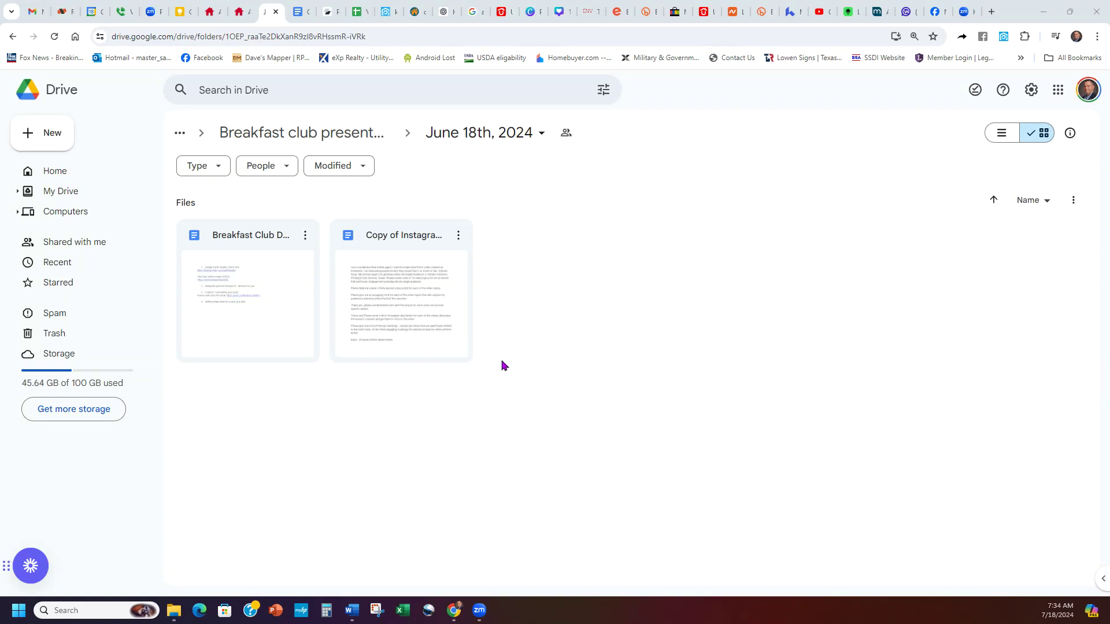
Open the Breakfast Club Docs document from the Drive folder, follow its Google Earth Studio link and launch Earth Studio
left_click(242, 298)
double_click(242, 298)
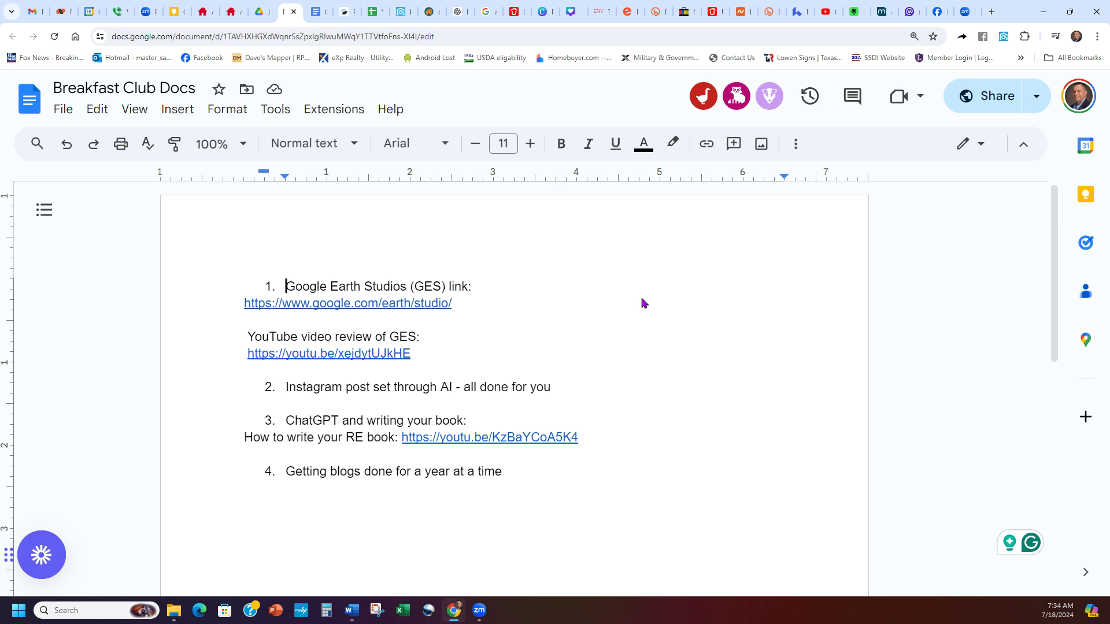
left_click(406, 303)
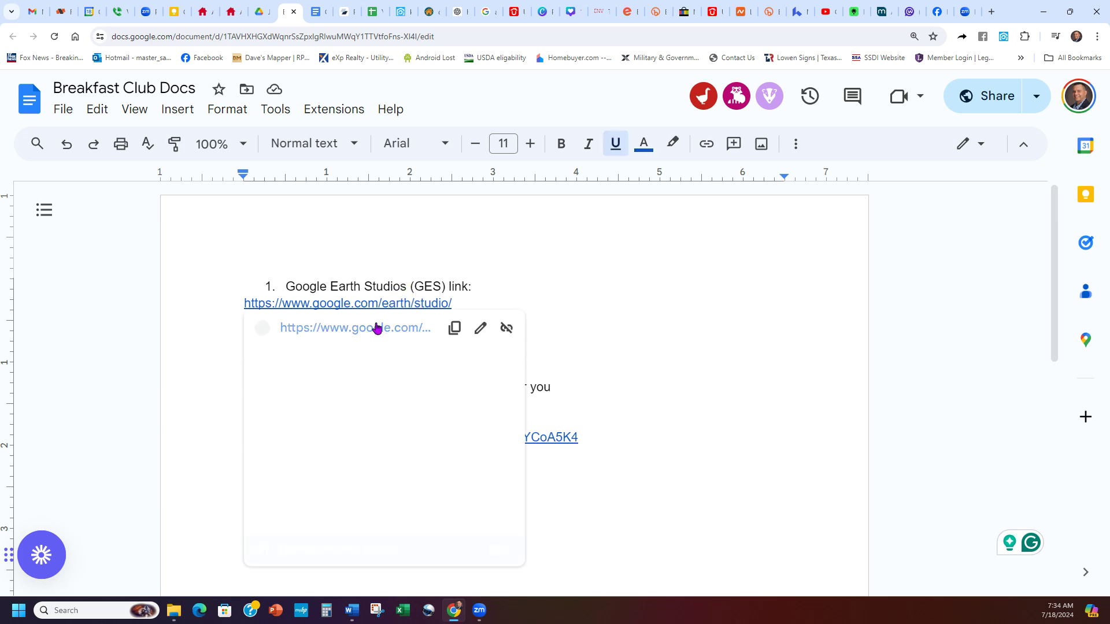
left_click(374, 327)
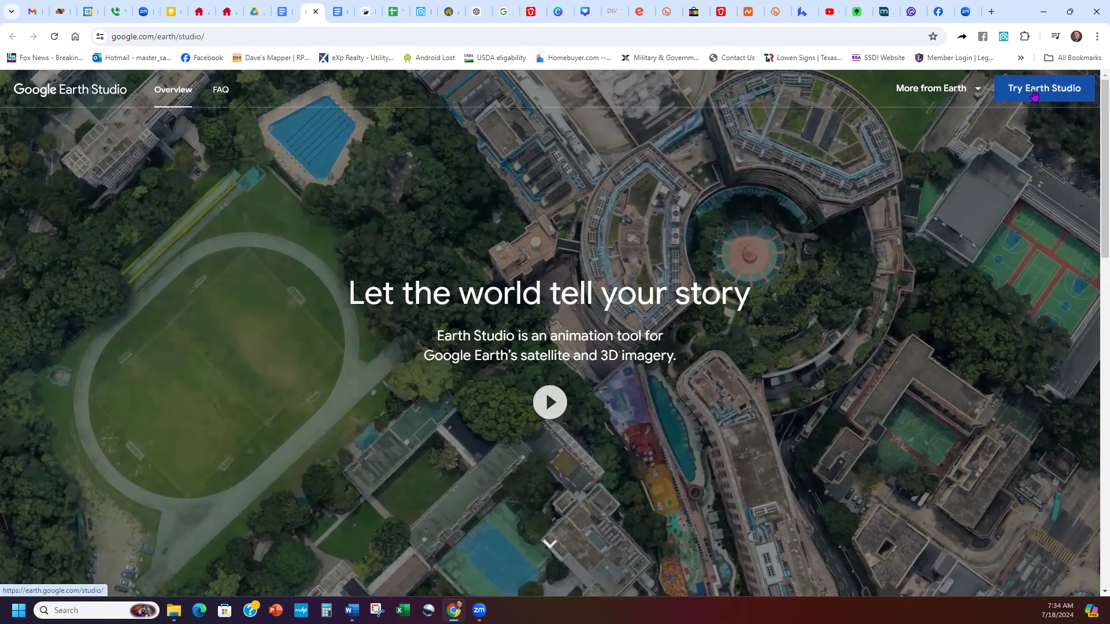
left_click(1053, 90)
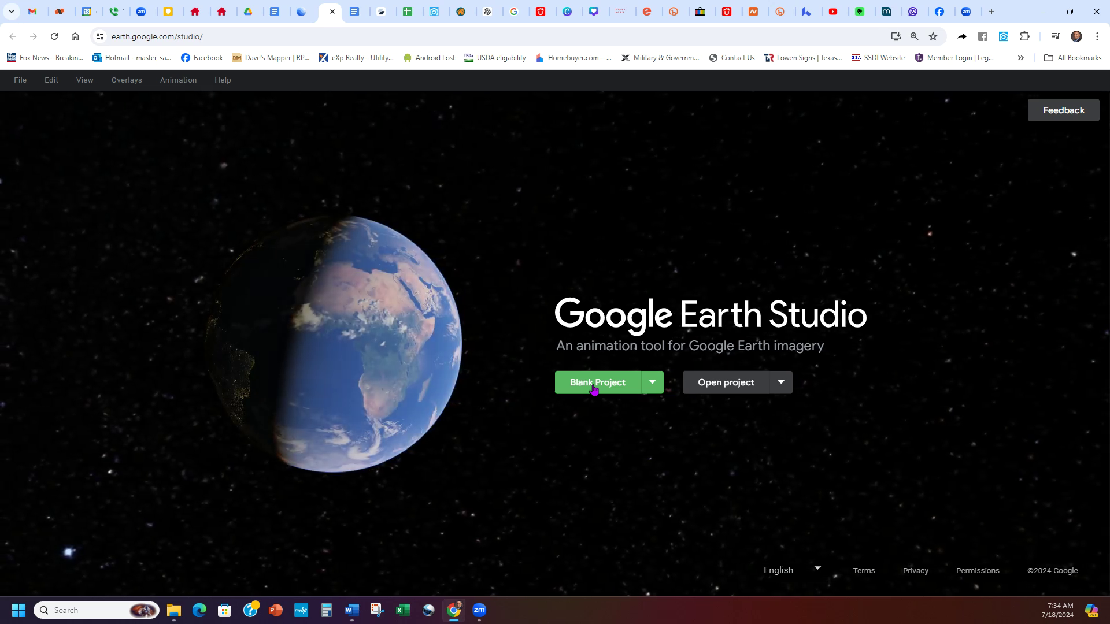
Create a blank project named "breakfast club"
left_click(593, 389)
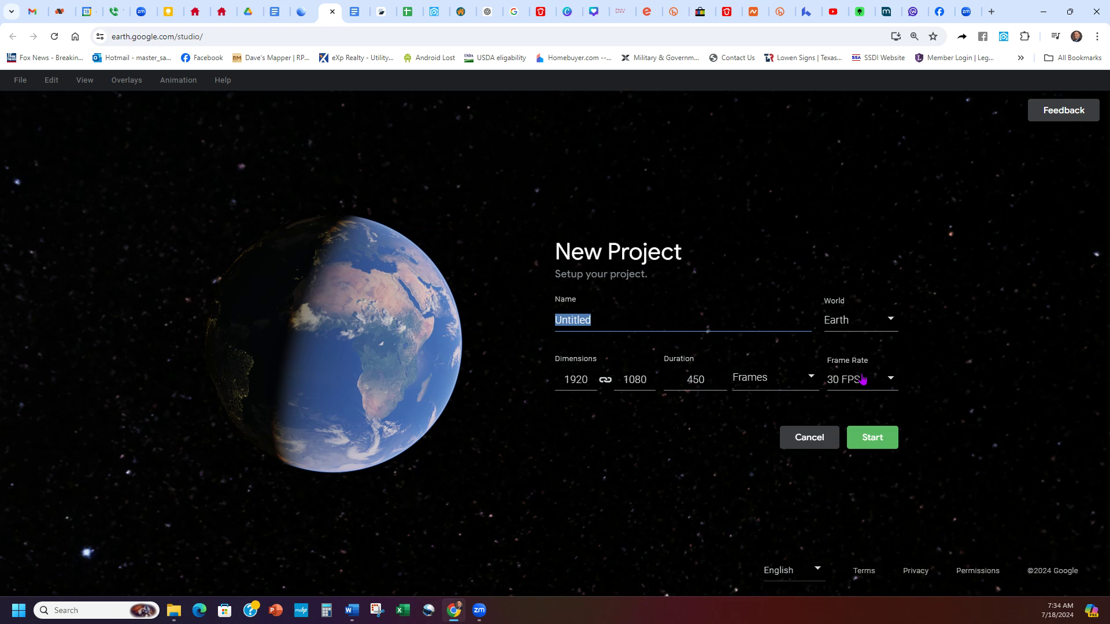
double_click(613, 319)
type("breakfast club")
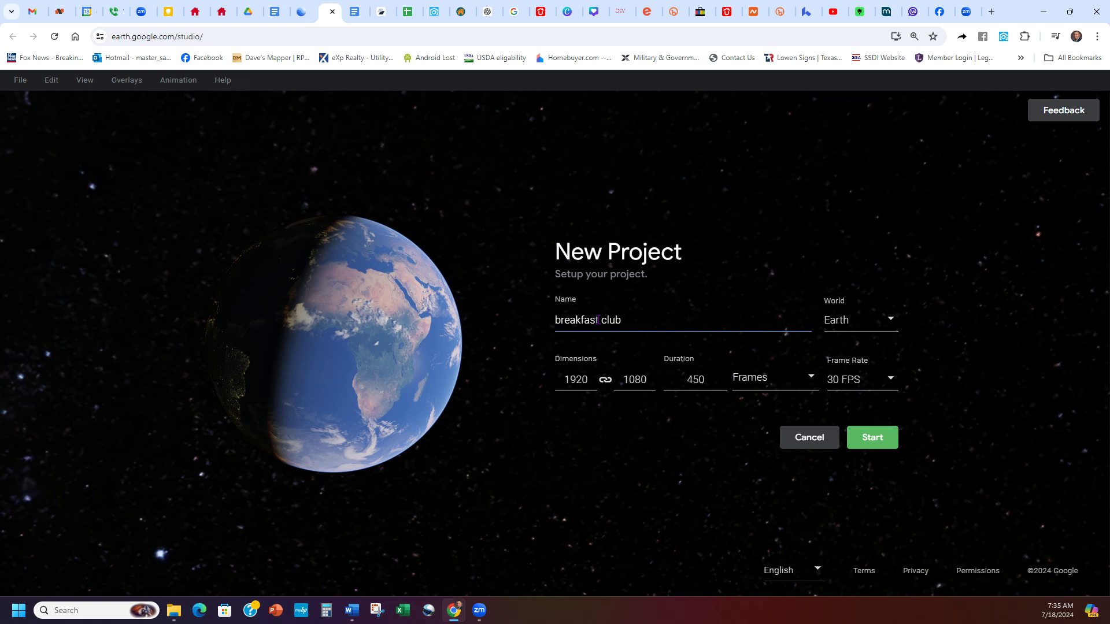
left_click(863, 443)
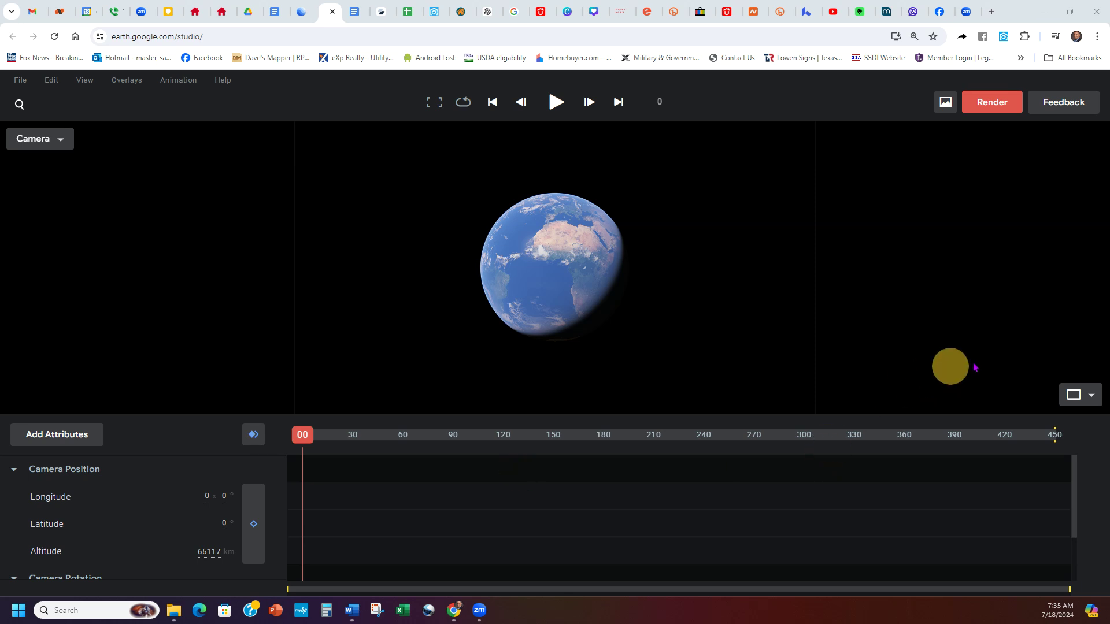
Search for "san antonio" and fly the camera to San Antonio, TX, USA
left_click(19, 104)
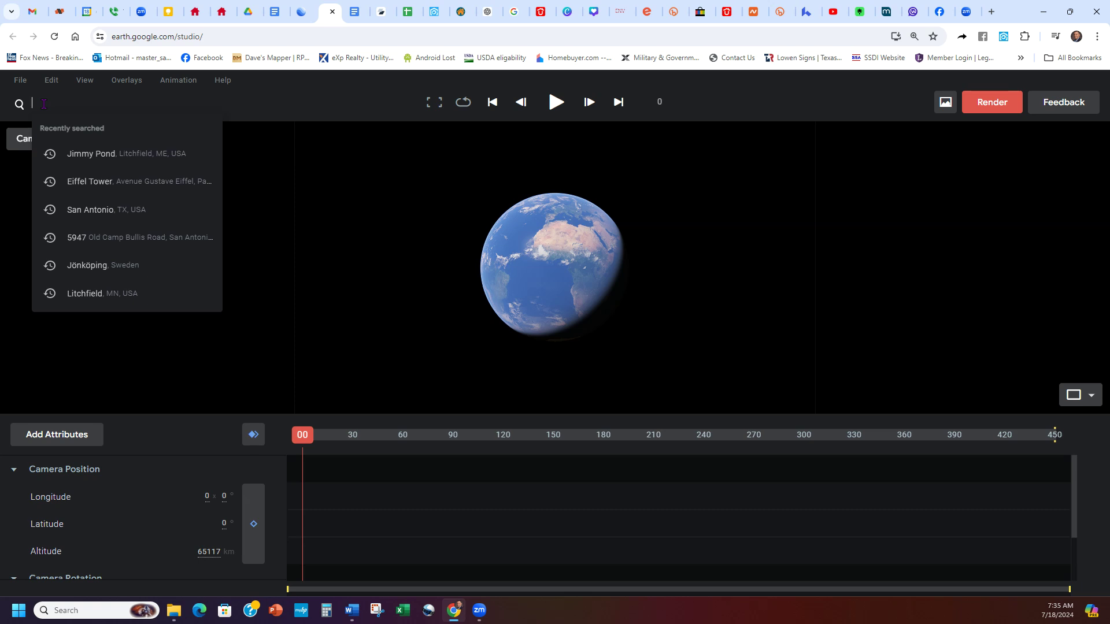
type("san antonio")
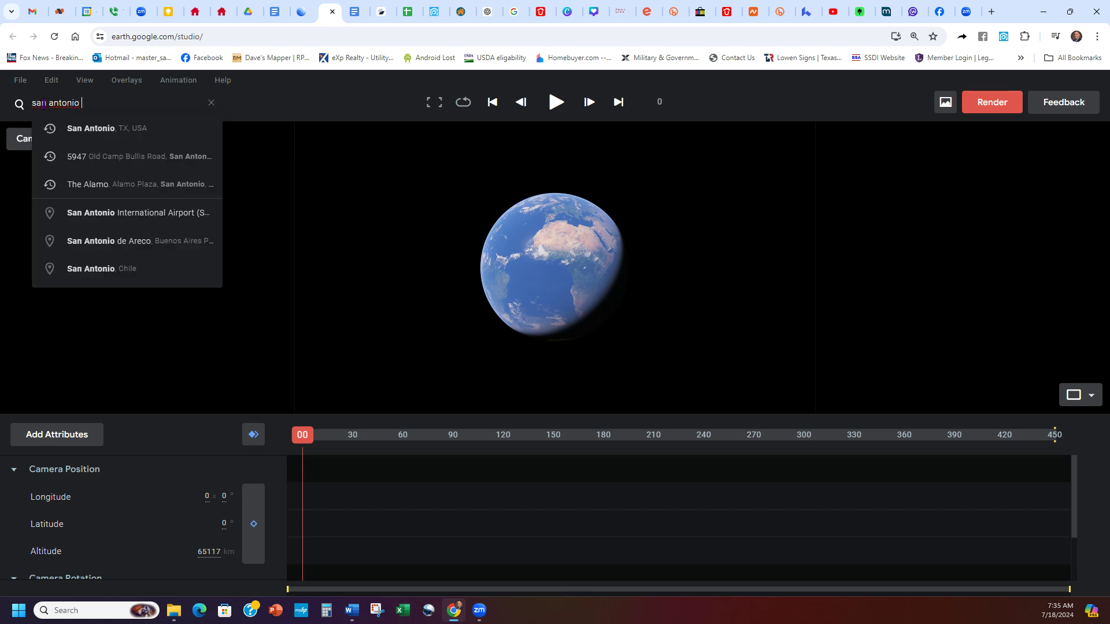
key("Return")
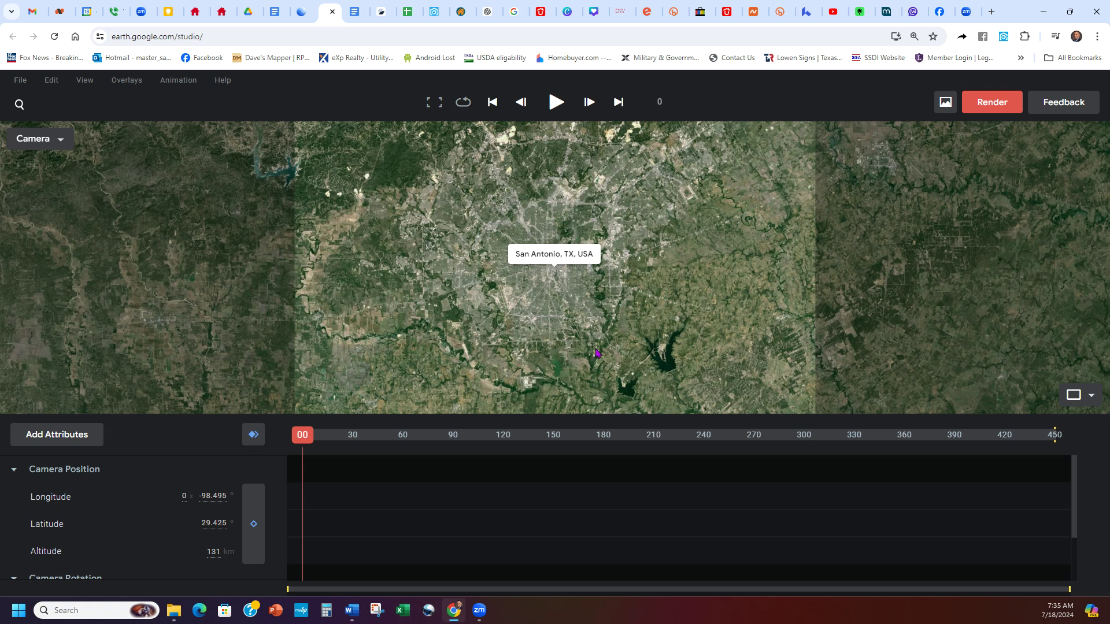
Lower the camera over downtown San Antonio to an altitude of about 2092 m
scroll(615, 302, "up", 3)
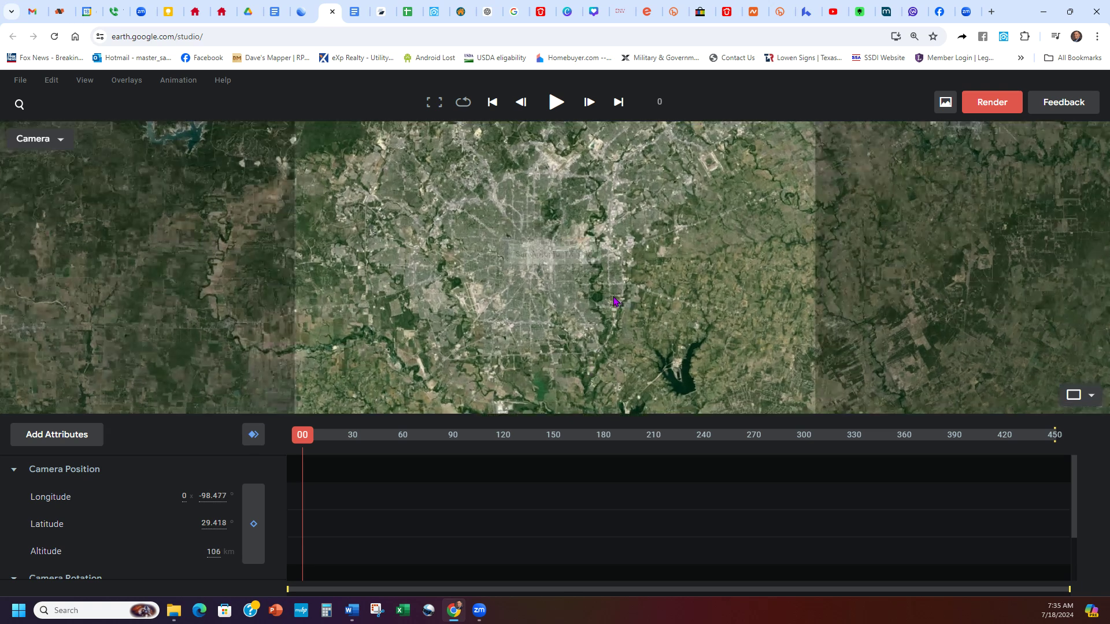
scroll(600, 305, "up", 3)
left_click_drag(513, 270, 610, 341)
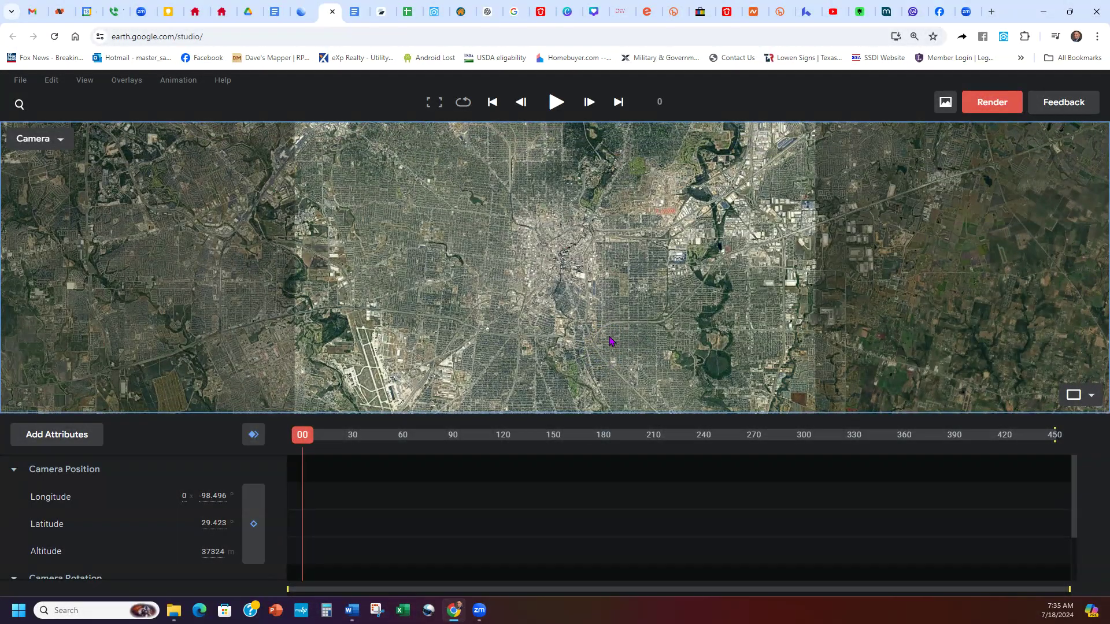
scroll(610, 341, "up", 2)
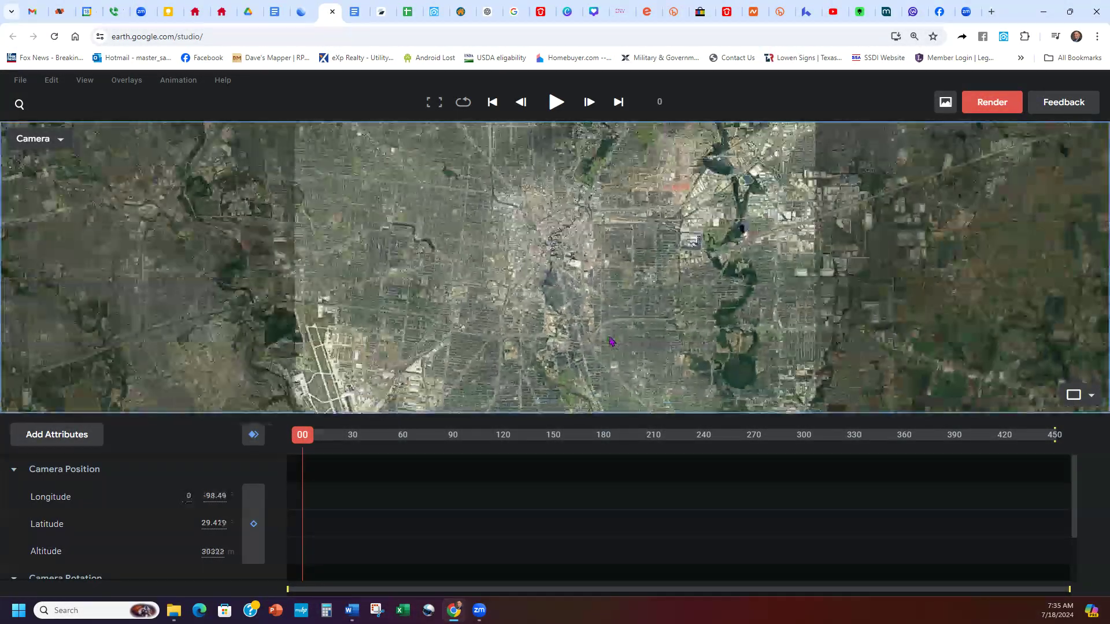
scroll(610, 341, "down", 1)
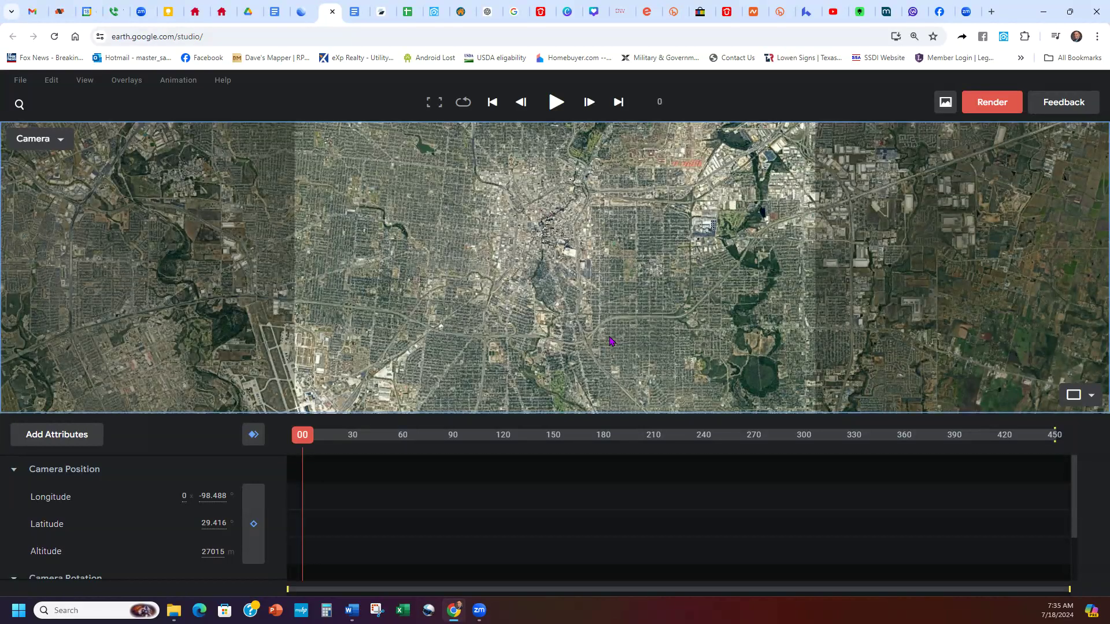
scroll(592, 301, "up", 2)
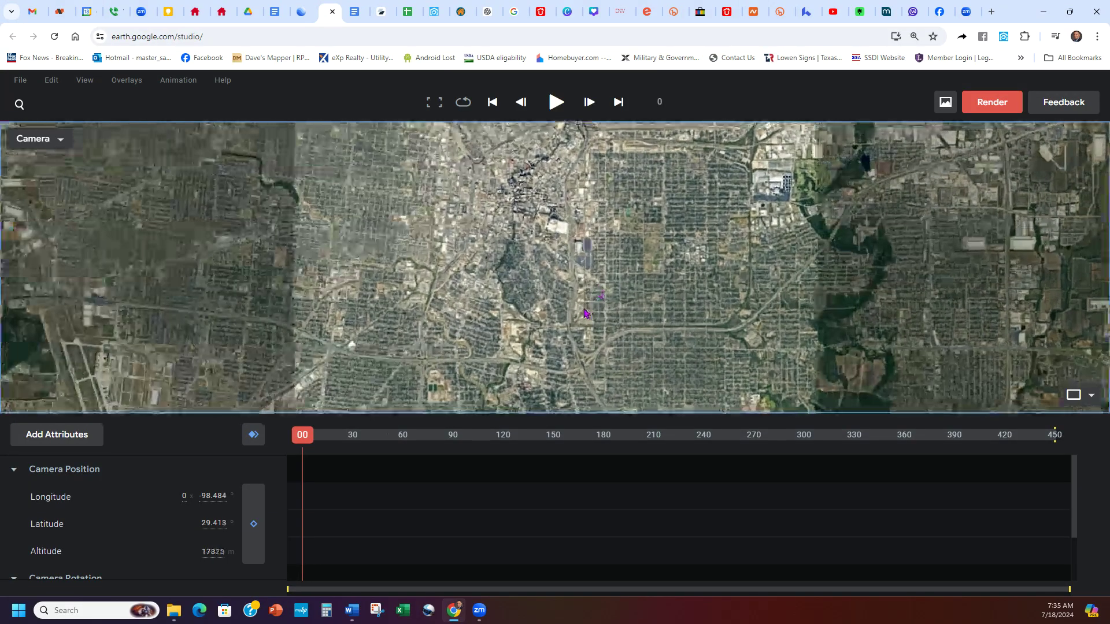
scroll(649, 313, "up", 2)
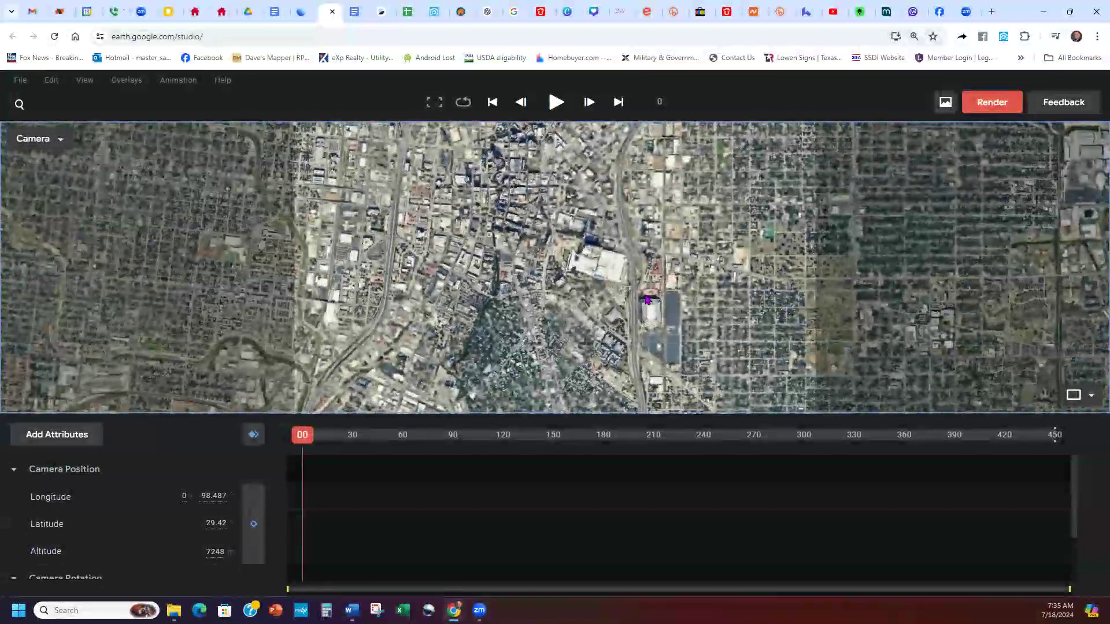
scroll(649, 299, "up", 1)
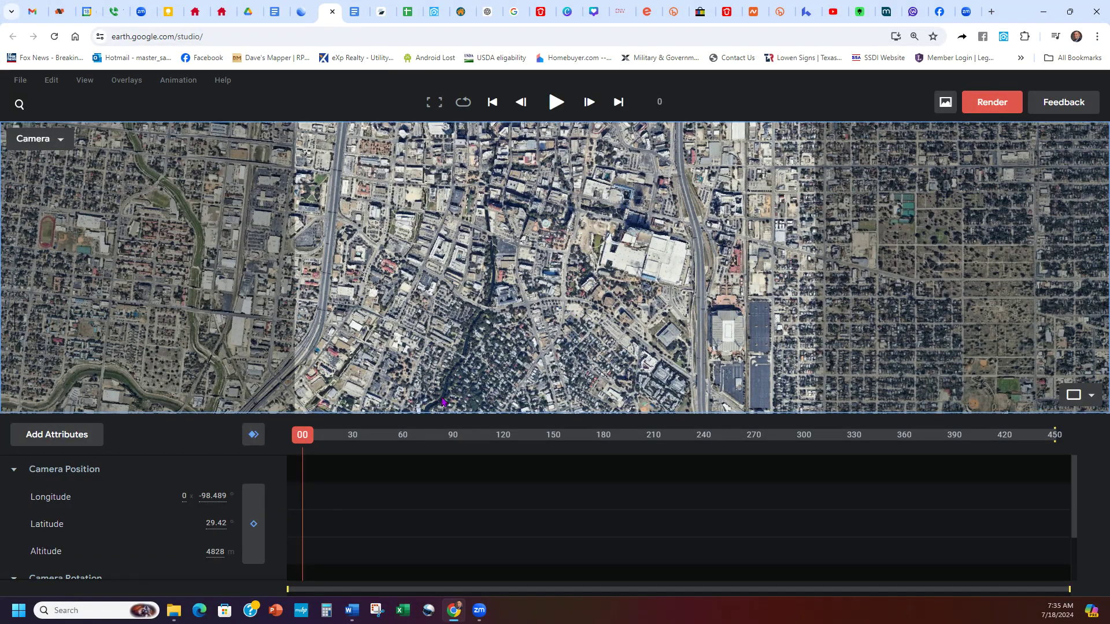
left_click_drag(575, 346, 607, 322)
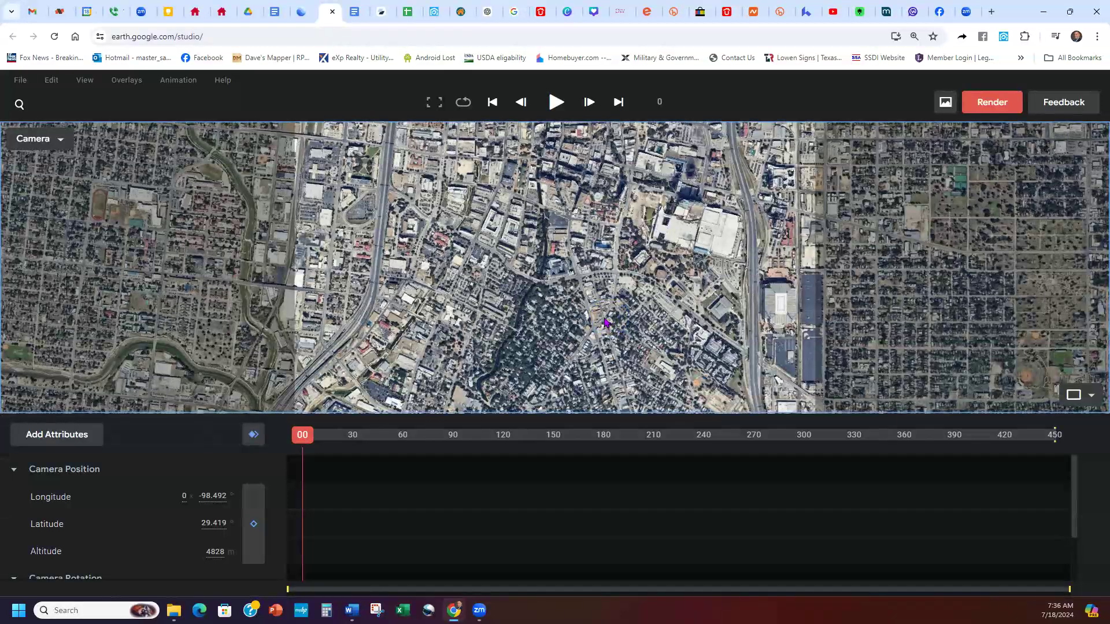
scroll(590, 300, "up", 3)
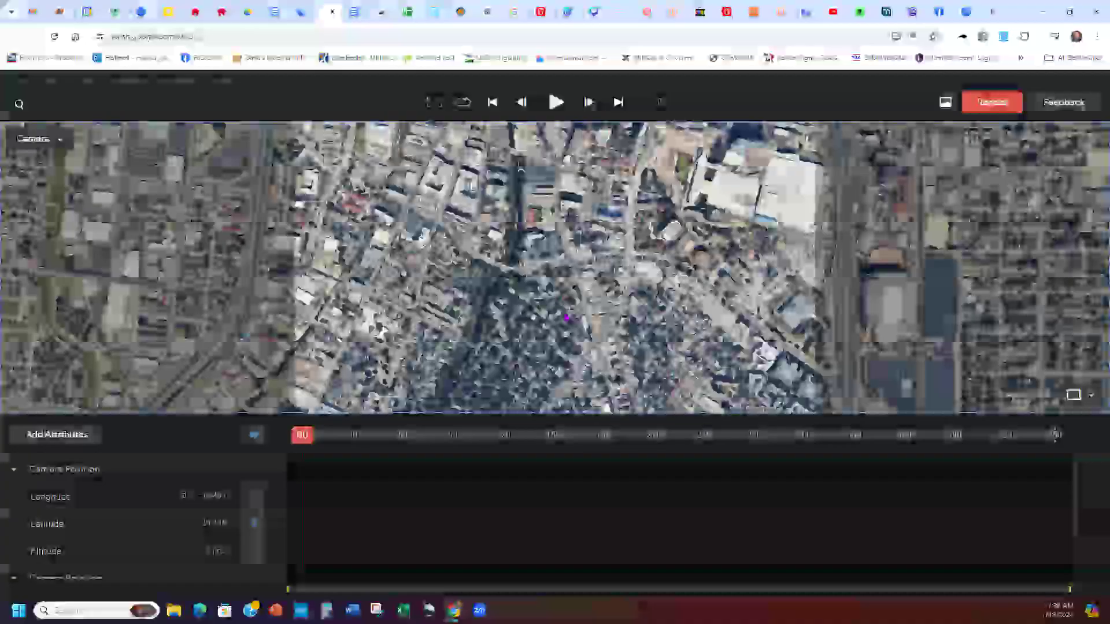
Position the camera above the large stadium southeast of downtown, beside the highway, at an altitude of about 1668 m
left_click_drag(537, 325, 671, 347)
left_click_drag(710, 241, 653, 342)
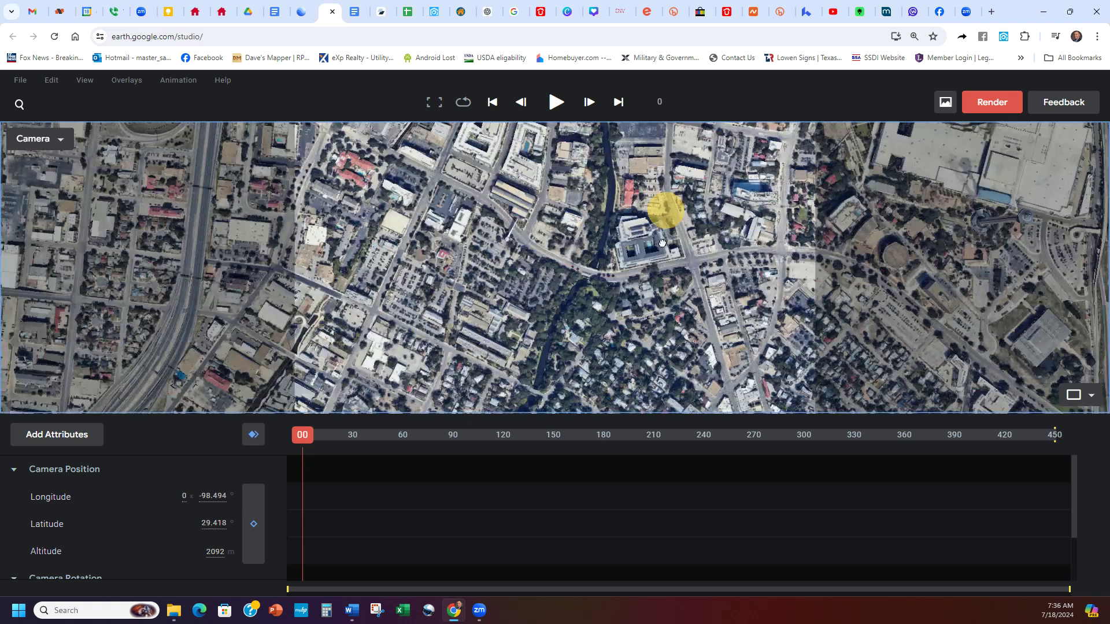
left_click_drag(661, 242, 740, 343)
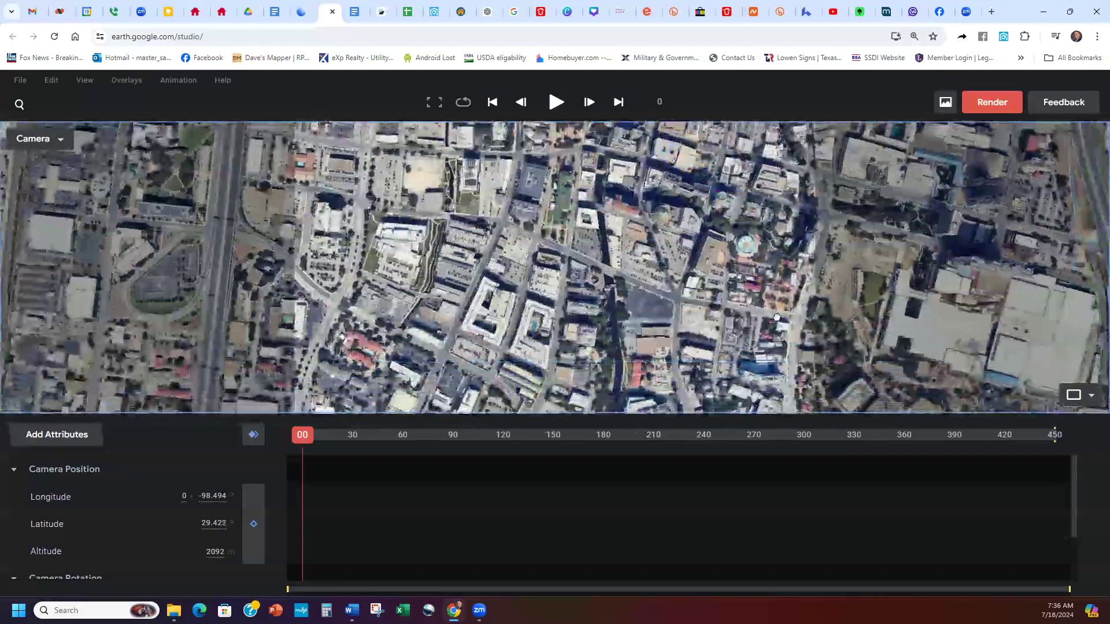
left_click_drag(777, 318, 677, 272)
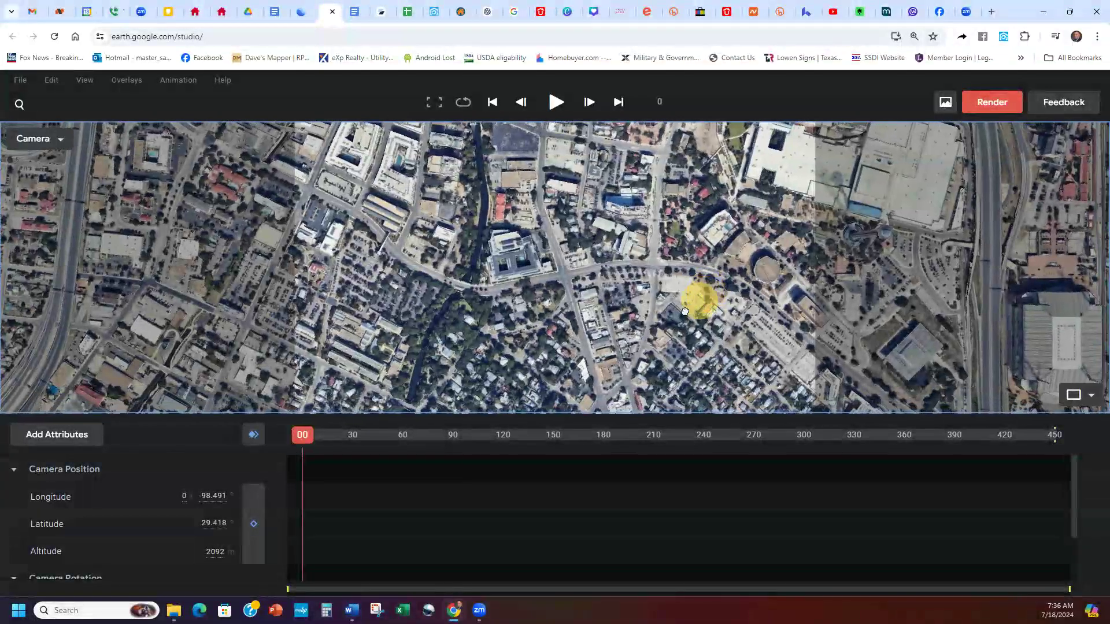
left_click_drag(685, 312, 595, 317)
left_click_drag(507, 296, 746, 332)
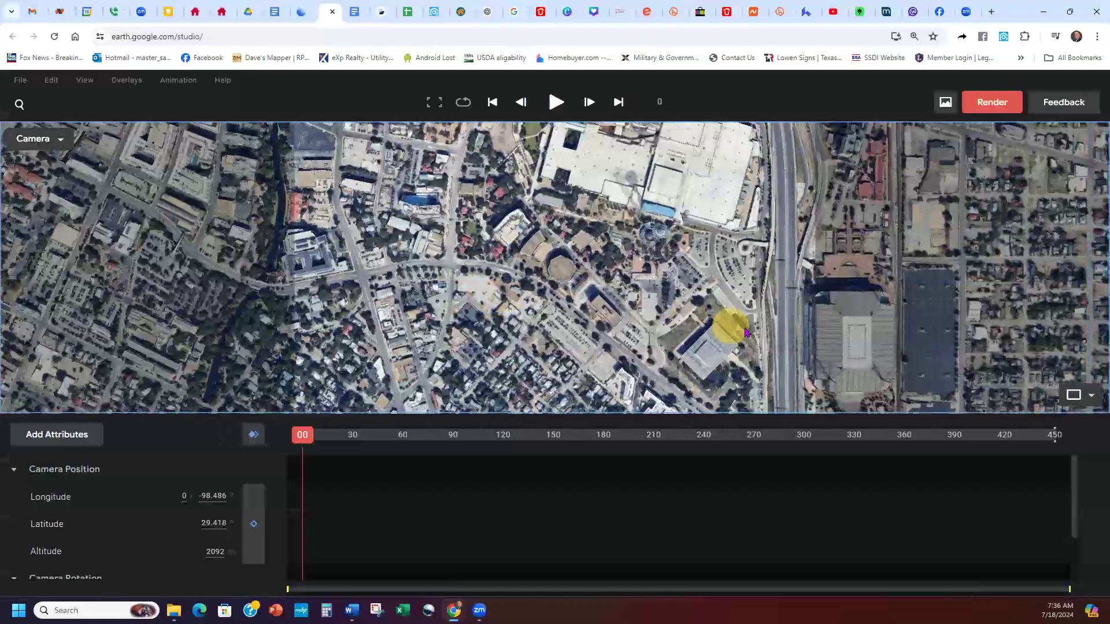
left_click_drag(610, 255, 617, 257)
left_click_drag(880, 299, 1040, 316)
left_click_drag(537, 186, 592, 389)
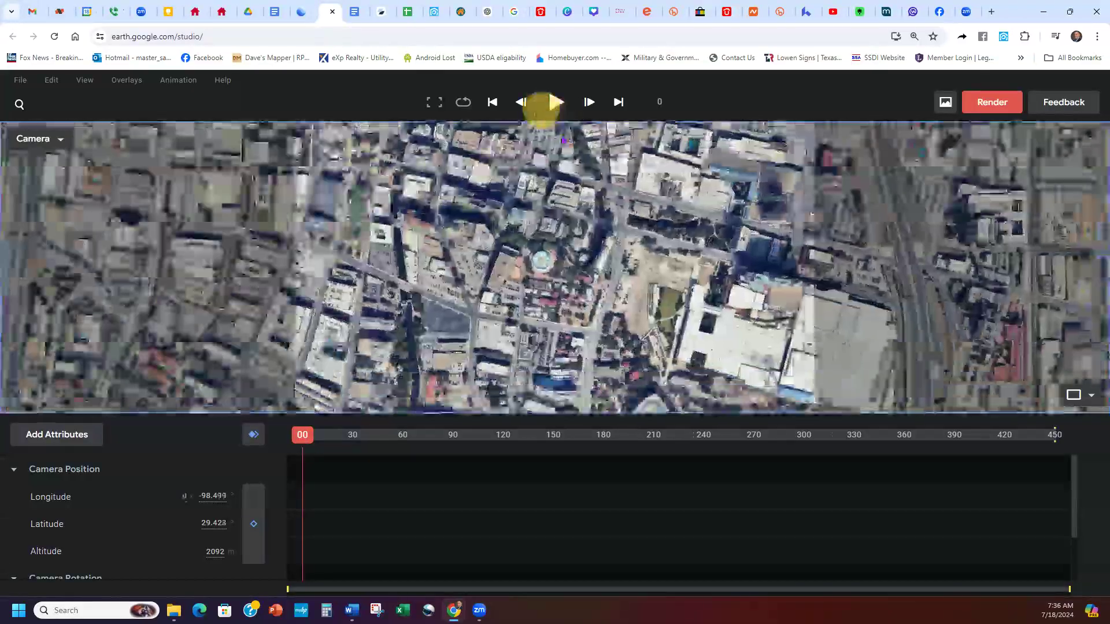
left_click_drag(564, 141, 697, 242)
left_click_drag(526, 288, 530, 232)
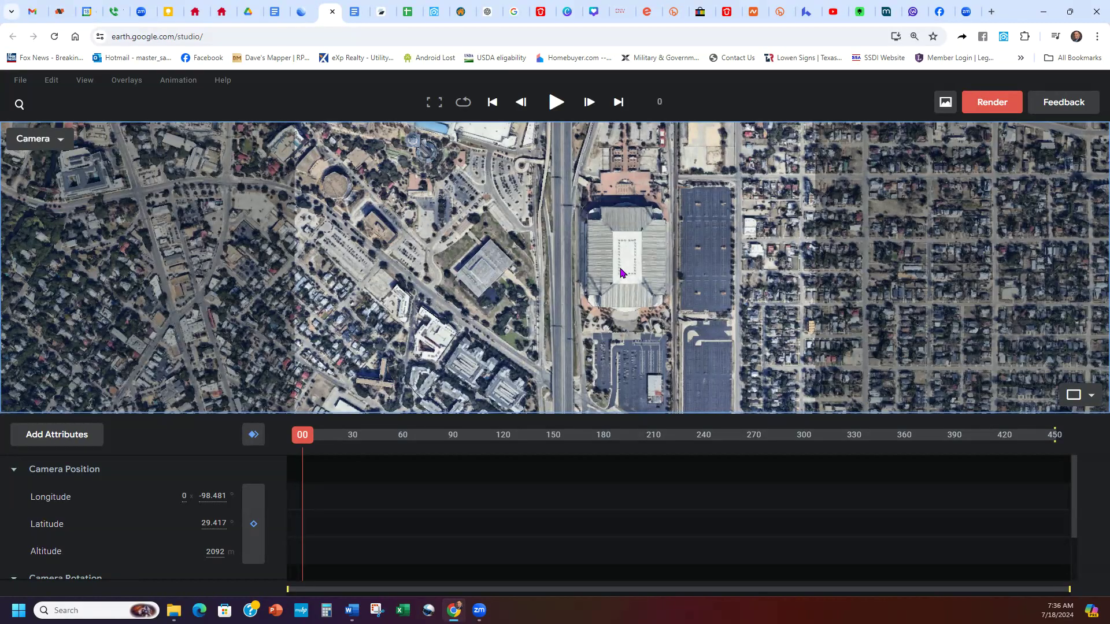
scroll(645, 268, "up", 2)
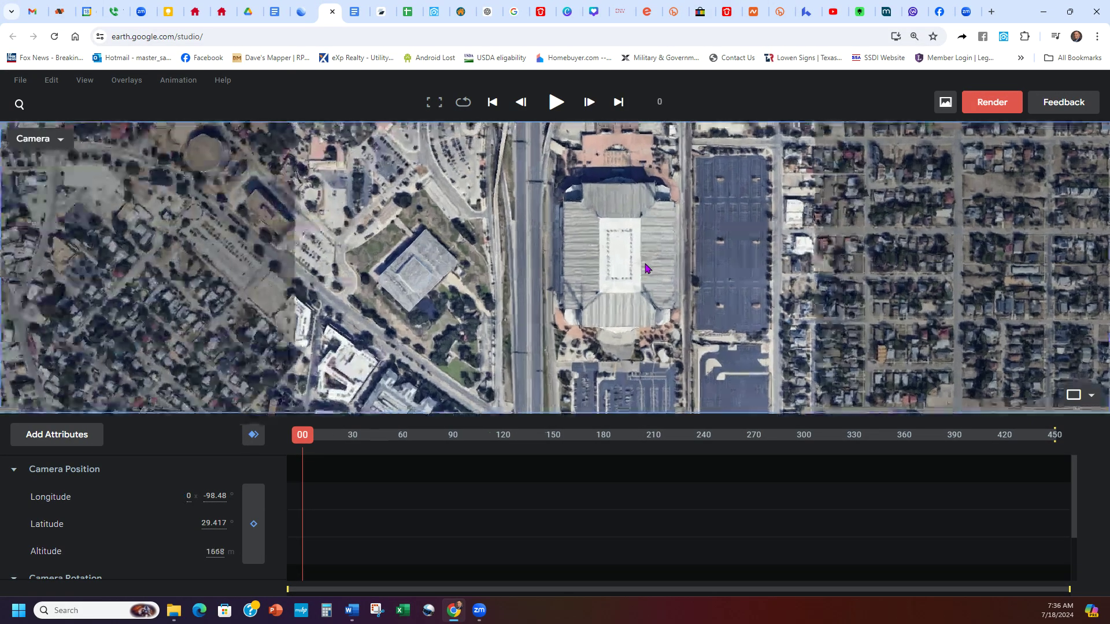
Tilt and frame the camera at about 393 m to show the stadium, tower and skyline, and keyframe all attributes at frame 0
left_click_drag(648, 328, 641, 302, "shift")
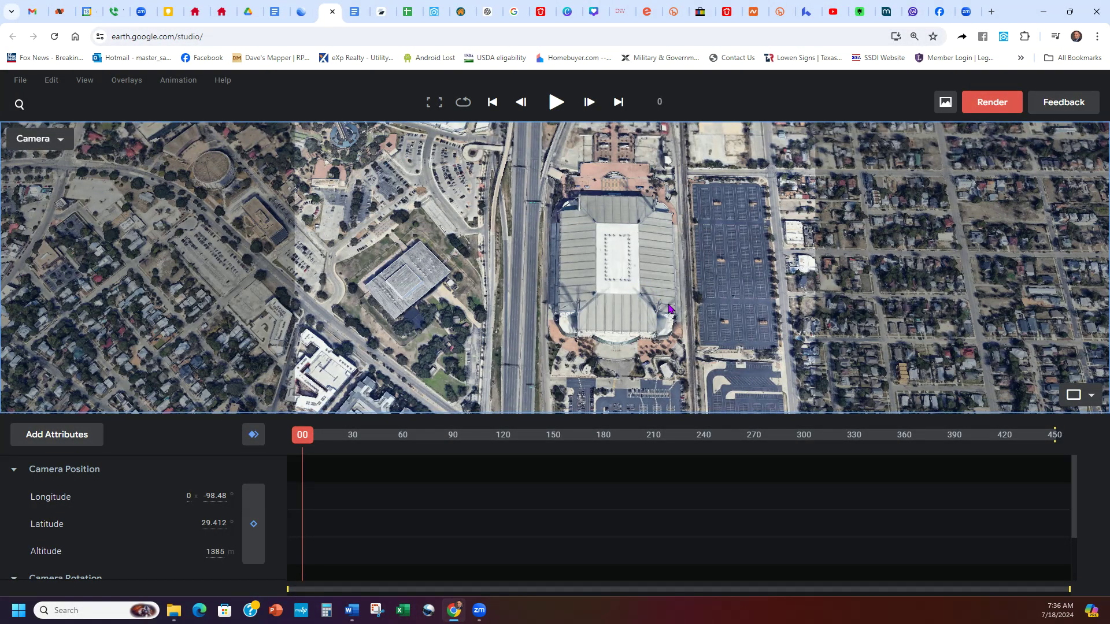
left_click_drag(672, 353, 520, 232, "shift")
left_click_drag(616, 352, 584, 434)
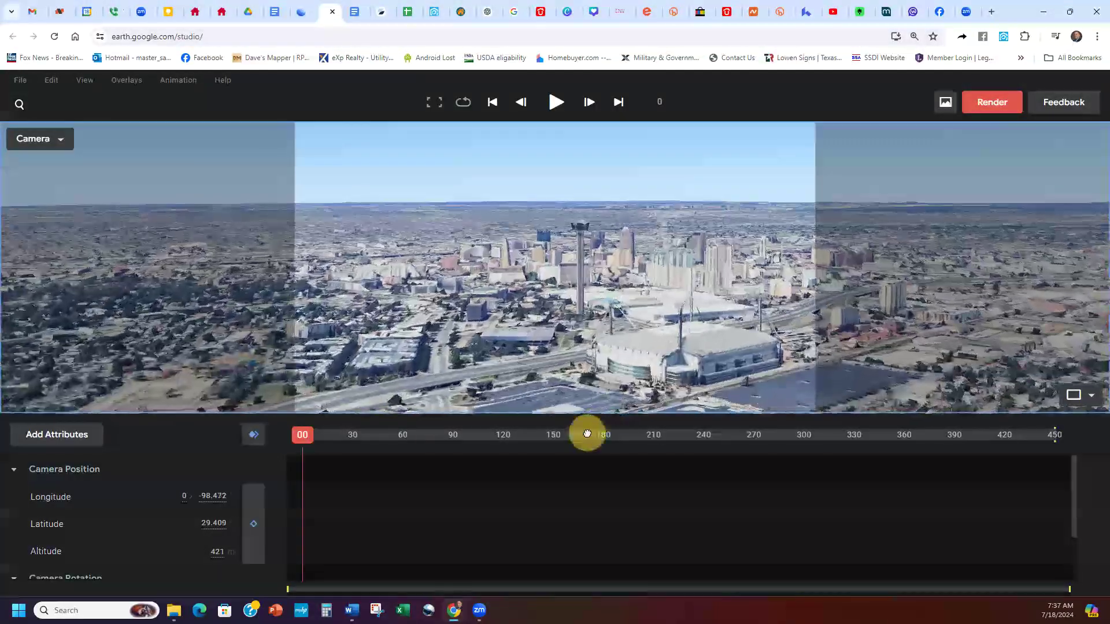
left_click_drag(656, 319, 654, 324, "shift")
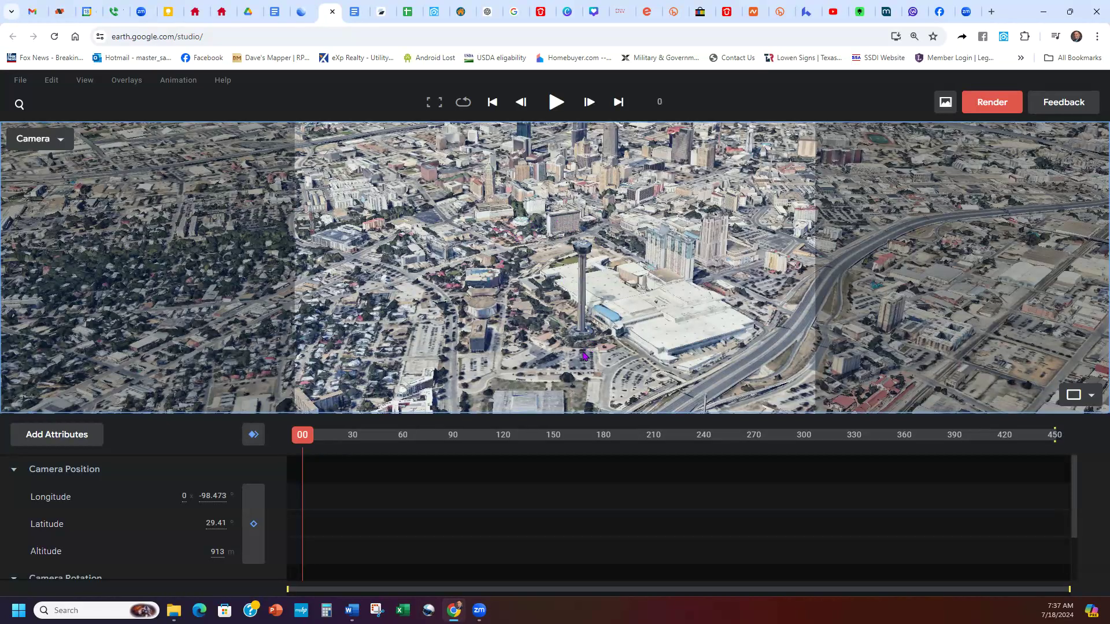
left_click_drag(666, 312, 624, 168)
left_click_drag(692, 307, 631, 325, "shift")
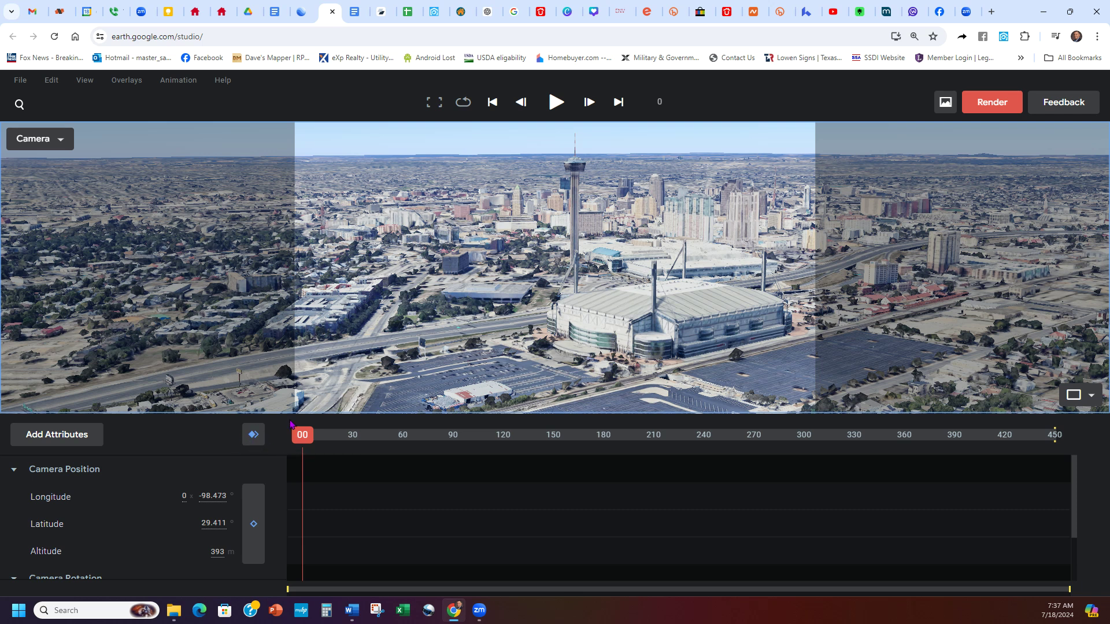
left_click(250, 440)
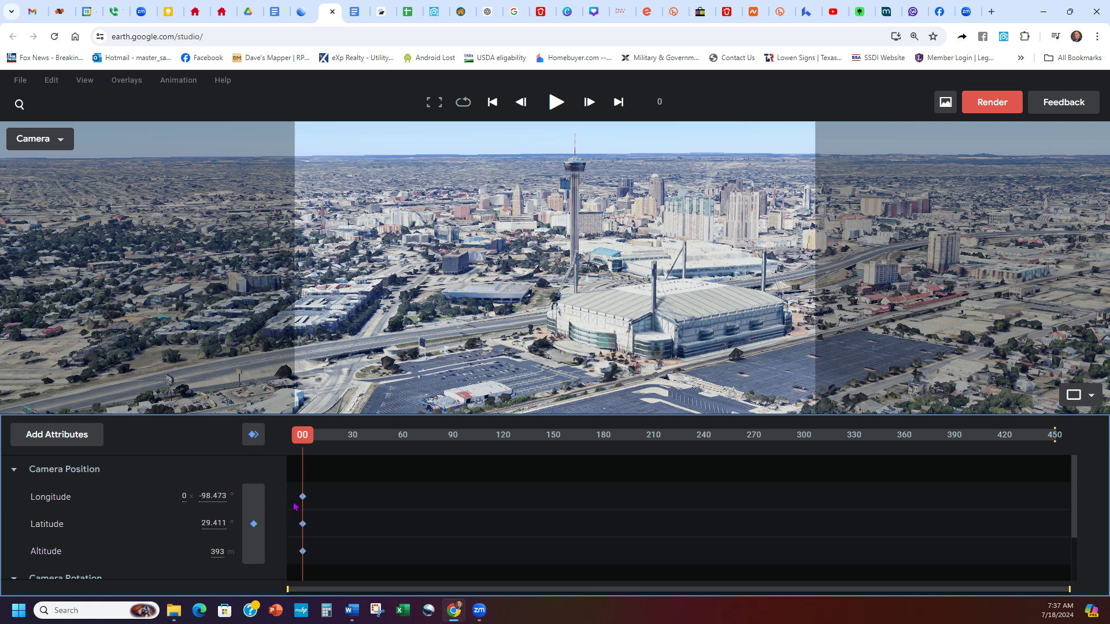
Add a second keyframe for all camera attributes at frame 120, keeping the stadium and tower view
mouse_move(416, 292)
left_mouse_down()
mouse_move(454, 314)
mouse_move(547, 329)
mouse_move(560, 346)
left_mouse_up()
left_click_drag(465, 254, 292, 286)
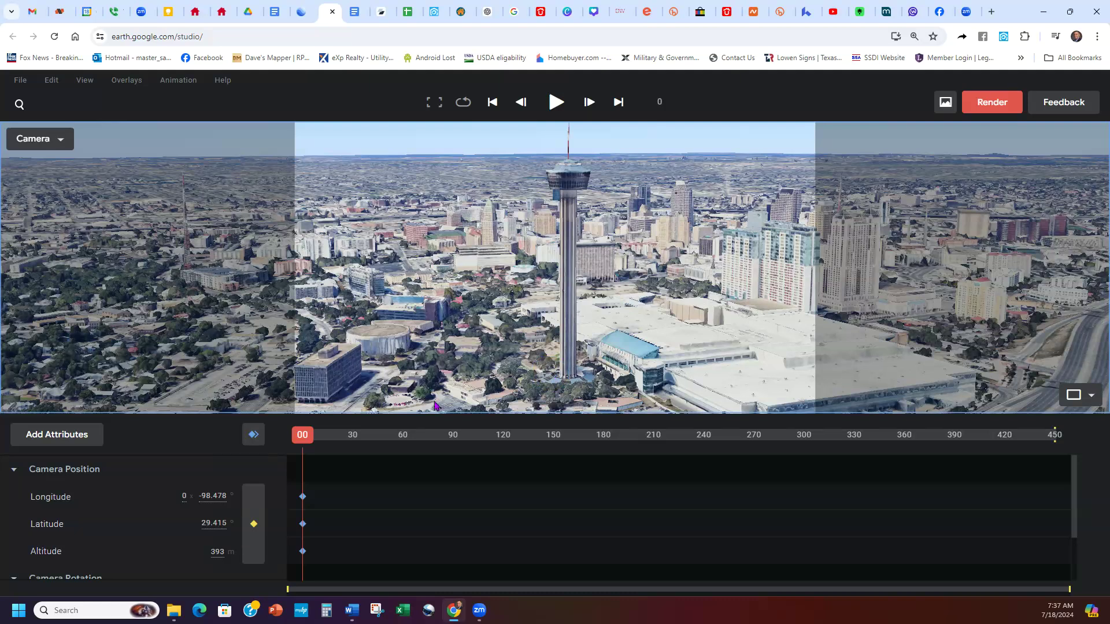
left_click(303, 438)
left_click_drag(435, 454, 503, 453)
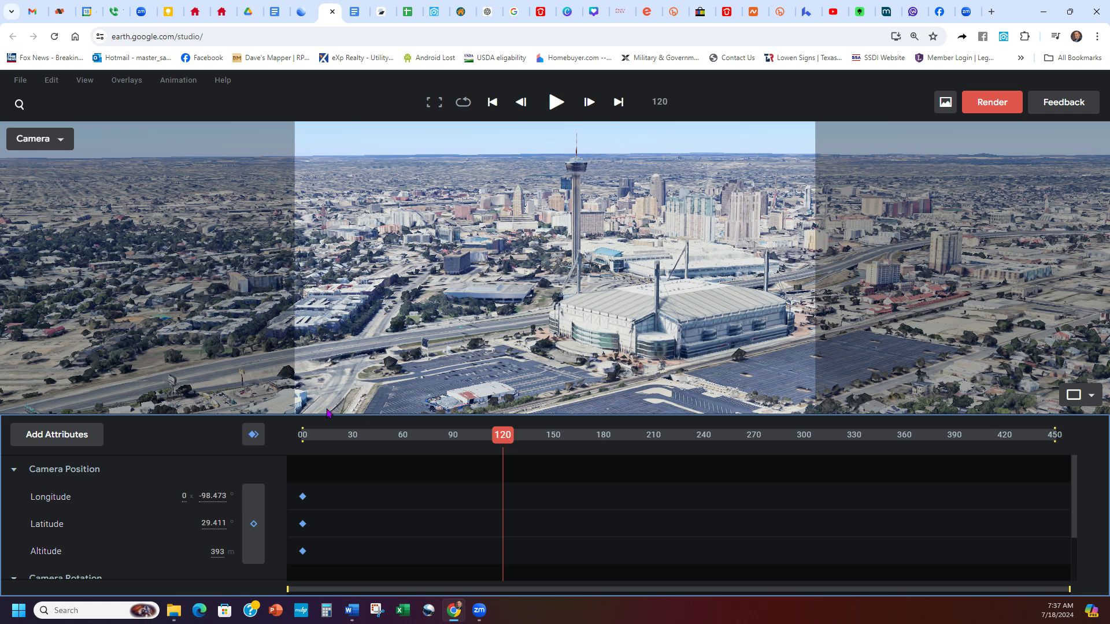
left_click(252, 434)
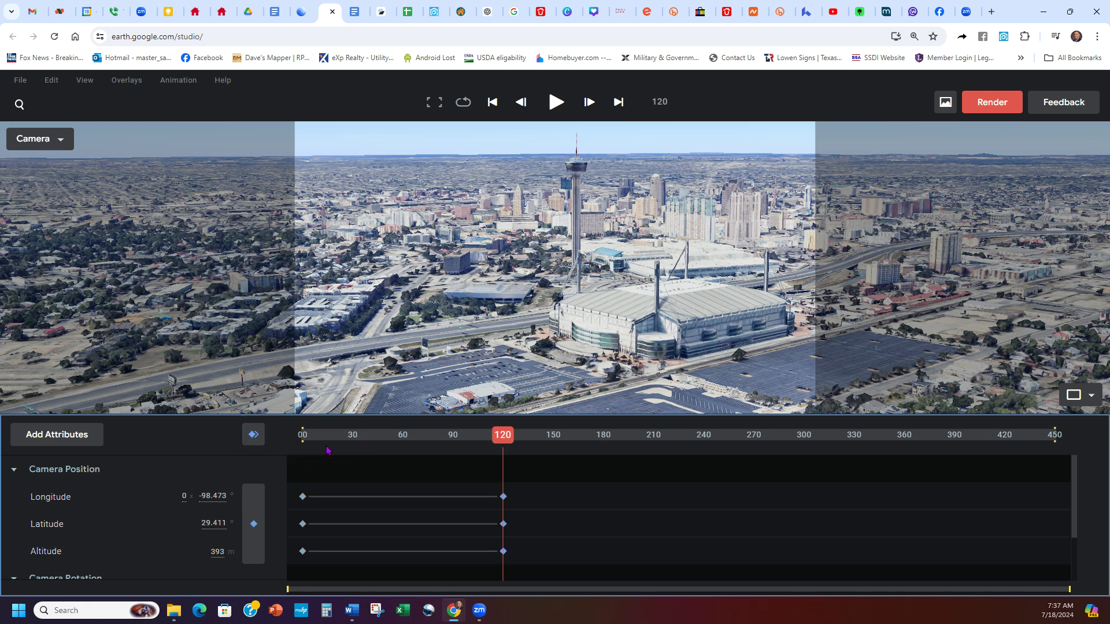
Fly the camera past the stadium and tower to the lattice mast beside the river at an altitude of about 421 m
left_click_drag(604, 373, 549, 310)
left_click_drag(529, 364, 523, 217)
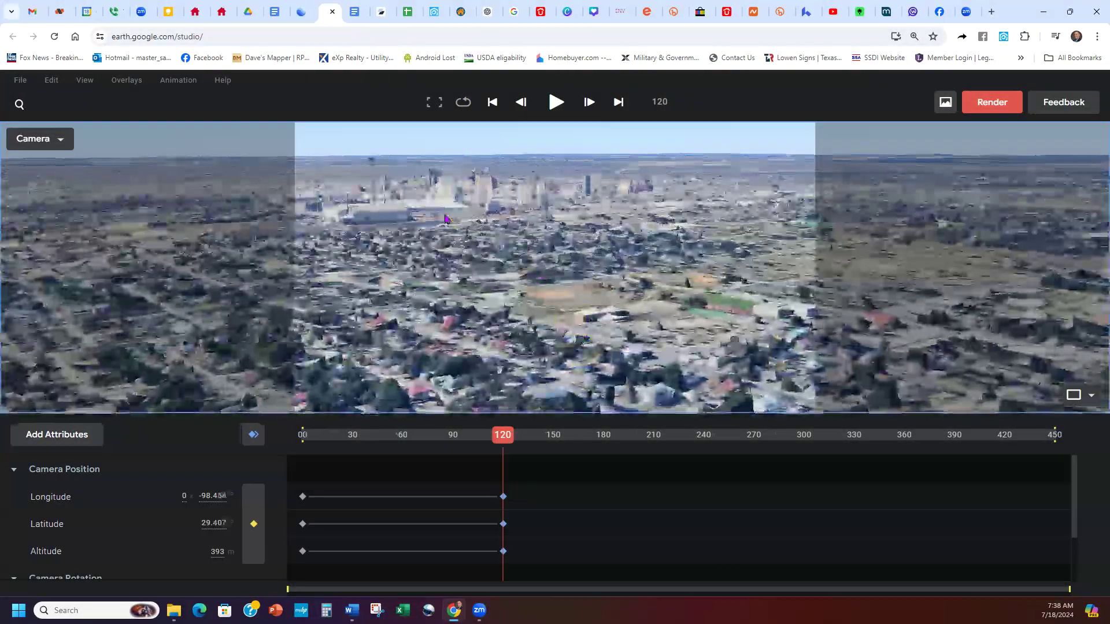
left_click_drag(445, 219, 721, 352)
left_click_drag(605, 414, 520, 303)
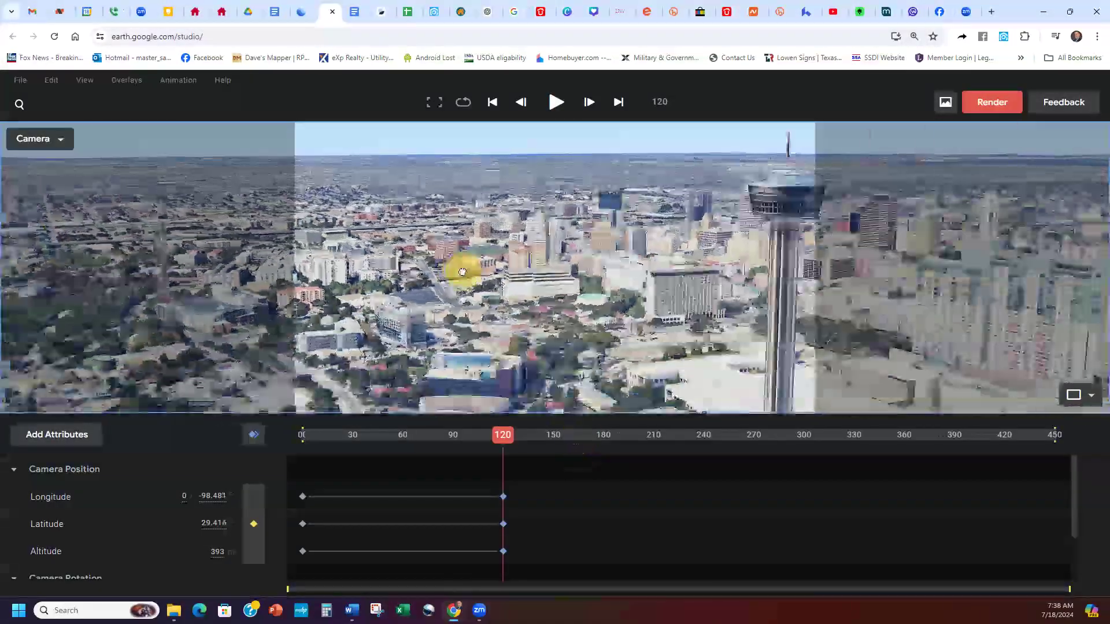
left_click_drag(463, 272, 548, 273)
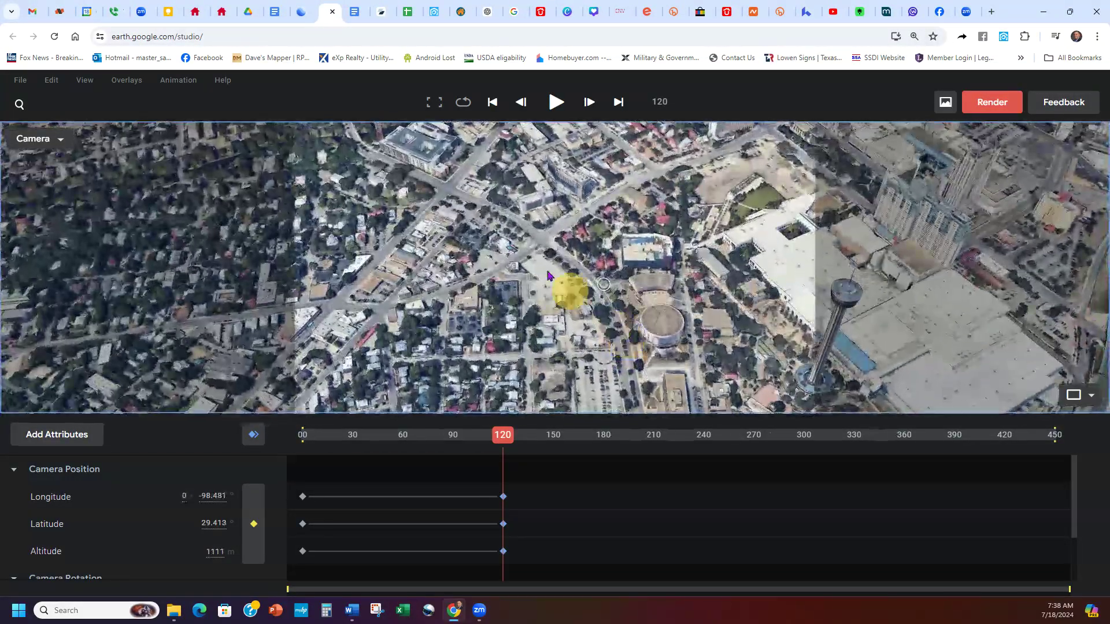
mouse_move(616, 319)
left_mouse_down()
mouse_move(677, 366)
mouse_move(655, 293)
mouse_move(623, 342)
mouse_move(649, 300)
mouse_move(625, 319)
left_mouse_up()
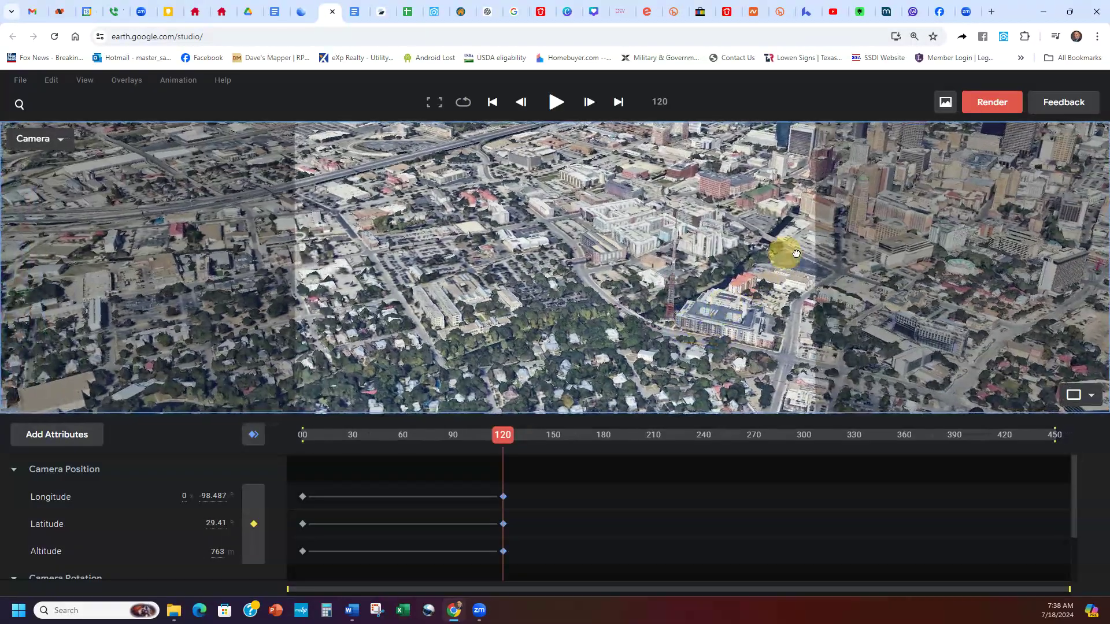
left_click_drag(796, 255, 679, 364)
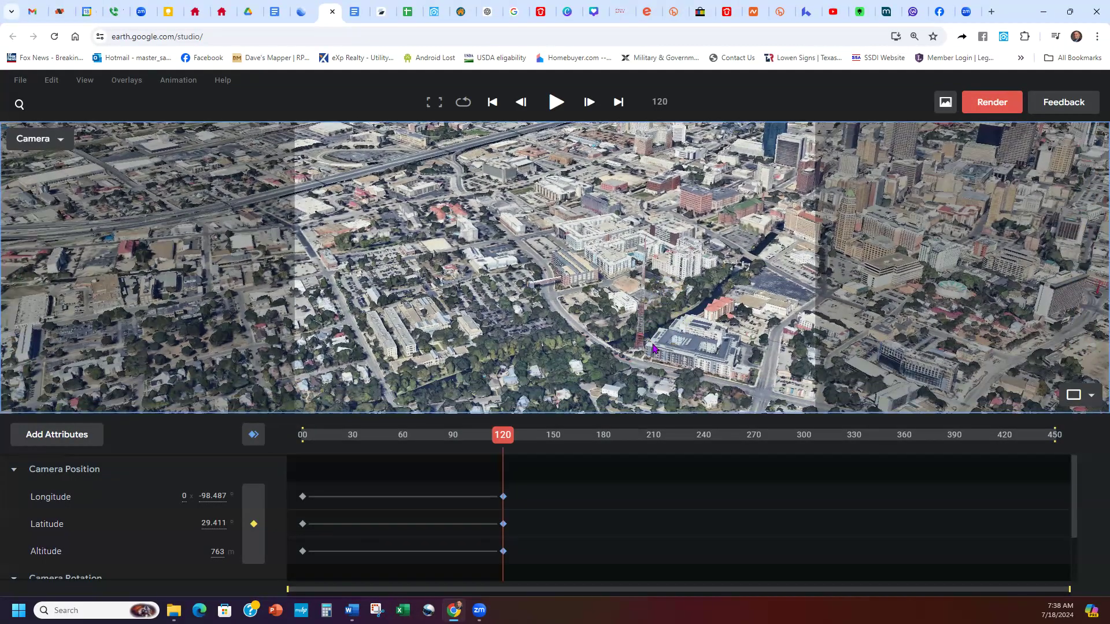
scroll(653, 346, "up", 5)
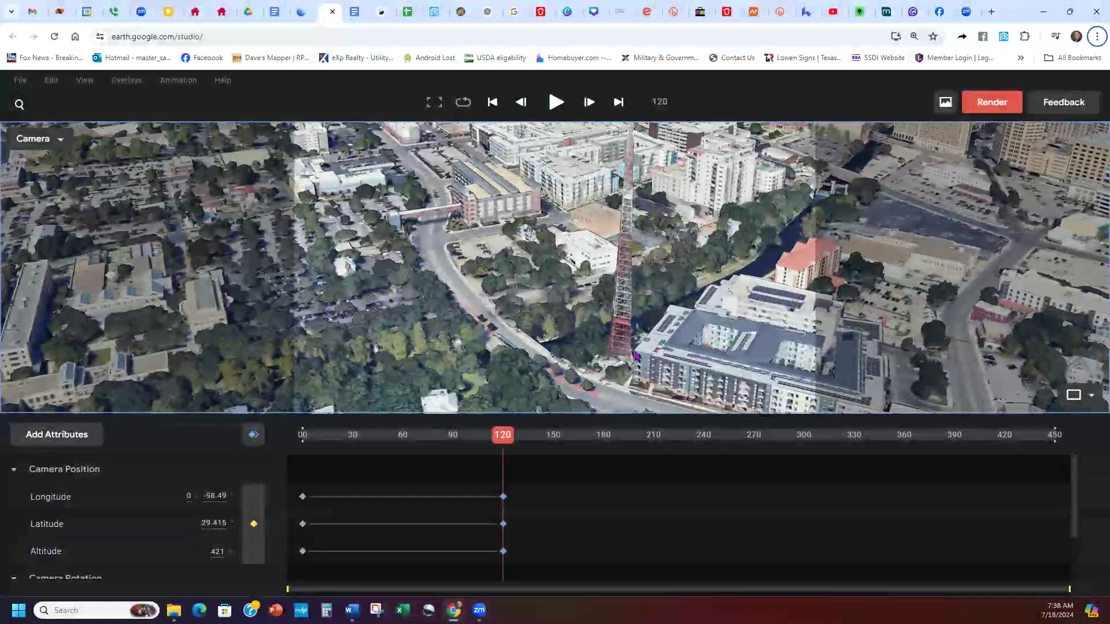
Go to frame 240 and swing the camera high over the downtown high-rises, looking straight down
left_click_drag(505, 439, 704, 441)
left_click_drag(532, 280, 556, 233)
left_click_drag(648, 339, 624, 392, "shift")
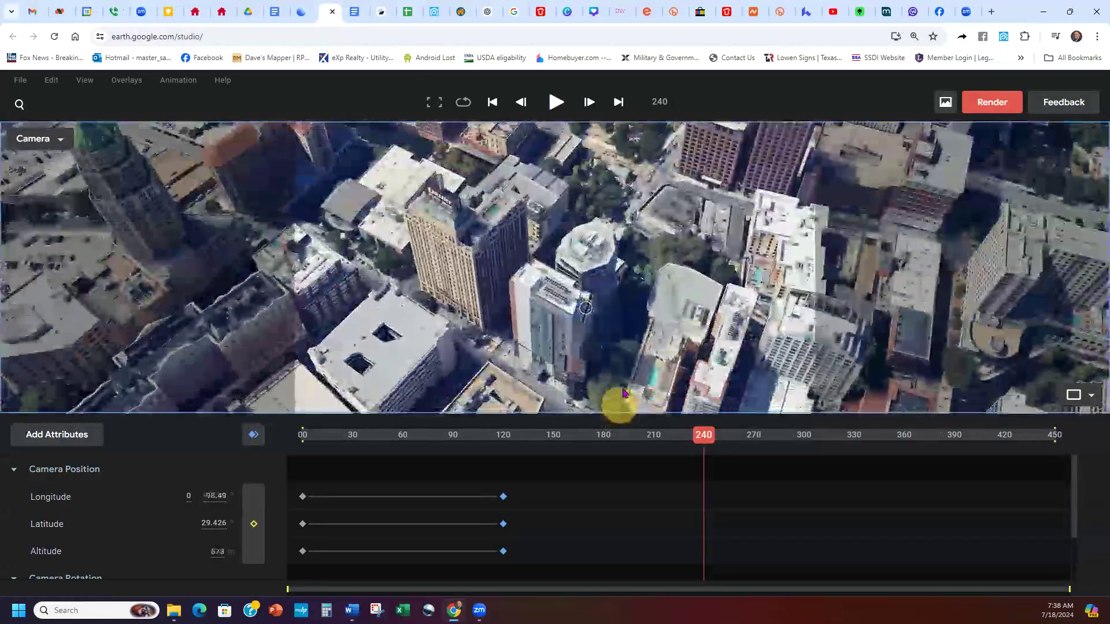
left_click_drag(606, 310, 610, 300, "shift")
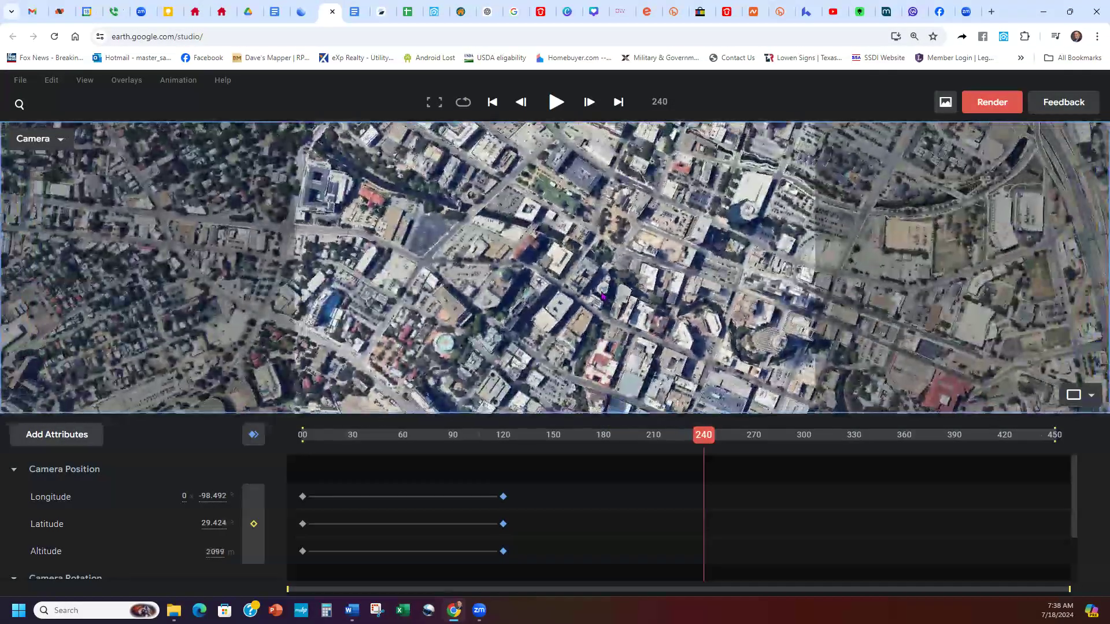
scroll(555, 269, "down", 3)
scroll(599, 292, "down", 3)
left_click_drag(598, 292, 483, 230)
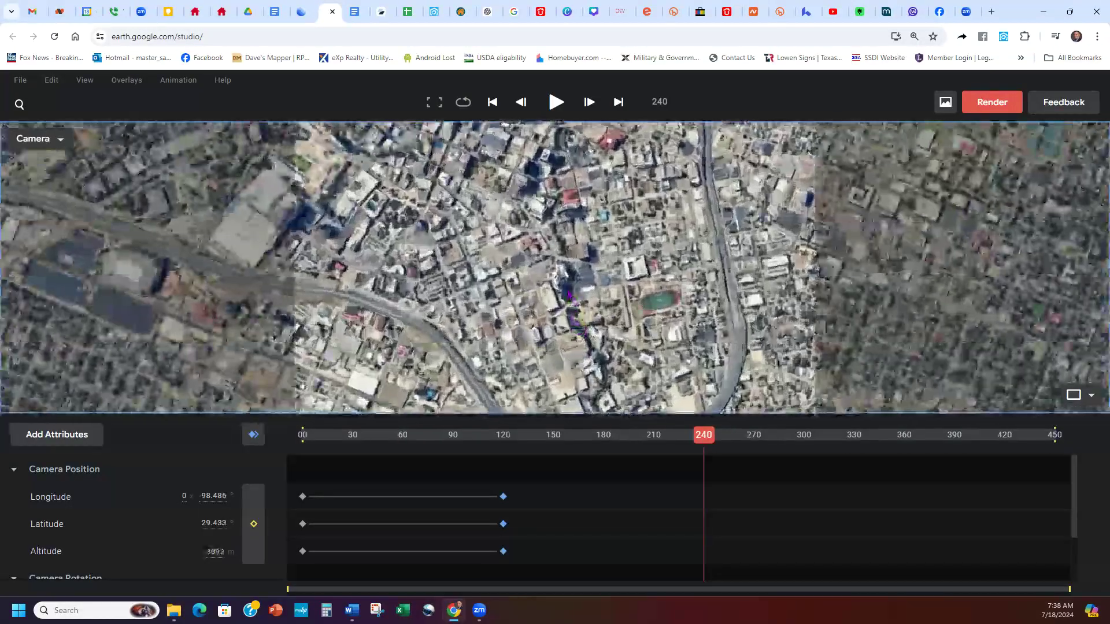
Lower the camera to about 300 m facing the red-roofed building beside the river, and keyframe all attributes at frame 240
scroll(571, 296, "up", 3)
left_click_drag(564, 346, 543, 208)
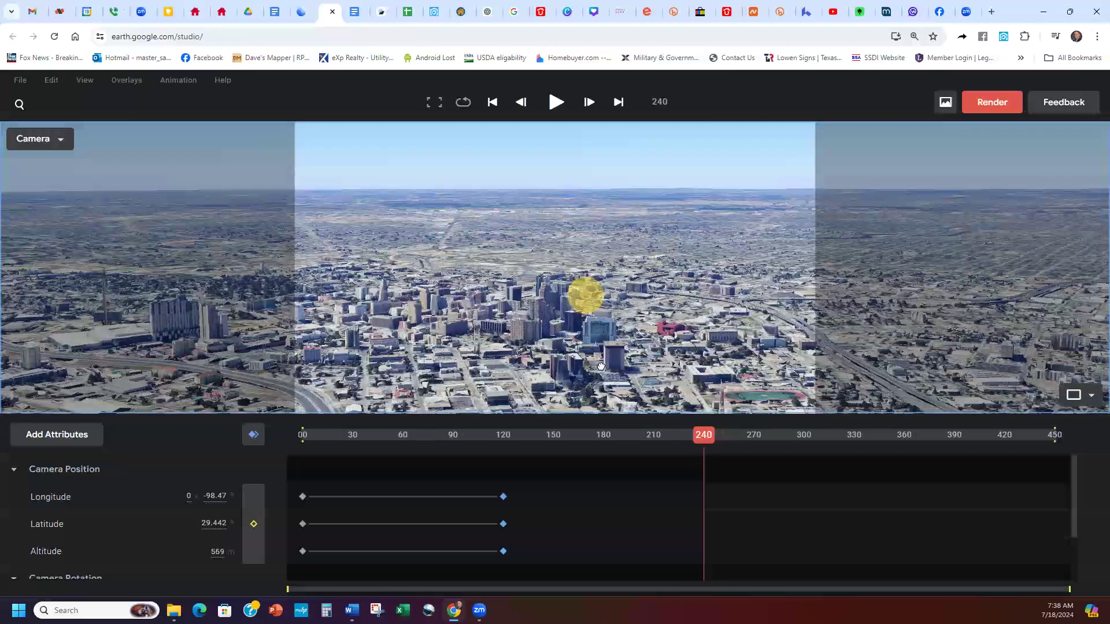
left_click_drag(601, 367, 561, 290, "shift")
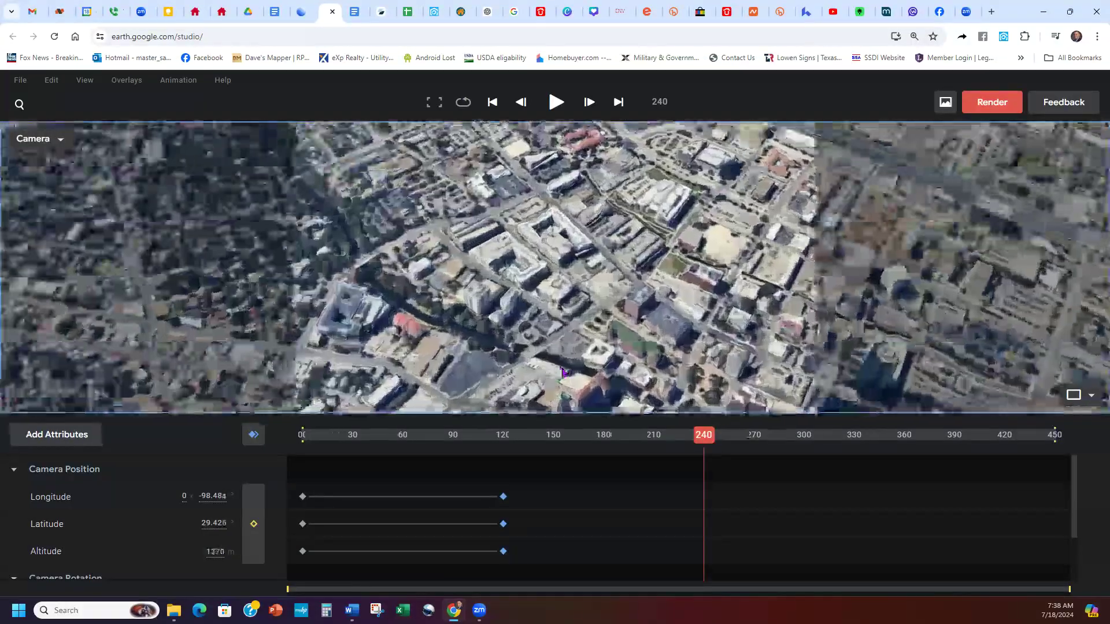
left_click_drag(553, 368, 341, 300, "shift")
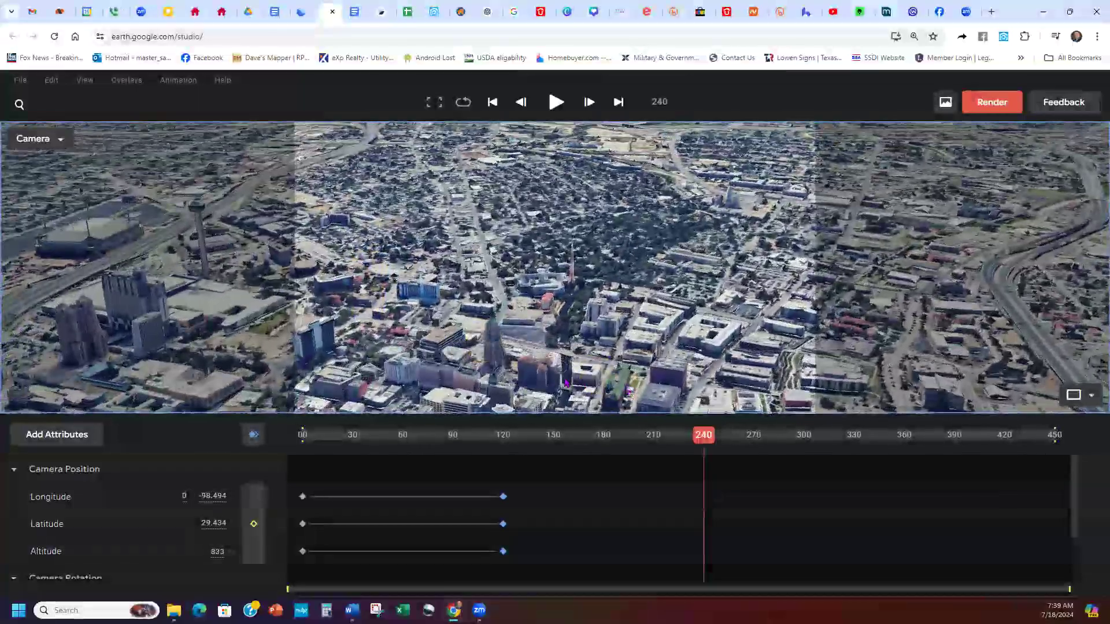
scroll(566, 383, "up", 5)
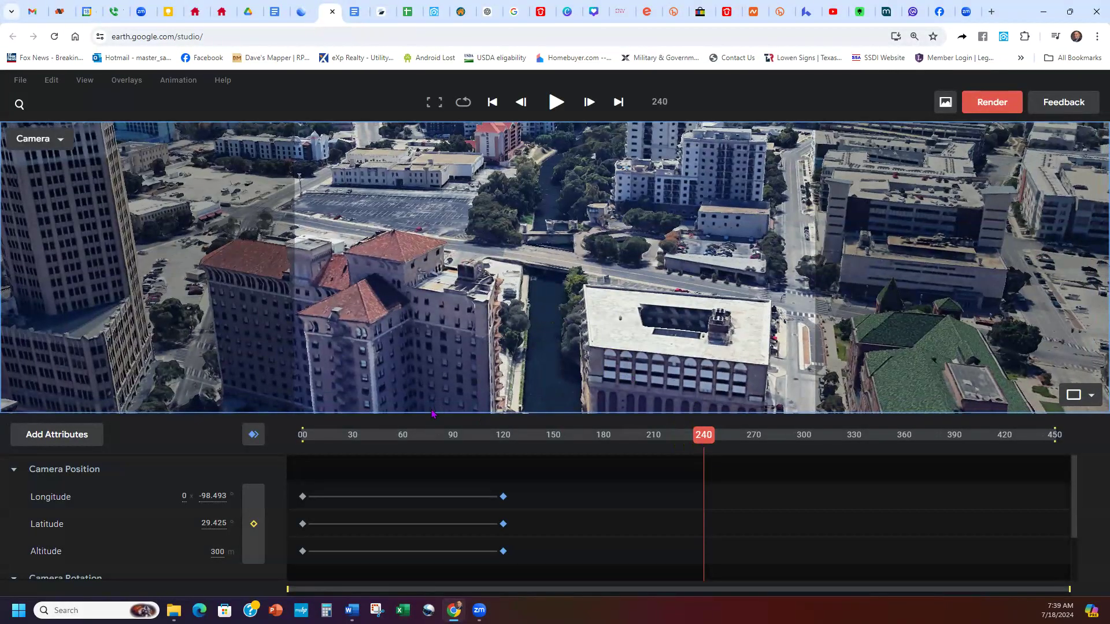
left_click(256, 434)
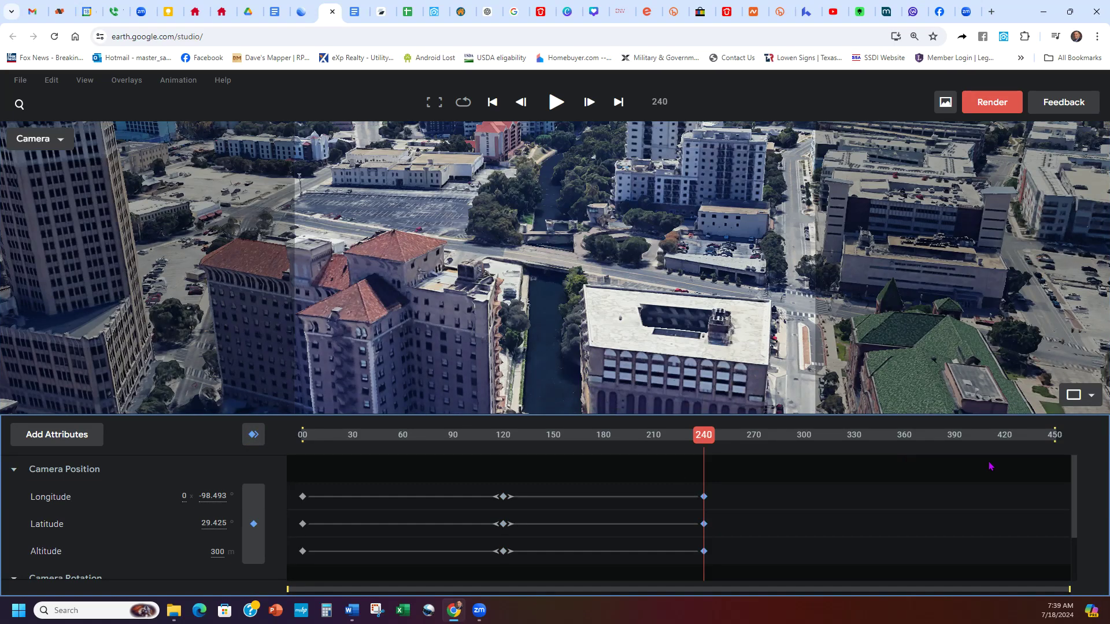
At frame 447, move the camera over the wooded riverside neighborhood at about 603 m and keyframe all attributes
left_click(1051, 440)
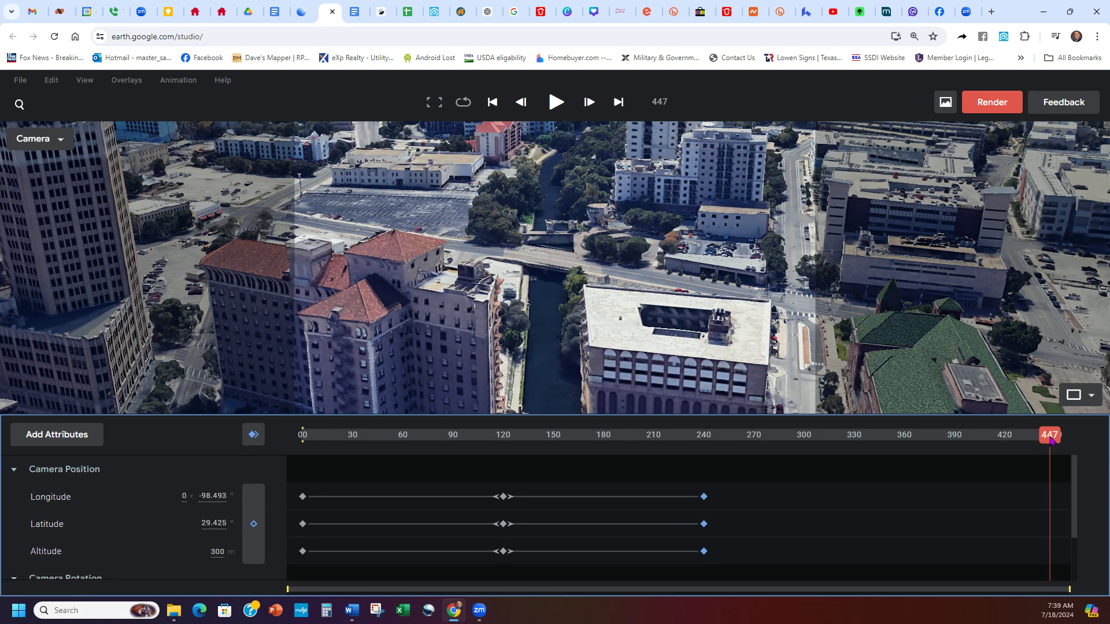
left_click(630, 256)
mouse_move(485, 275)
left_mouse_down()
mouse_move(562, 248)
mouse_move(572, 342)
mouse_move(623, 189)
mouse_move(589, 355)
mouse_move(681, 181)
mouse_move(515, 354)
mouse_move(723, 239)
mouse_move(642, 295)
mouse_move(523, 322)
mouse_move(768, 205)
mouse_move(632, 246)
mouse_move(607, 277)
mouse_move(636, 248)
mouse_move(661, 263)
mouse_move(464, 391)
left_mouse_up()
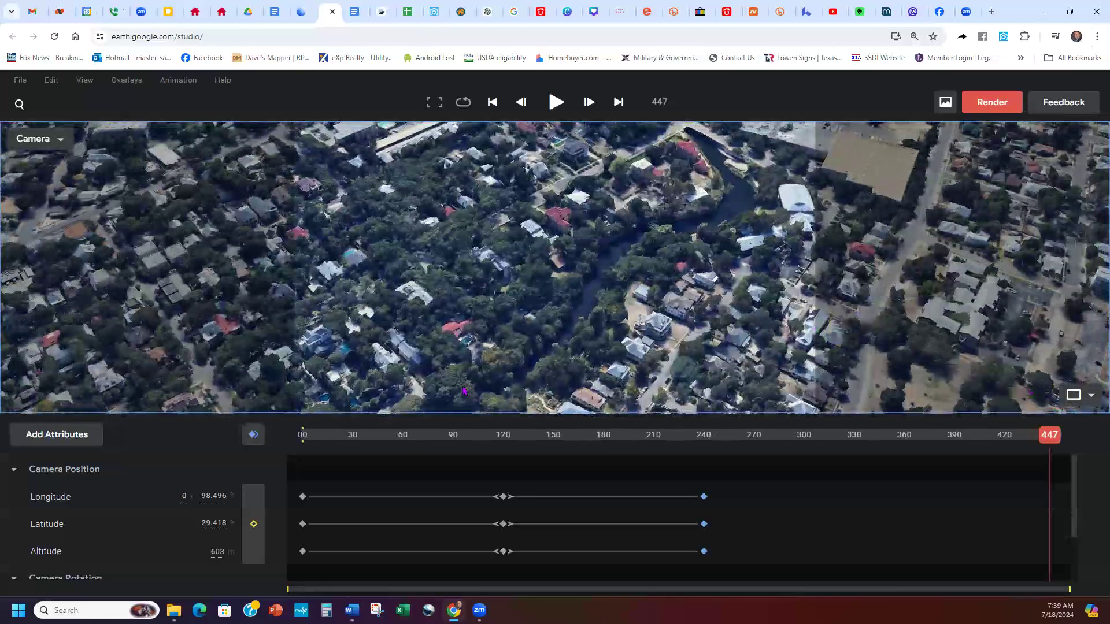
left_click(253, 434)
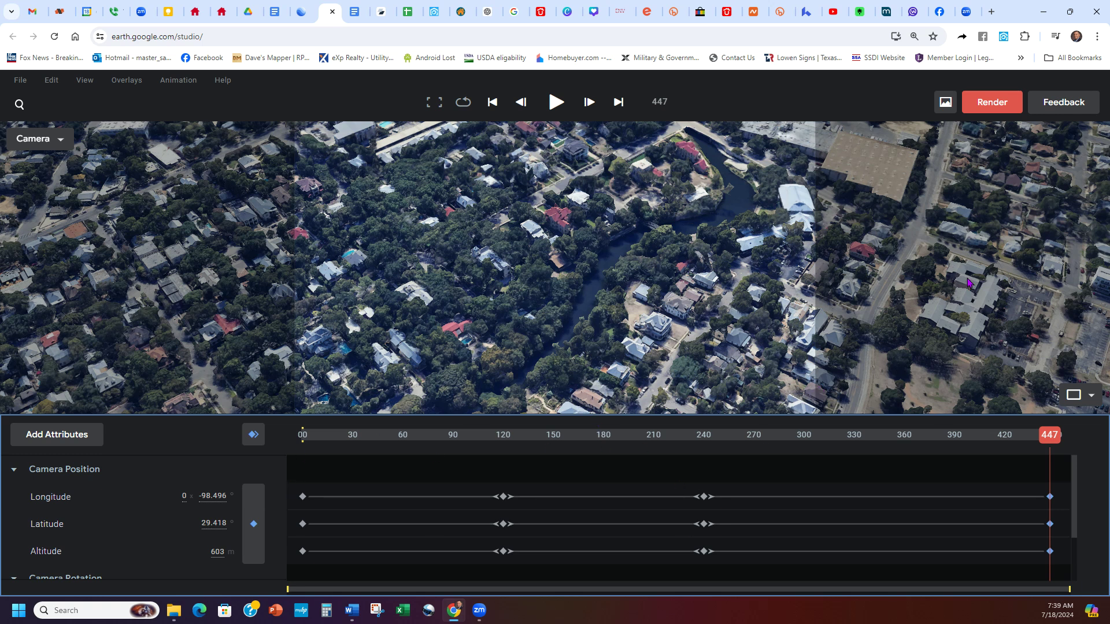
Preview the "breakfast club" animation and submit it for cloud rendering as an MP4 video
left_click(984, 104)
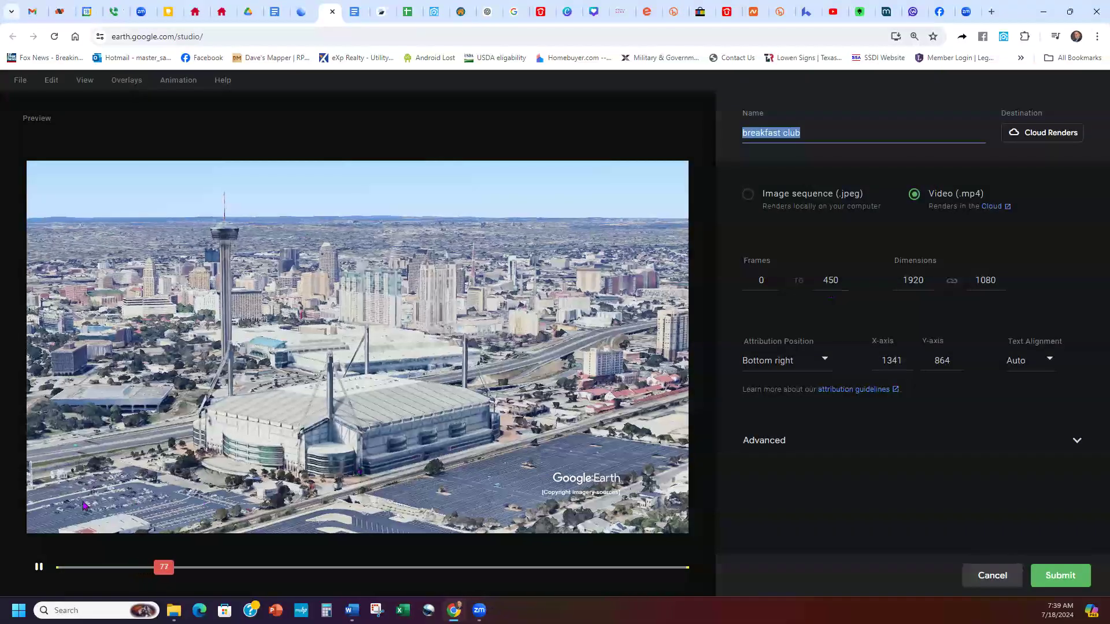
left_click(36, 567)
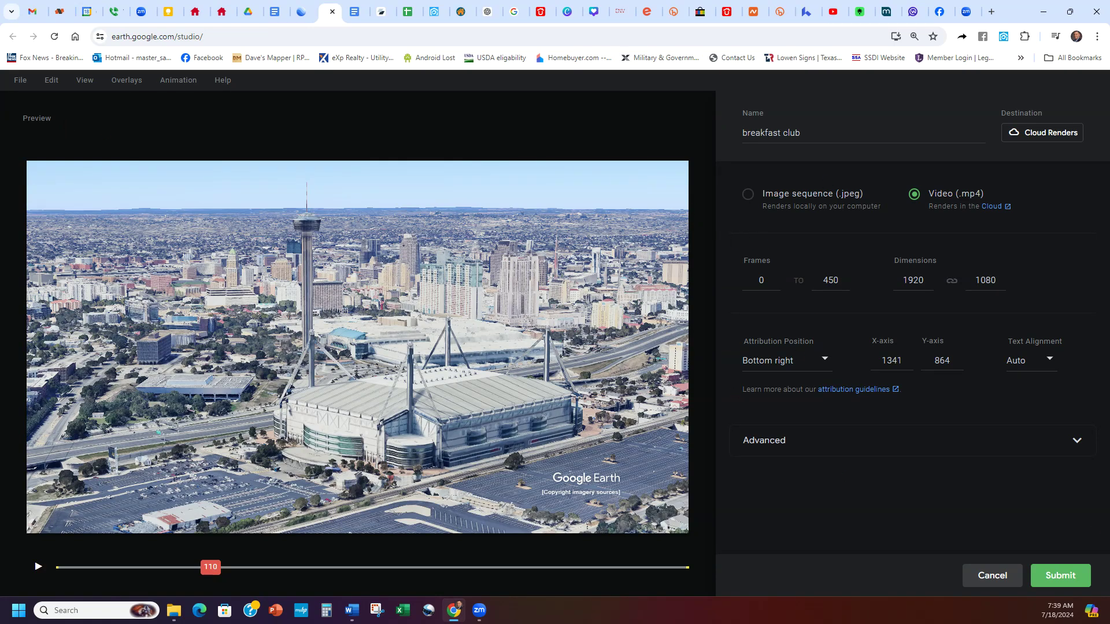
left_click(1056, 577)
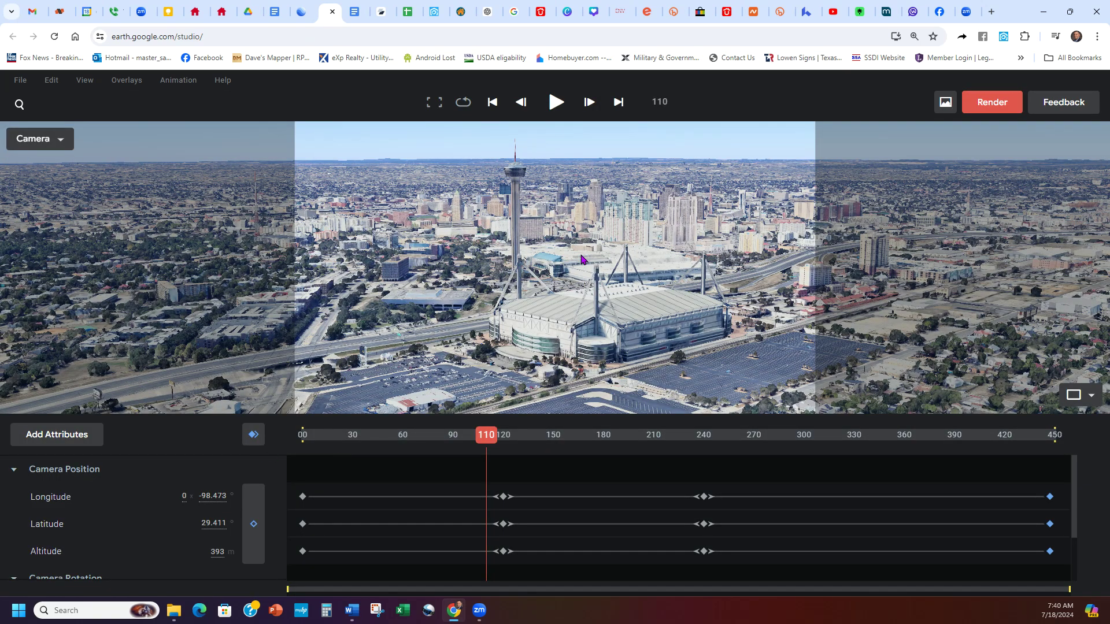
Start a new project with the default settings, discarding the unsaved changes to the current one
left_click(22, 80)
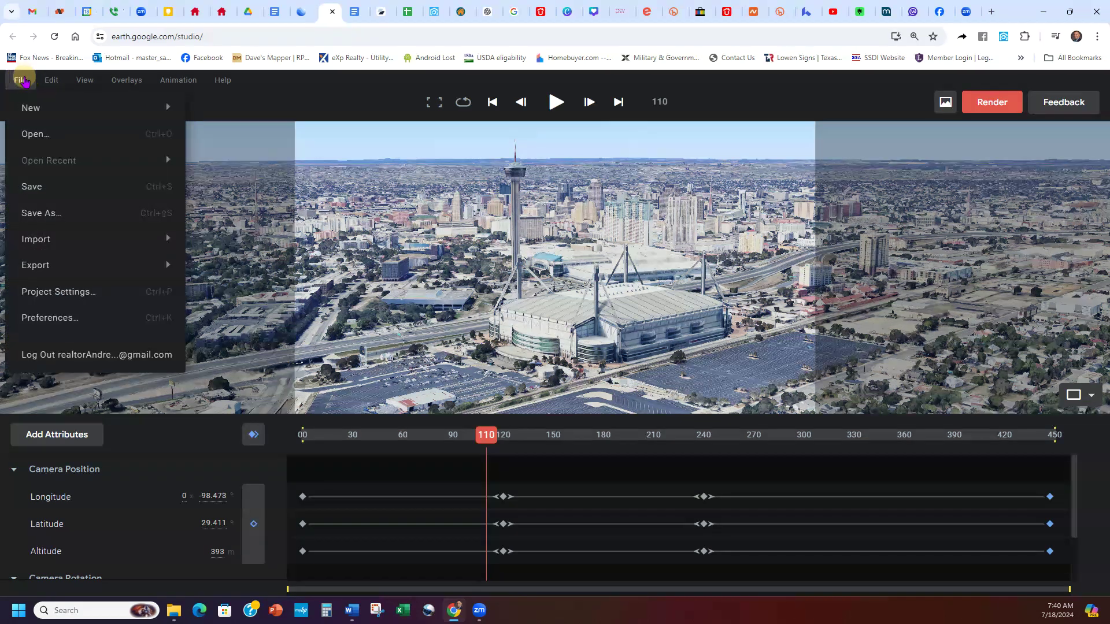
mouse_move(35, 106)
left_click(242, 110)
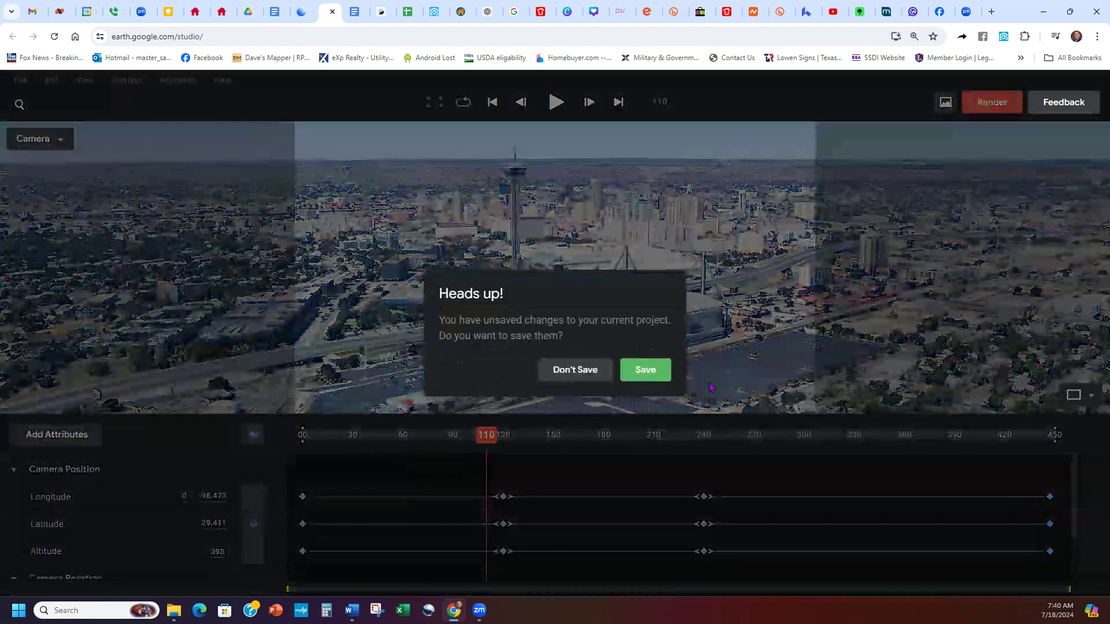
left_click(581, 372)
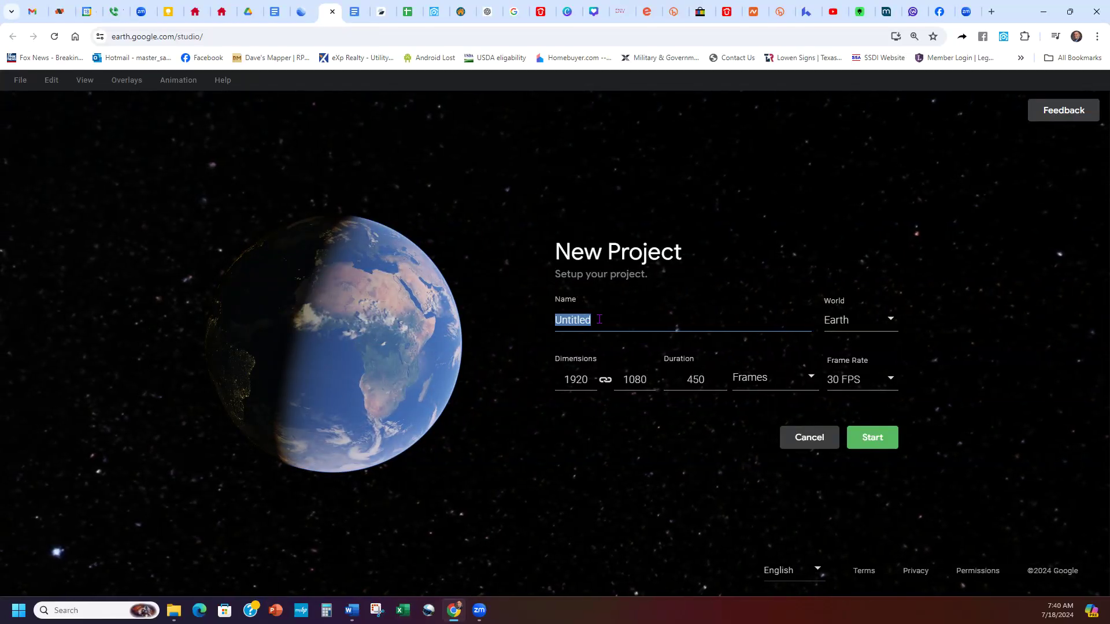
left_click(880, 436)
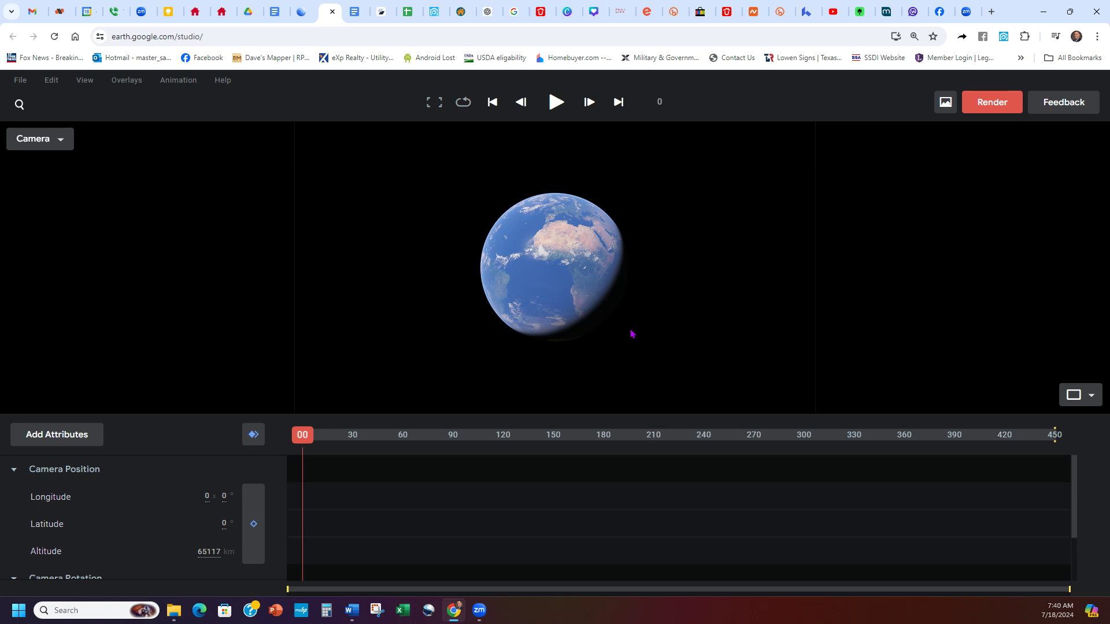
Search for Napa Landing and look straight down on its streets and adjoining highway from an altitude of about 920 m
left_click(20, 103)
type("napa landi")
key("Return")
left_click_drag(664, 278, 701, 194)
left_click_drag(730, 245, 632, 123)
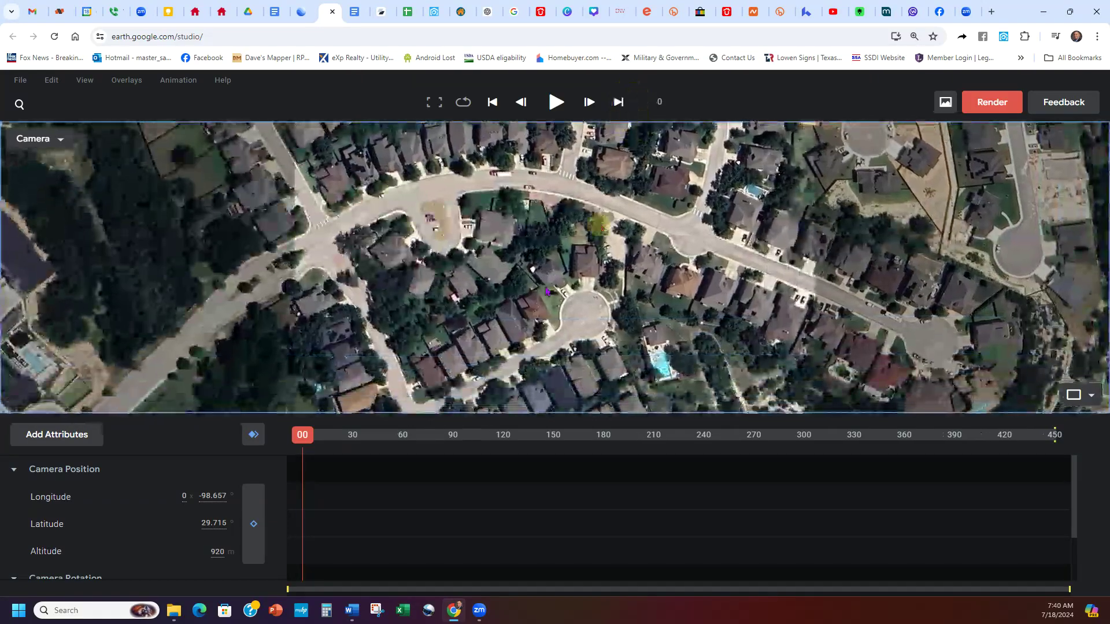
left_click_drag(520, 302, 783, 213)
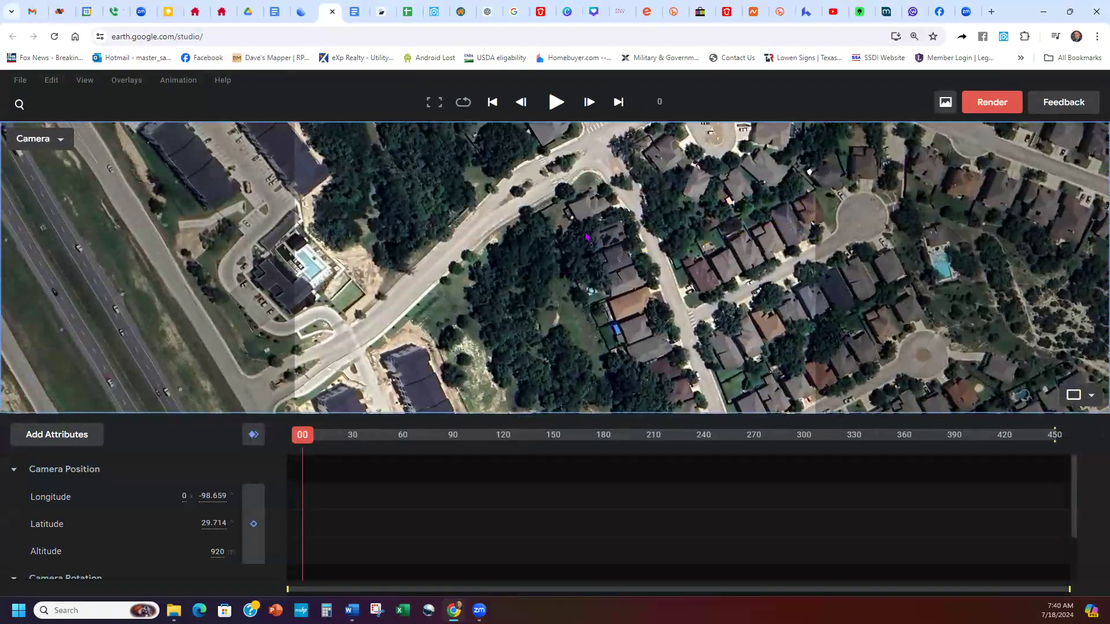
left_click_drag(627, 222, 627, 279)
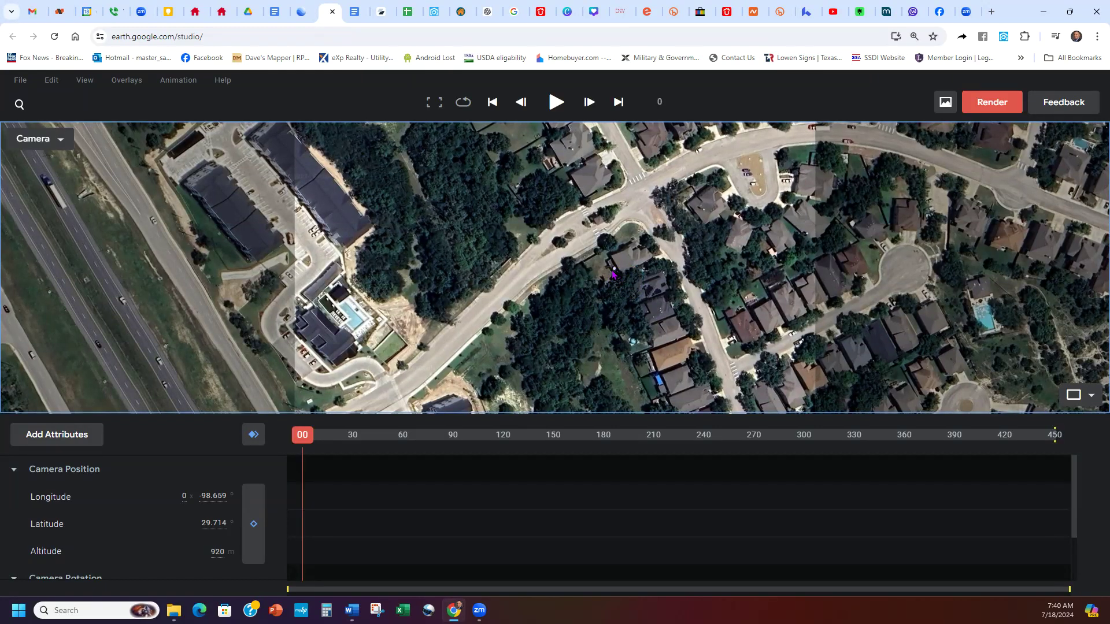
Tilt the camera and survey the neighborhood's streets and cul-de-sacs from an altitude of about 733 m
left_click_drag(575, 279, 664, 198)
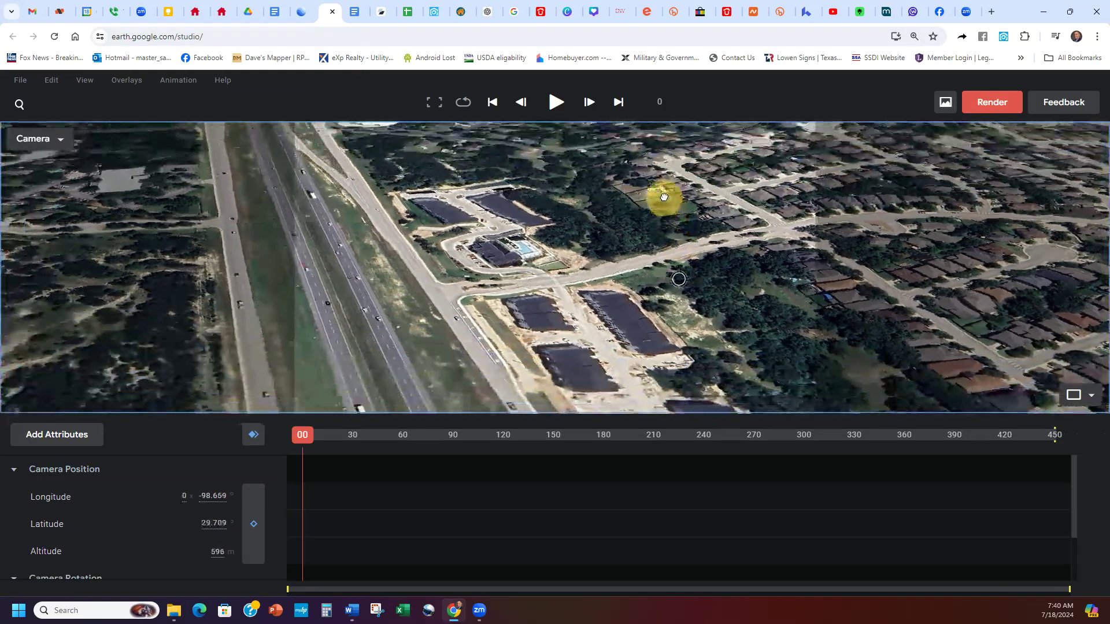
mouse_move(608, 296)
left_mouse_down()
mouse_move(797, 267)
mouse_move(797, 278)
mouse_move(711, 330)
mouse_move(711, 268)
mouse_move(611, 280)
left_mouse_up()
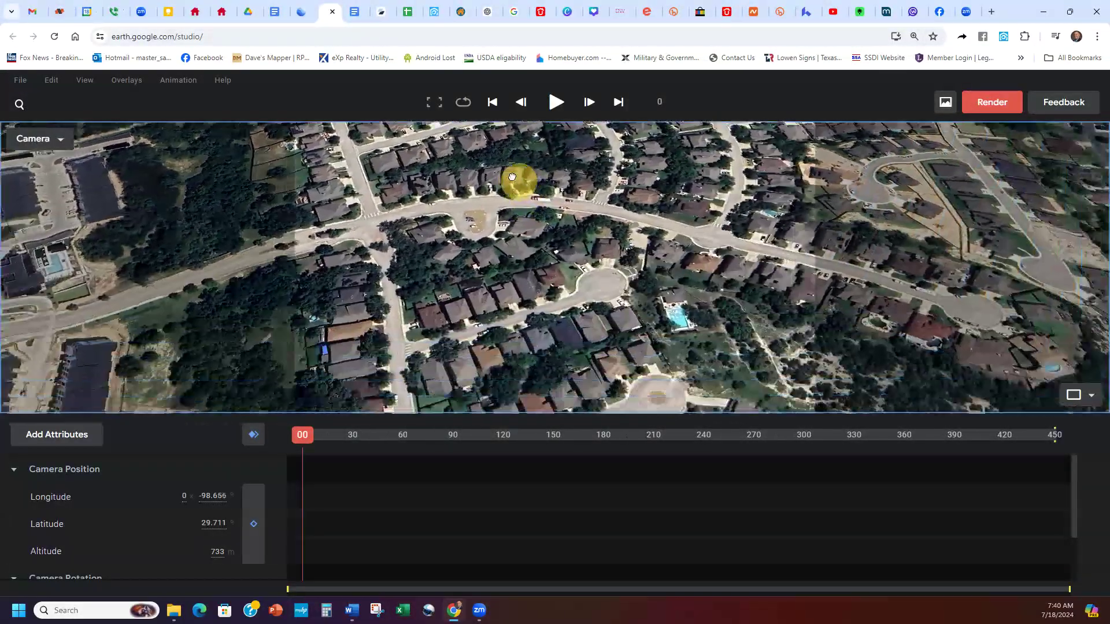
left_click_drag(512, 177, 678, 389)
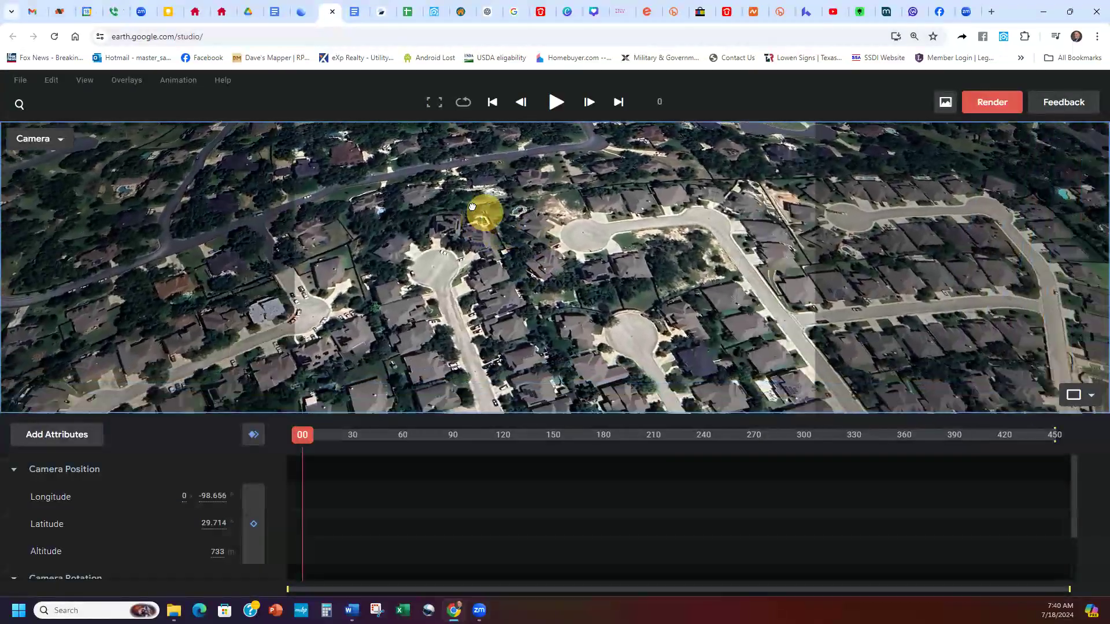
left_click_drag(472, 207, 720, 297)
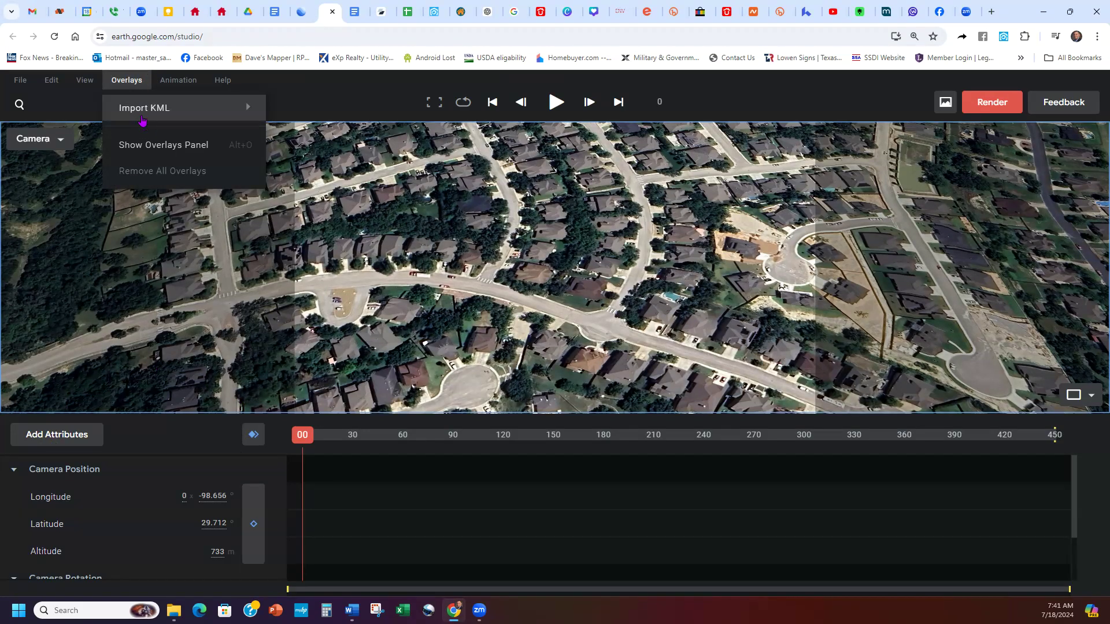
left_click(169, 81)
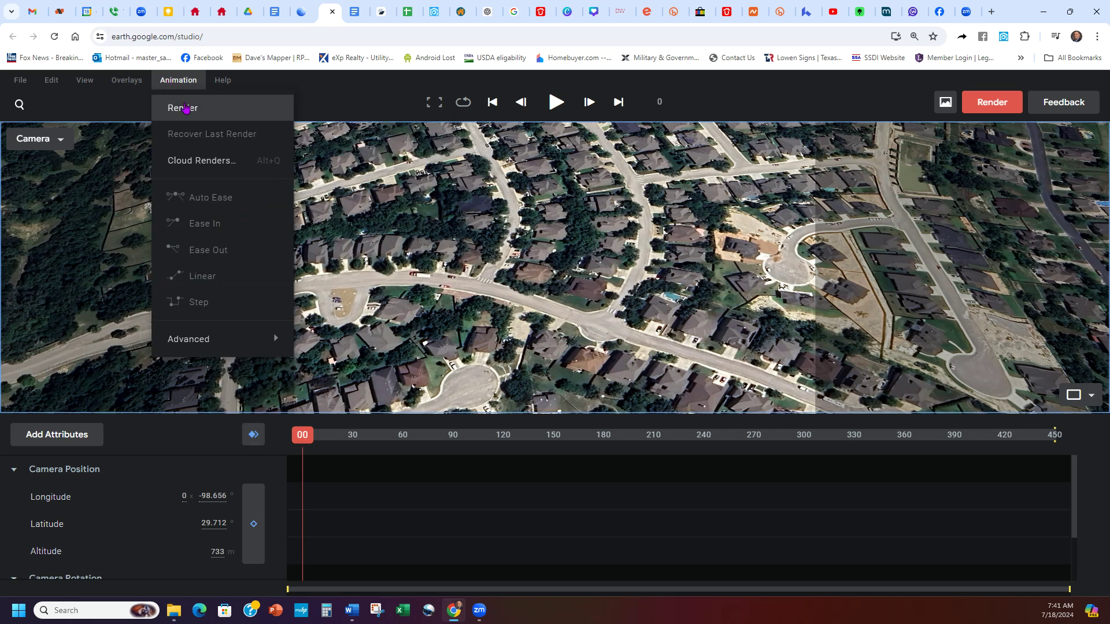
left_click(335, 105)
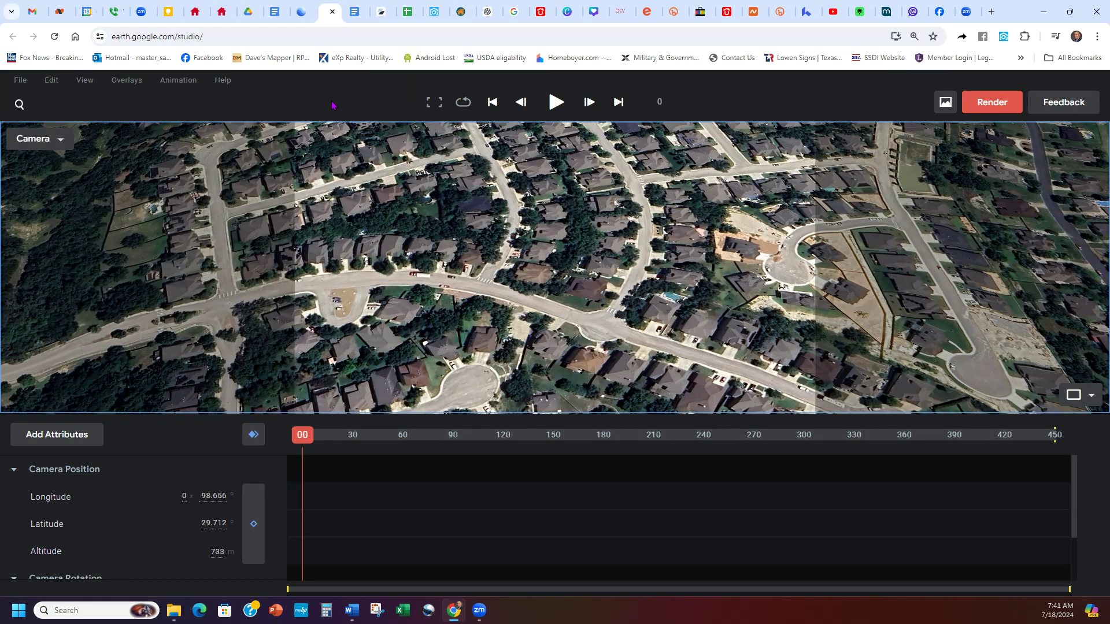
left_click_drag(352, 293, 570, 273)
Search for "alamo" and bring the camera over the Alamo grounds at an altitude of about 715 m
left_click(20, 104)
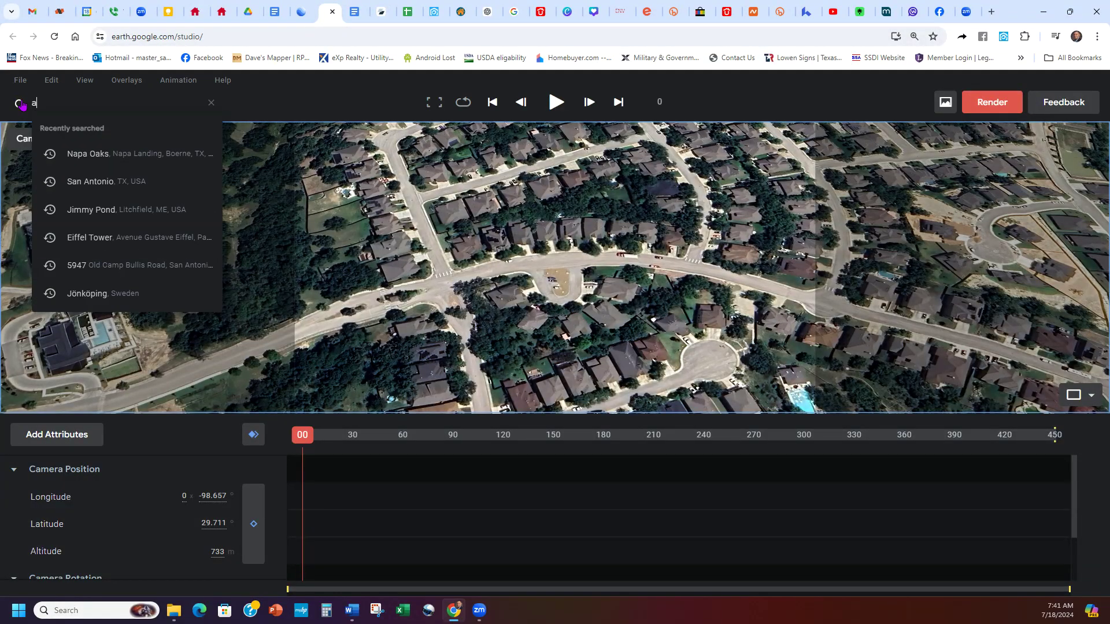
type("alamo")
key("Return")
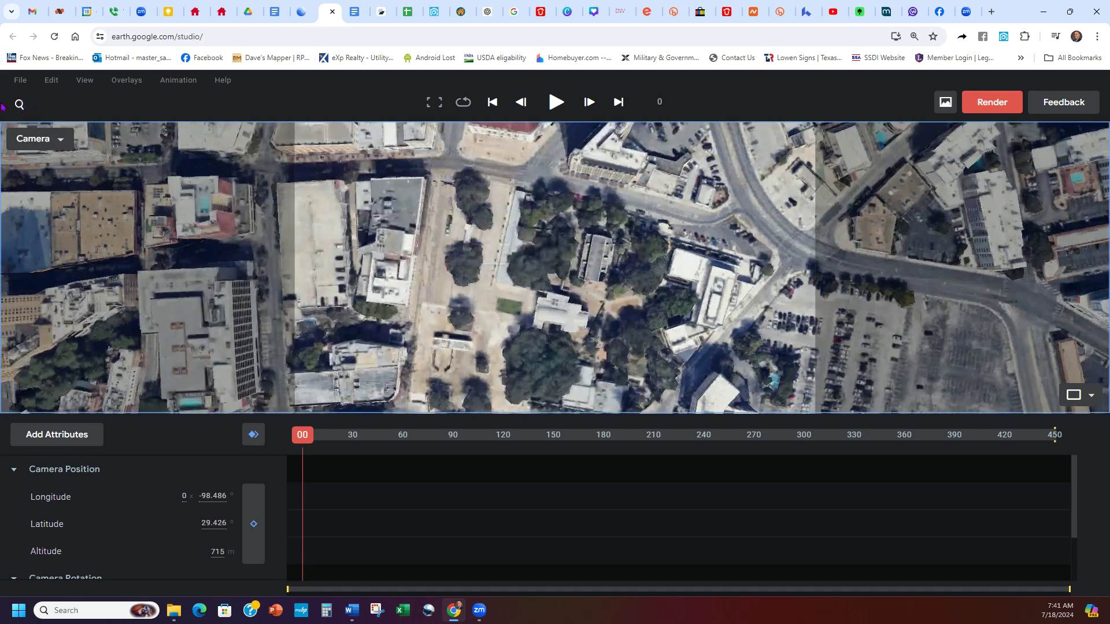
Frame the Alamo chapel with the camera tilted toward its entrance from an altitude of about 337 m
scroll(636, 256, "up", 3)
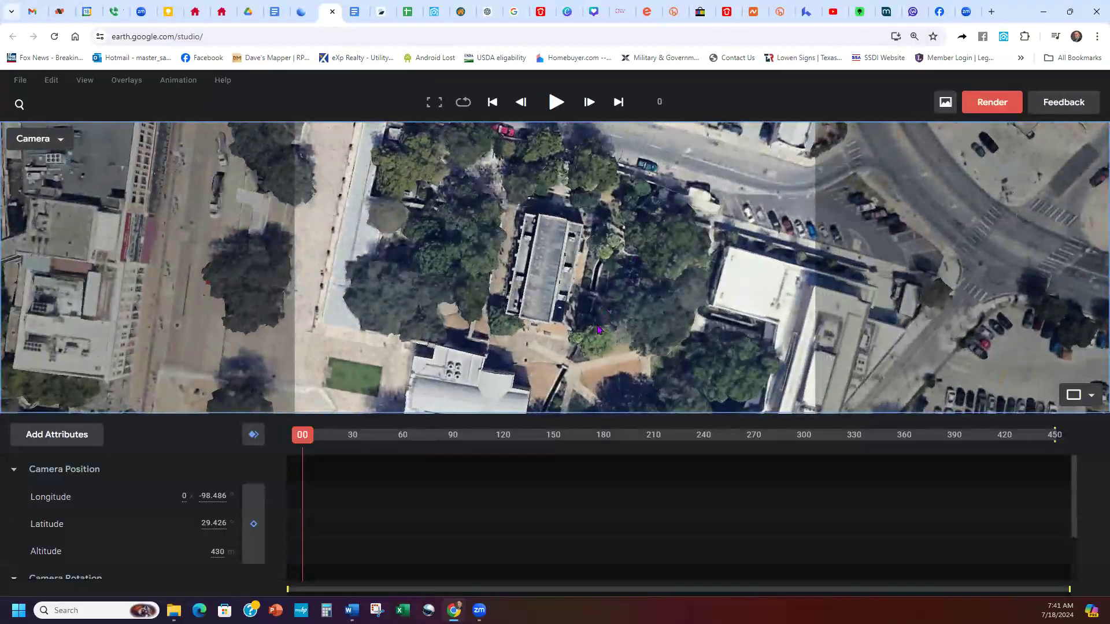
left_click_drag(599, 331, 641, 331, "shift")
scroll(649, 313, "up", 5)
scroll(641, 331, "down", 4)
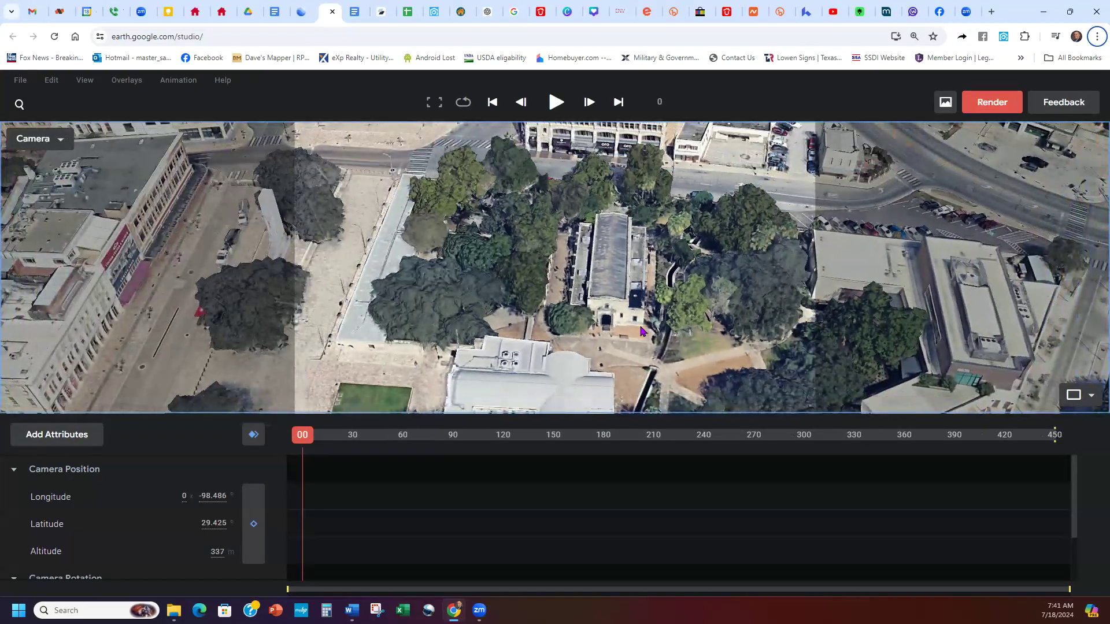
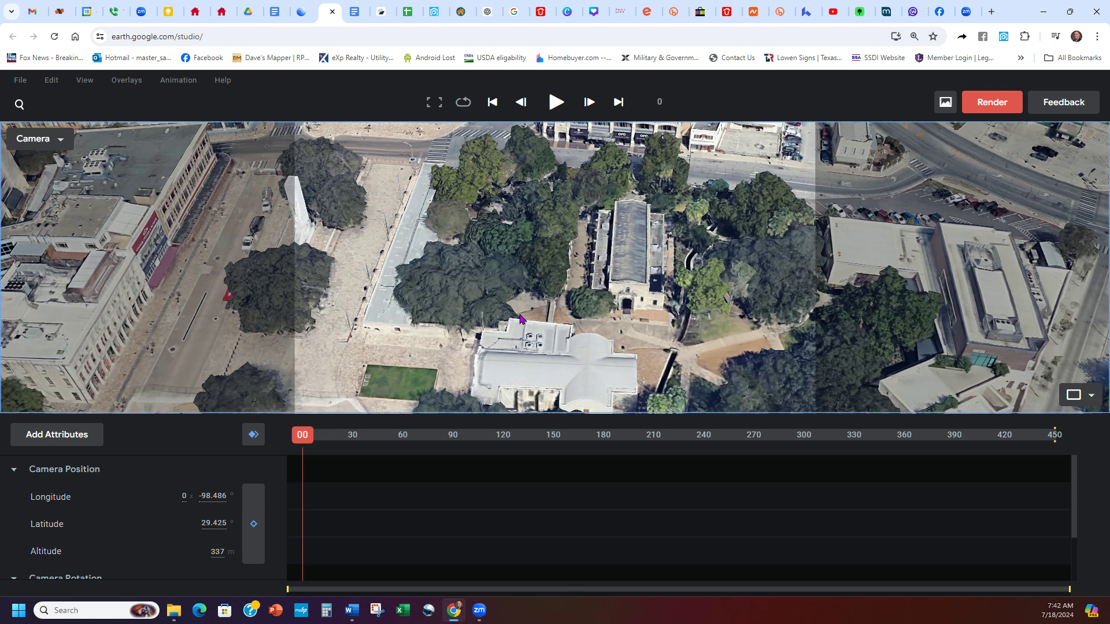
Keyframe the chapel view at frame 0 and a view shifted to the tall building behind it at frame 272
left_click(253, 435)
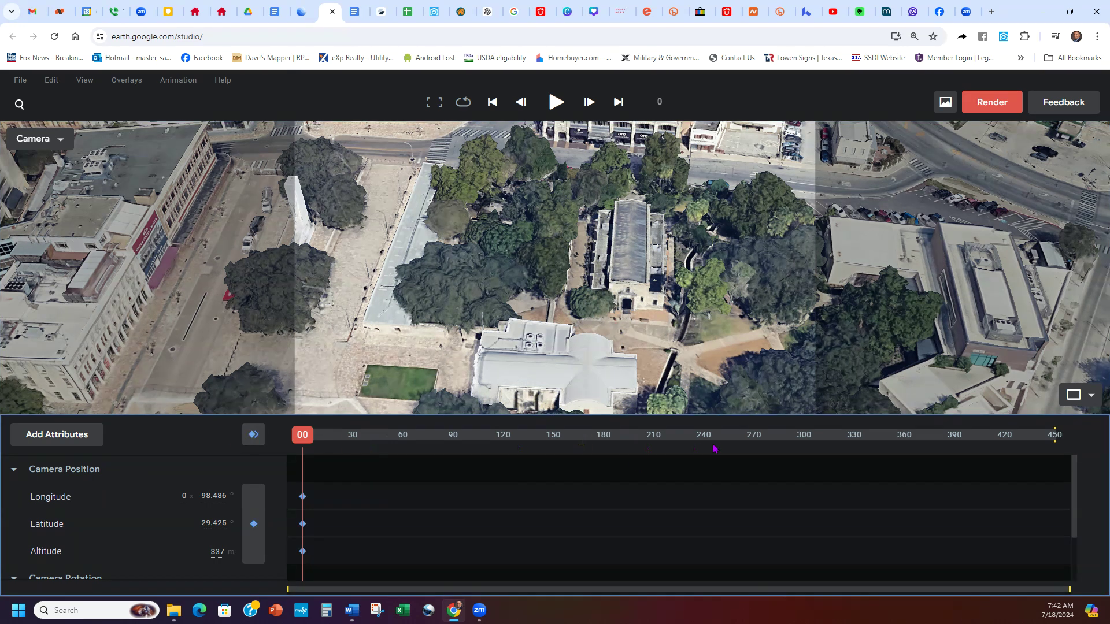
left_click(758, 437)
left_click(632, 177)
mouse_move(740, 200)
left_mouse_down()
mouse_move(743, 352)
mouse_move(700, 404)
left_mouse_up()
left_click(253, 435)
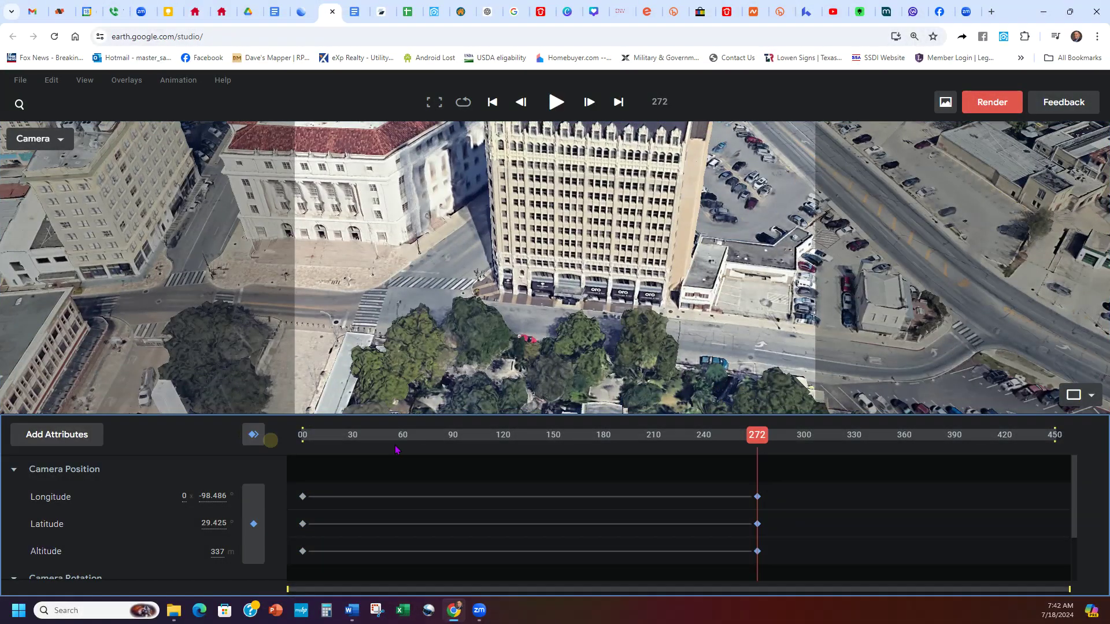
Preview the Alamo flyover in the render settings and close the project, discarding its unsaved changes
left_click(991, 104)
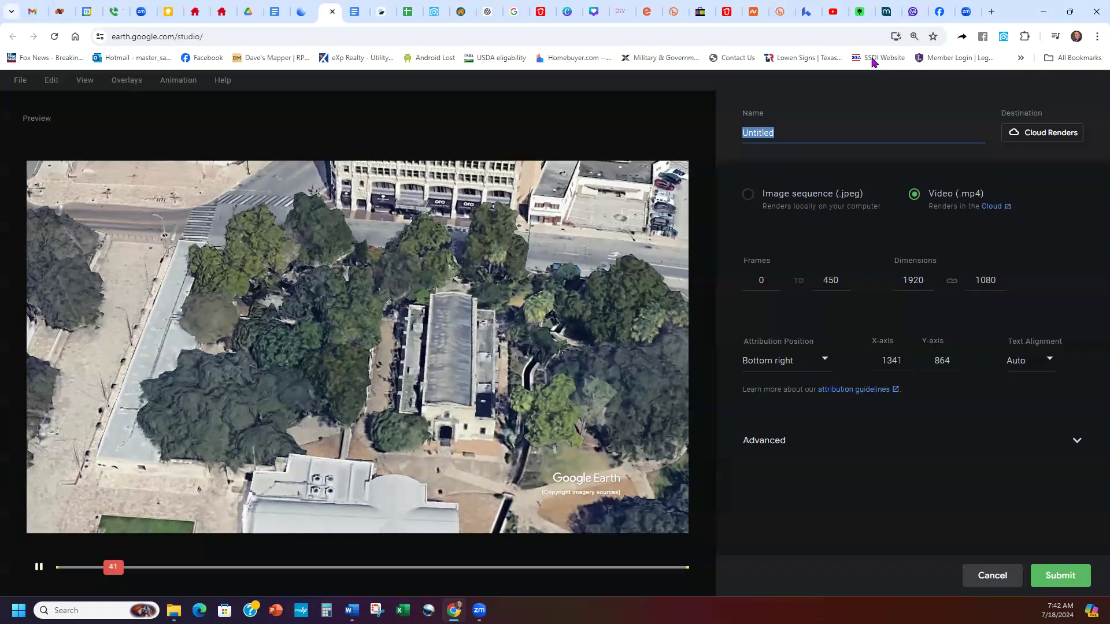
left_click(332, 12)
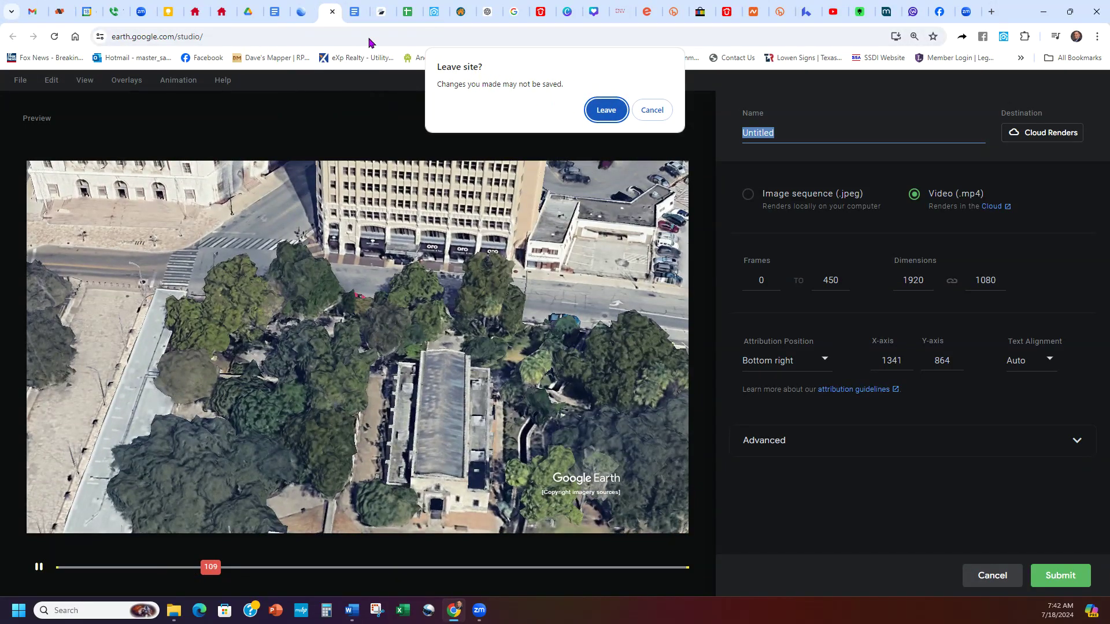
left_click(607, 109)
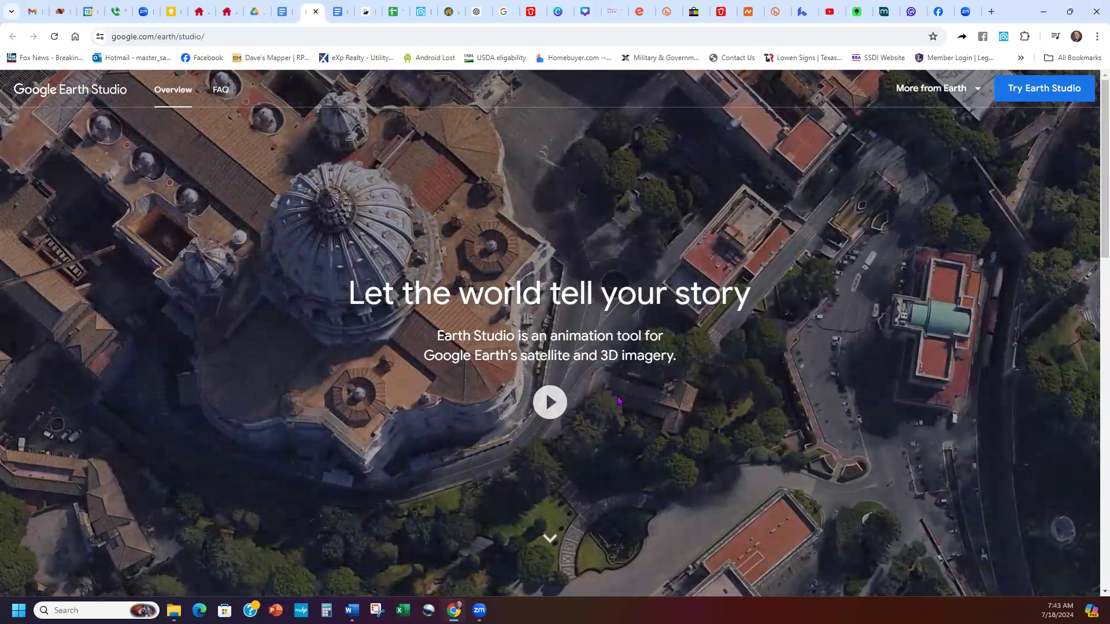
Close the Earth Studio landing page and return to the Breakfast Club Docs document in Google Docs, dismissing the link preview
right_click(608, 433)
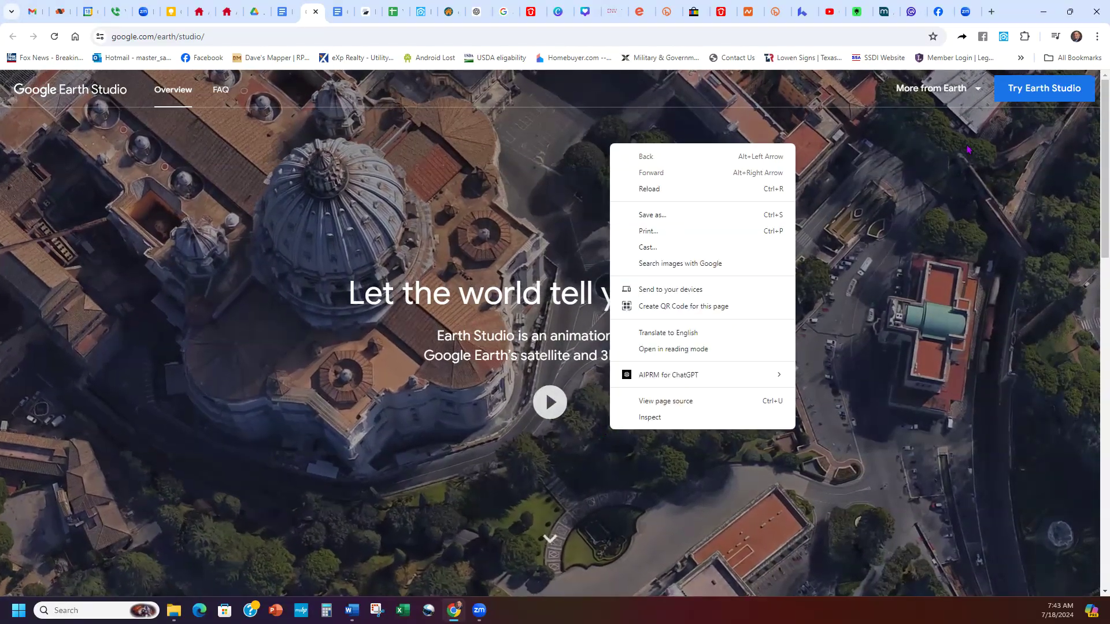
key("Escape")
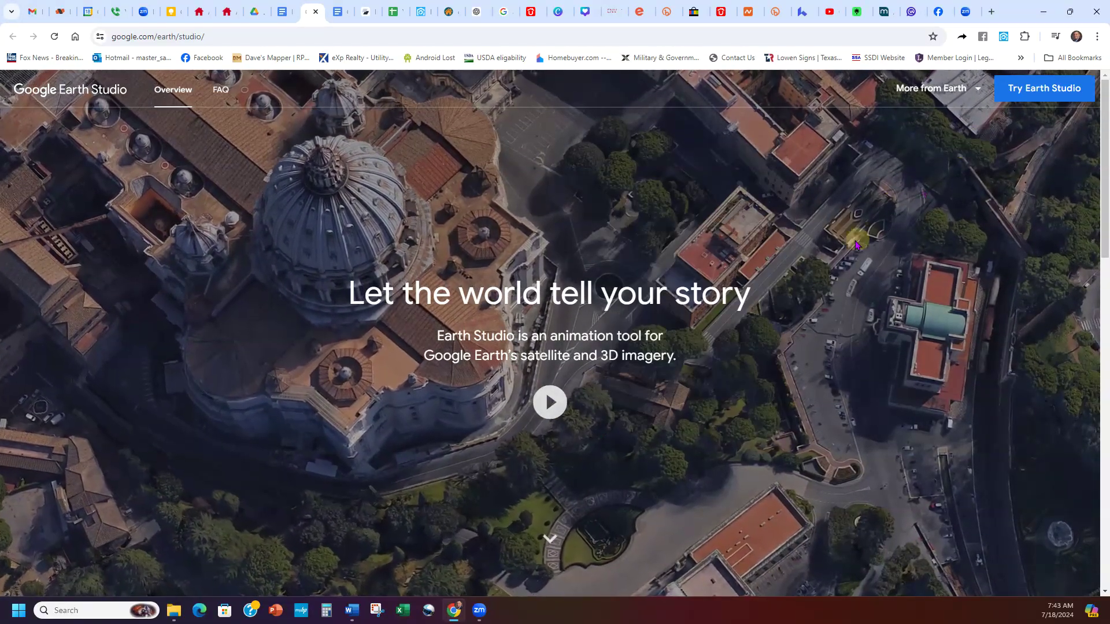
left_click(316, 12)
left_click(283, 12)
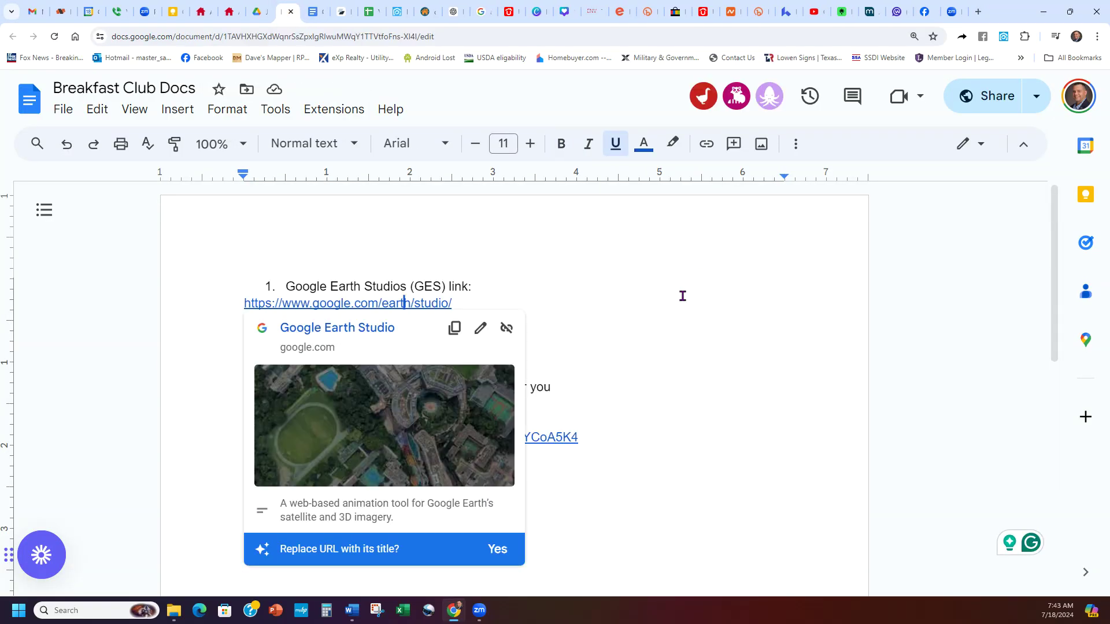
left_click(632, 300)
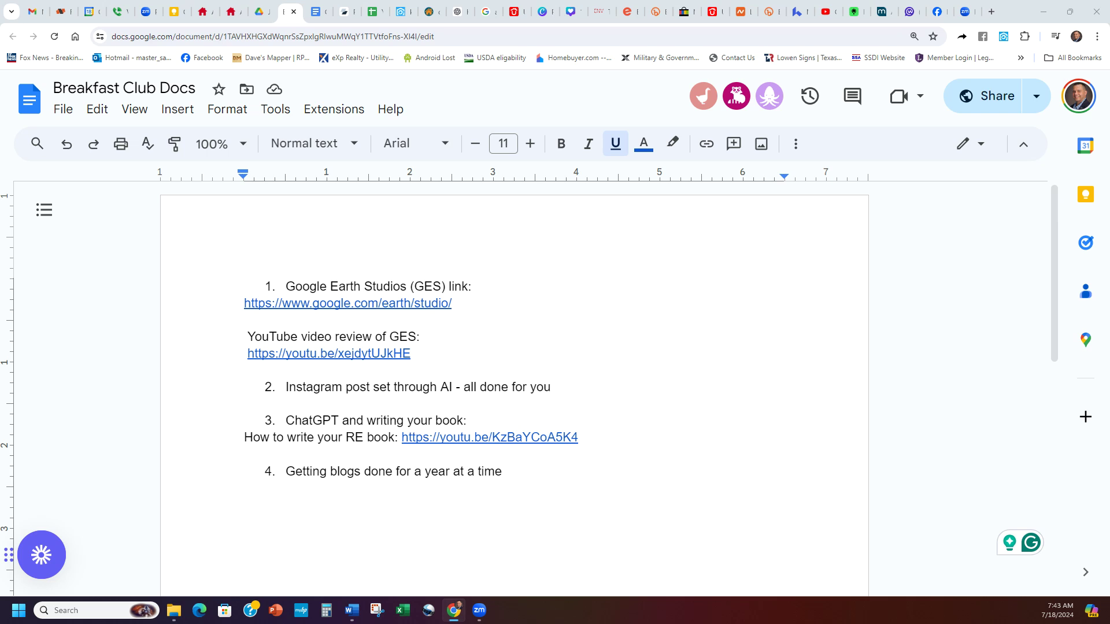
Switch to YouTube Studio and look through the channel's video list and the dashboard's subscriber figure
left_click(824, 13)
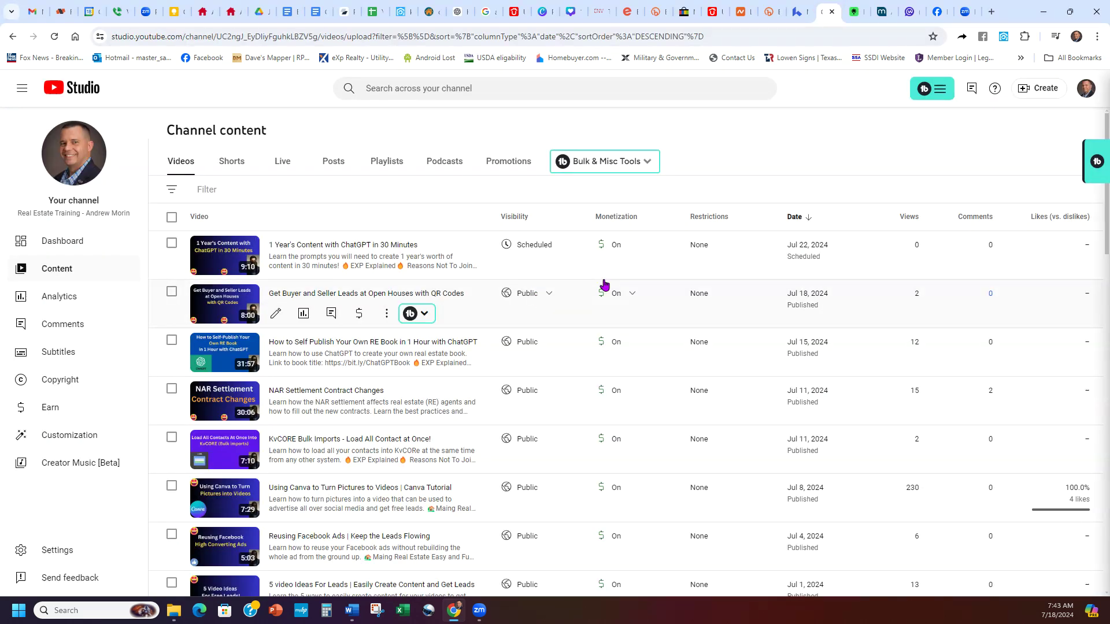
scroll(614, 312, "down", 6)
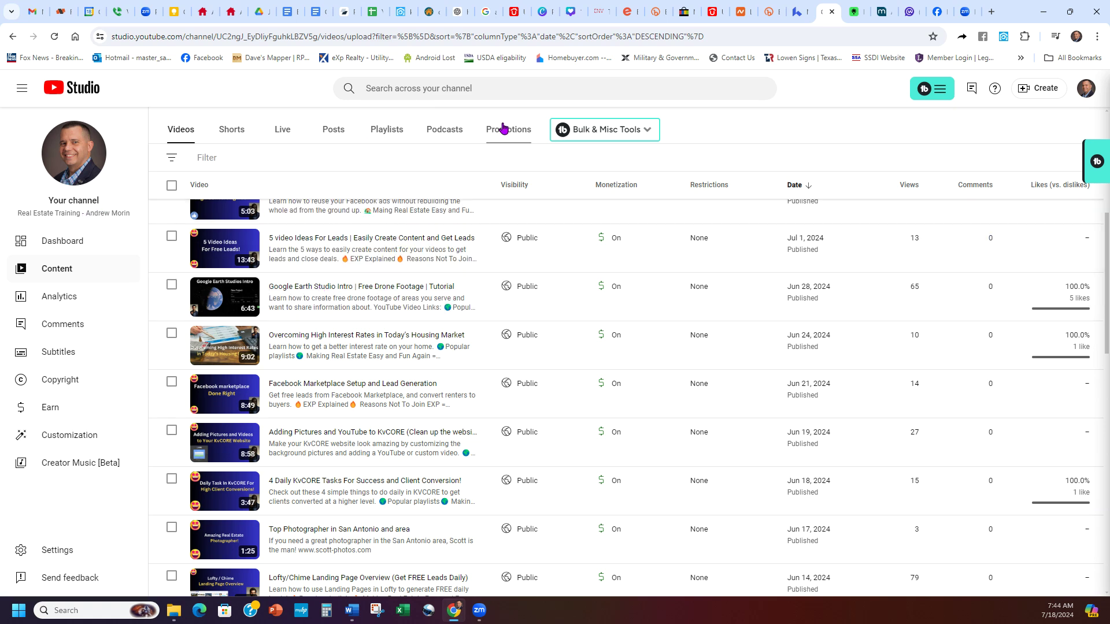
left_click(81, 246)
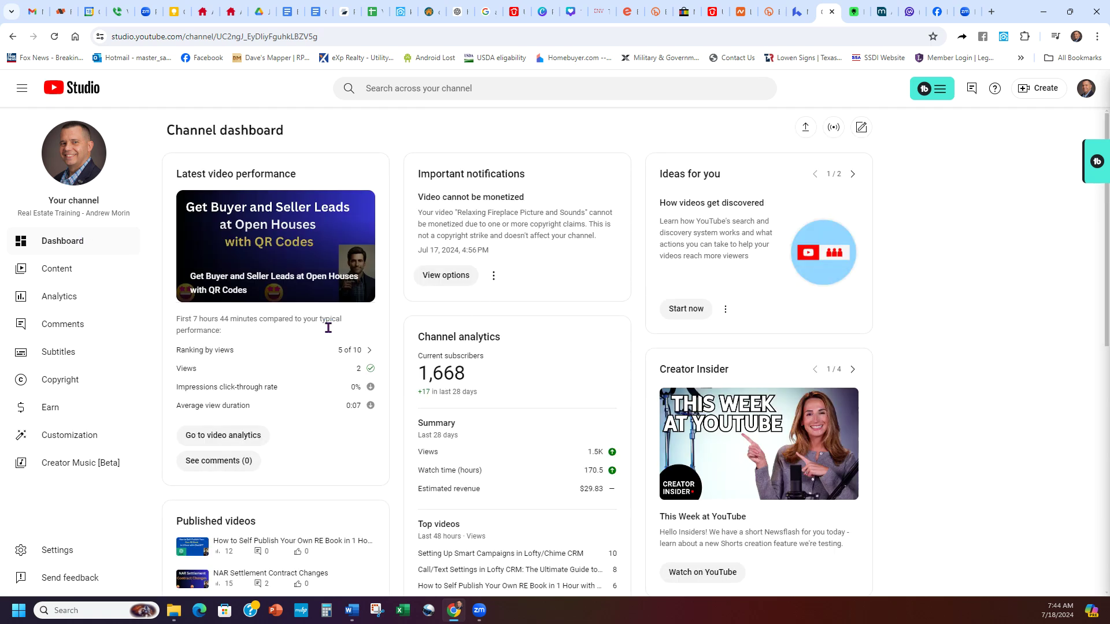
left_click_drag(125, 215, 32, 196)
left_click(122, 186)
mouse_move(472, 357)
left_mouse_down()
mouse_move(460, 355)
mouse_move(458, 374)
mouse_move(491, 366)
left_mouse_up()
left_click(493, 373)
Go back to the Breakfast Club Docs document and review its agenda, highlighting the item on Instagram posts through AI
left_click(296, 7)
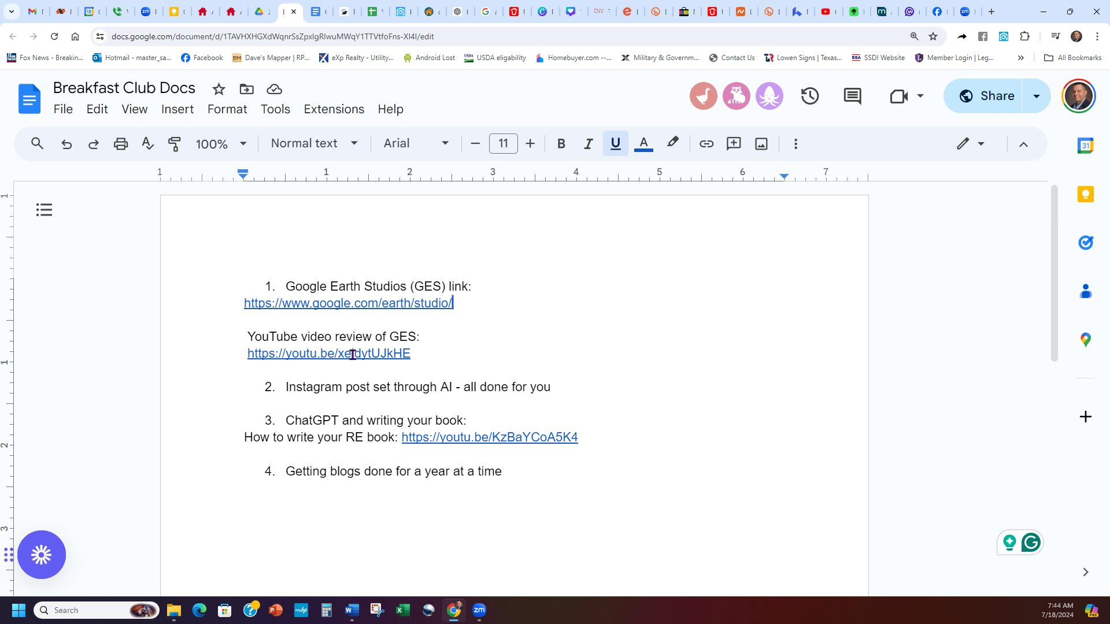
left_click(424, 335)
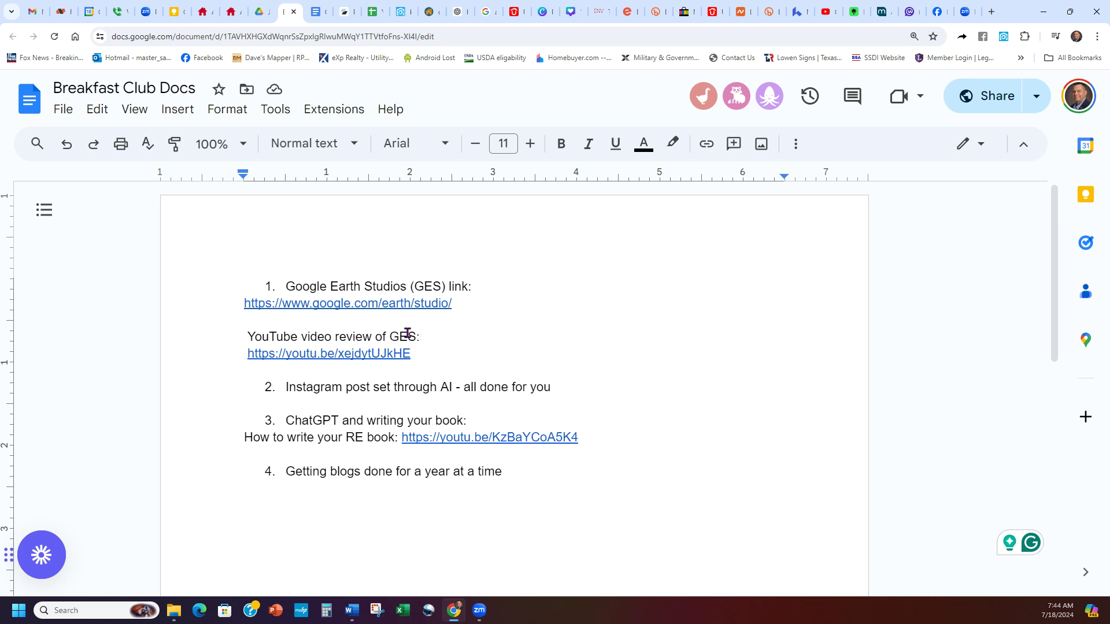
scroll(639, 334, "down", 2)
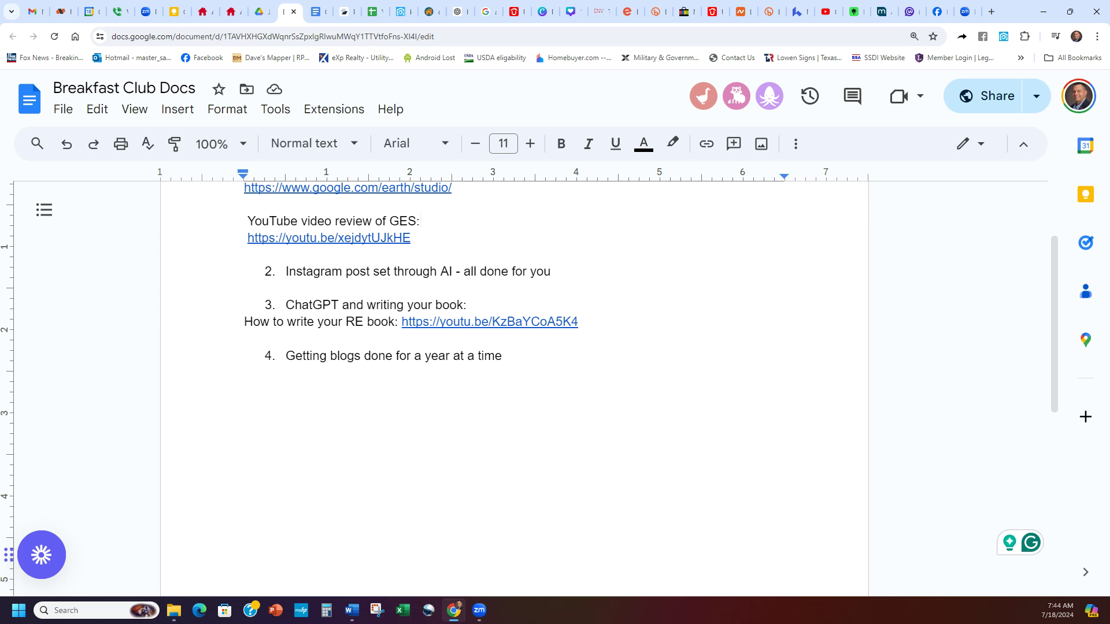
left_click(288, 271)
left_click_drag(335, 268, 563, 275)
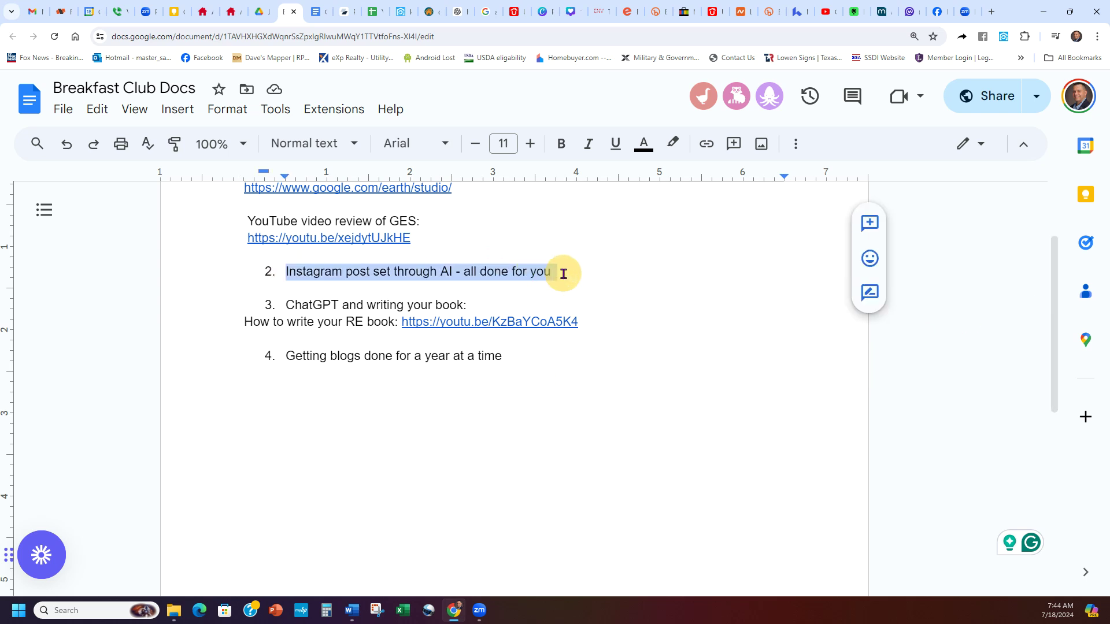
left_click(563, 274)
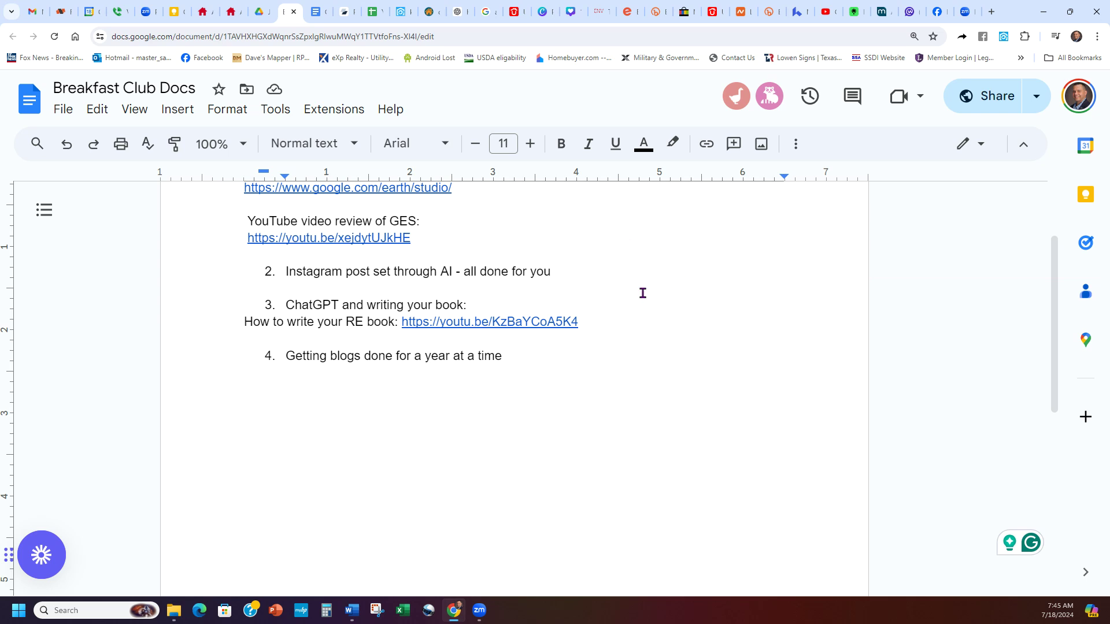
scroll(642, 292, "down", 1)
scroll(643, 292, "up", 2)
scroll(643, 293, "down", 1)
Switch to ChatGPT, decline connecting the OpenAI and AIPRM accounts, and start a new chat
left_click(460, 11)
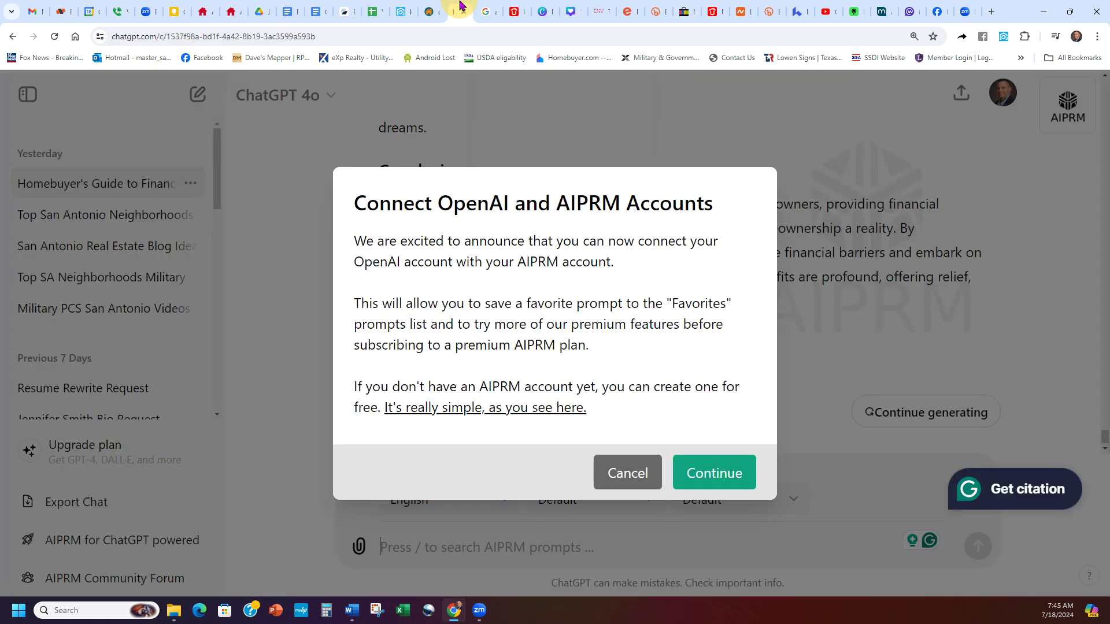
left_click(622, 469)
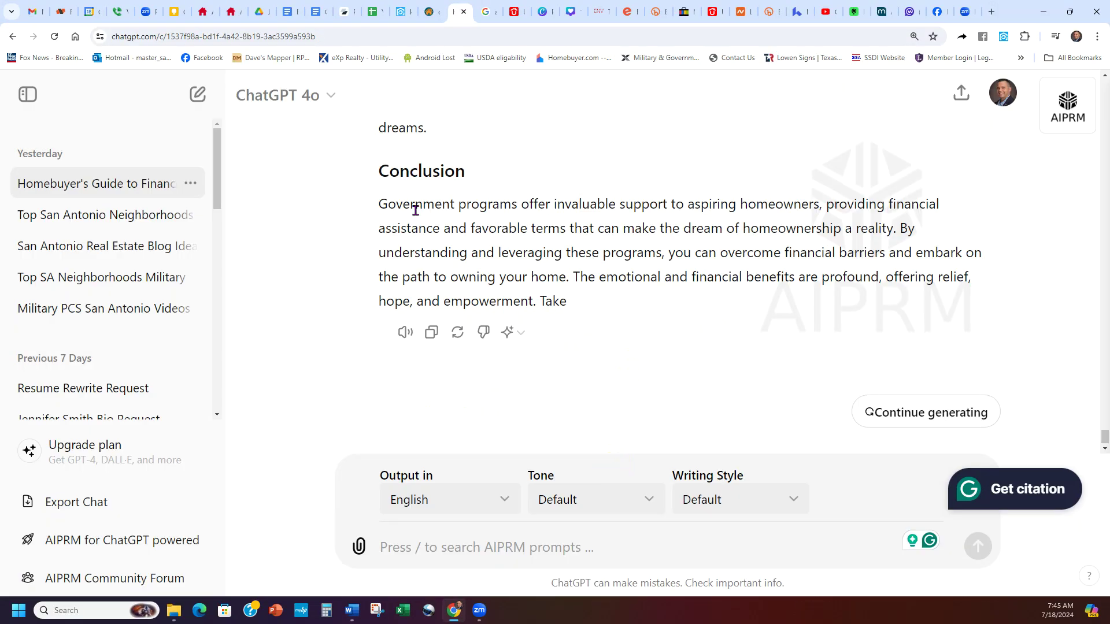
left_click(195, 93)
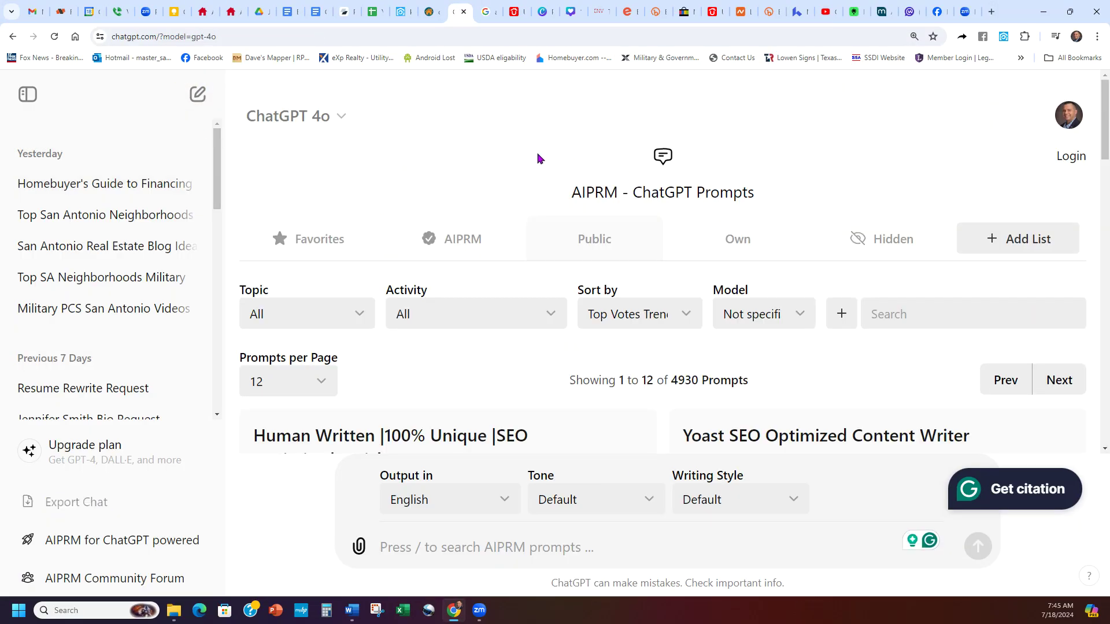
Look over the public AIPRM prompts and reduce the page zoom by two levels to fit more of them
scroll(744, 341, "down", 4)
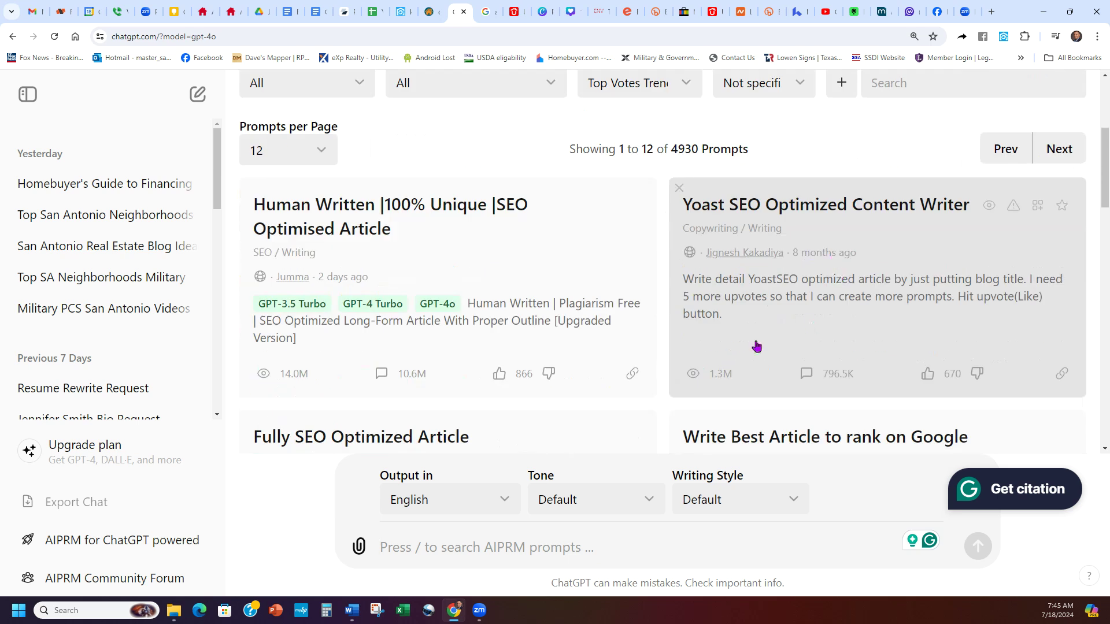
scroll(693, 260, "up", 4)
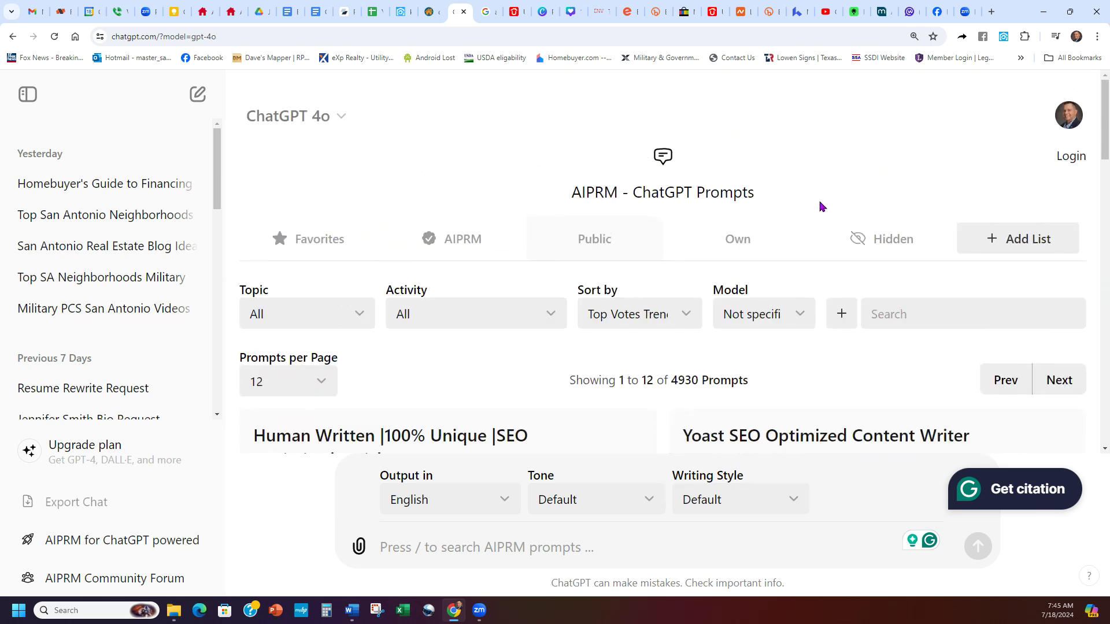
key("ctrl+minus")
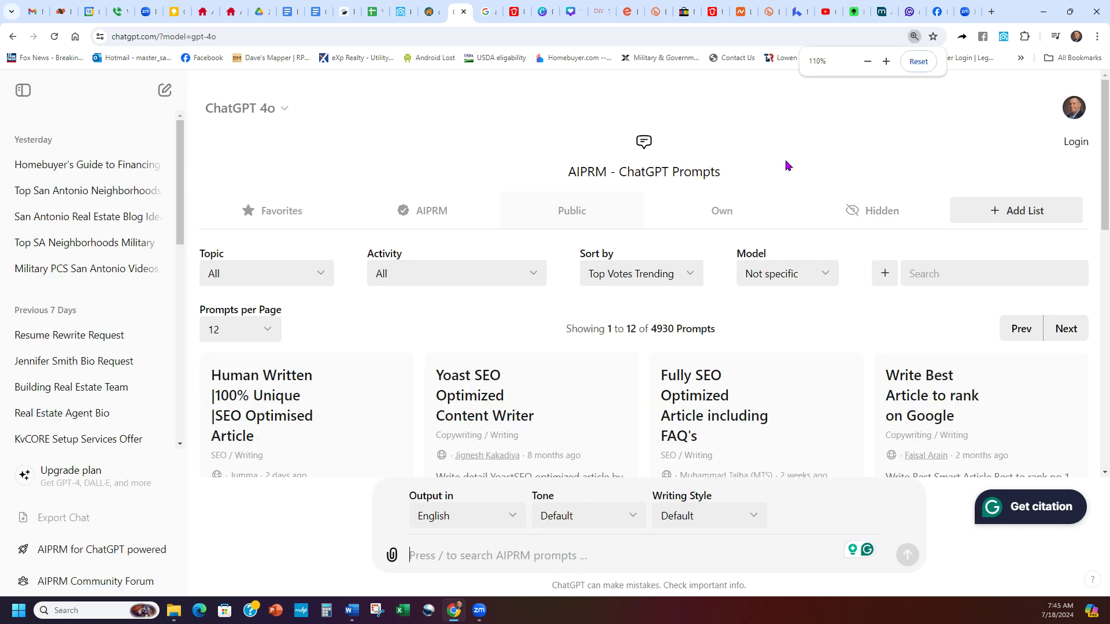
key("ctrl+minus")
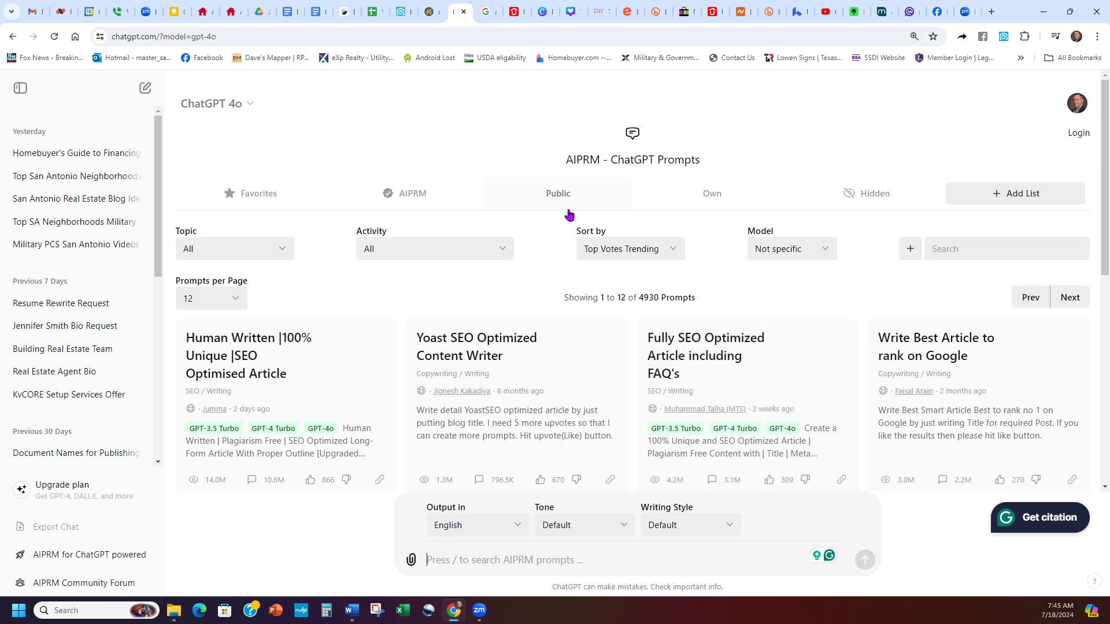
scroll(662, 263, "down", 1)
scroll(663, 263, "up", 1)
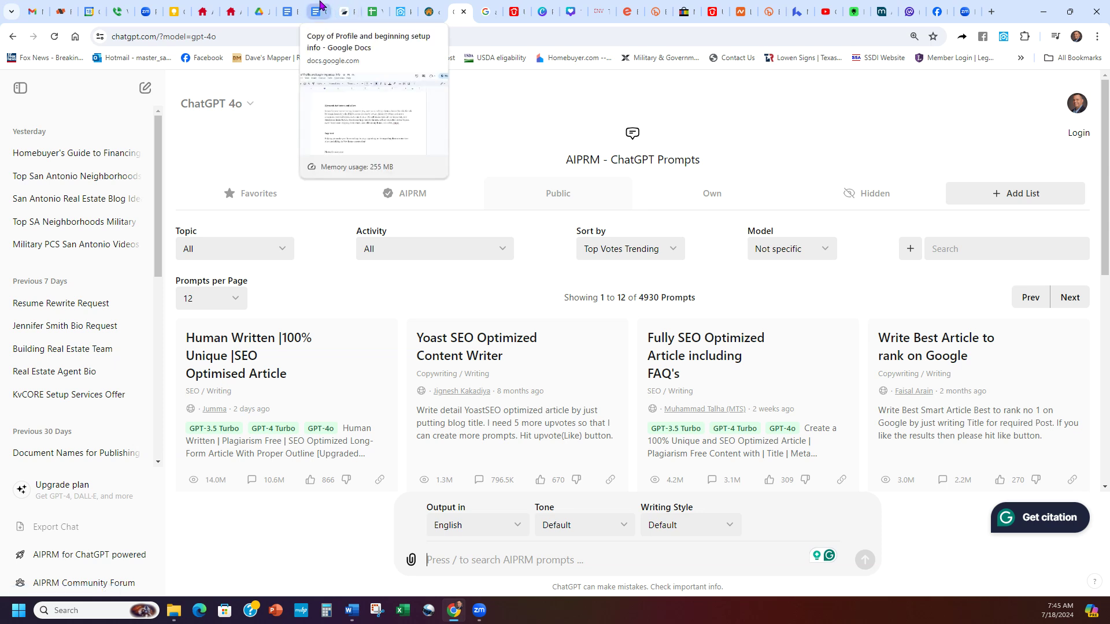
Switch to Google Drive, open the "Copy of Instagram prompts" document from the June 18th, 2024 folder and read through its prompts
left_click(289, 11)
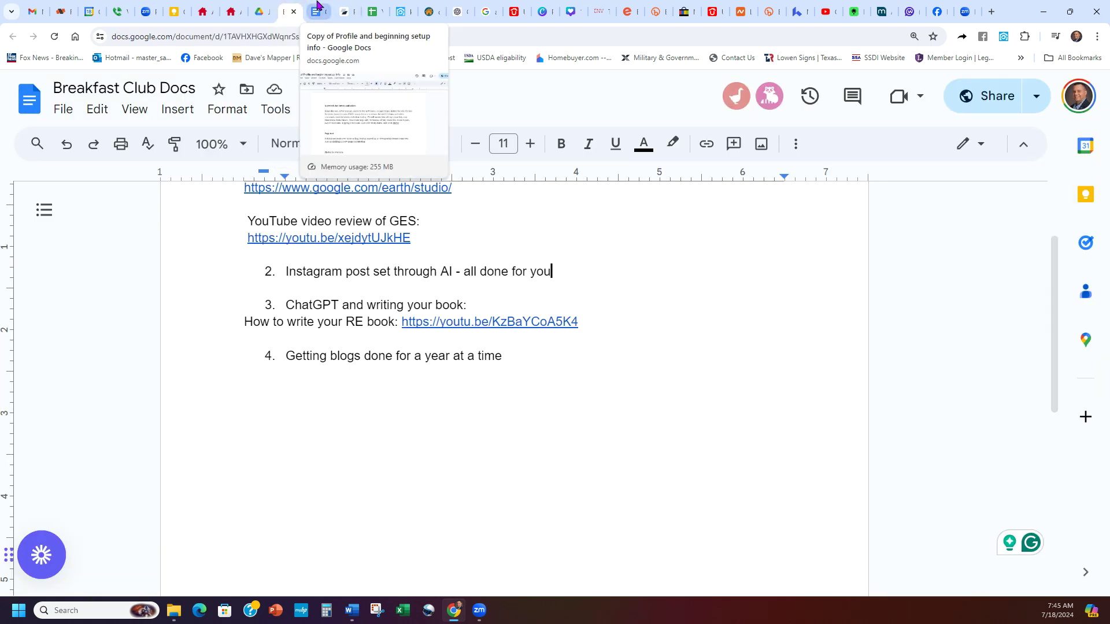
left_click(260, 12)
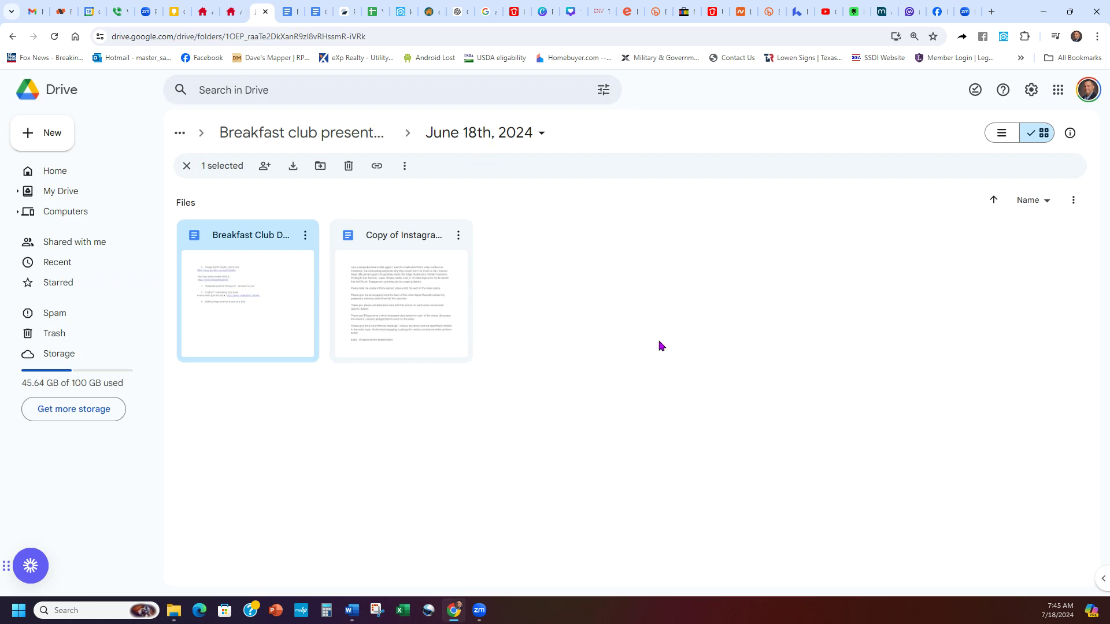
double_click(416, 291)
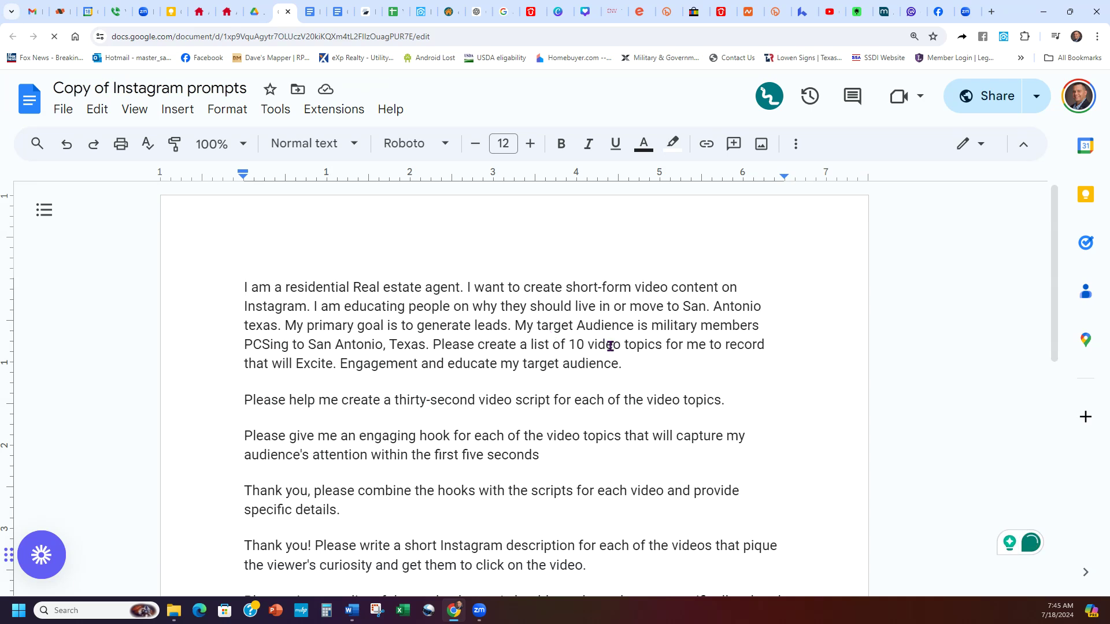
scroll(736, 322, "down", 4)
scroll(710, 349, "down", 1)
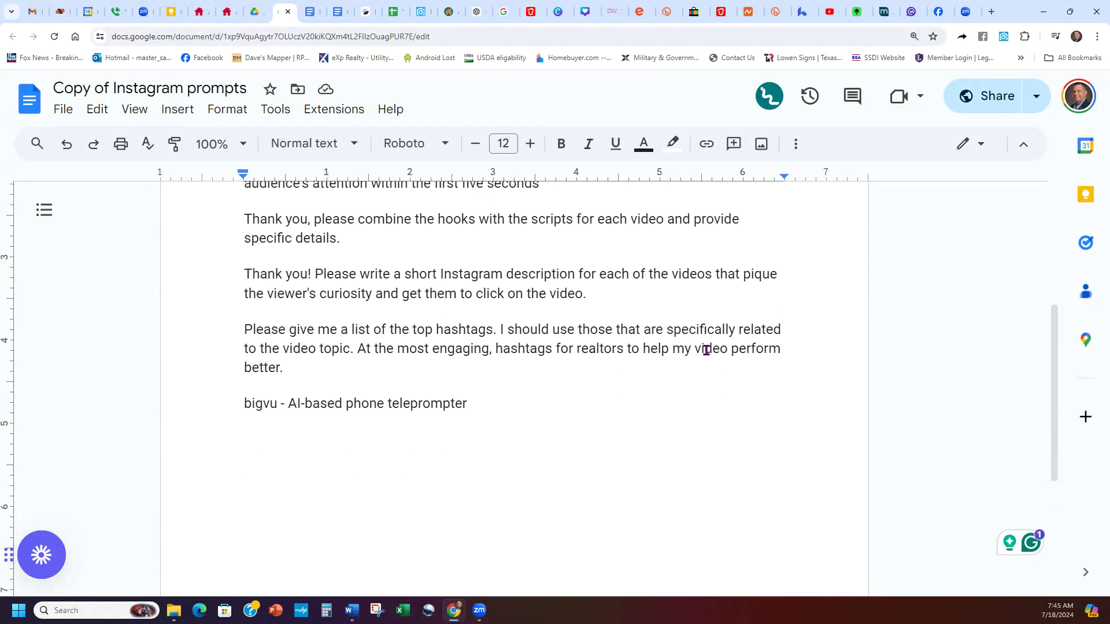
scroll(674, 370, "up", 5)
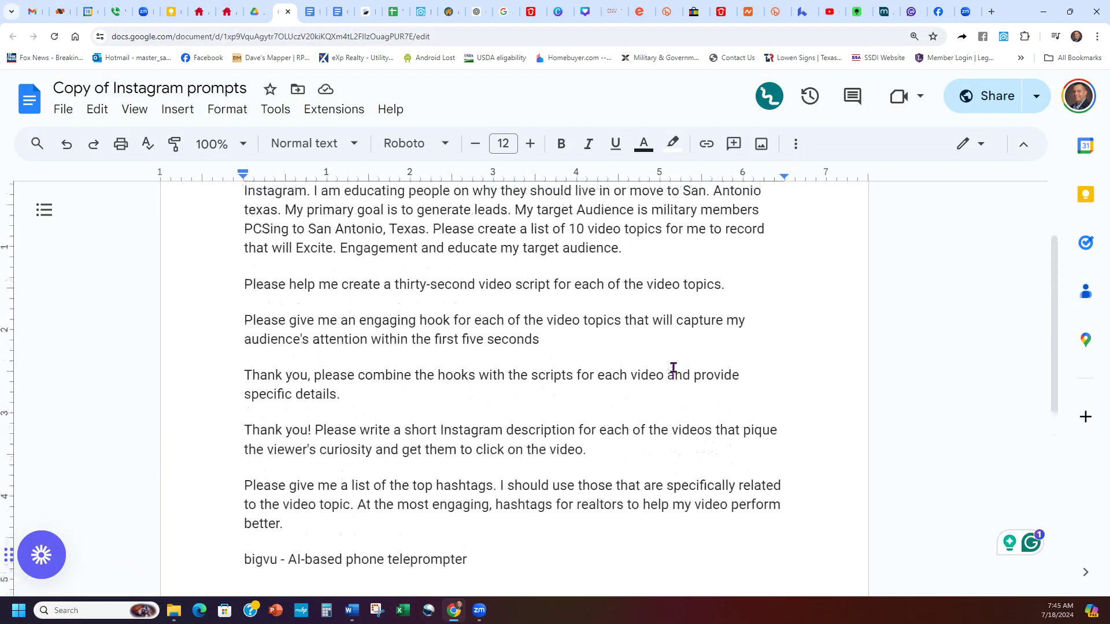
Highlight the opening prompt about video topics and delete the stray period after "San" in "San Antonio"
left_click_drag(624, 363, 139, 288)
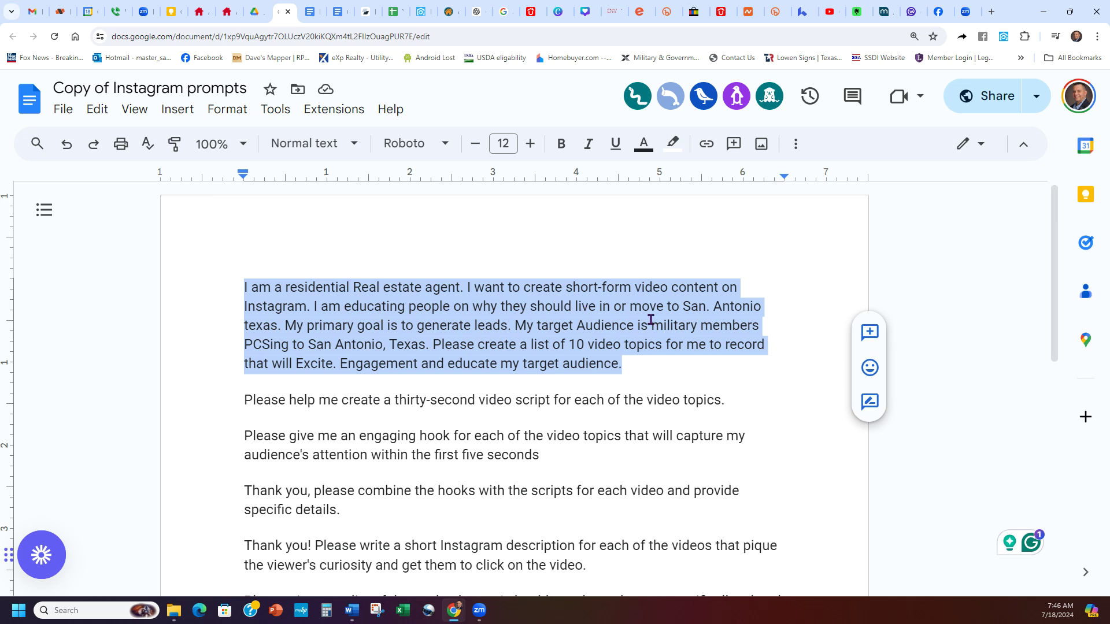
left_click(709, 306)
key("BackSpace")
double_click(727, 364)
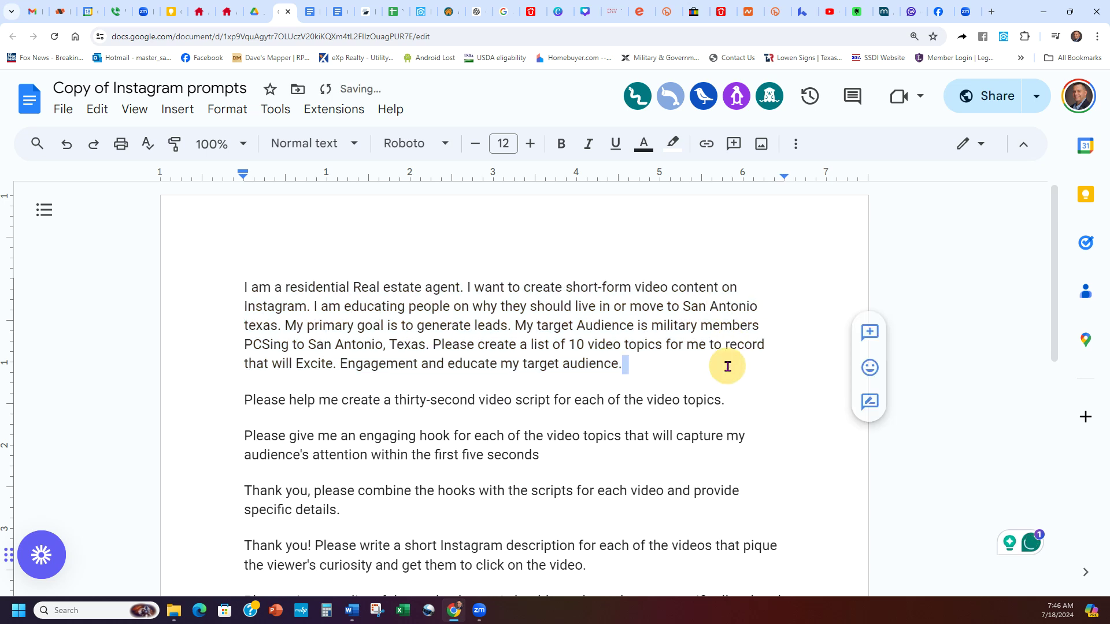
Capitalize "texas" to "Texas" in the opening prompt using the suggested correction
left_click(684, 373)
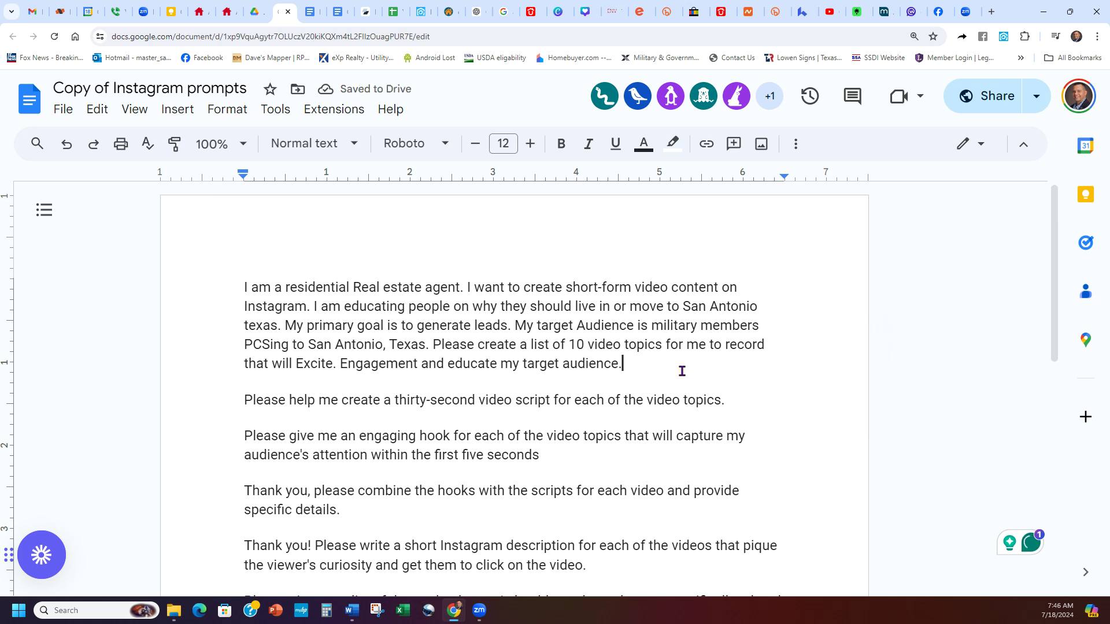
left_click(283, 325)
mouse_move(260, 326)
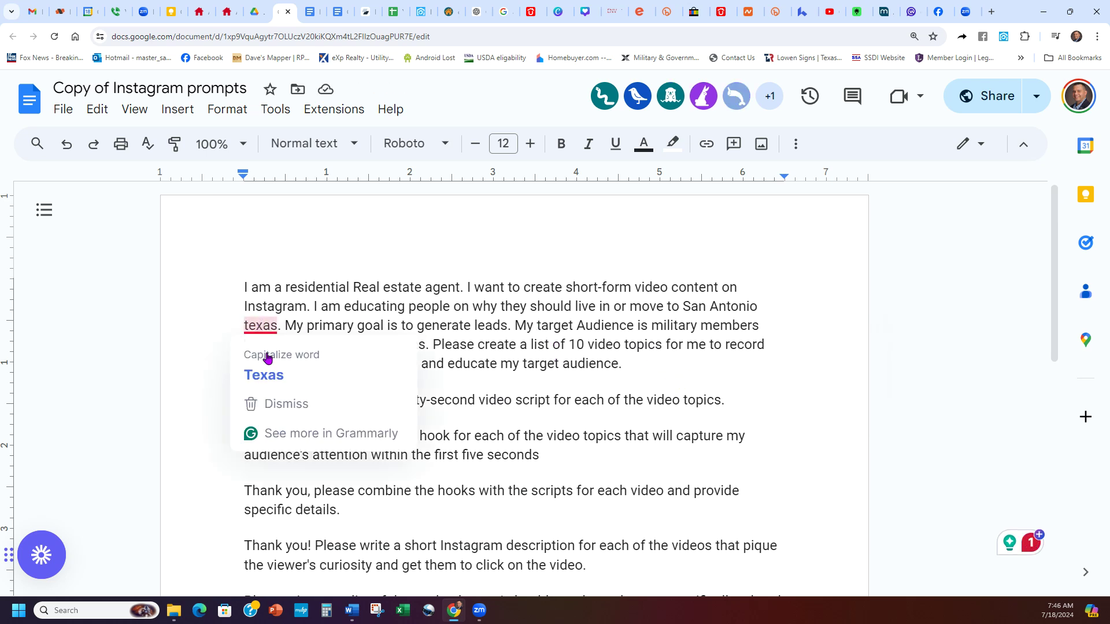
left_click(263, 374)
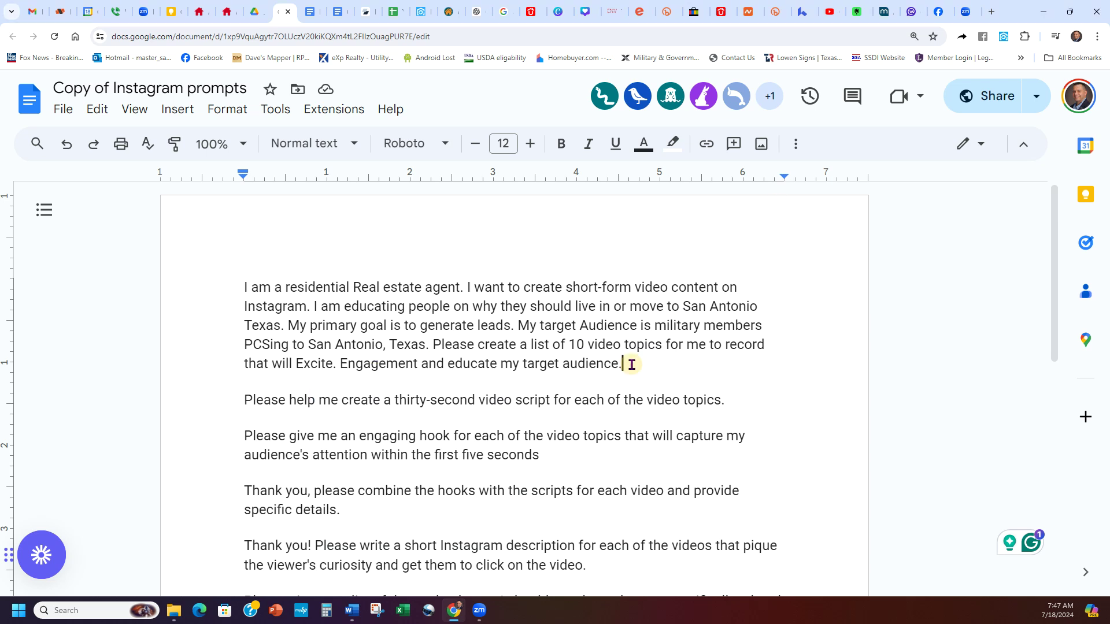
Correct the end of the opening prompt to read "Excite, Engage, and educate my target audience."
left_click(753, 400)
left_click(345, 373)
key("BackSpace")
type(",")
left_click(417, 366)
type(",")
mouse_move(364, 364)
left_click(379, 414)
left_click(669, 373)
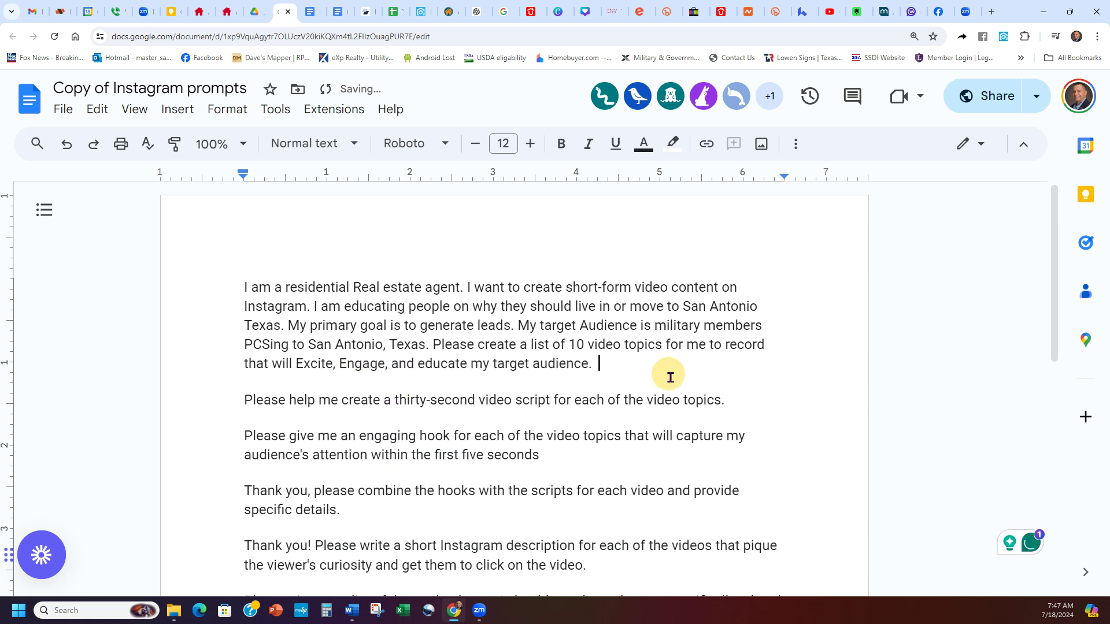
left_click(778, 406)
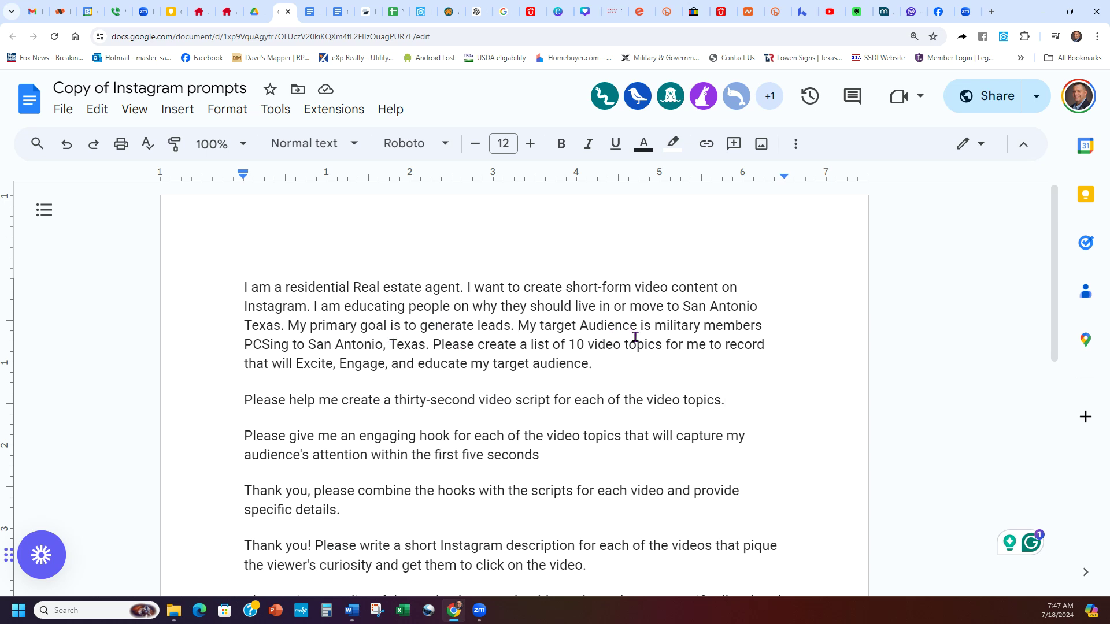
Review the opening prompt's target audience, location and video topic request, highlighting the whole paragraph
left_click(769, 325)
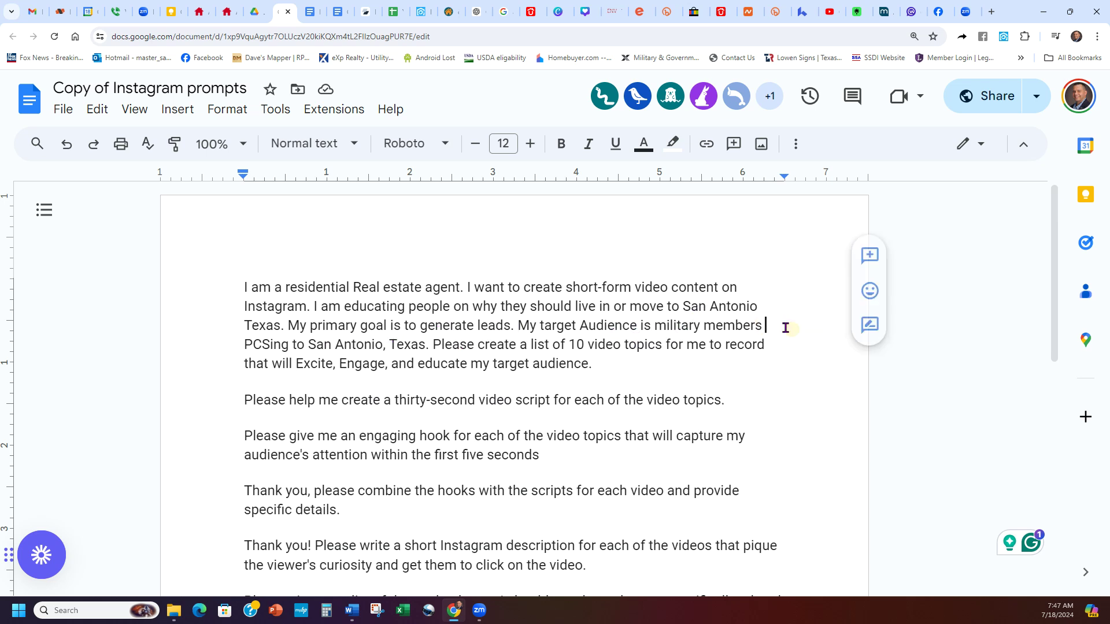
left_click(386, 346)
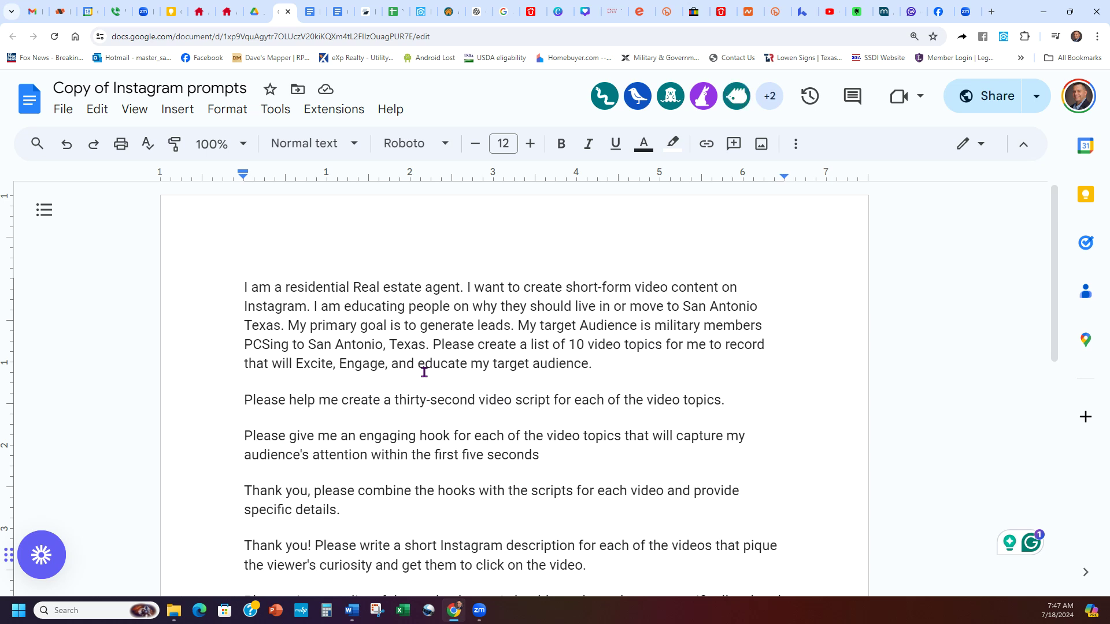
left_click(744, 399)
left_click_drag(592, 364, 243, 283)
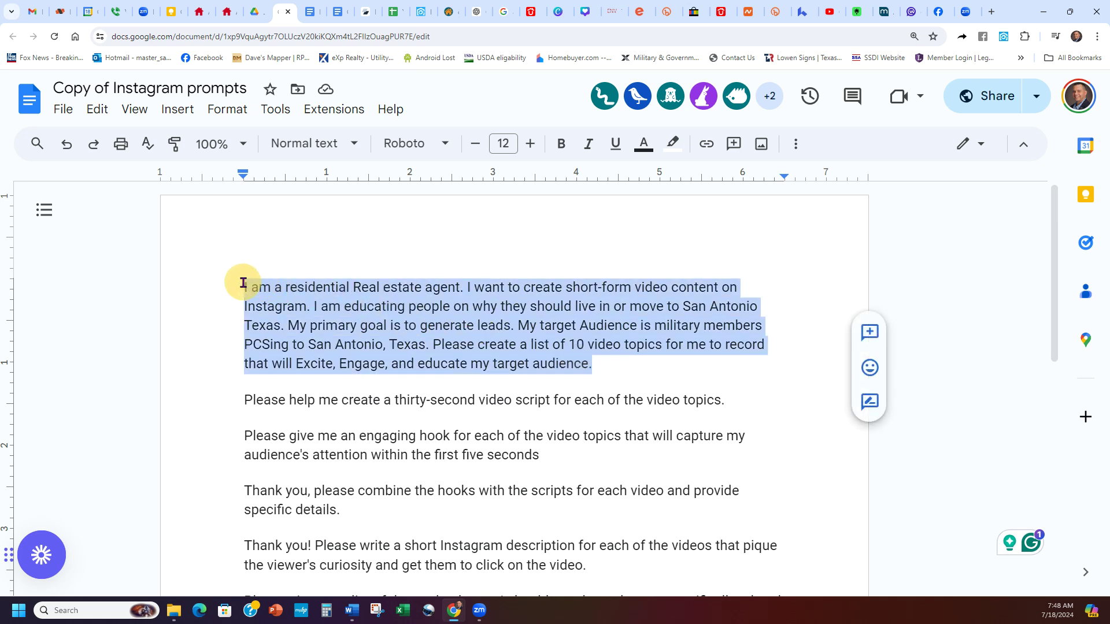
left_click(634, 369)
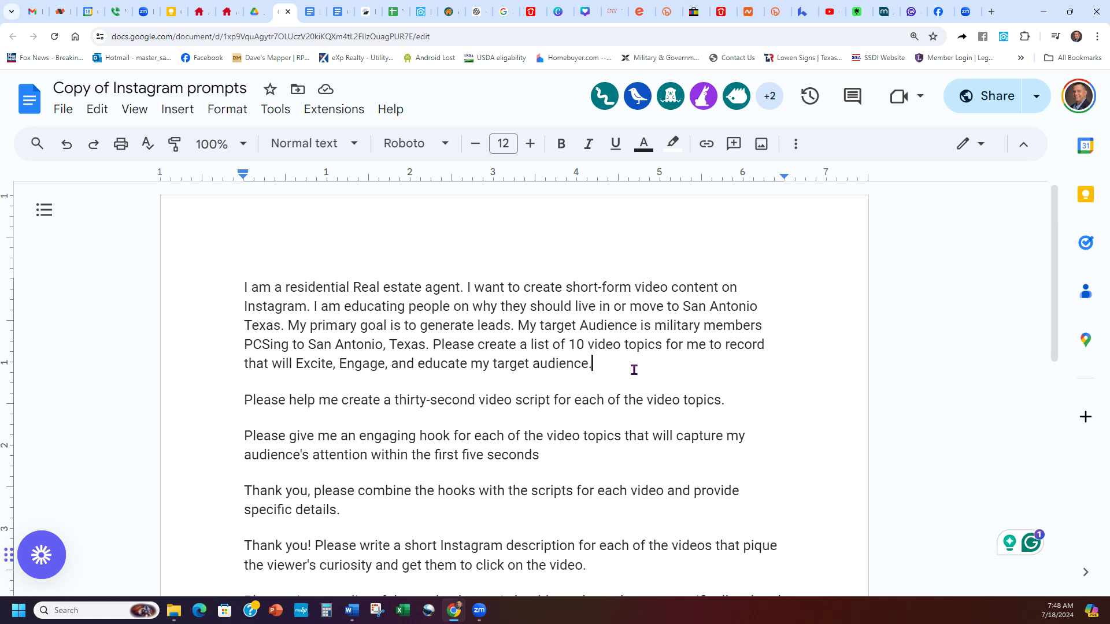
left_click_drag(619, 364, 242, 291)
left_click(275, 339)
left_click(265, 305)
Copy the opening prompt into the new ChatGPT chat, submit it and look over the generated video topics
left_click_drag(593, 367, 218, 283)
key("ctrl+c")
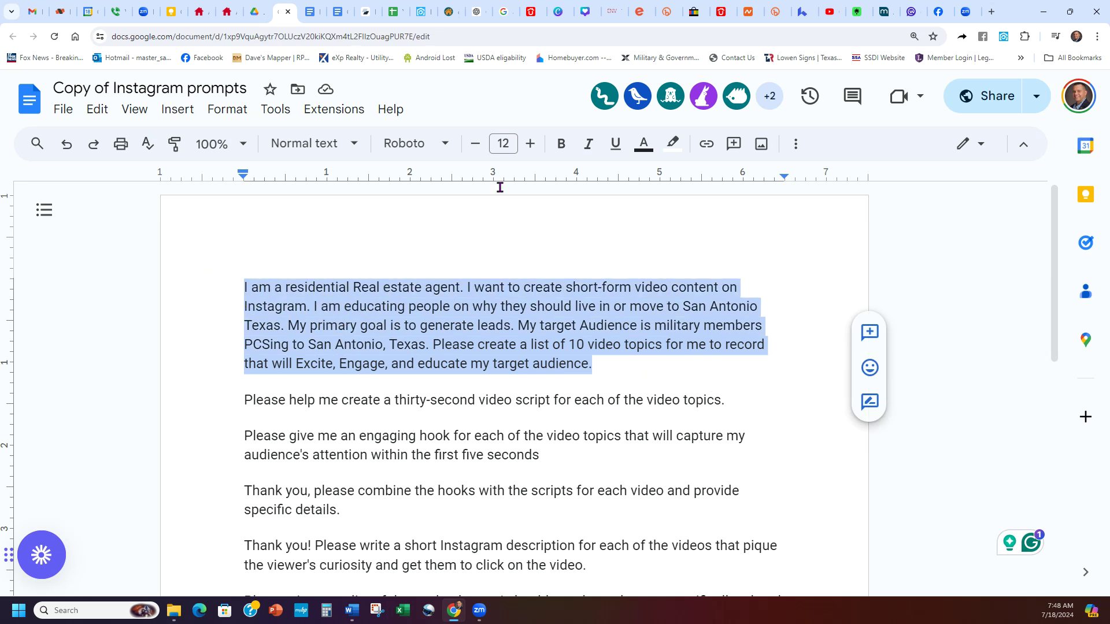
left_click(478, 12)
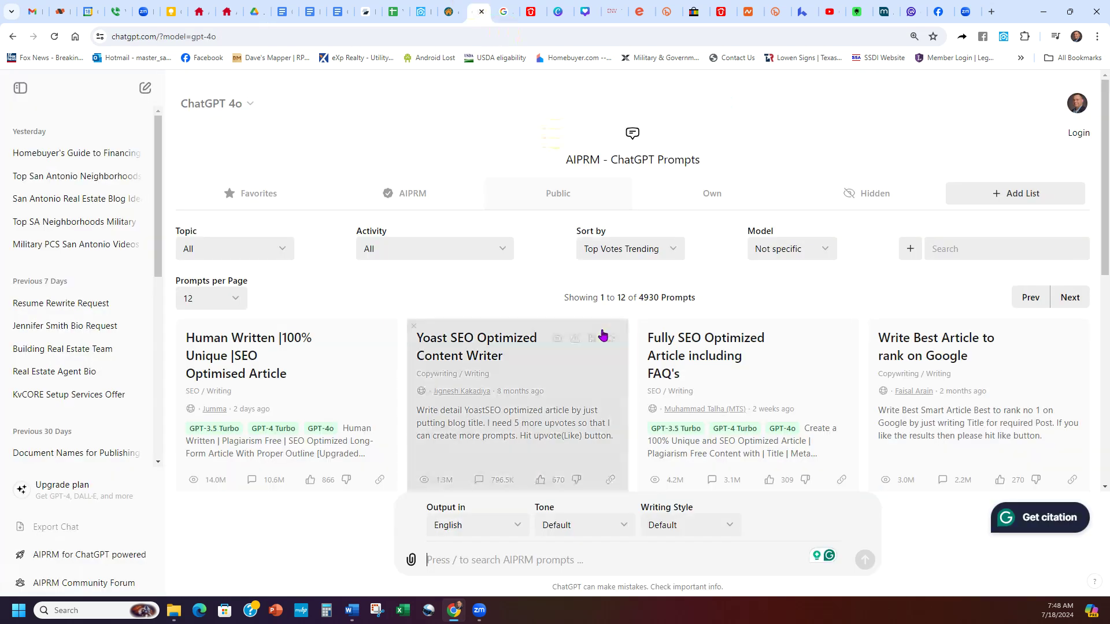
left_click(622, 560)
key("ctrl+v")
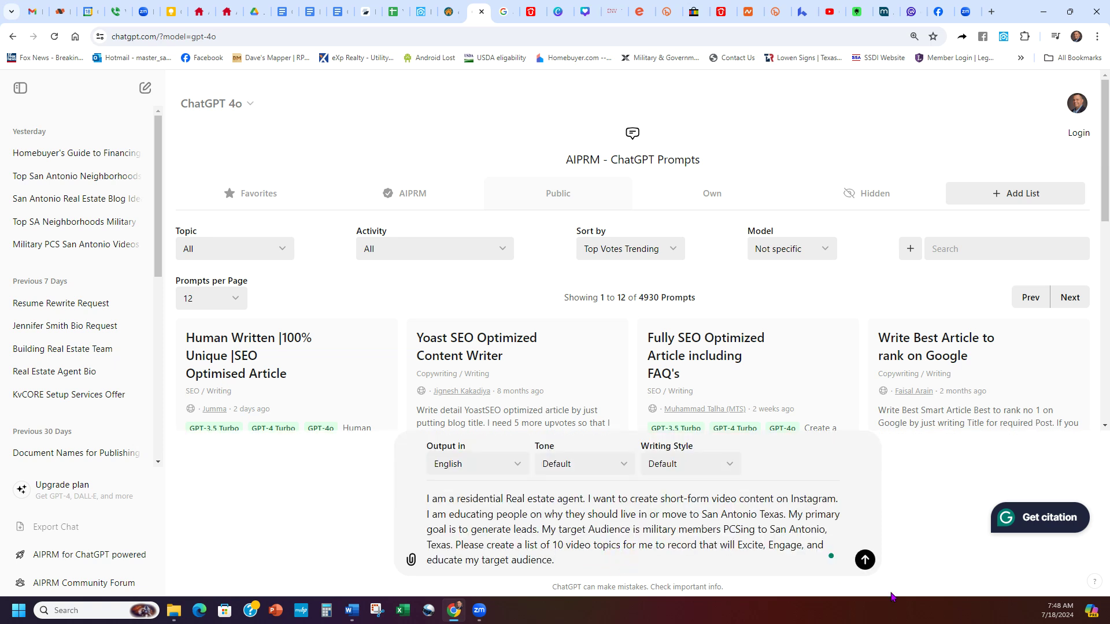
left_click(865, 558)
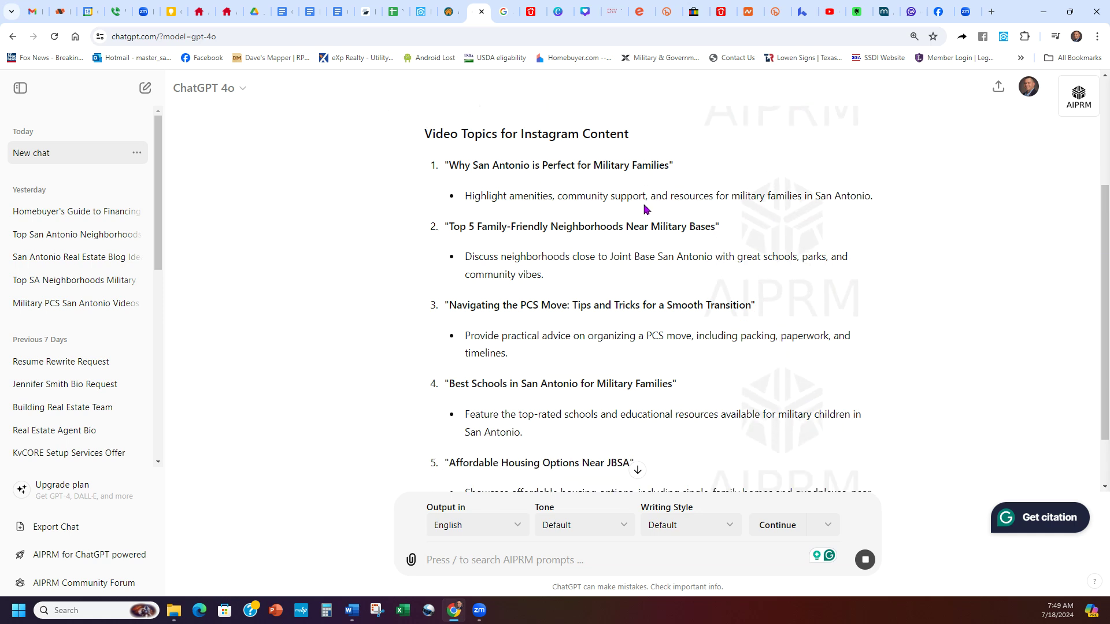
scroll(646, 211, "up", 5)
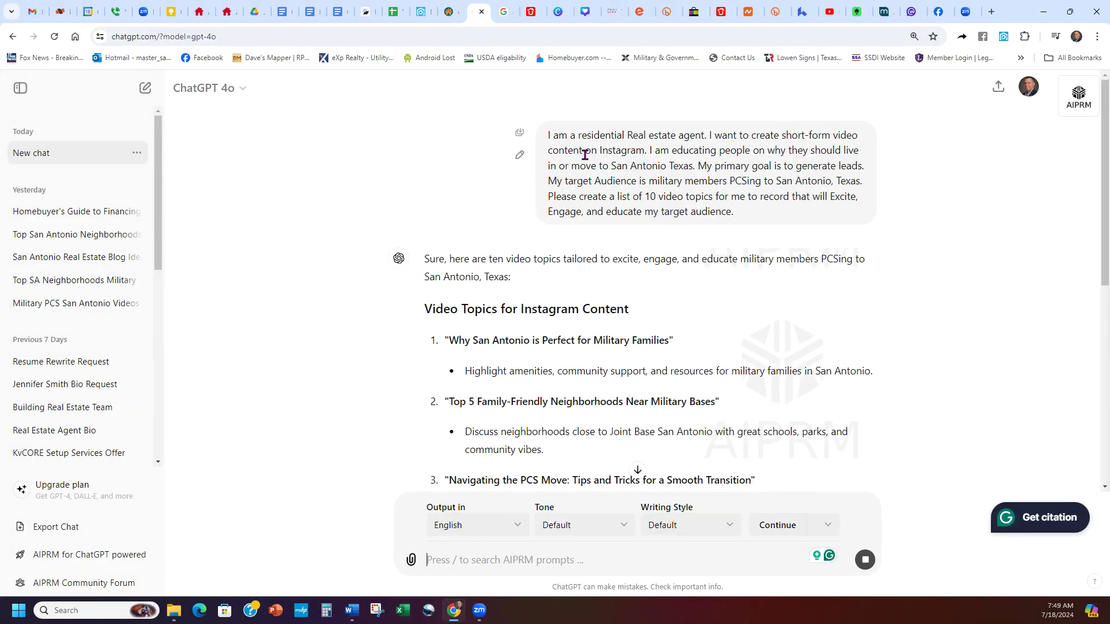
scroll(316, 370, "down", 5)
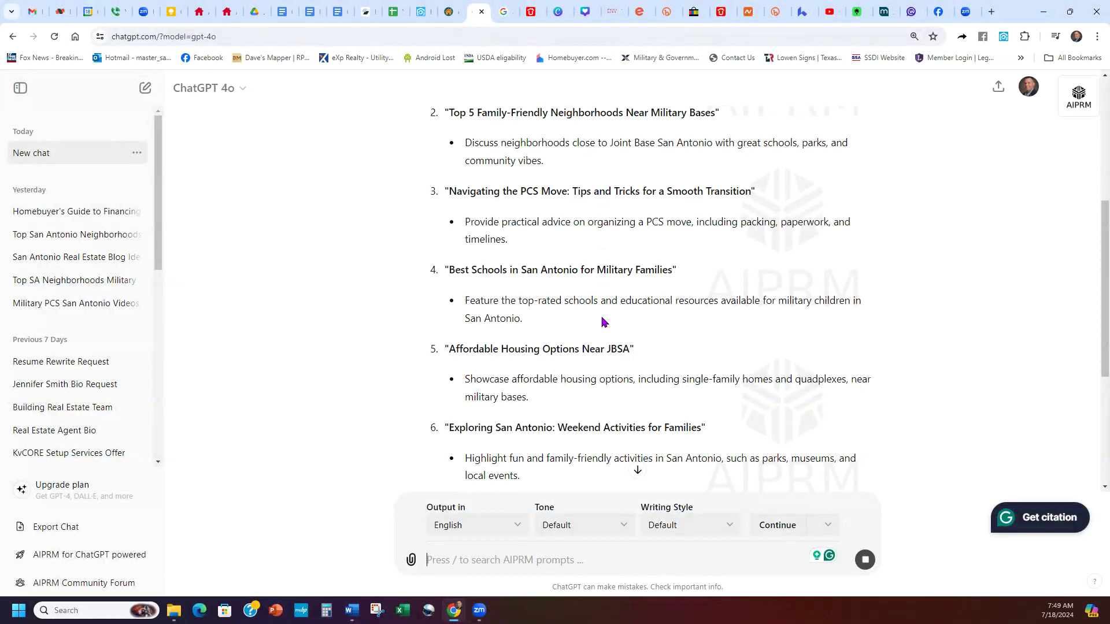
scroll(610, 307, "down", 4)
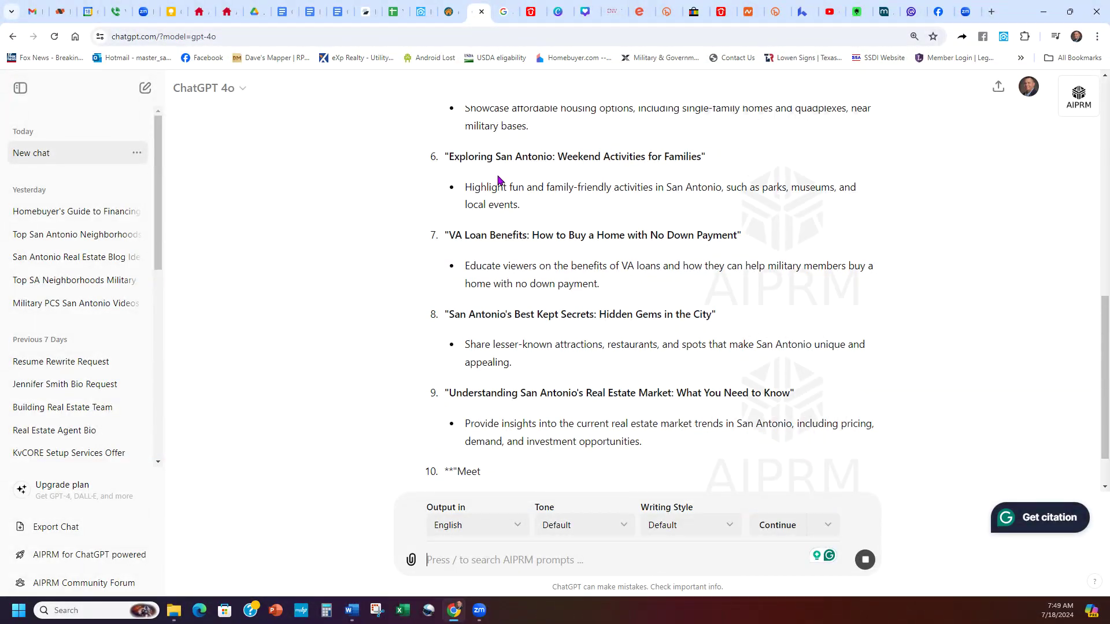
Copy the prompt requesting a thirty-second video script for each topic from the Instagram prompts document and submit it in ChatGPT
left_click(310, 10)
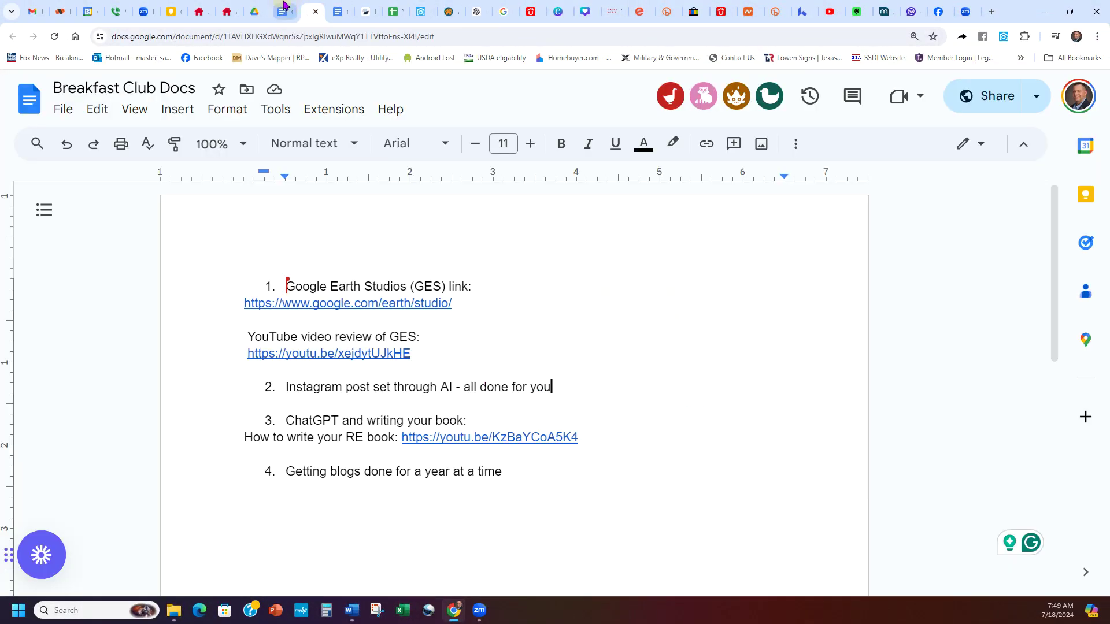
left_click(283, 10)
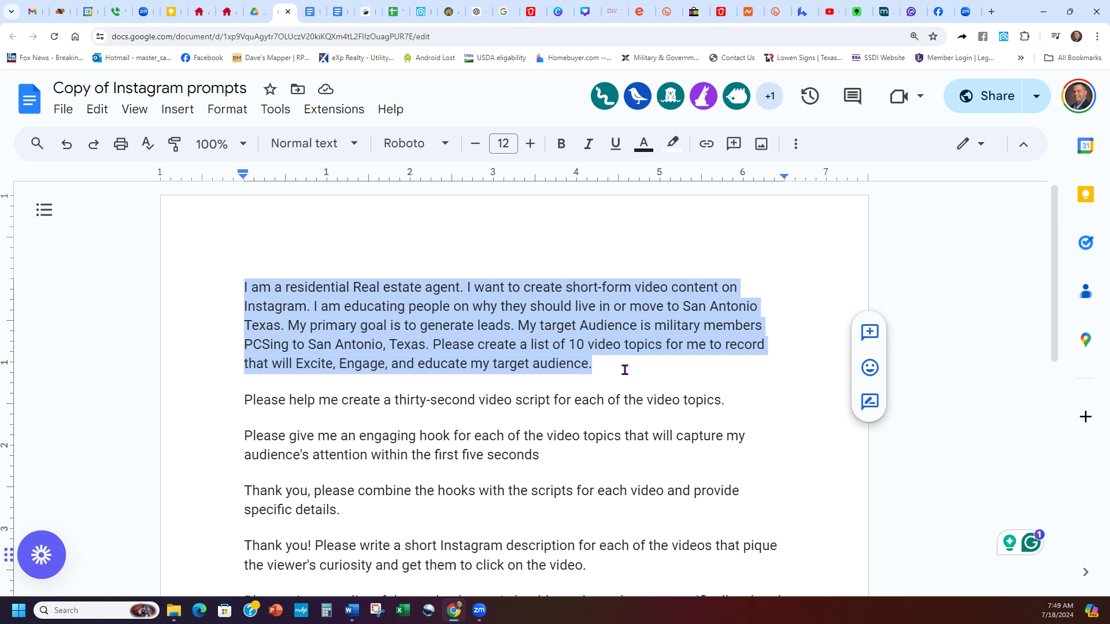
left_click(587, 347)
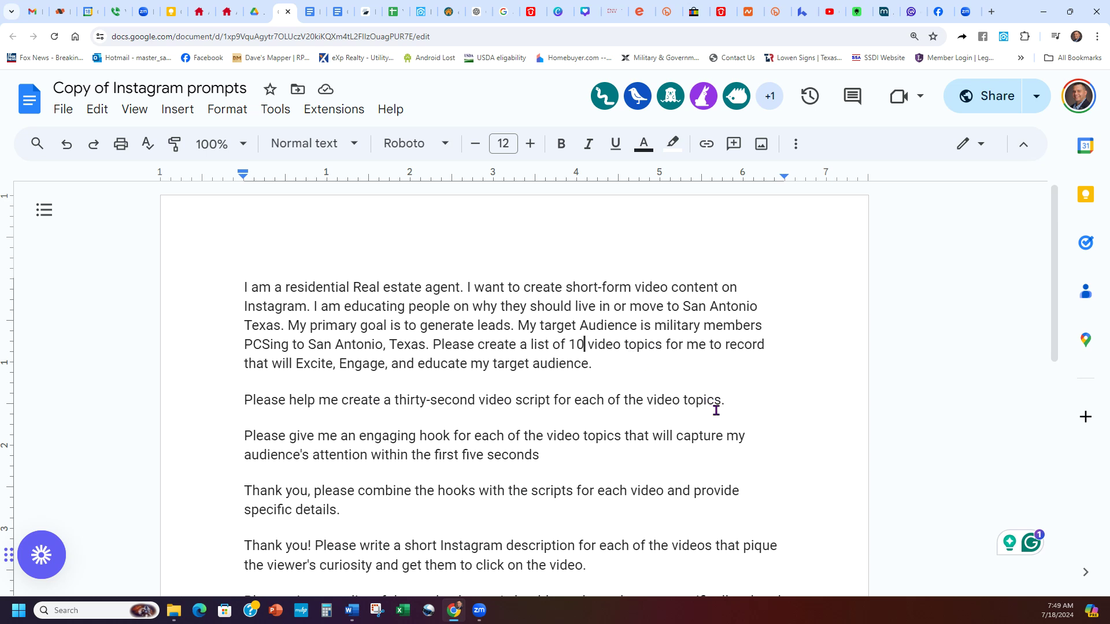
left_click_drag(730, 400, 223, 411)
key("ctrl+c")
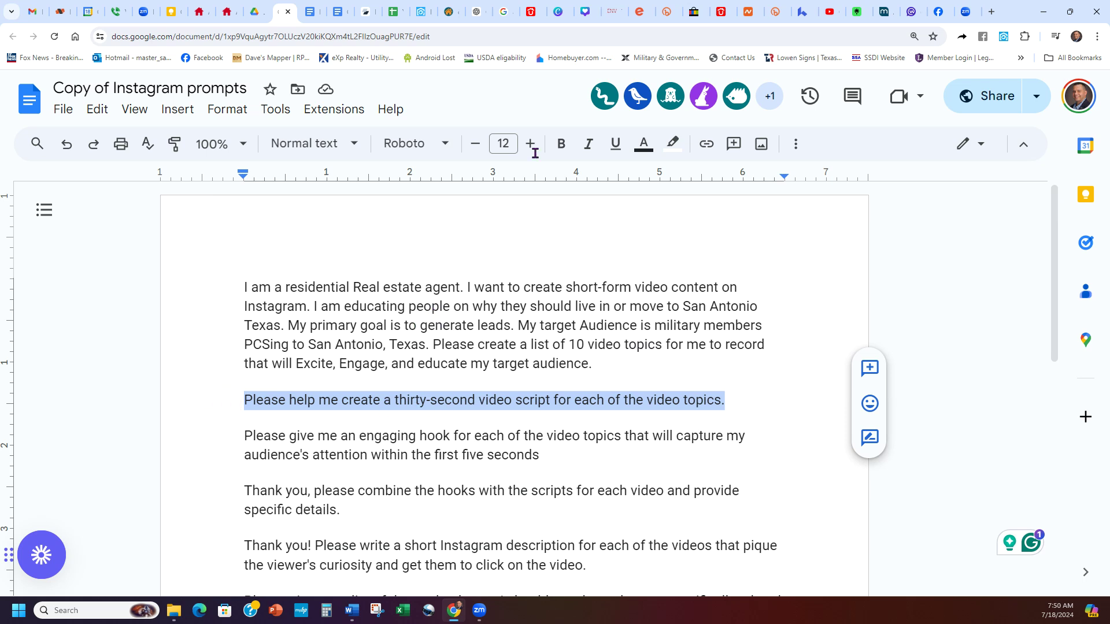
left_click(322, 9)
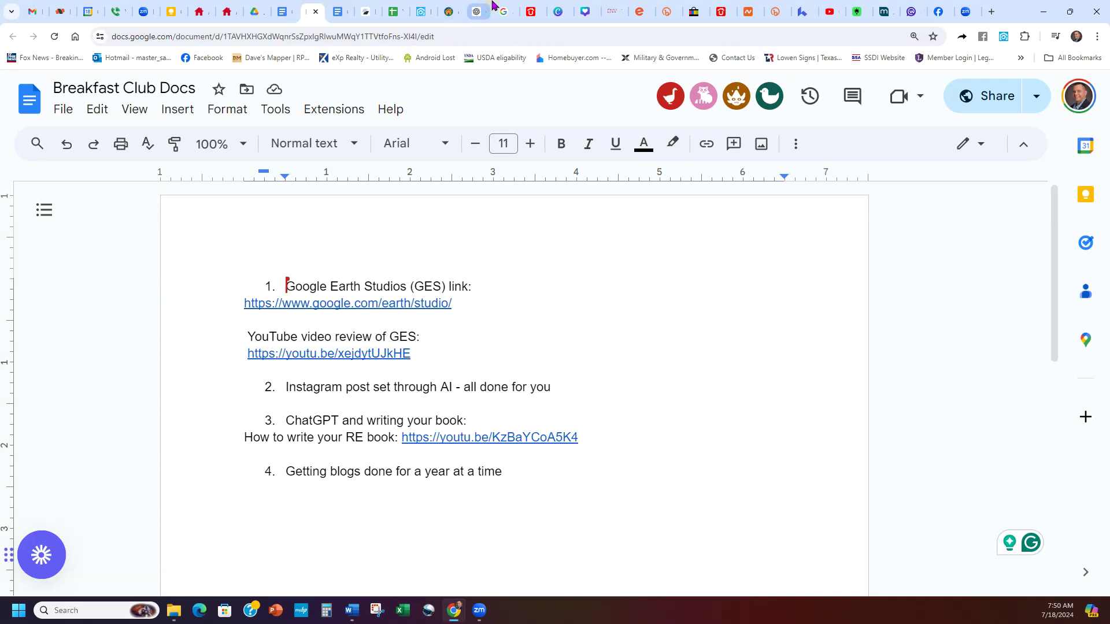
left_click(473, 12)
key("ctrl+v")
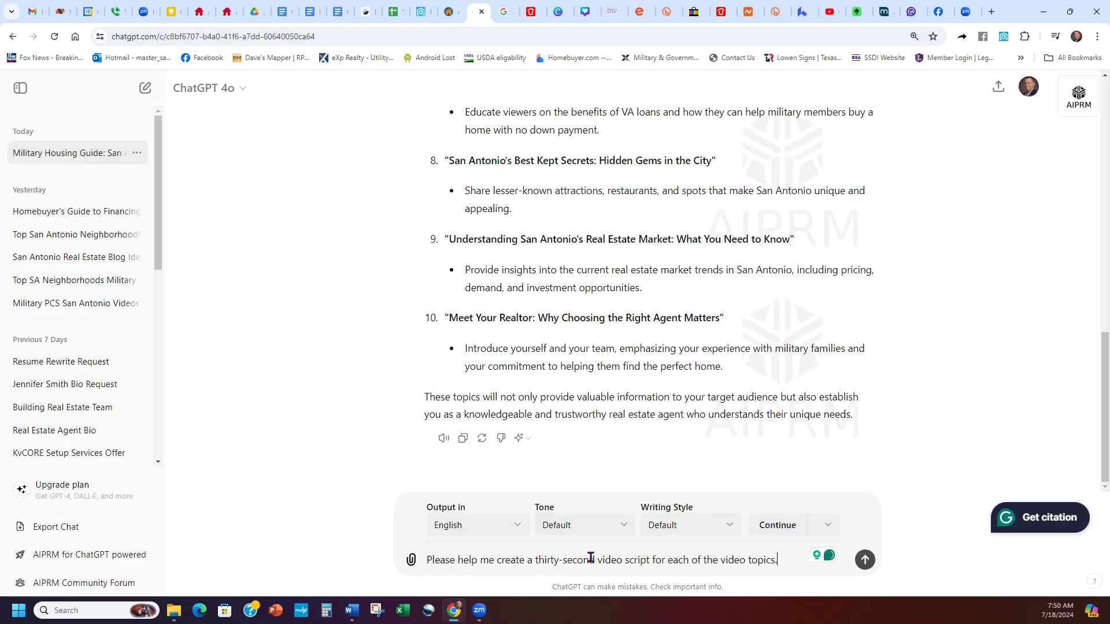
key("Return")
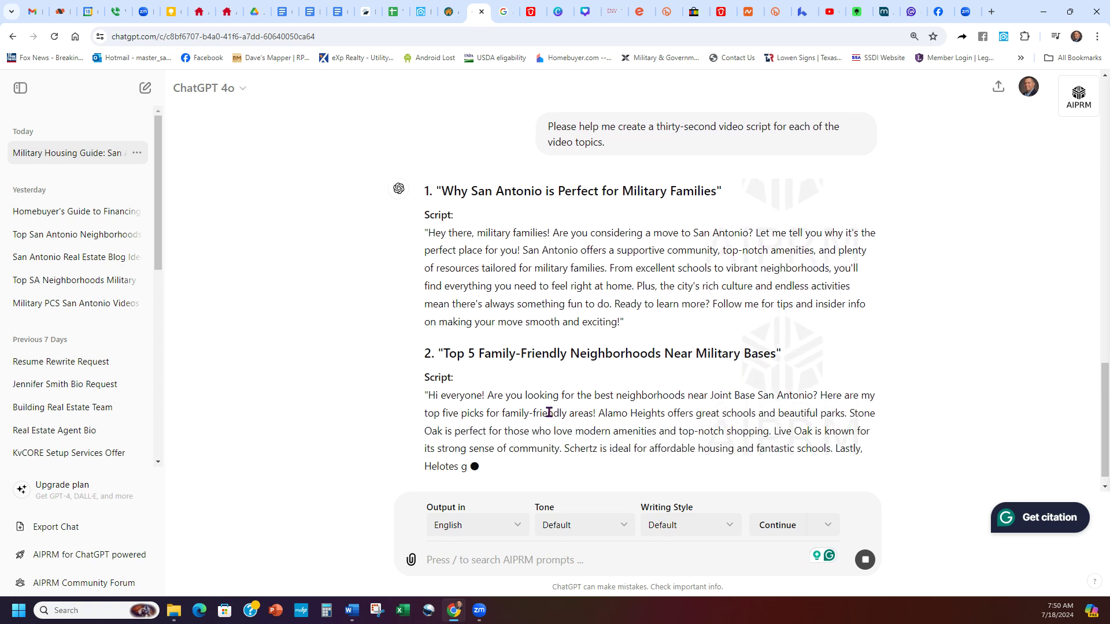
Copy the prompt requesting an engaging hook for each video topic from the Instagram prompts document and submit it in the ChatGPT chat
left_click(283, 7)
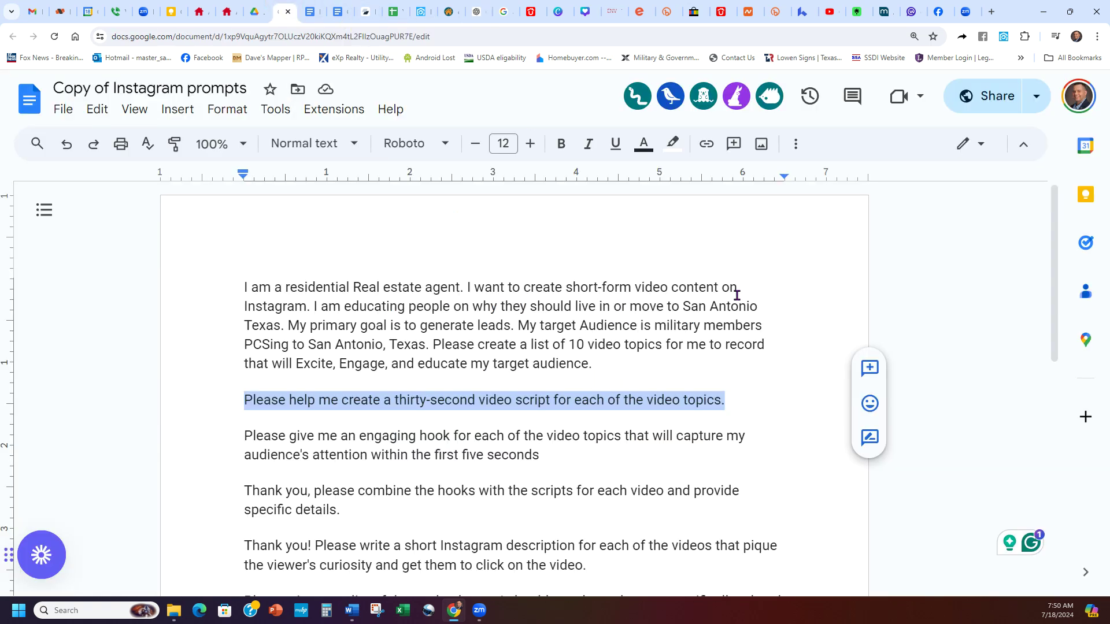
scroll(695, 312, "down", 3)
left_click_drag(542, 284, 218, 267)
key("ctrl+c")
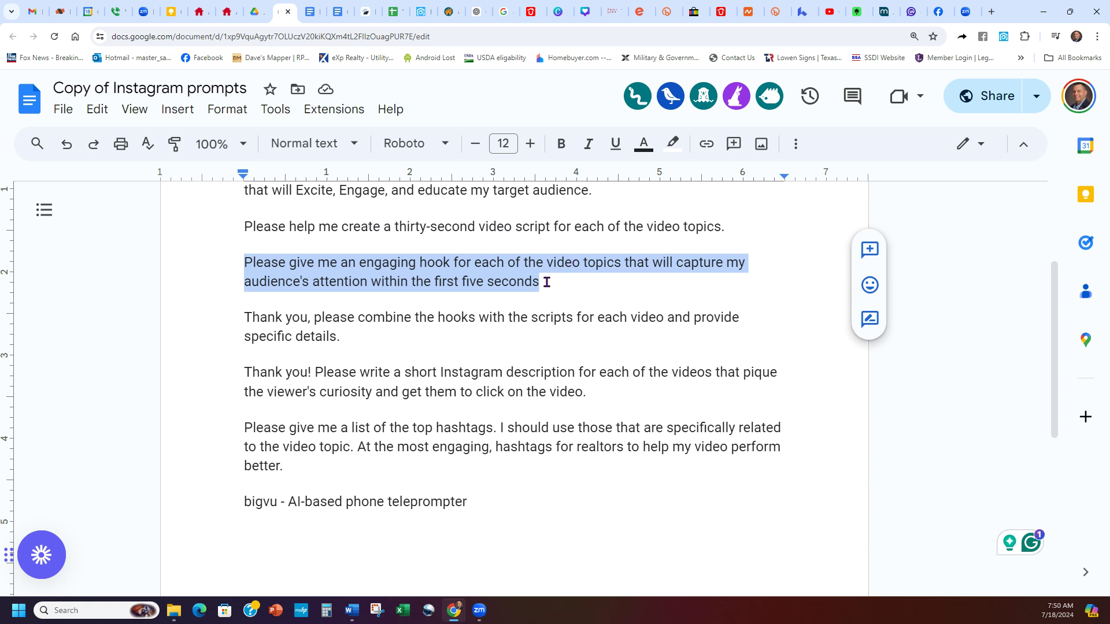
left_click(478, 11)
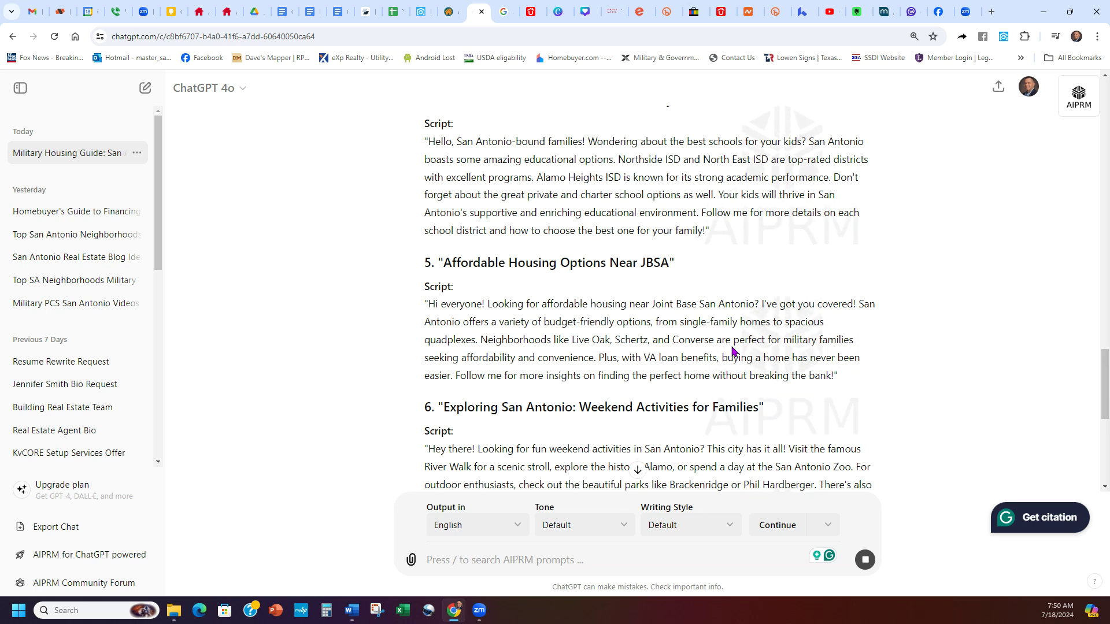
scroll(733, 351, "down", 10)
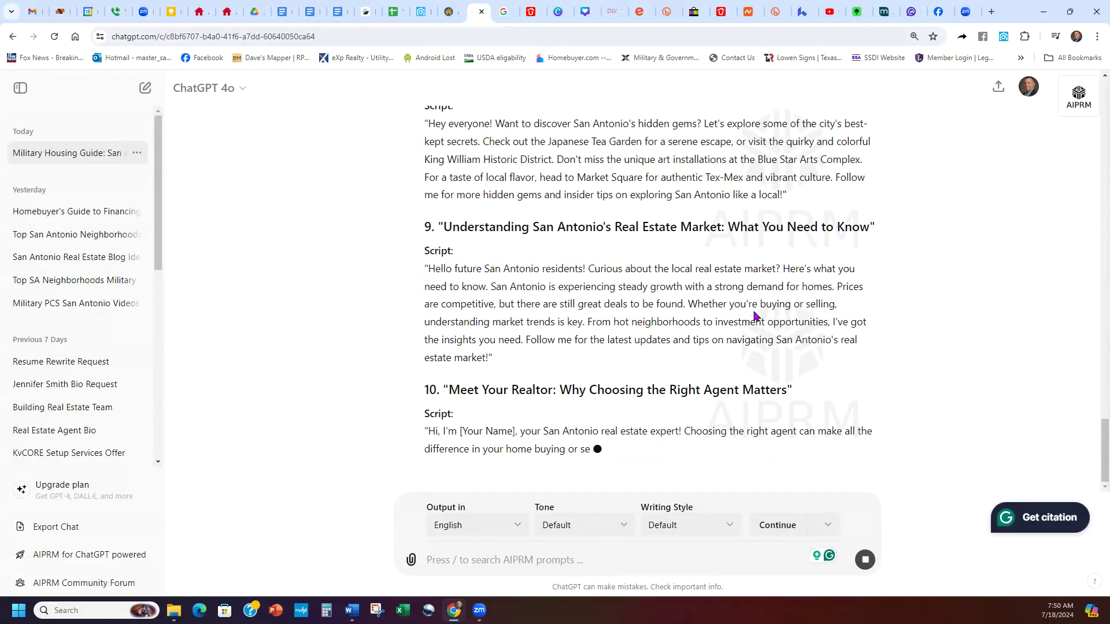
left_click(609, 558)
key("ctrl+v")
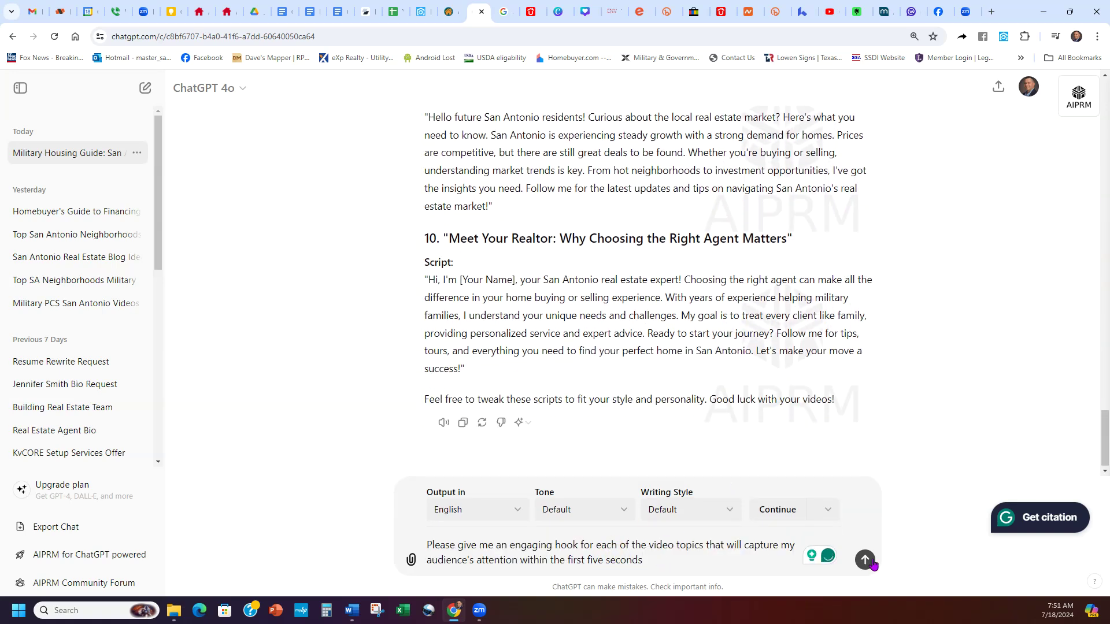
left_click(863, 560)
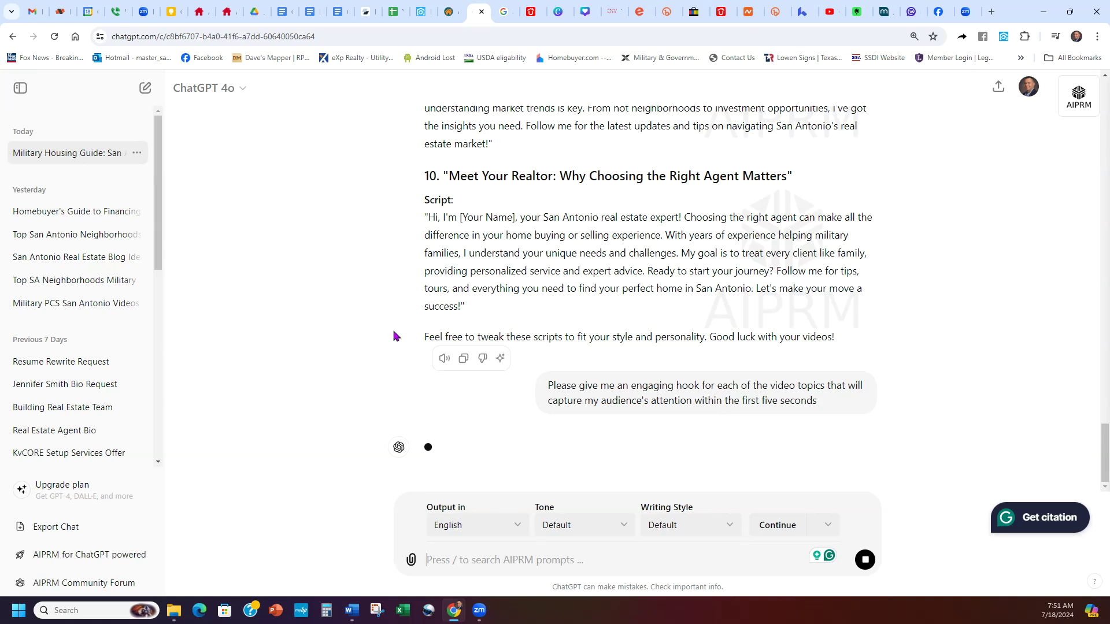
Copy the prompt about combining the hooks with the scripts from the document and submit it in ChatGPT once the hooks are finished
left_click(285, 6)
left_click_drag(347, 337, 216, 317)
key("ctrl+c")
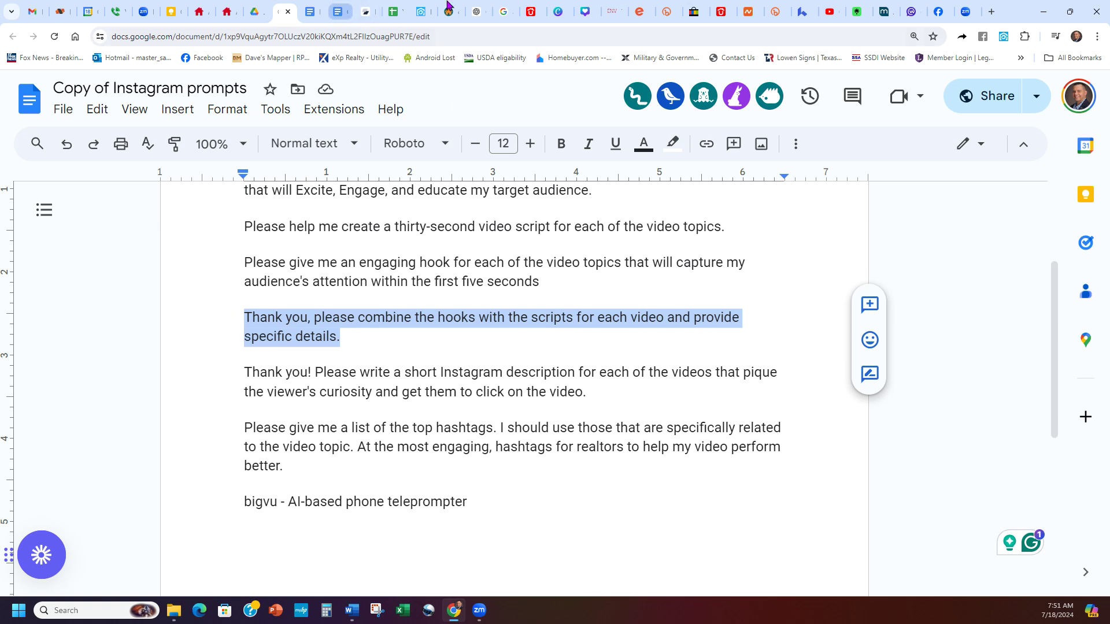
left_click(479, 12)
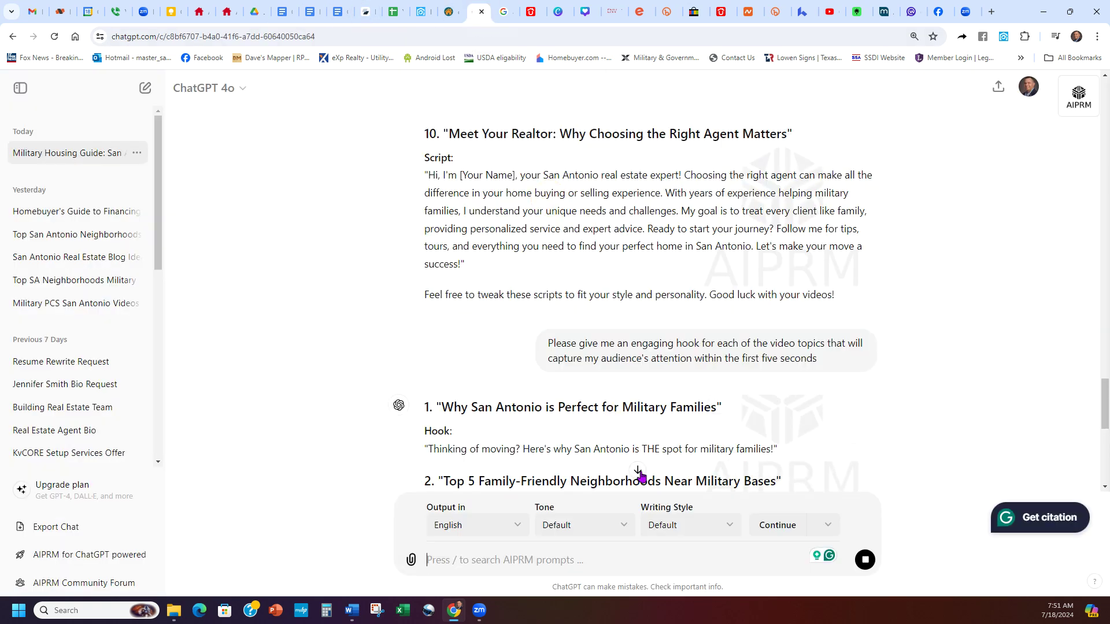
scroll(806, 414, "down", 9)
left_click(582, 556)
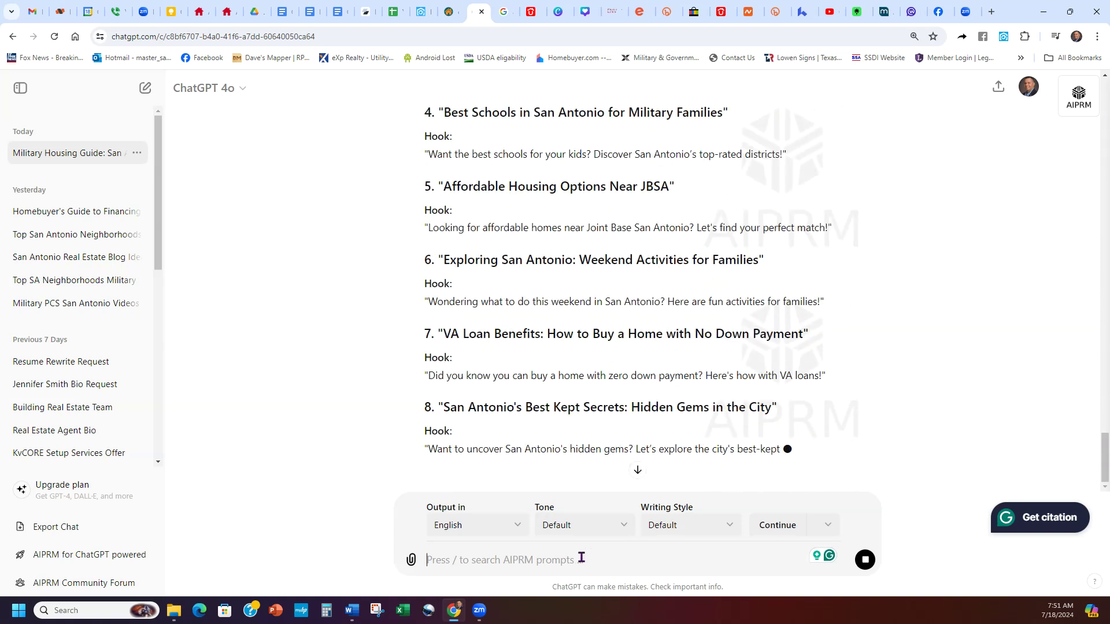
key("ctrl+v")
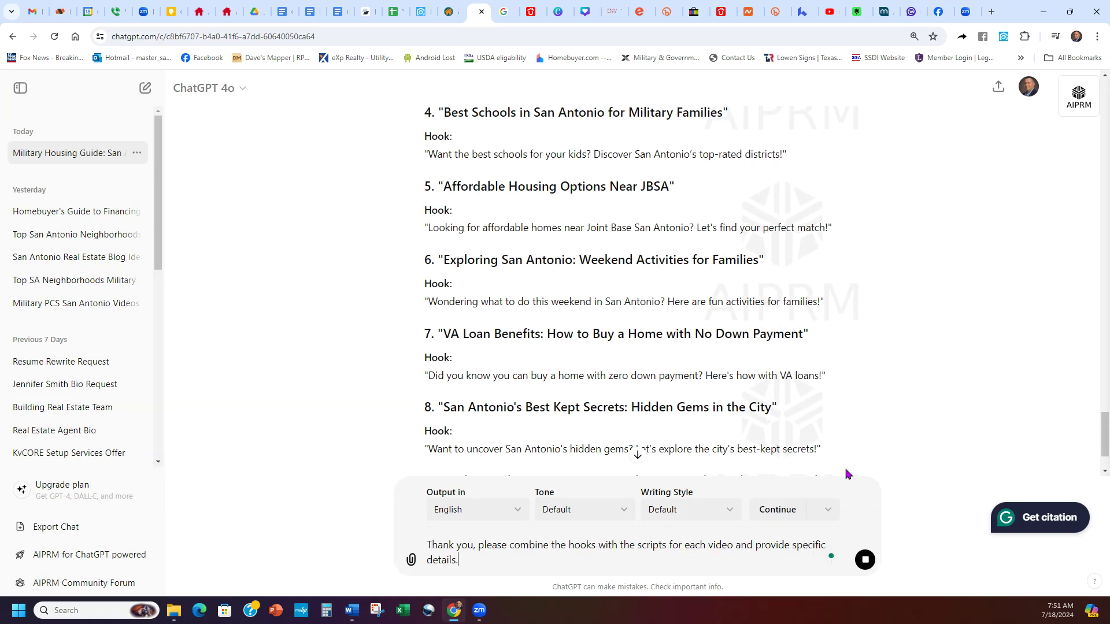
left_click(636, 457)
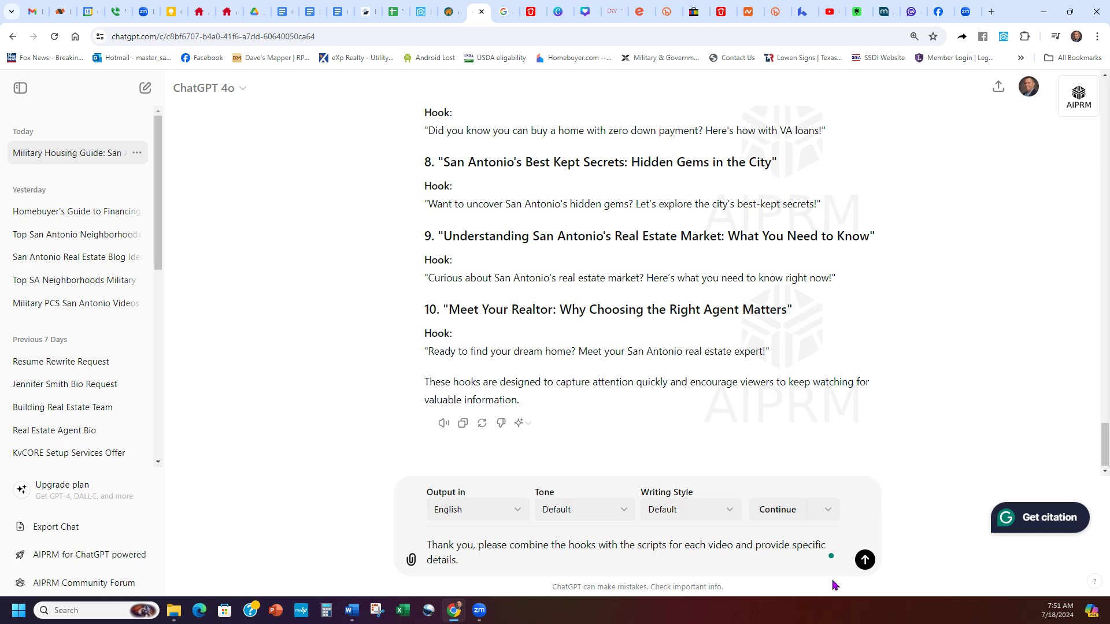
left_click(865, 560)
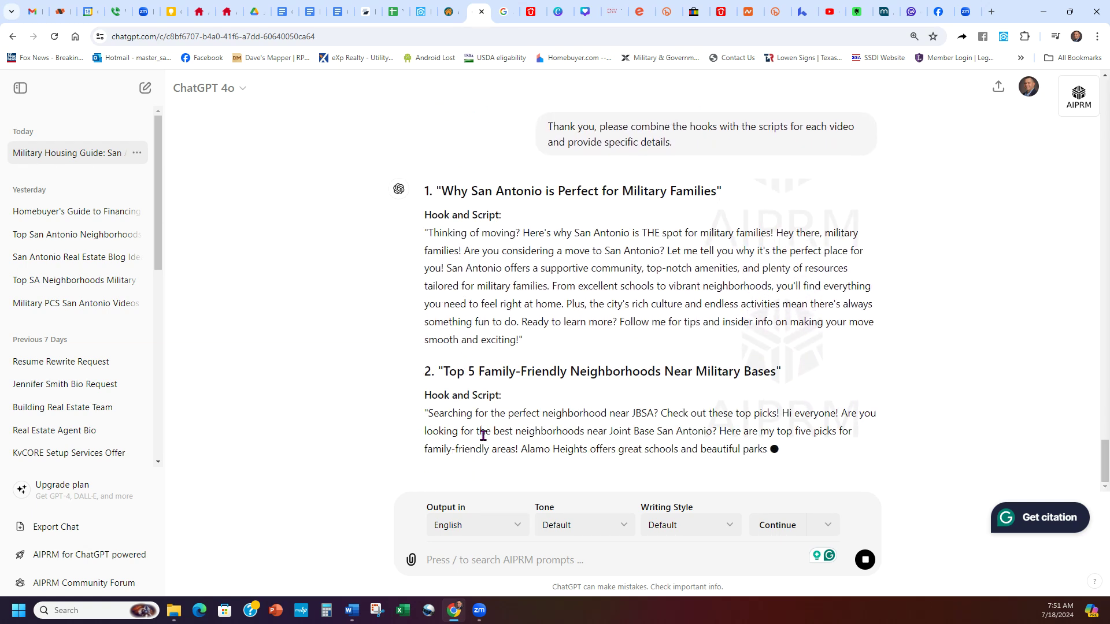
Copy the prompt requesting short Instagram descriptions from the prompts document, submit it in ChatGPT and dismiss the account connection offer
left_click(283, 11)
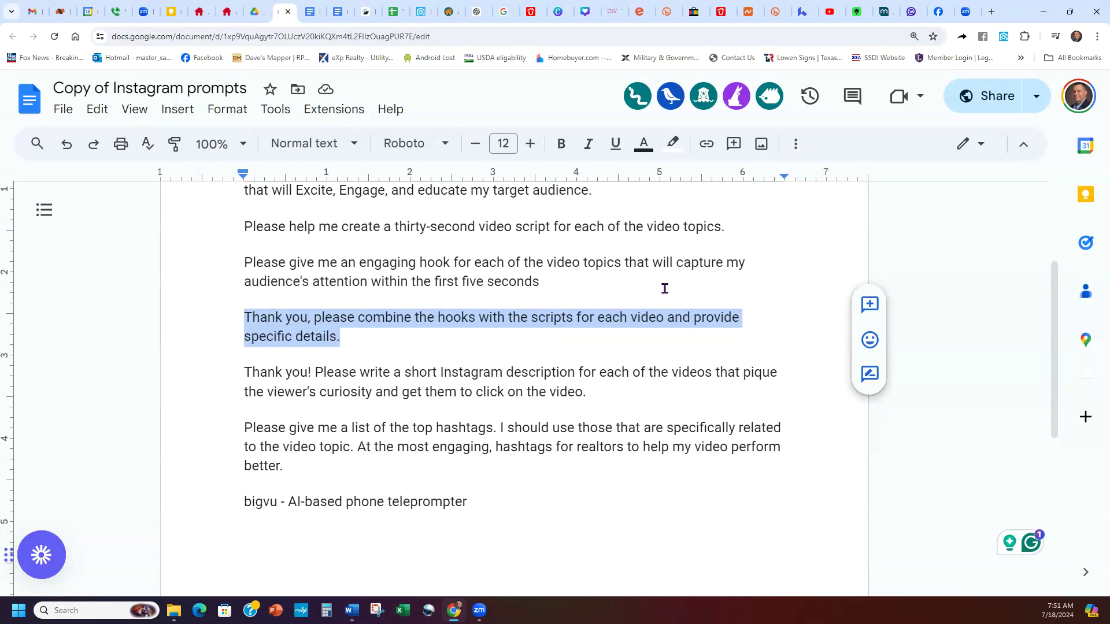
scroll(611, 333, "down", 2)
left_click_drag(591, 278, 198, 258)
key("ctrl+c")
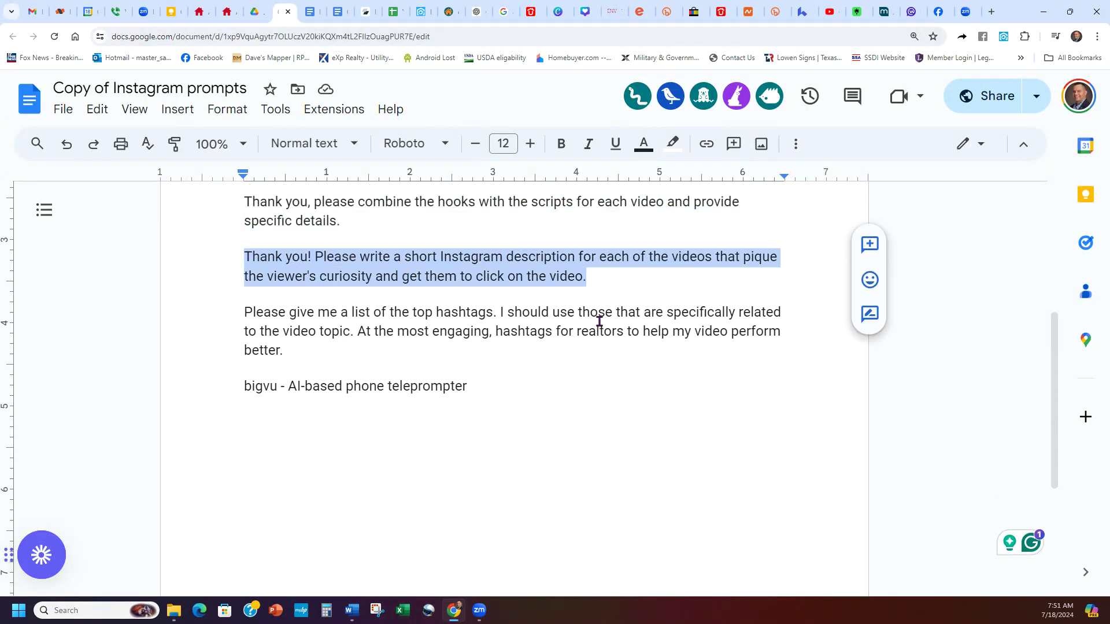
left_click(310, 8)
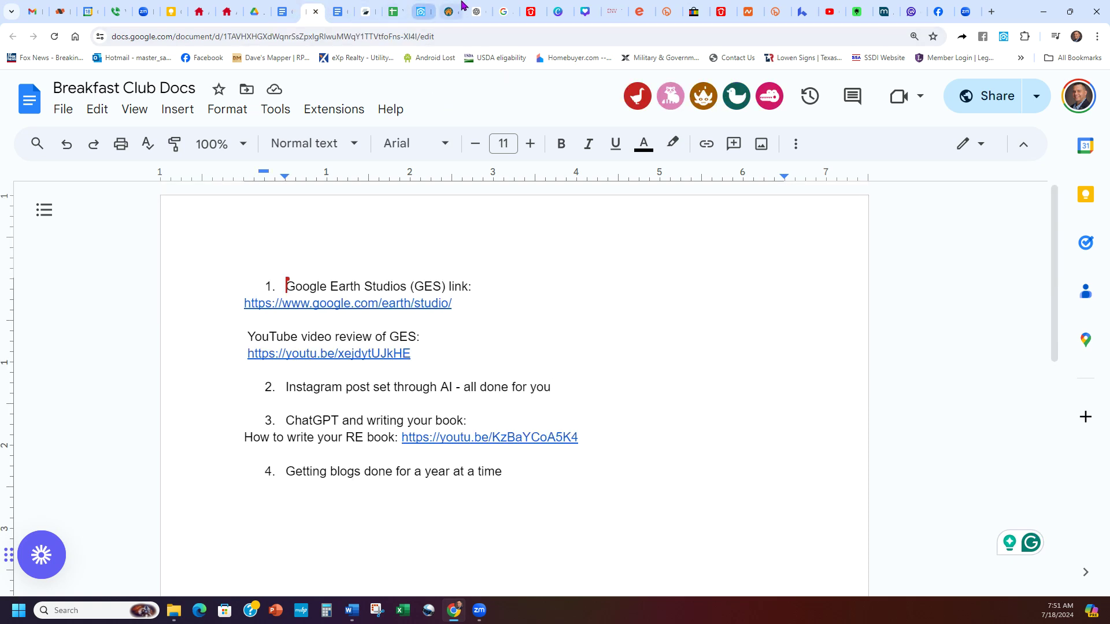
left_click(479, 8)
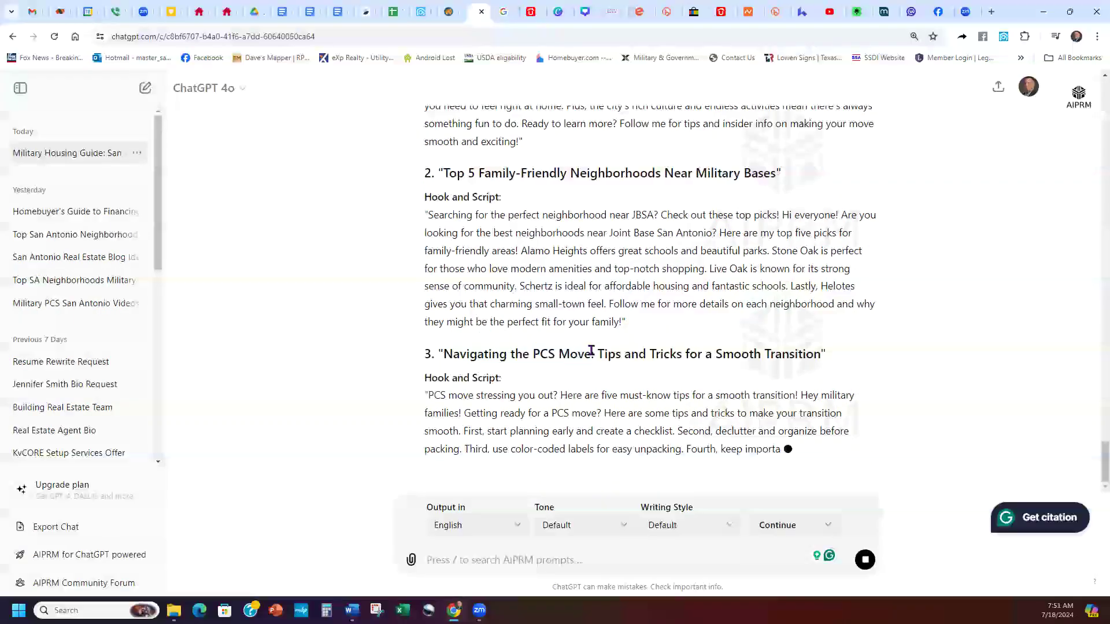
left_click(595, 554)
key("ctrl+v")
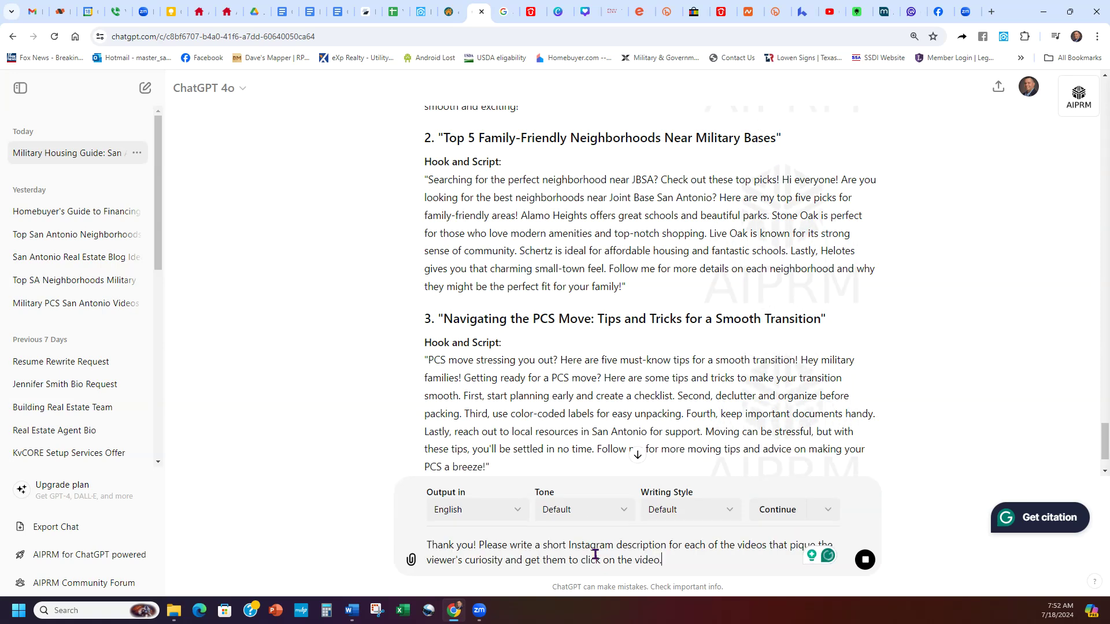
scroll(655, 284, "down", 2)
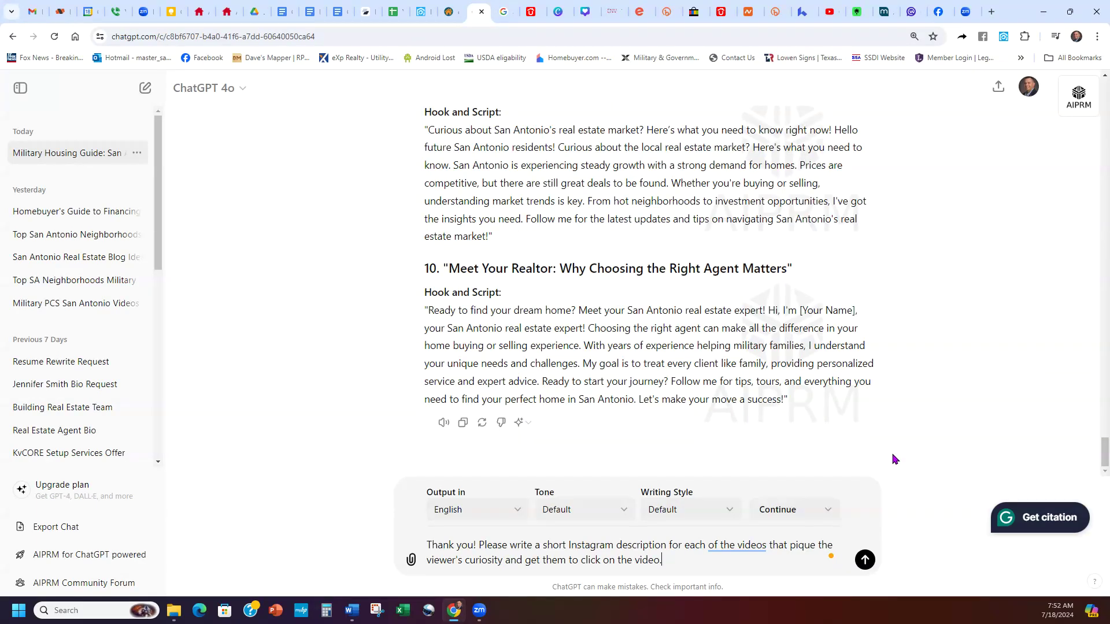
left_click(865, 559)
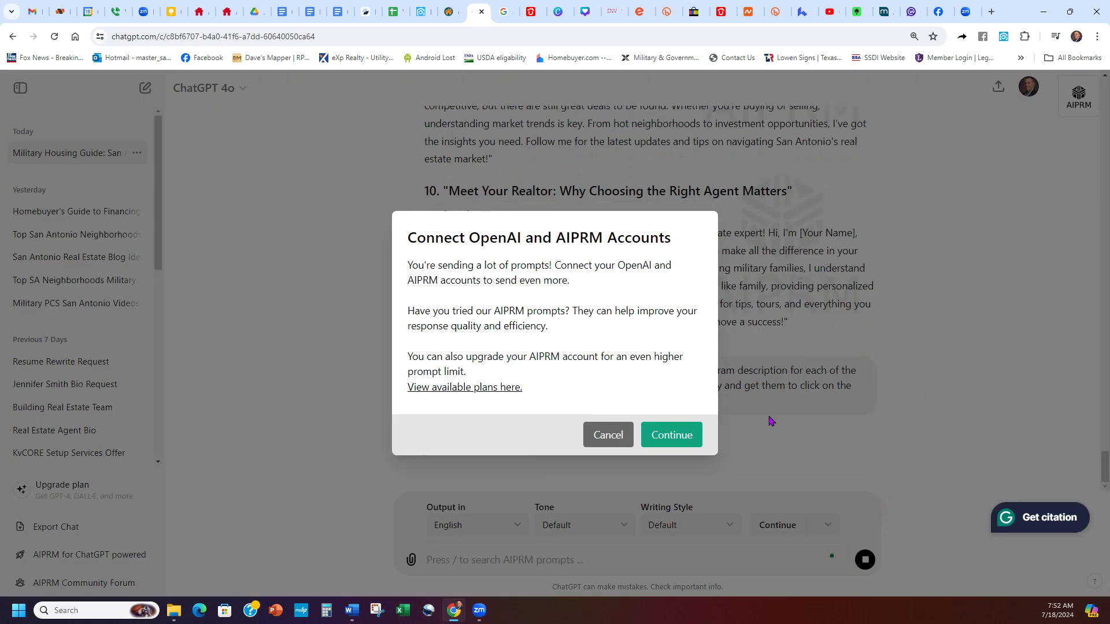
left_click(606, 434)
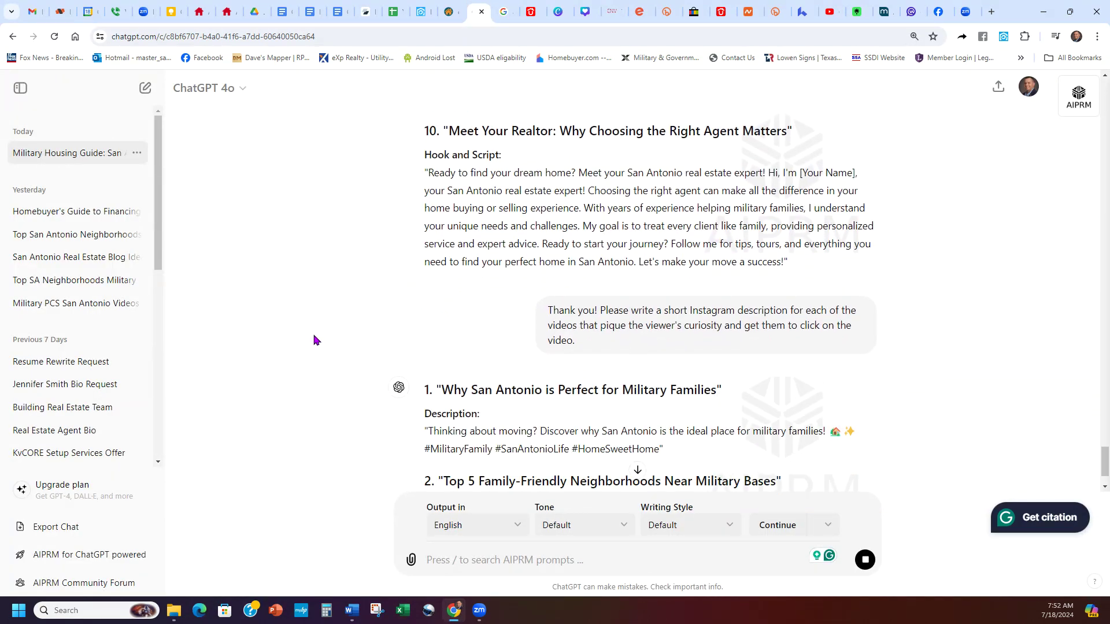
Copy the prompt requesting a list of top hashtags from the document, submit it in ChatGPT and look over the generated hashtags
left_click(284, 12)
left_click_drag(285, 349, 210, 312)
key("ctrl+c")
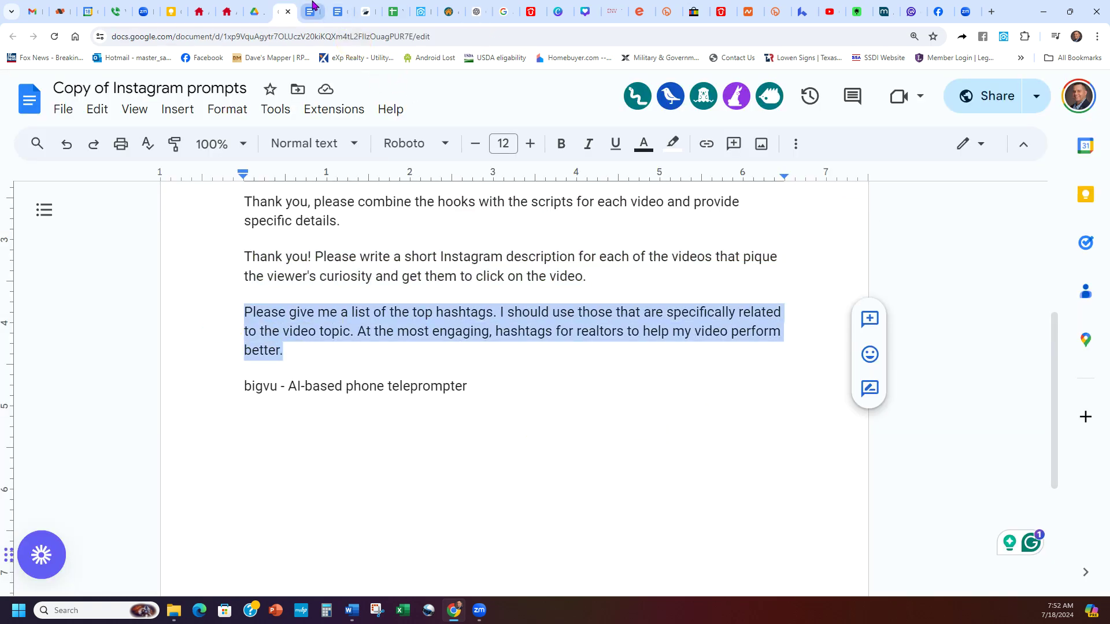
left_click(474, 9)
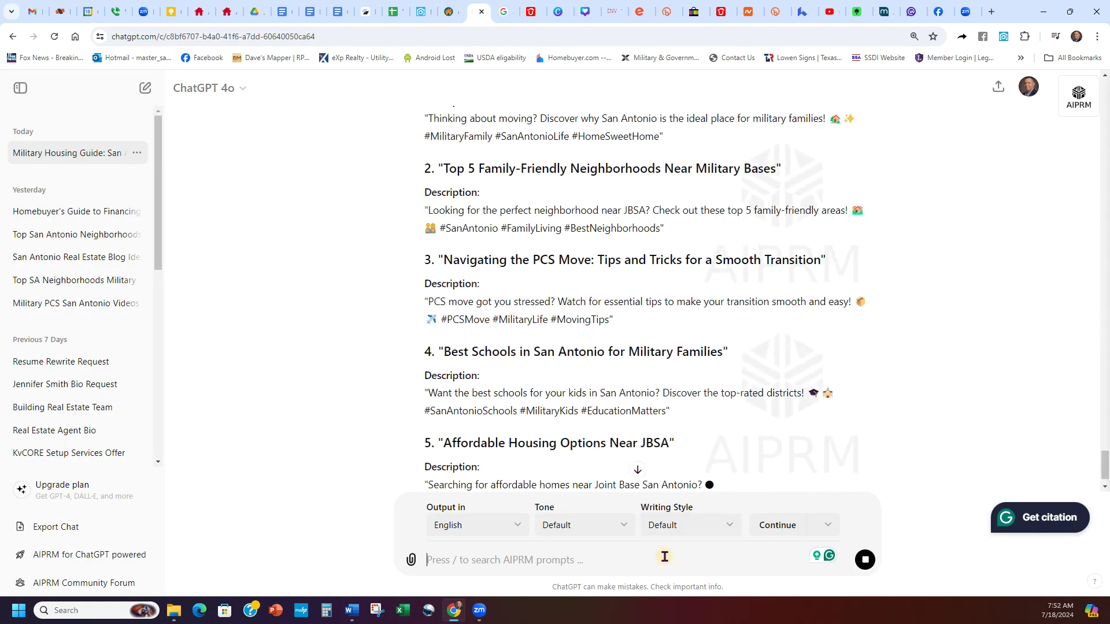
left_click(664, 556)
key("ctrl+v")
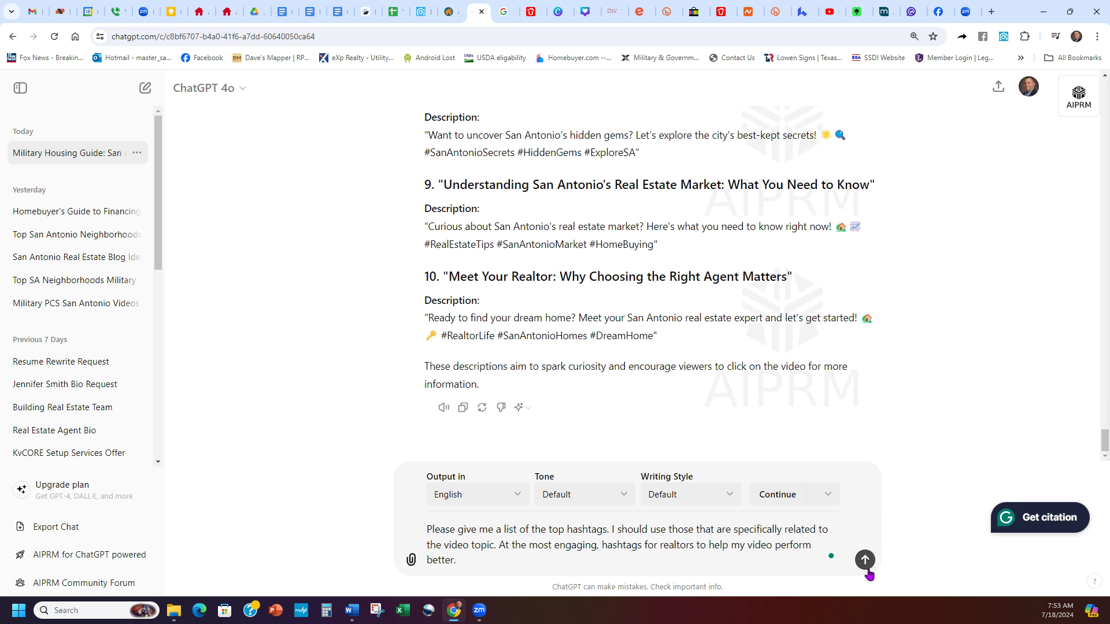
key("Return")
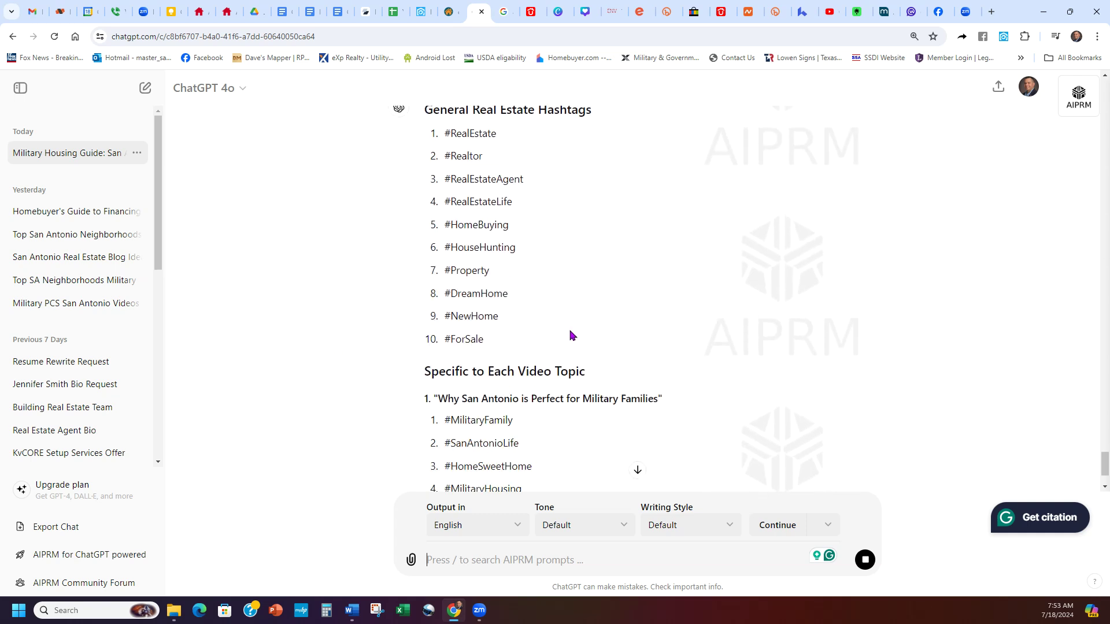
scroll(629, 350, "up", 1)
scroll(595, 286, "down", 5)
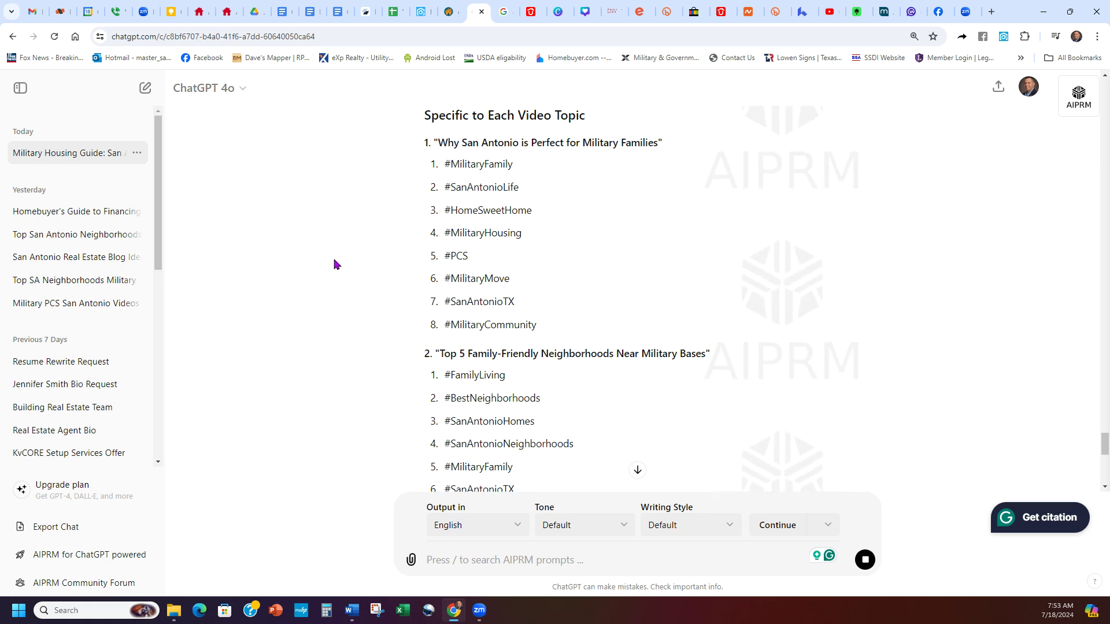
scroll(557, 280, "down", 7)
left_click(638, 470)
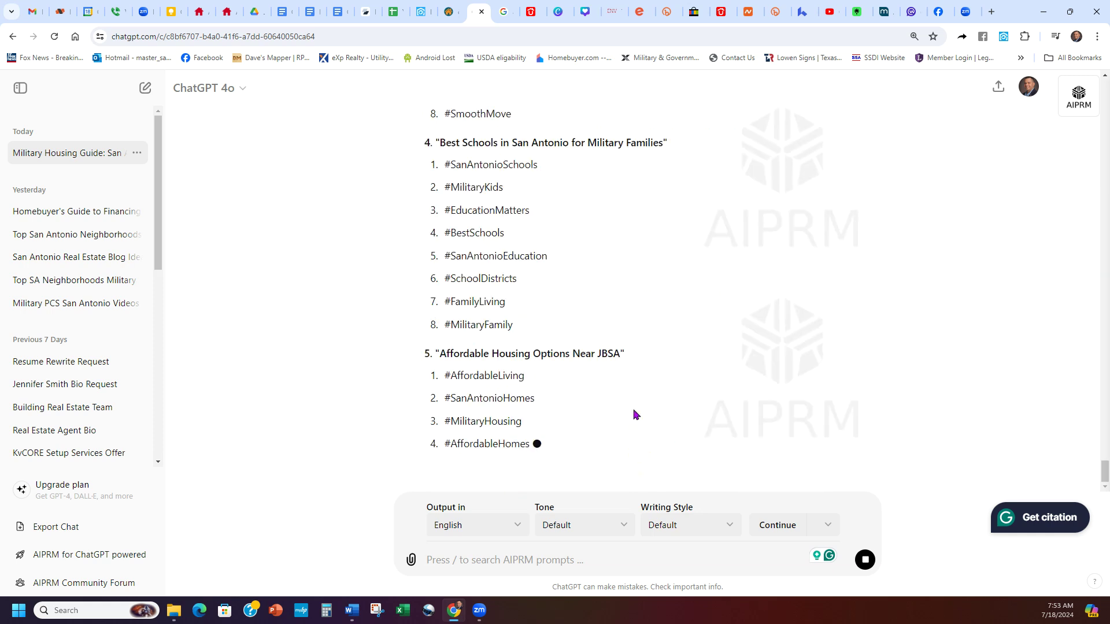
Highlight the bigvu teleprompter note in the prompts document, search the web for "bigvu" and open its website
left_click(281, 12)
left_click(530, 437)
double_click(258, 386)
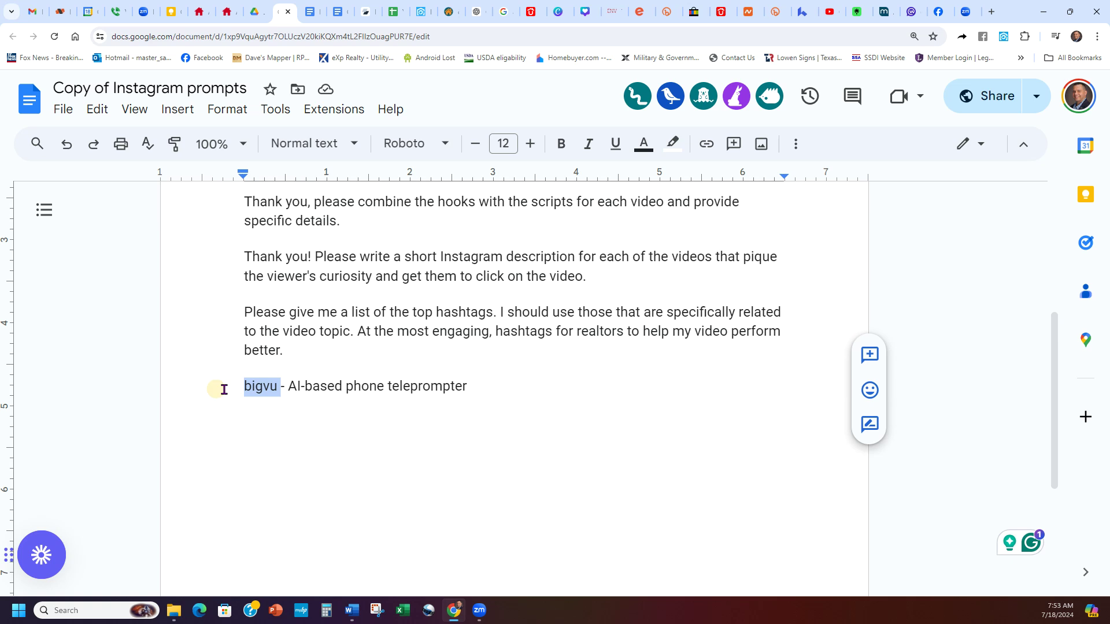
left_click(991, 11)
type("bigvu")
key("Return")
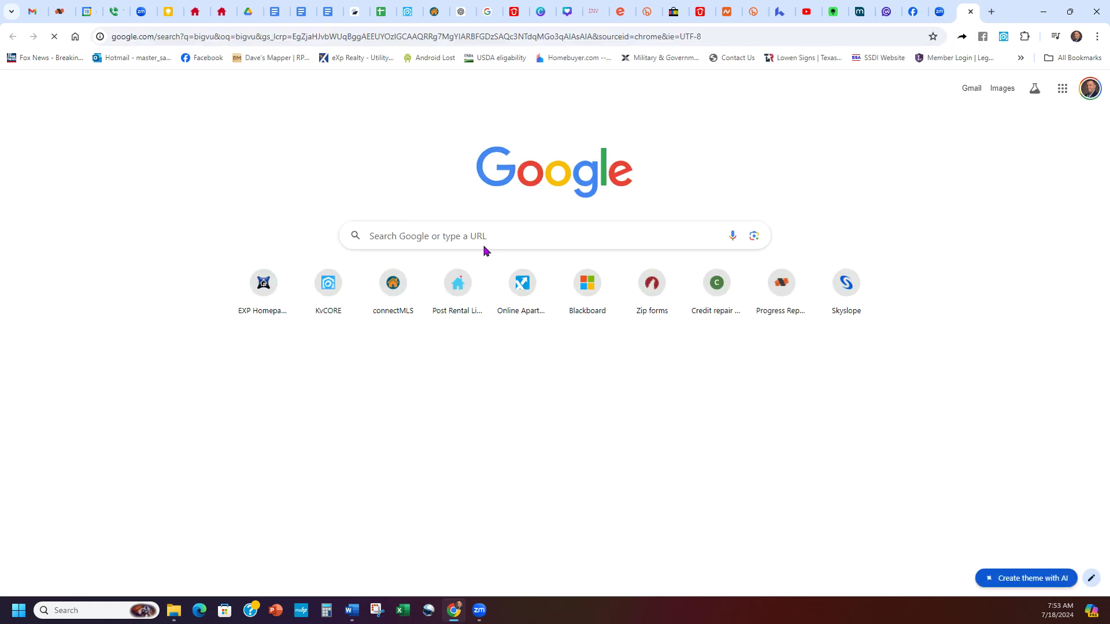
left_click(226, 190)
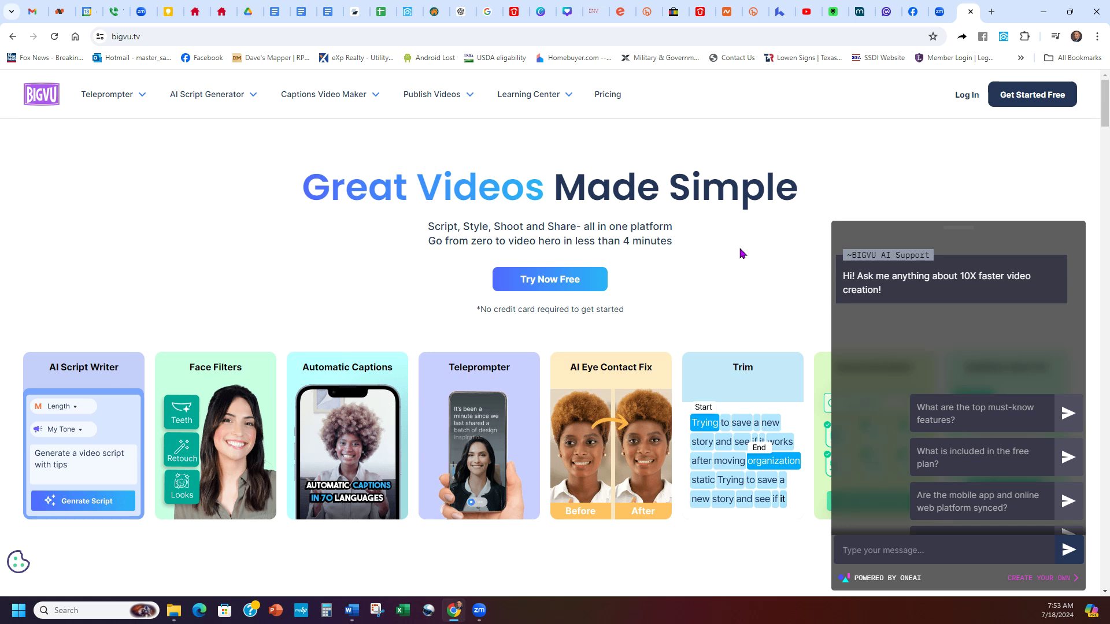
Look over the features on the BIGVU home page and open its Teleprompter feature
scroll(711, 260, "down", 5)
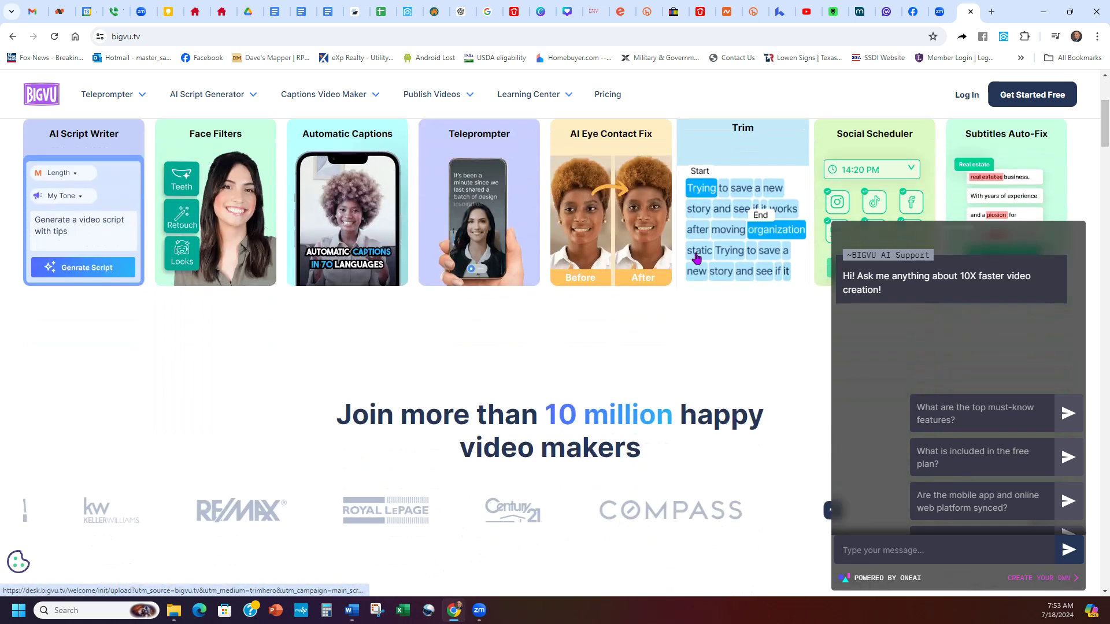
scroll(717, 312, "up", 1)
scroll(704, 341, "up", 1)
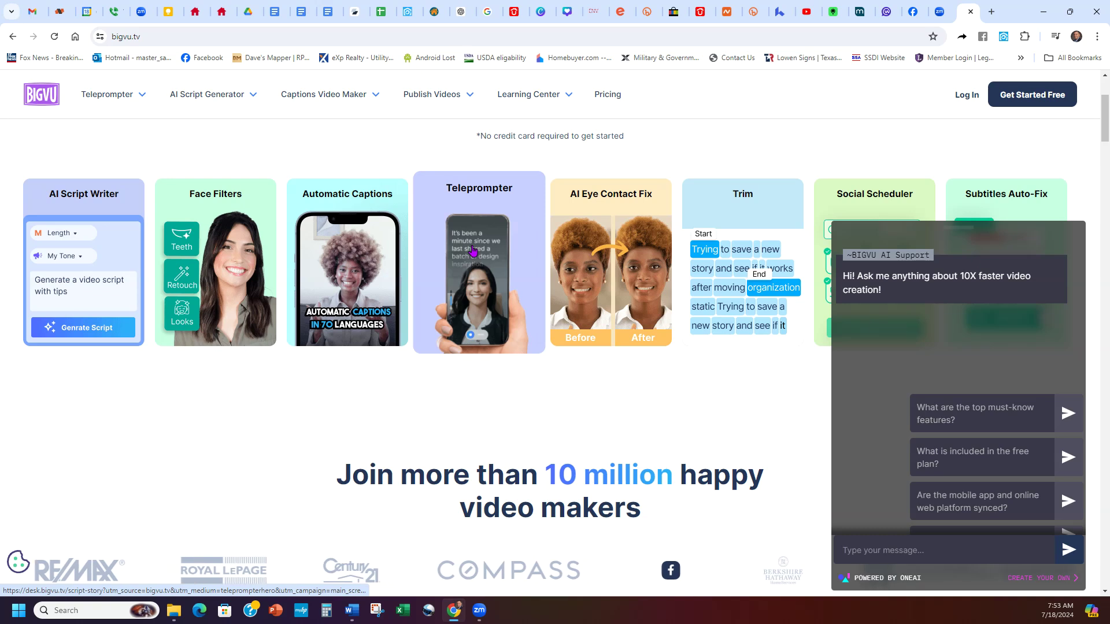
left_click(610, 346)
left_click(475, 284)
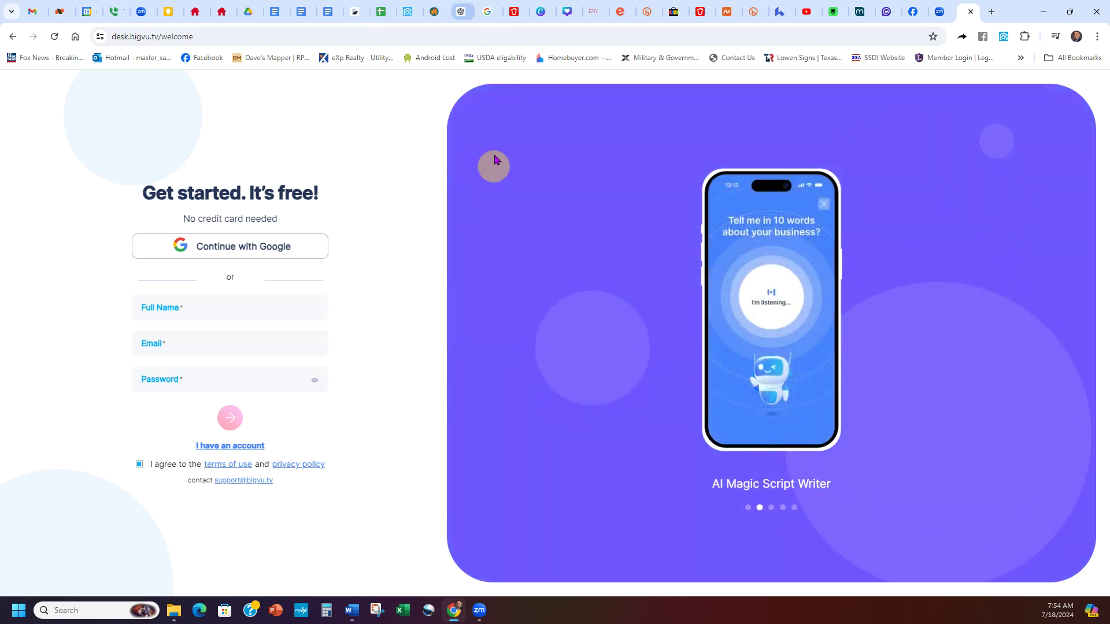
Go back to the ChatGPT chat and highlight the script for "Why San Antonio is Perfect for Military Families"
left_click(462, 11)
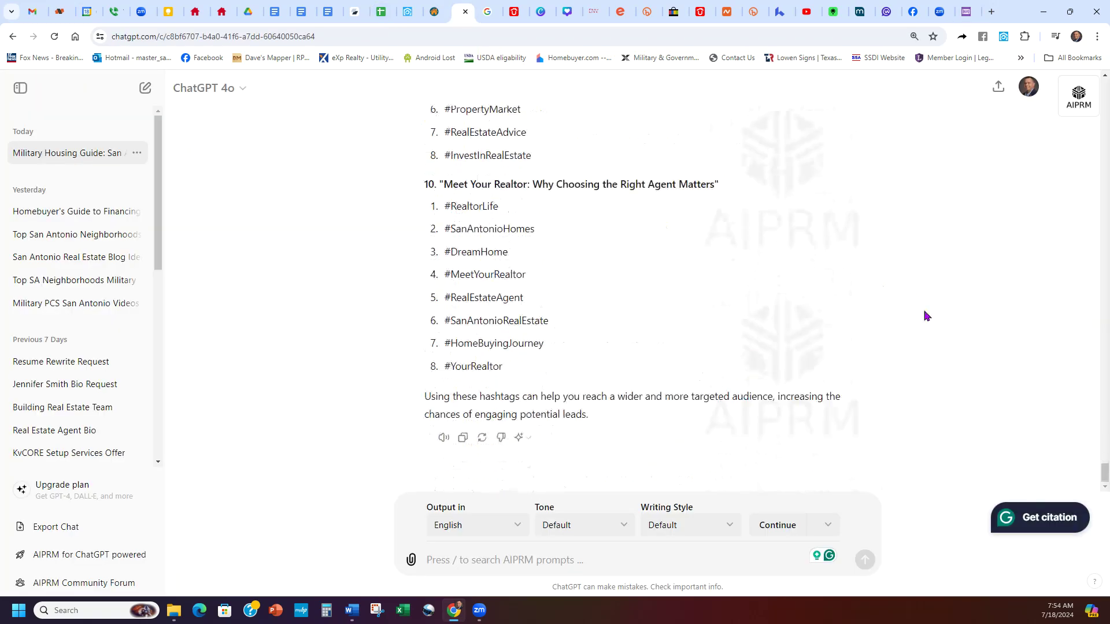
left_click_drag(1104, 473, 1104, 147)
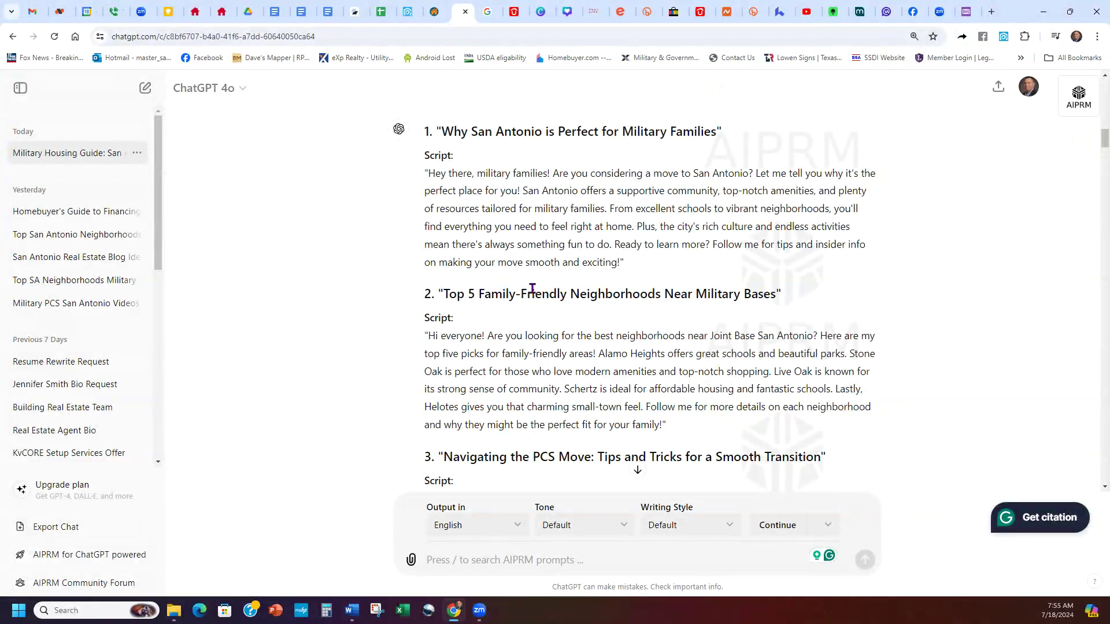
scroll(661, 284, "up", 4)
scroll(757, 294, "down", 4)
left_click_drag(629, 266, 414, 184)
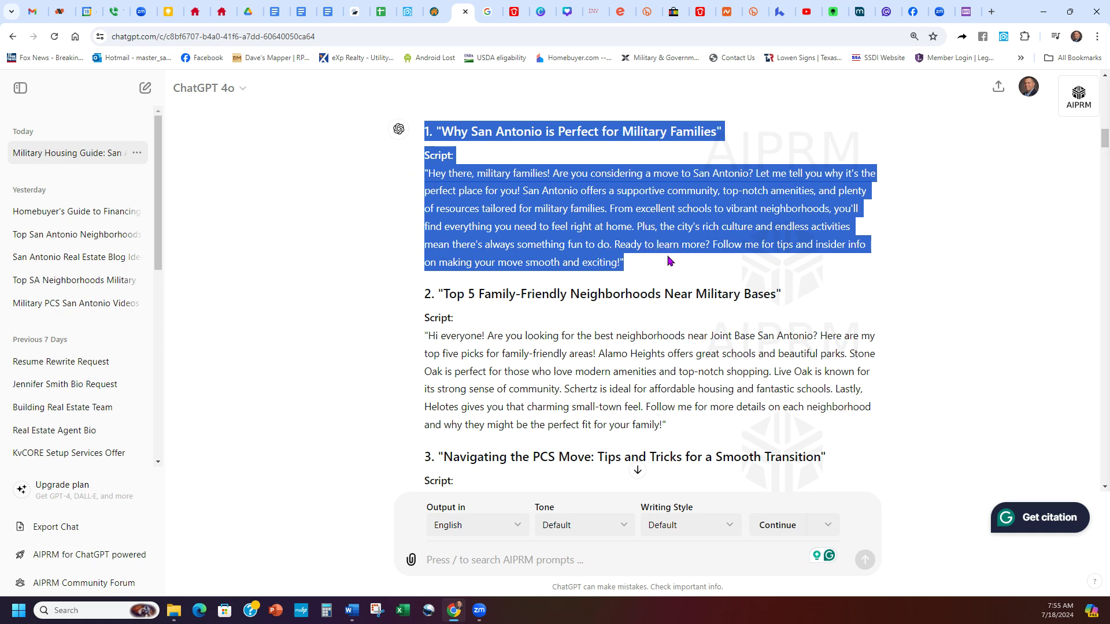
left_click(853, 281)
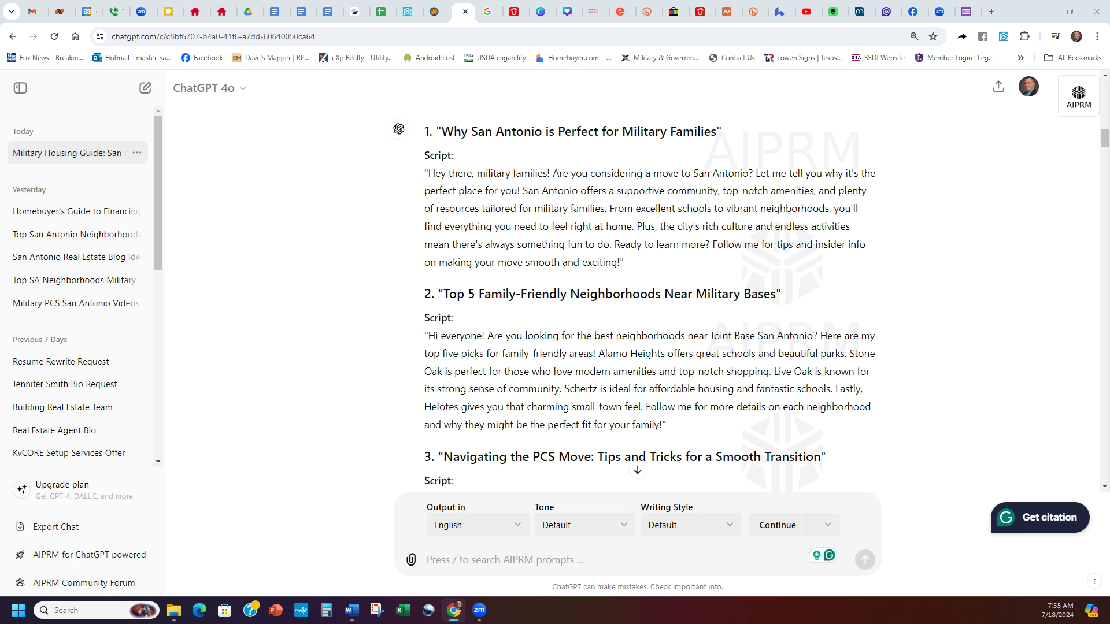
Switch to Canva and search the projects for "teleprompt" and "telepromptor"
left_click(543, 11)
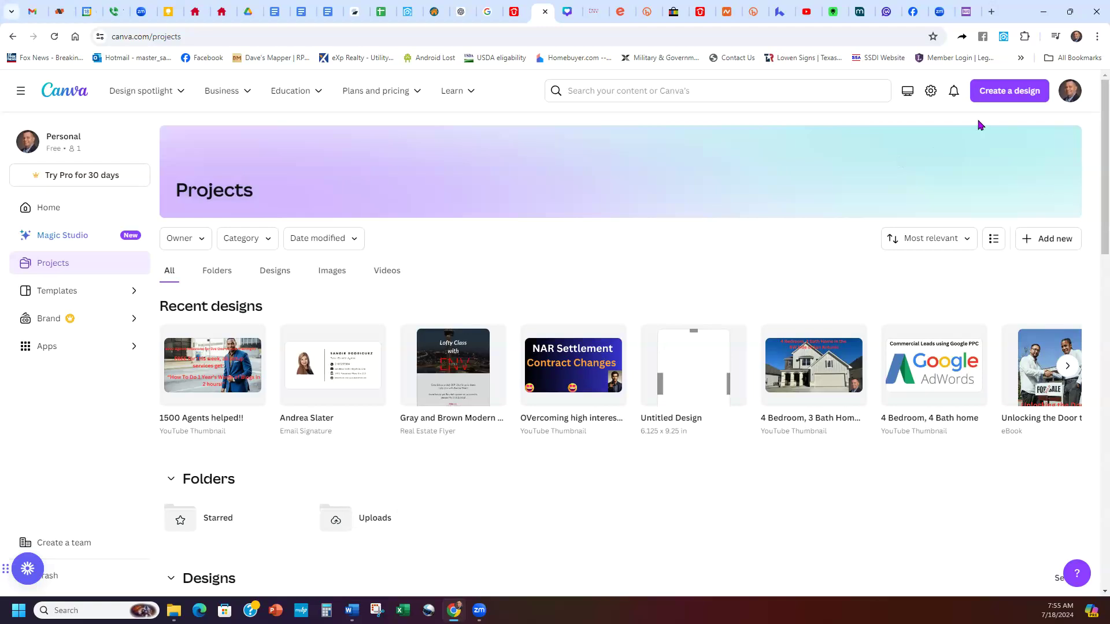
left_click(702, 89)
type("teleprompt")
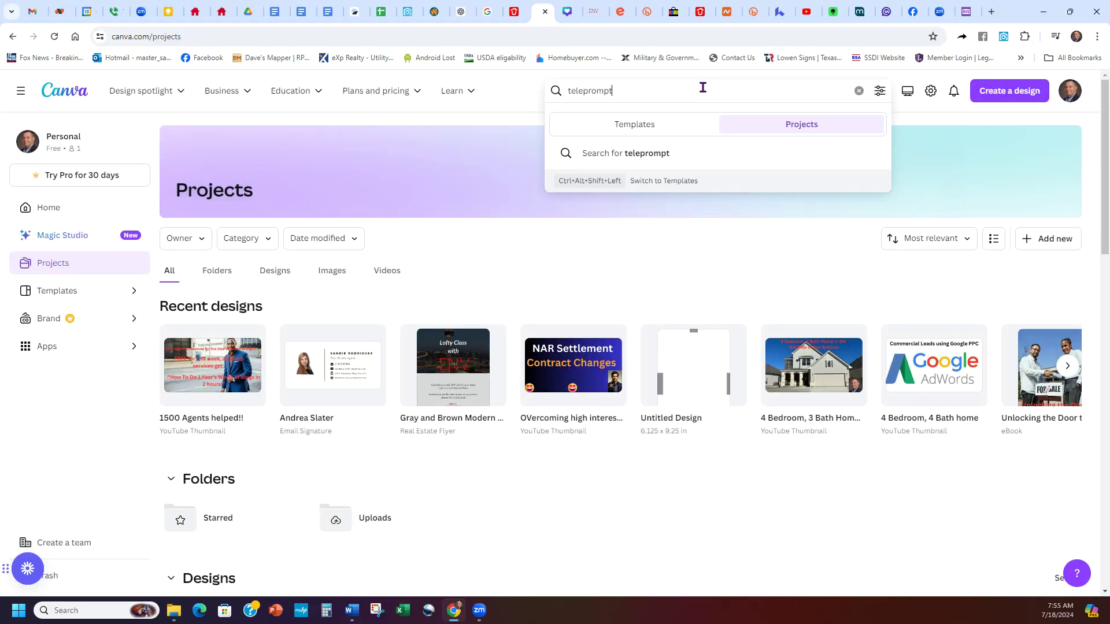
left_click(641, 156)
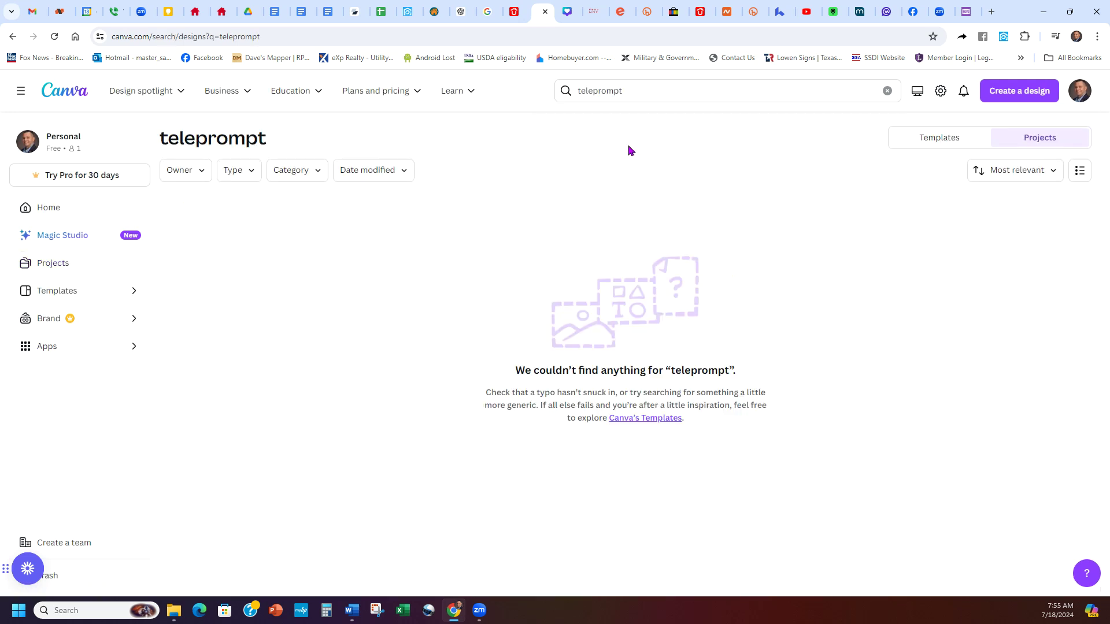
left_click(624, 90)
type("e")
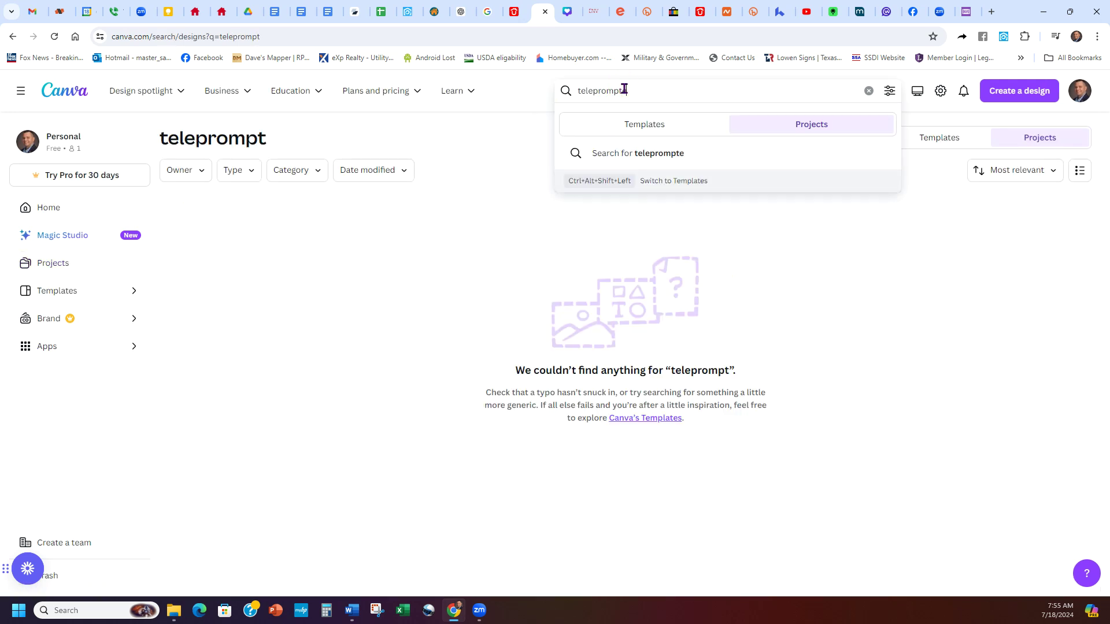
key("BackSpace")
type("or")
key("Return")
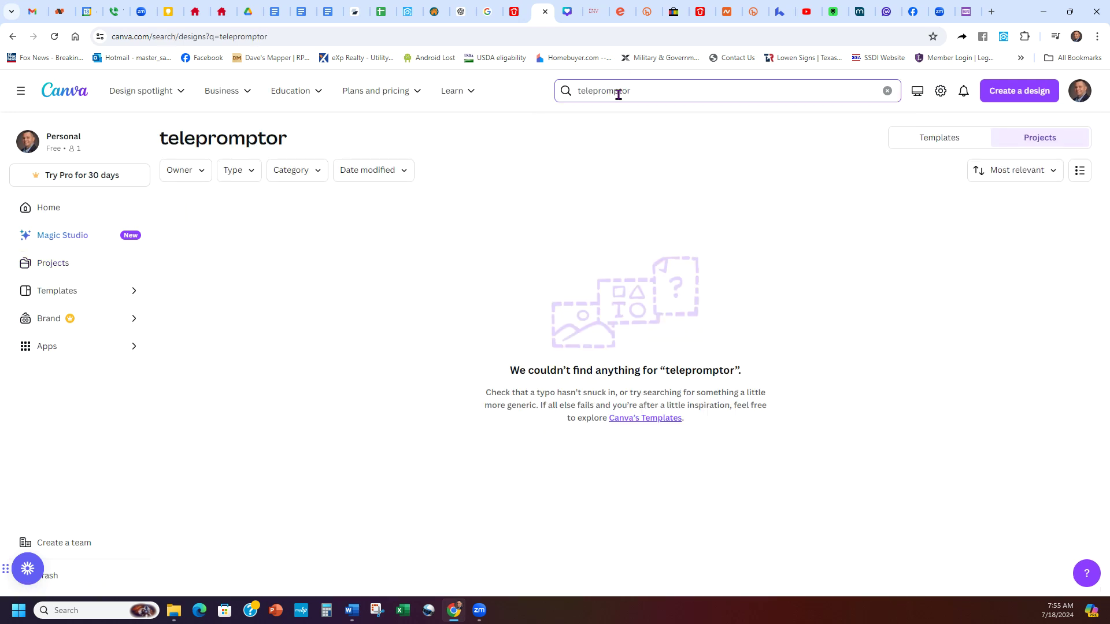
Correct the Canva search term to "teleprompter", run the search and return to the Canva home page
left_click(648, 92)
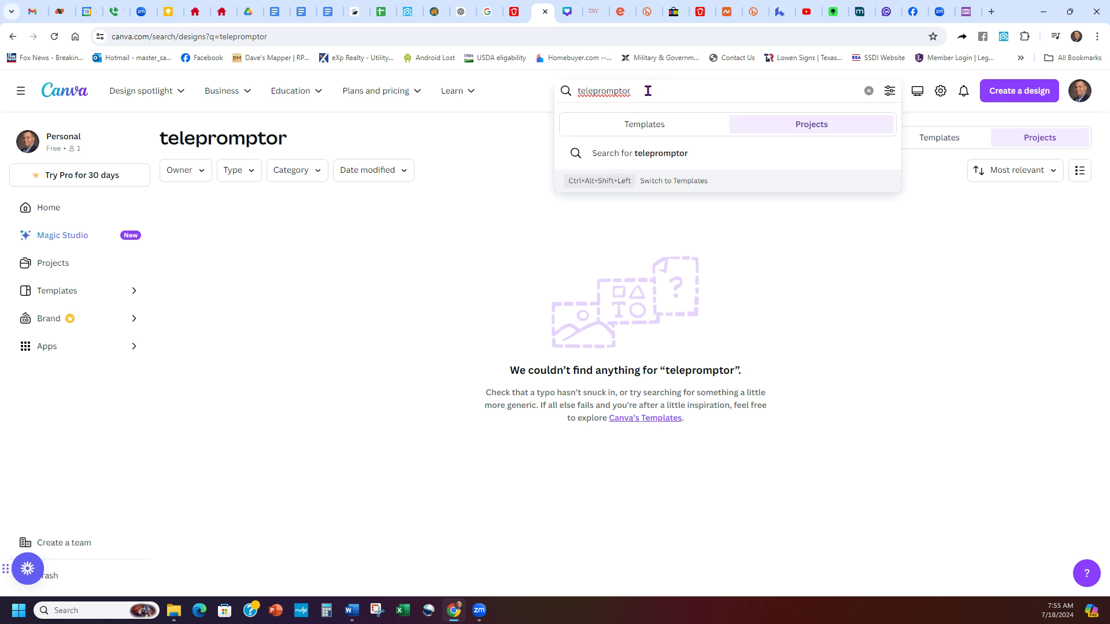
right_click(606, 90)
left_click(651, 105)
left_click(684, 162)
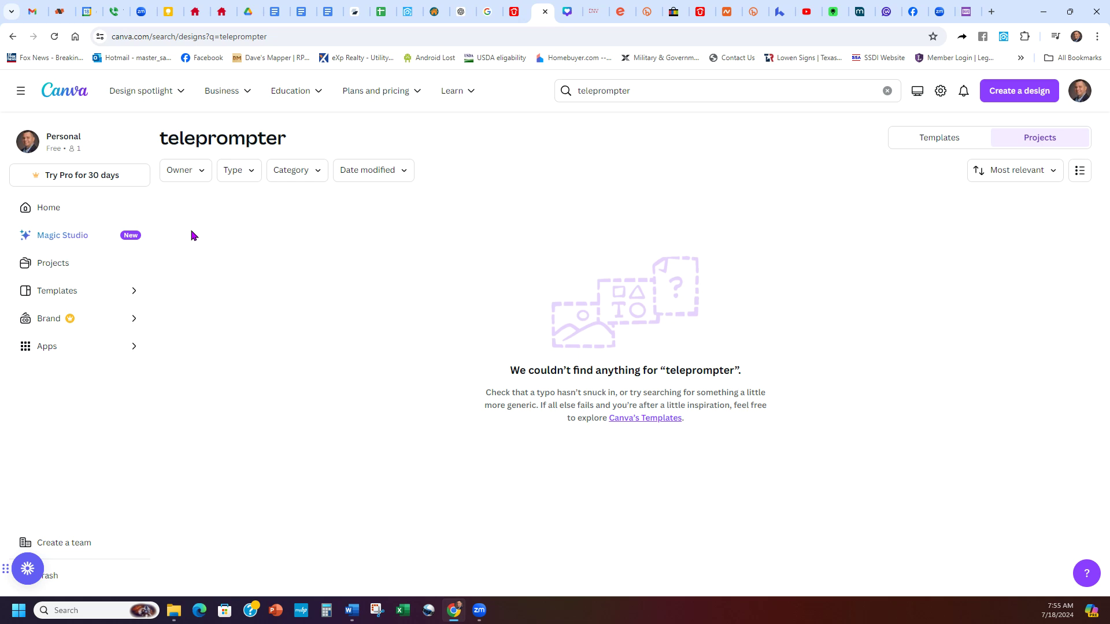
left_click(68, 210)
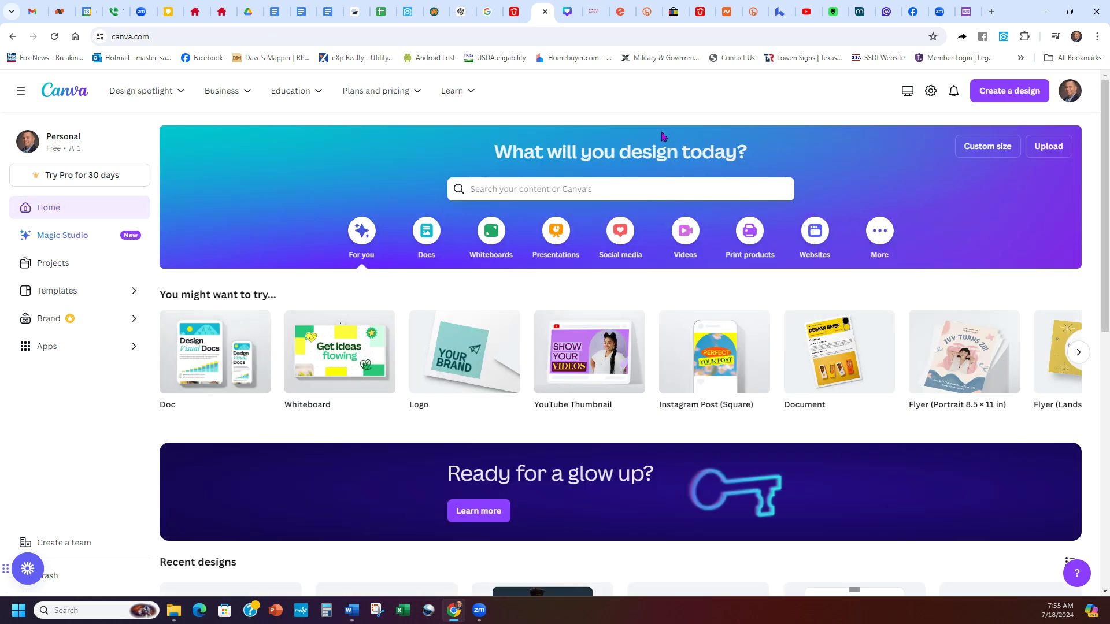
Revisit the ChatGPT scripts and the BIGVU sign-up page, and reopen the Instagram prompts document
key("ctrl+shift+Tab")
key("ctrl+shift+Tab")
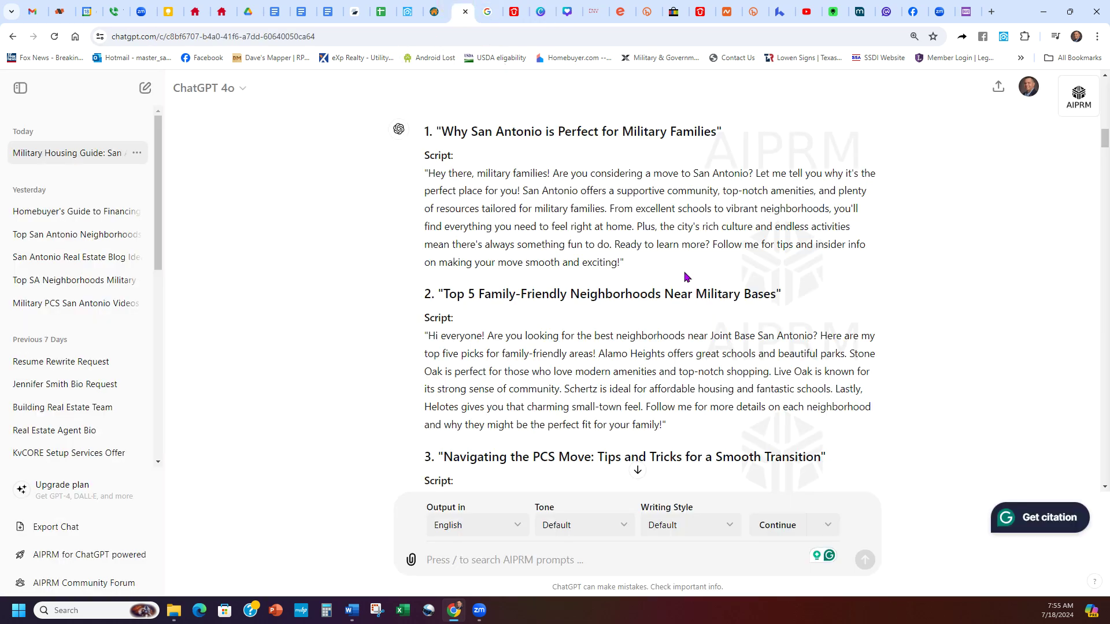
left_click(965, 11)
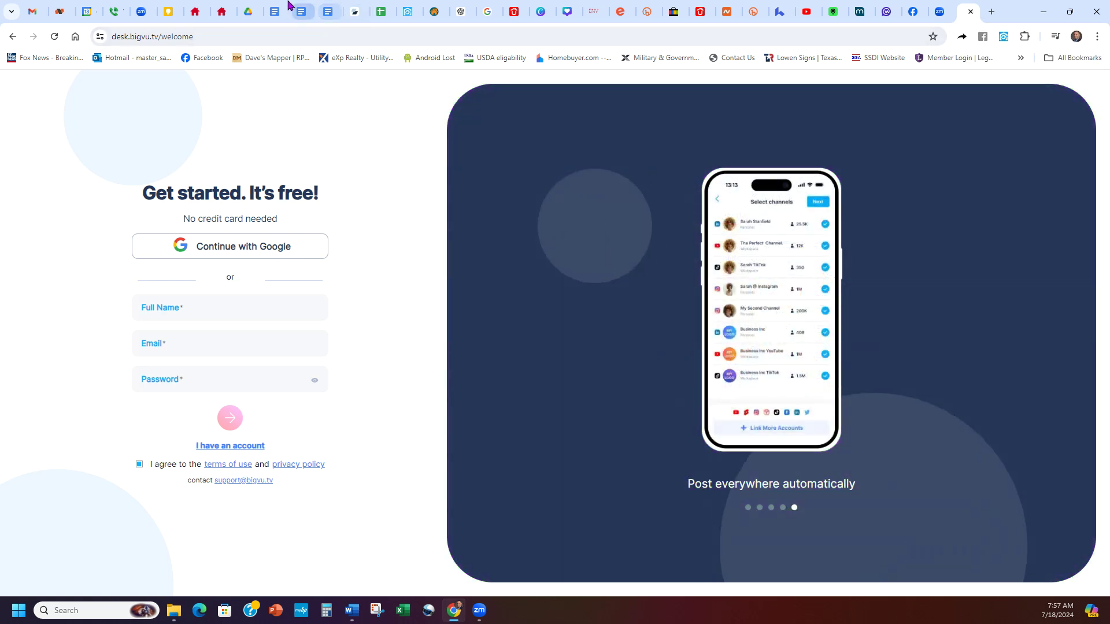
left_click(275, 12)
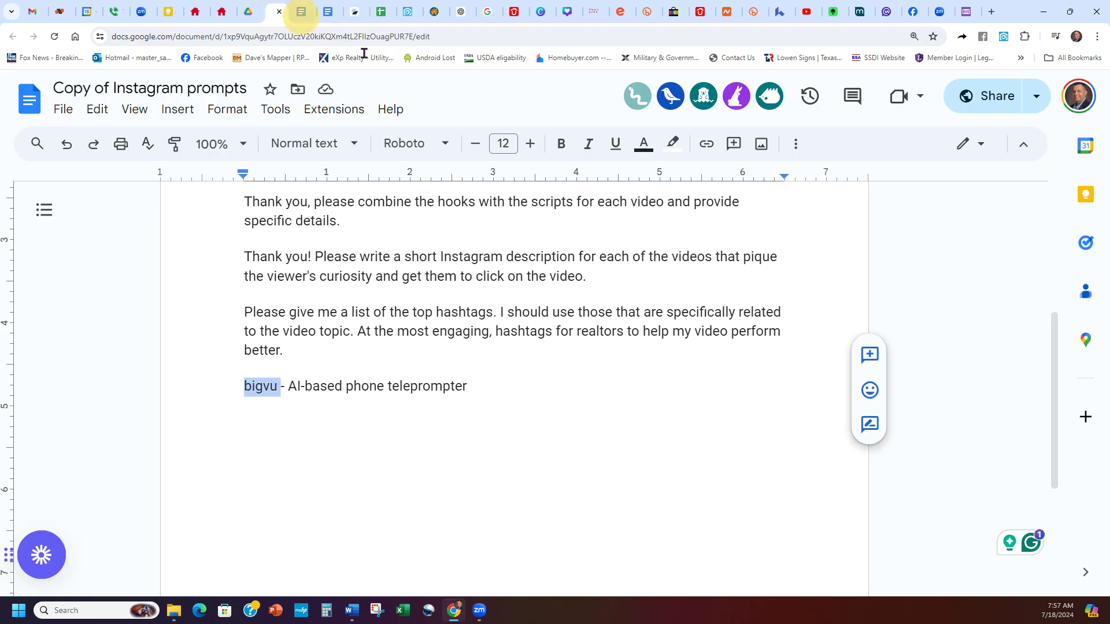
Clear the selection in the Instagram prompts document and switch to the Breakfast Club Docs outline to review its list of topics
left_click(471, 381)
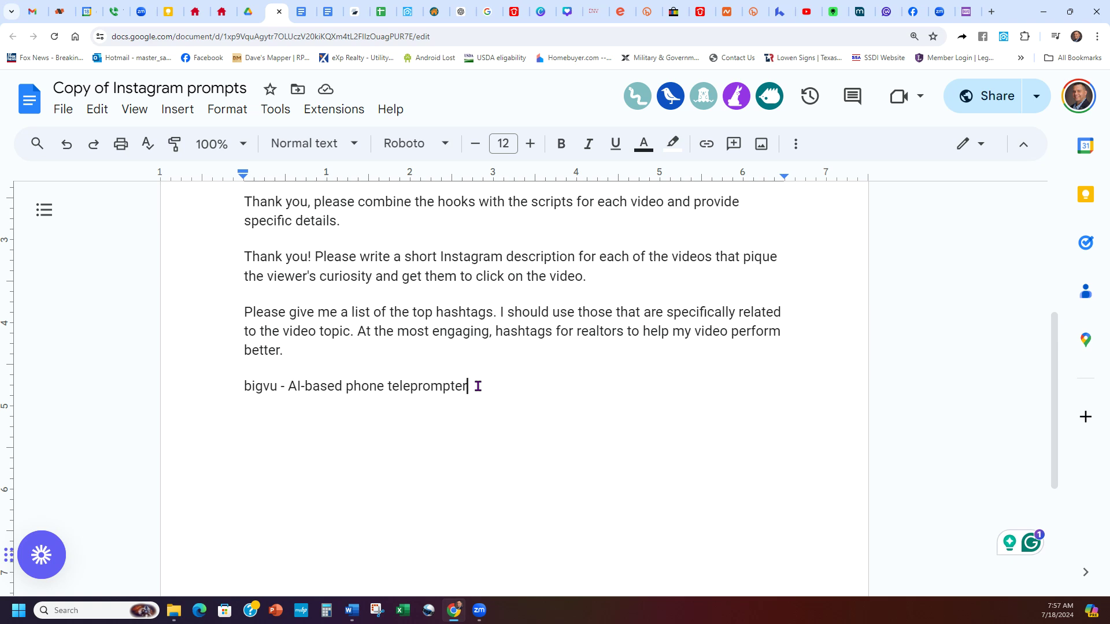
mouse_move(865, 244)
left_click(301, 12)
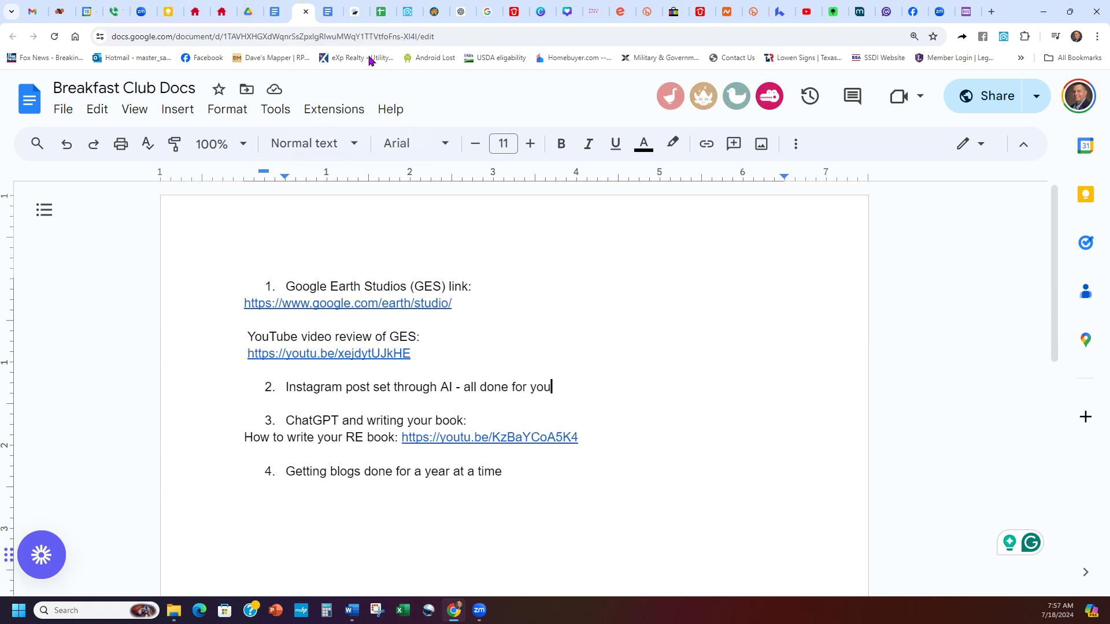
left_click(543, 479)
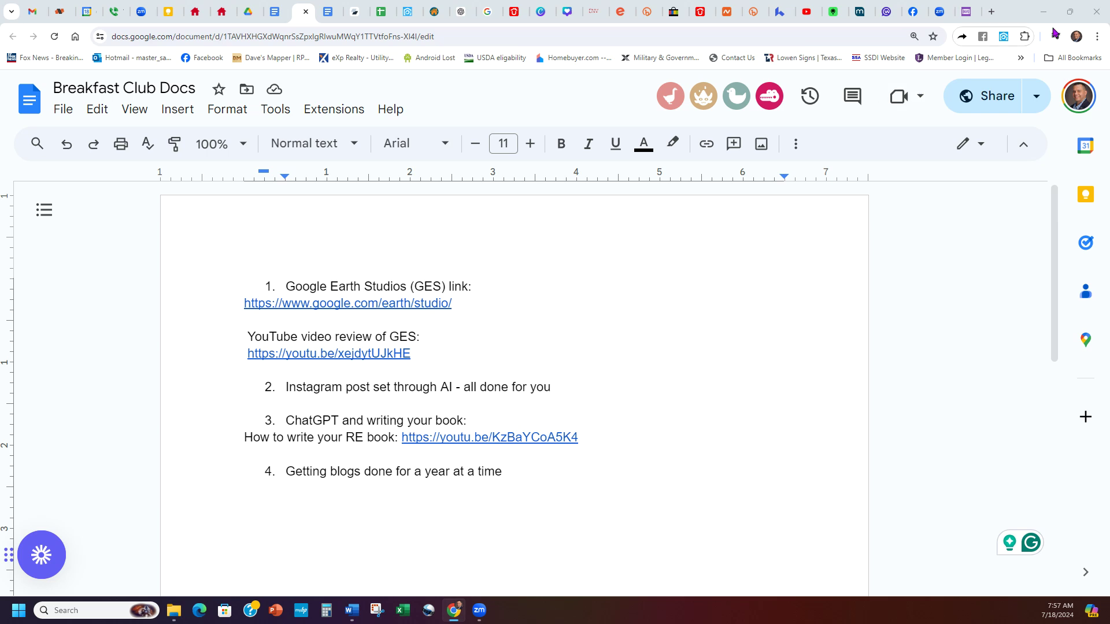
Show the YouTube Studio channel dashboard and highlight the real estate training channel's name
left_click(808, 11)
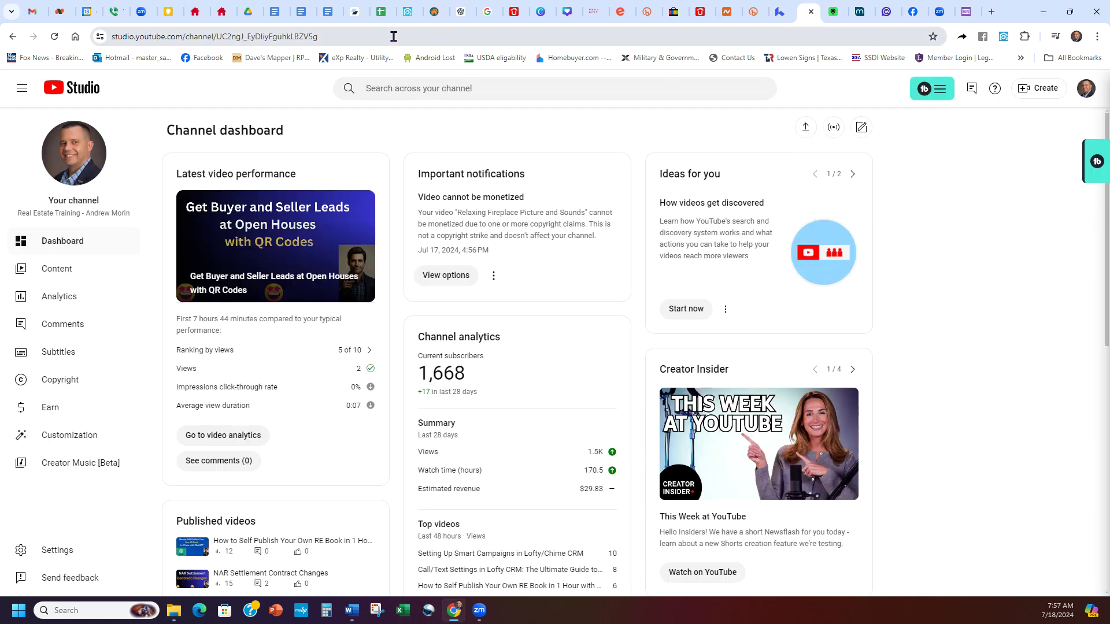
left_click(387, 40)
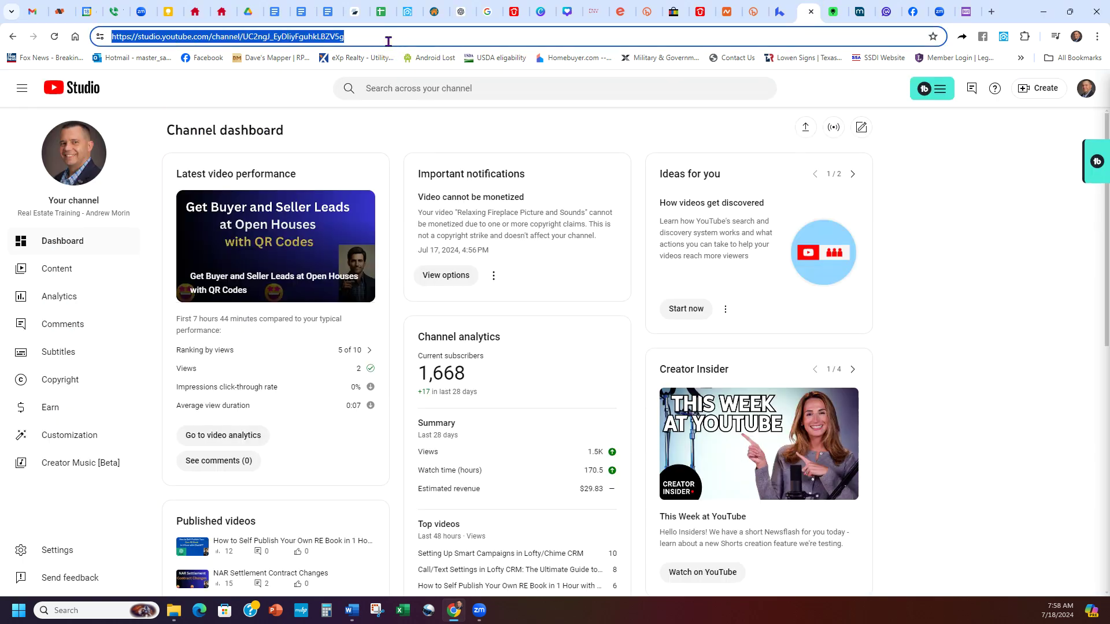
left_click(390, 146)
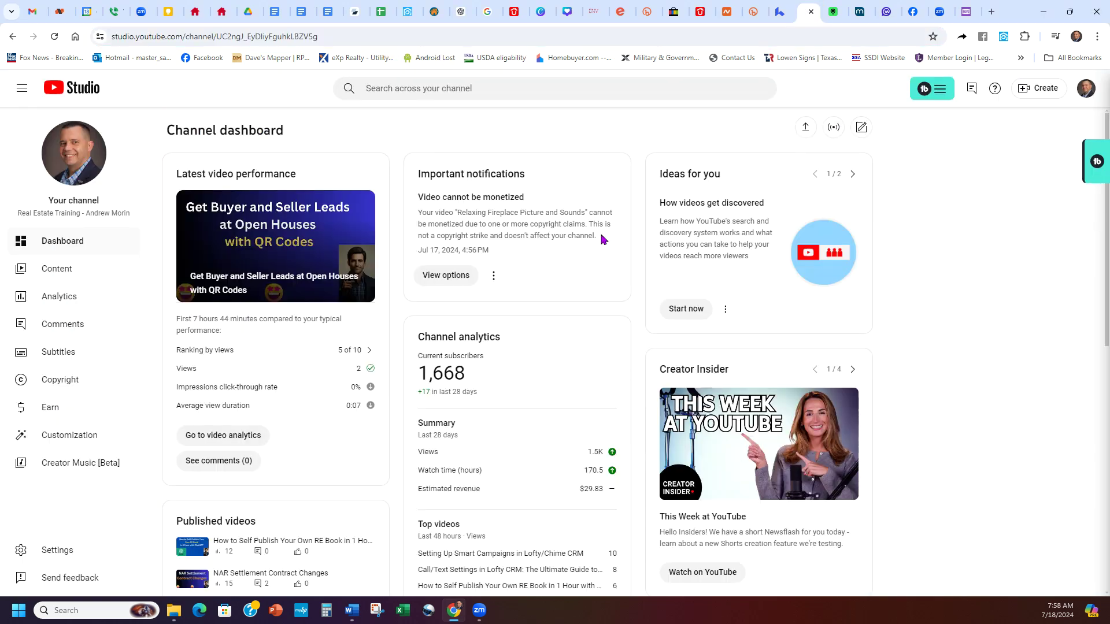
left_click_drag(134, 219, 17, 220)
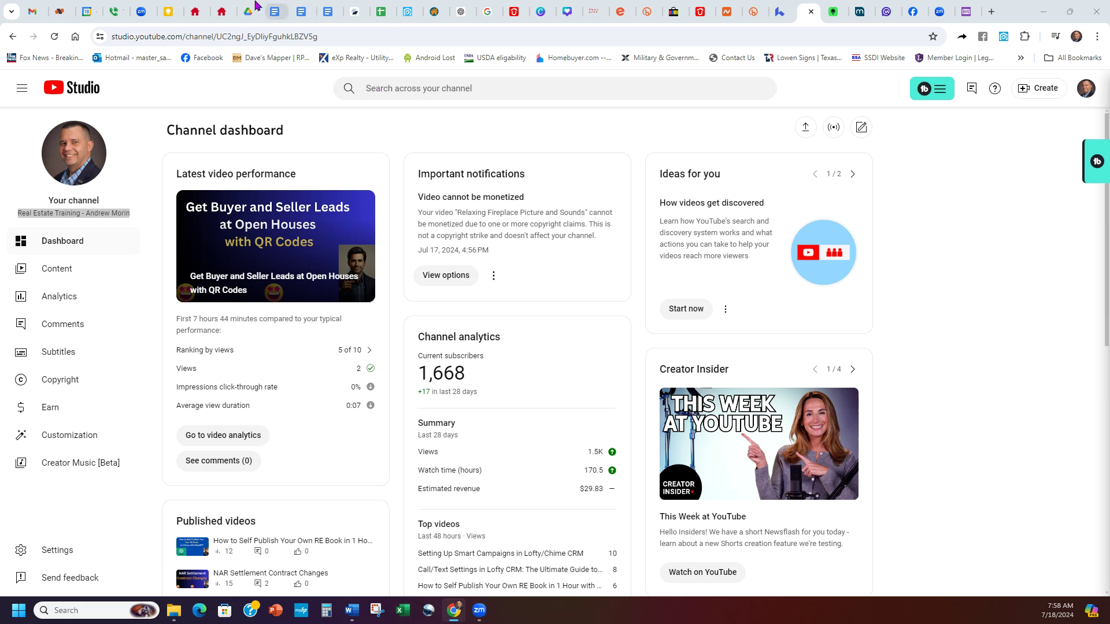
left_click(558, 134)
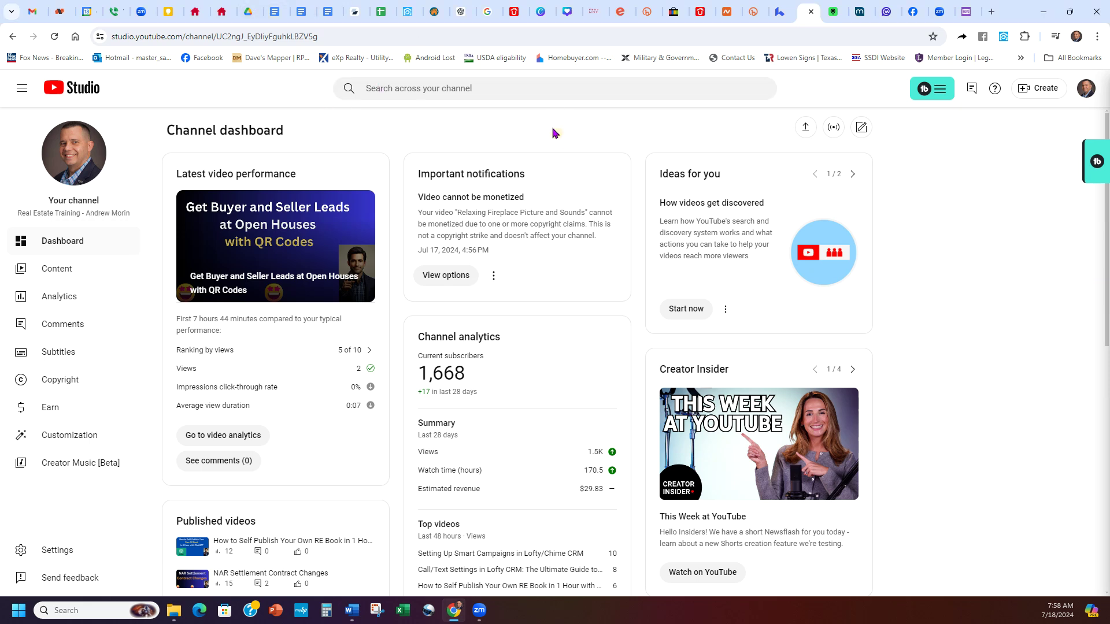
Return to ChatGPT, start a new chat and highlight the "AIPRM - ChatGPT Prompts" heading
left_click(463, 11)
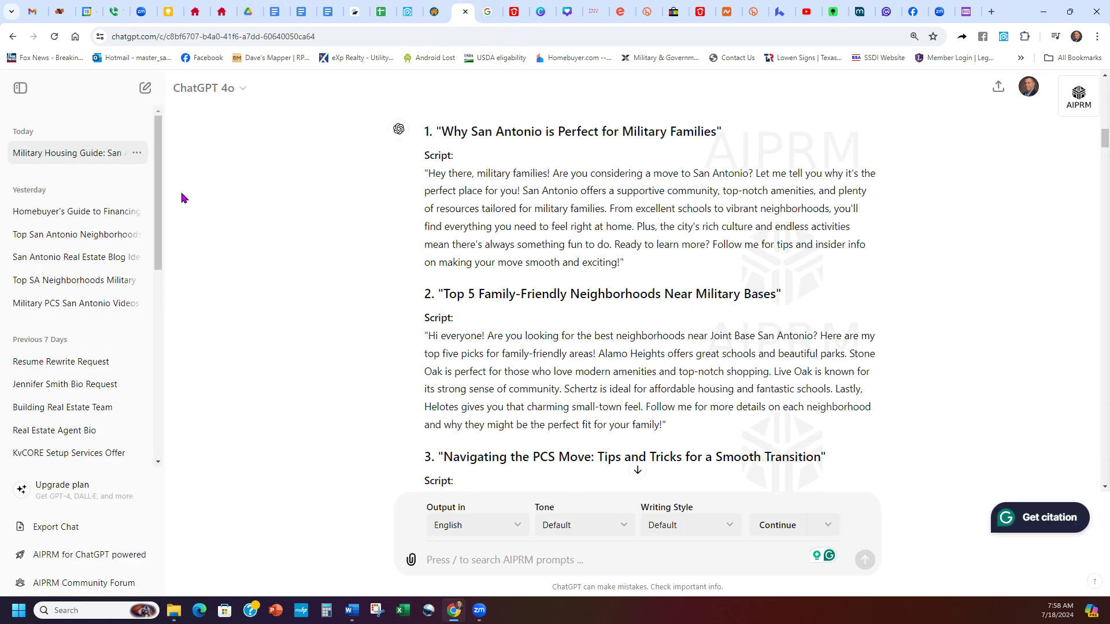
left_click(145, 88)
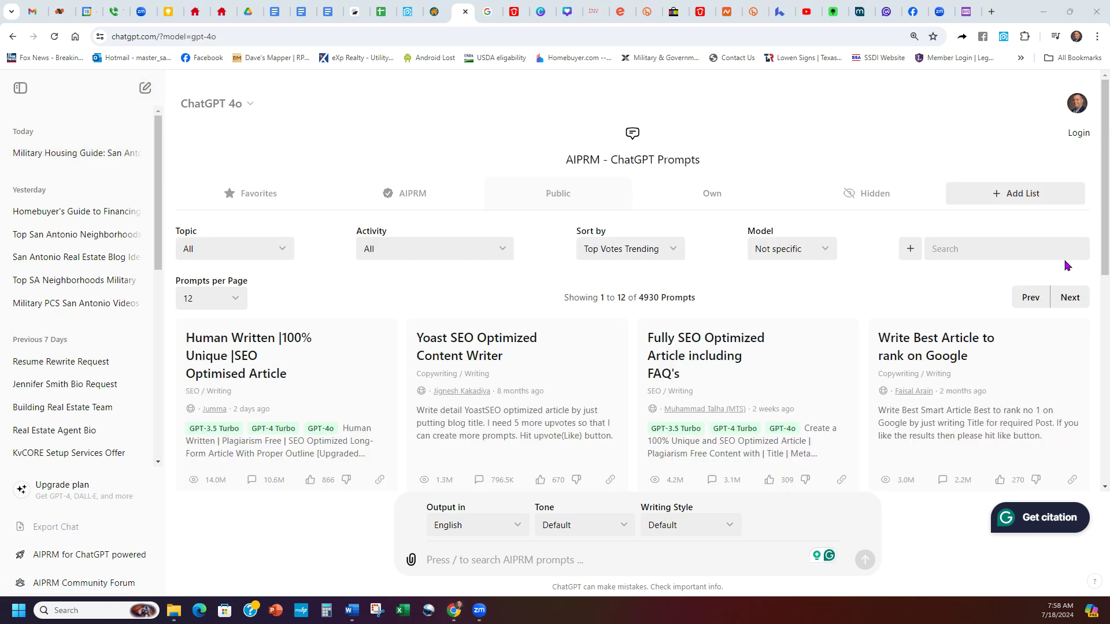
left_click(762, 375)
left_click(851, 292)
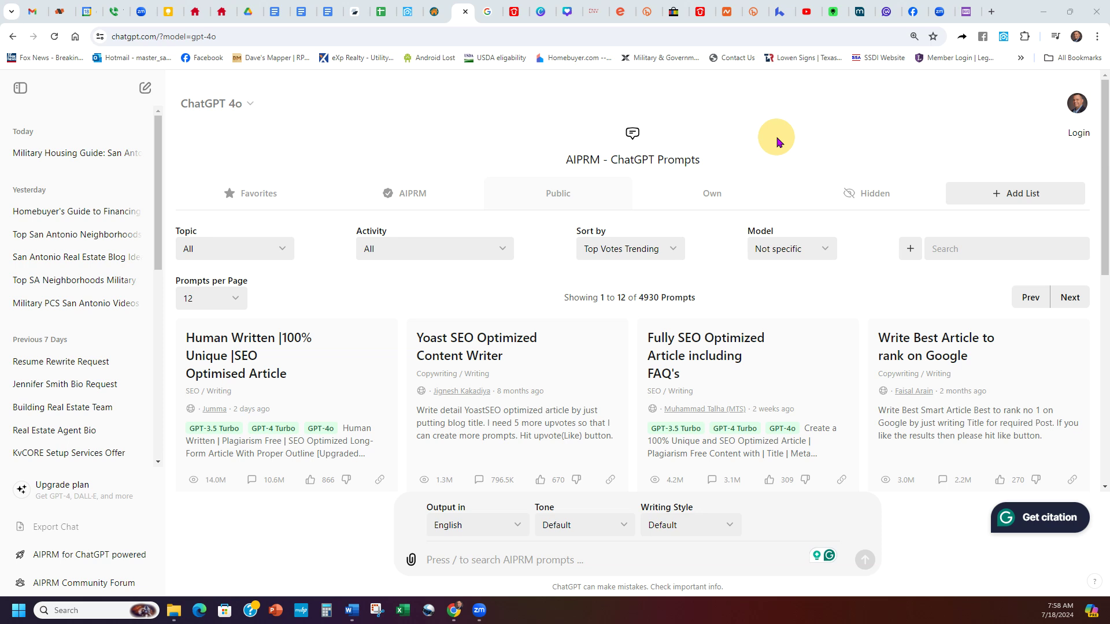
left_click_drag(701, 165, 541, 171)
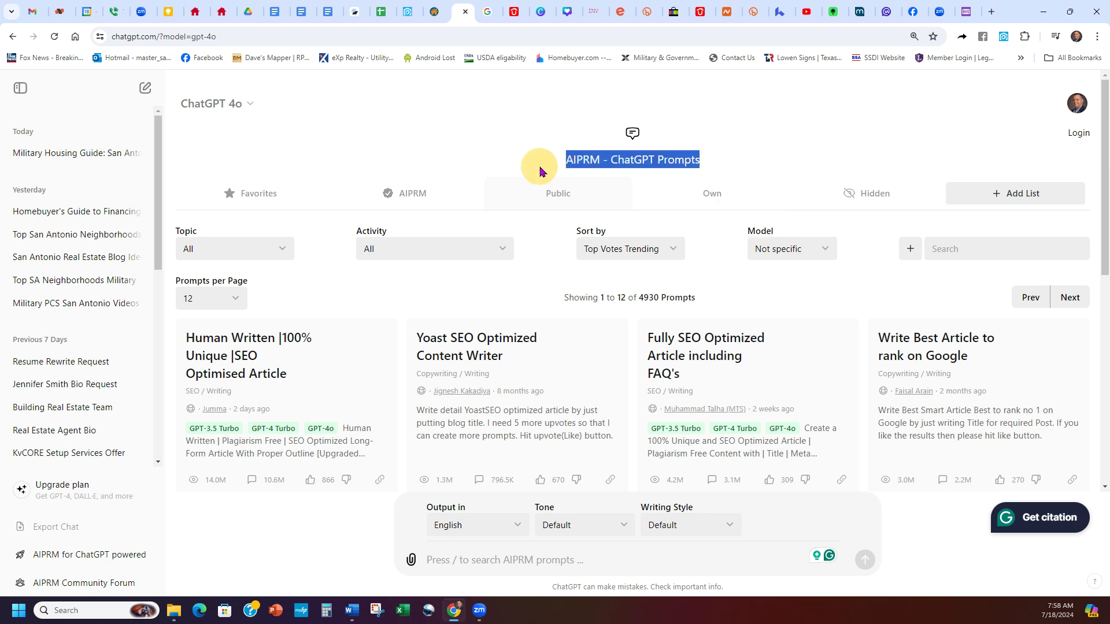
left_click(540, 171)
Search Google for "aiprm" in a new tab, look over the AIPRM website and close the tab
key("ctrl+t")
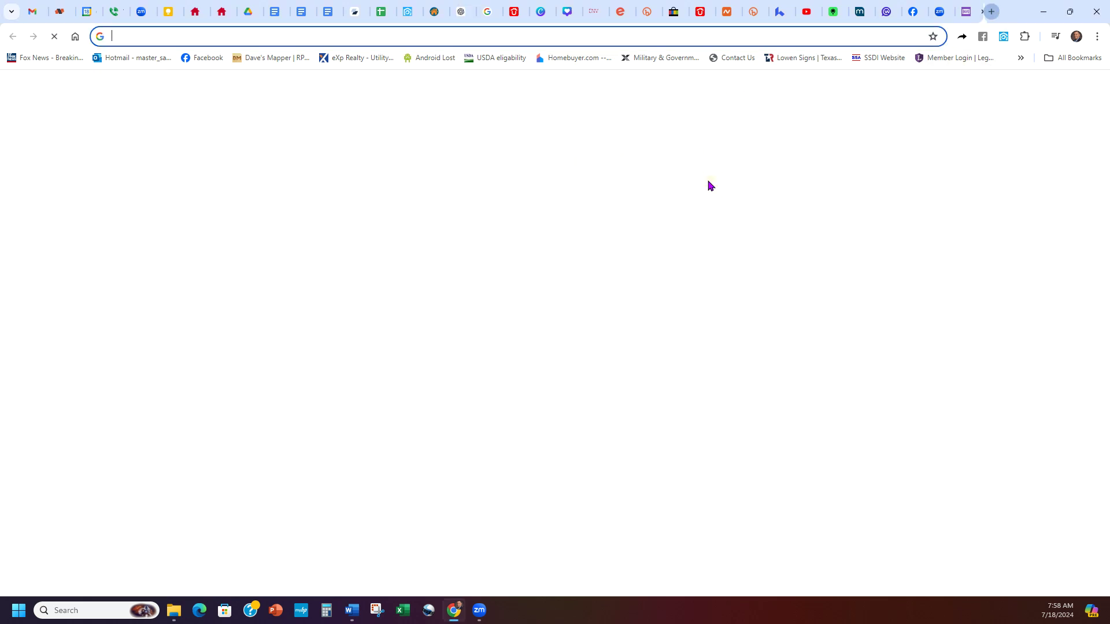
left_click(626, 236)
type("aiprm")
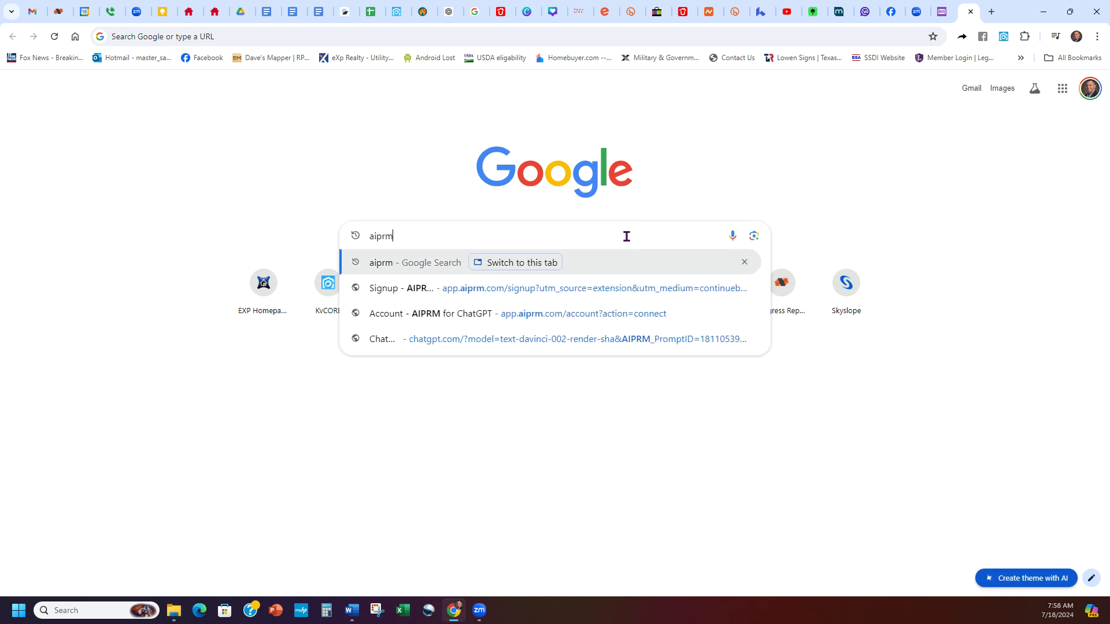
key("Return")
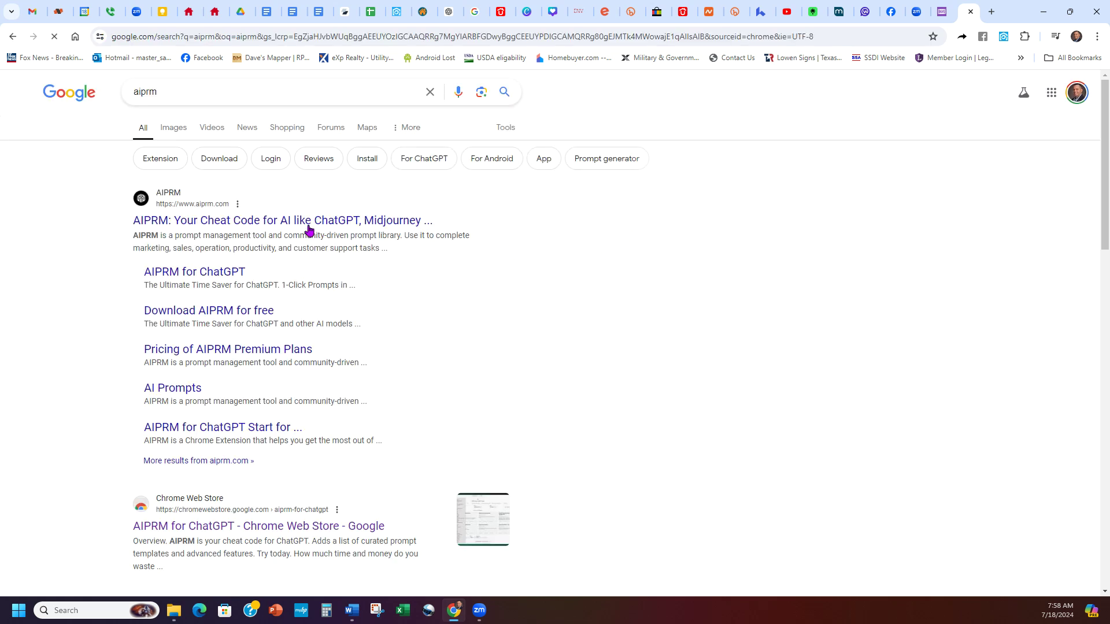
left_click(322, 220)
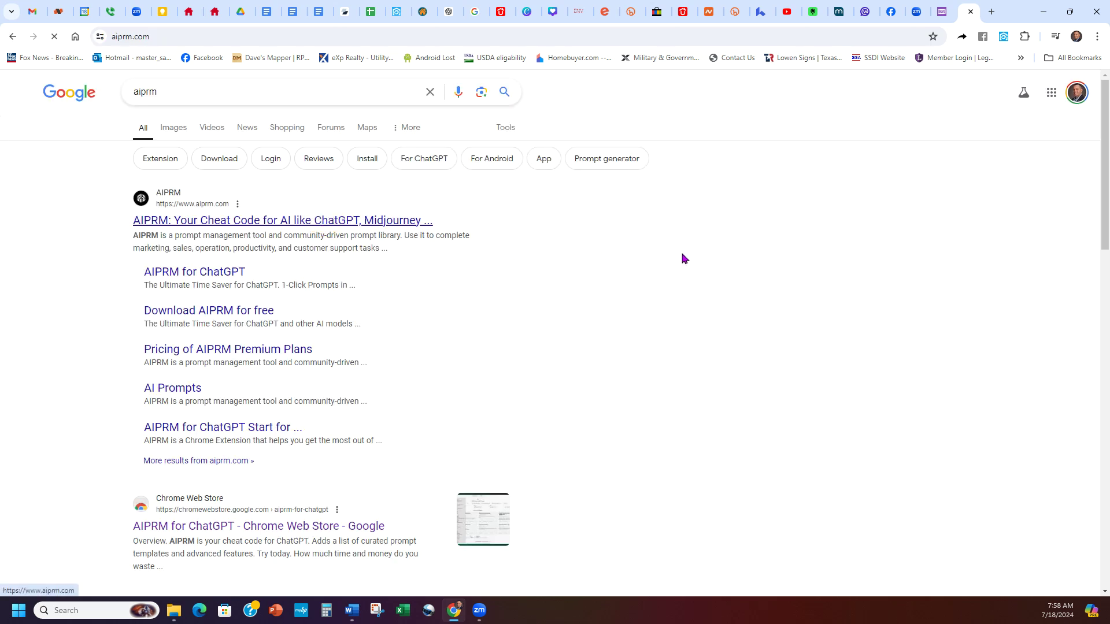
scroll(790, 278, "down", 5)
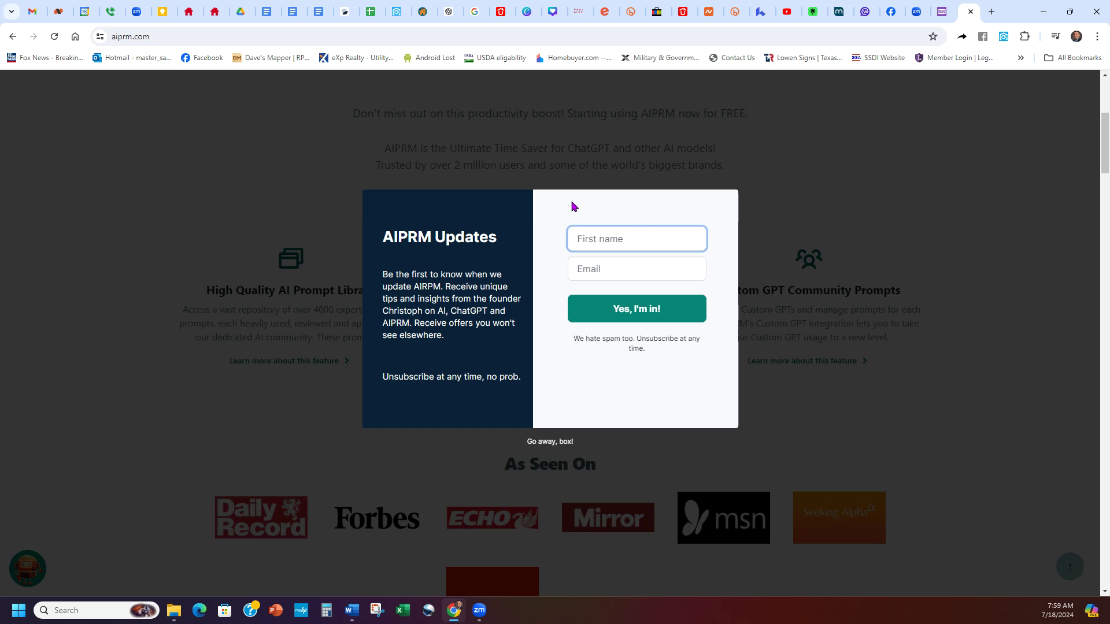
left_click(970, 13)
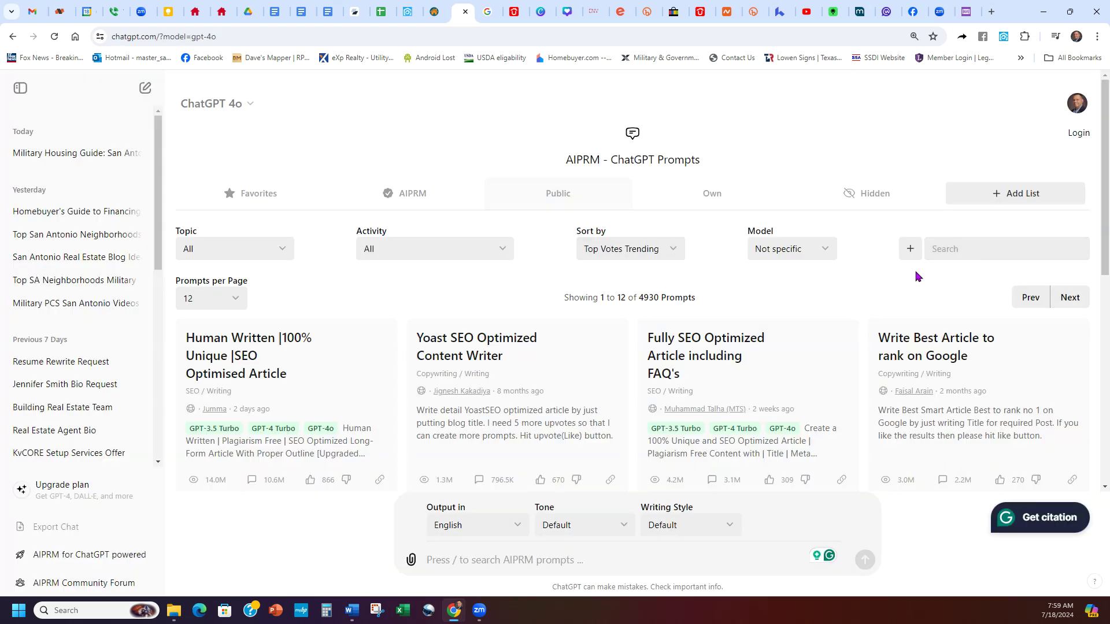
Look through AIPRM's public prompts, highlight the total prompt count, and briefly revisit the Instagram prompts document before returning to ChatGPT
scroll(830, 280, "down", 3)
scroll(726, 260, "up", 1)
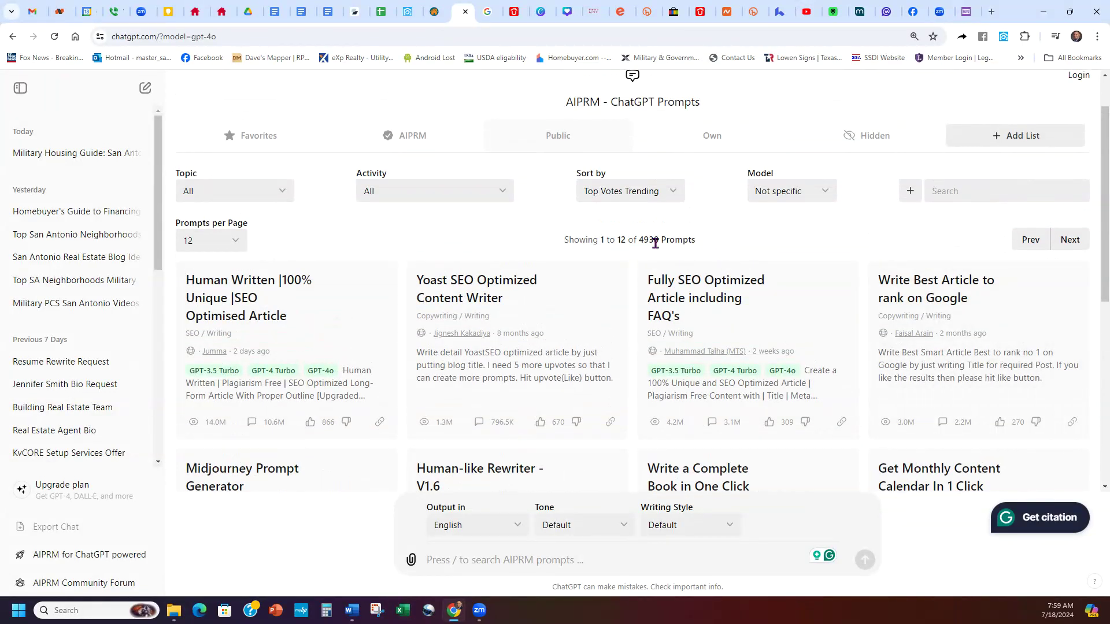
left_click_drag(640, 237, 706, 241)
left_click(707, 242)
left_click(273, 12)
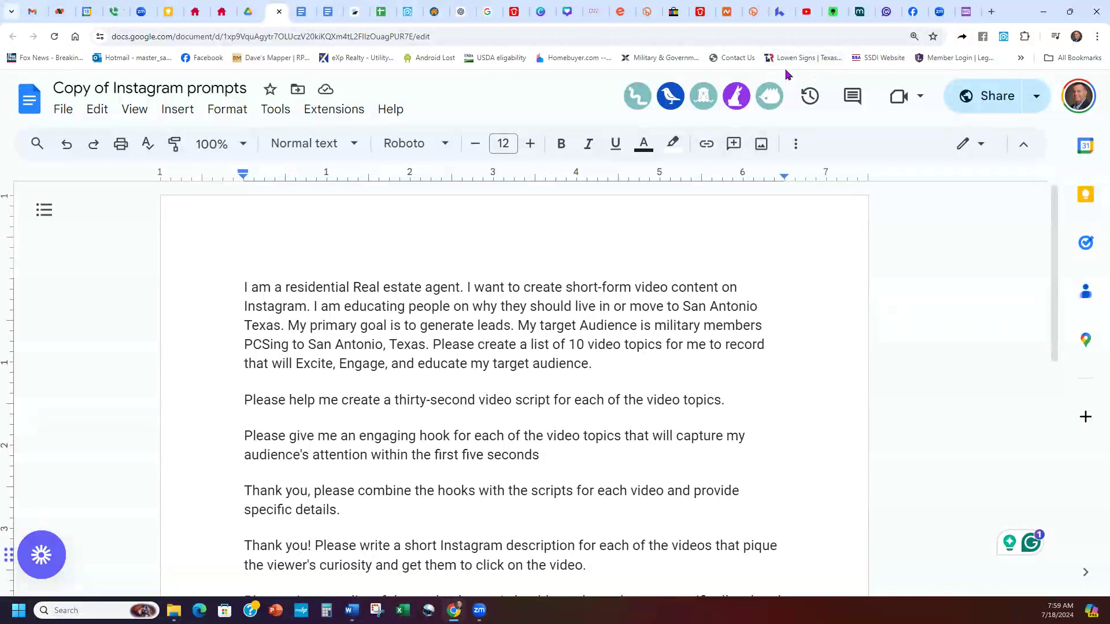
left_click(461, 11)
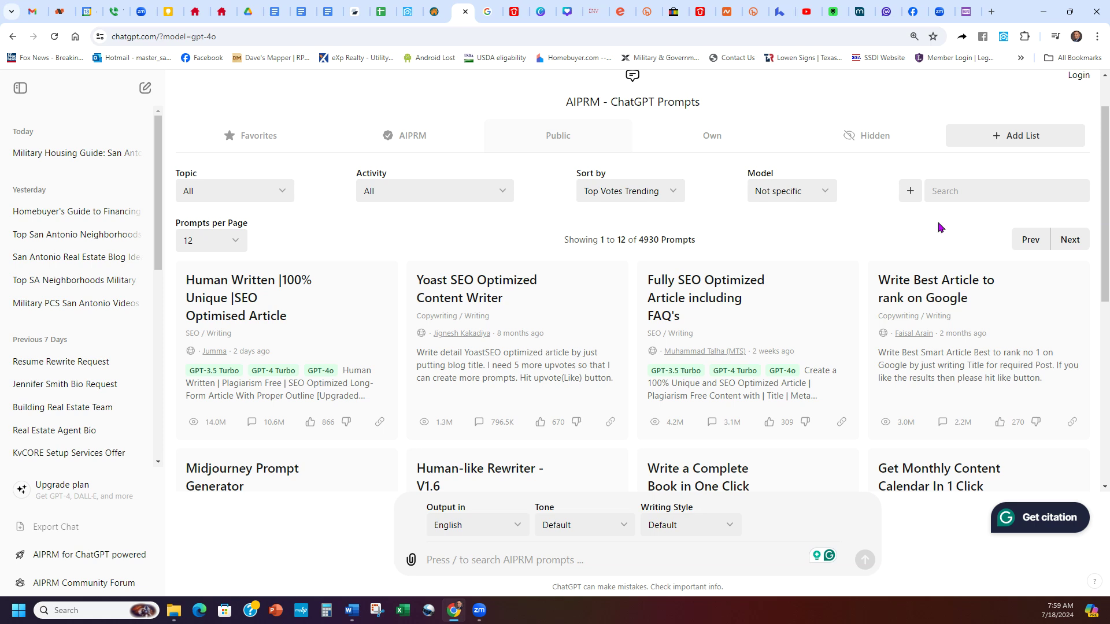
Search the AIPRM prompts for "book" and load the "Write a Complete Book in One Click" prompt, ready for a topic
scroll(520, 231, "up", 1)
left_click(581, 160)
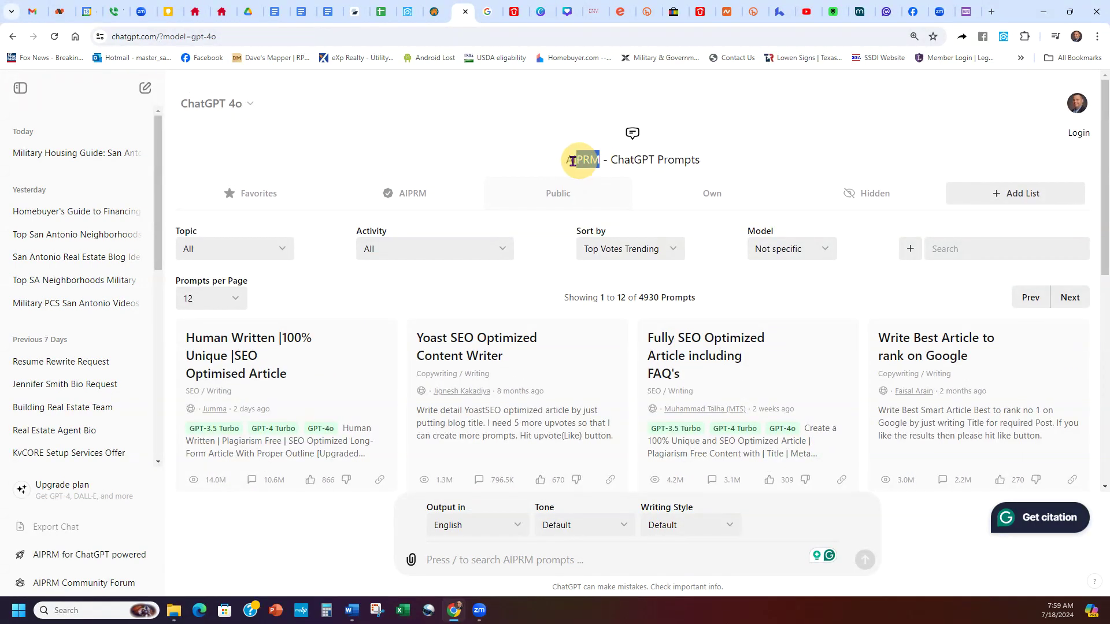
double_click(581, 160)
left_click(996, 246)
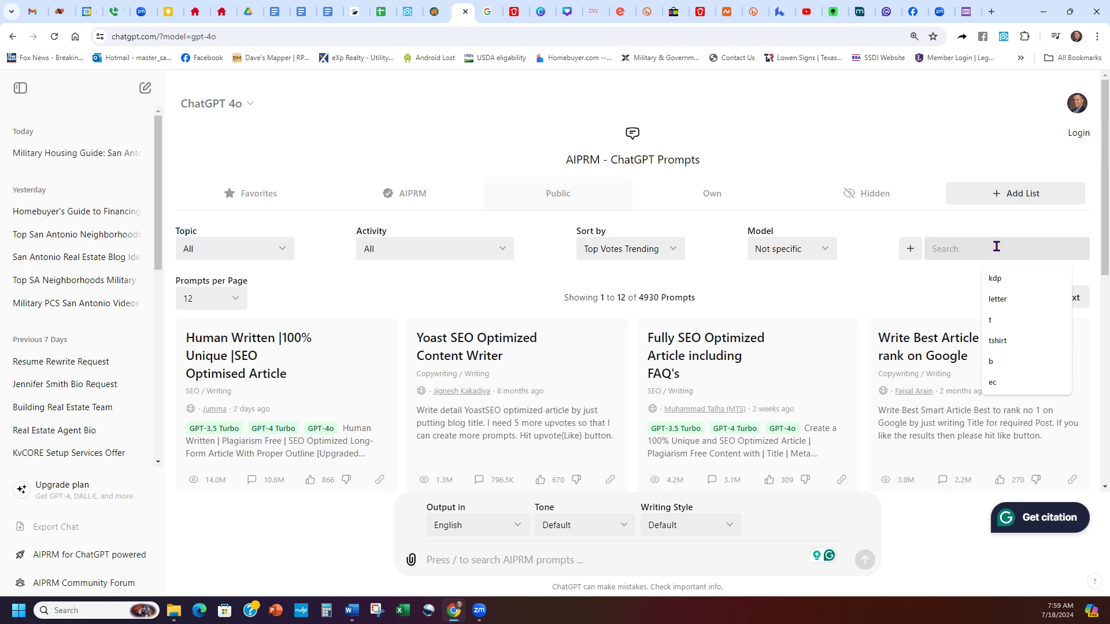
type("book")
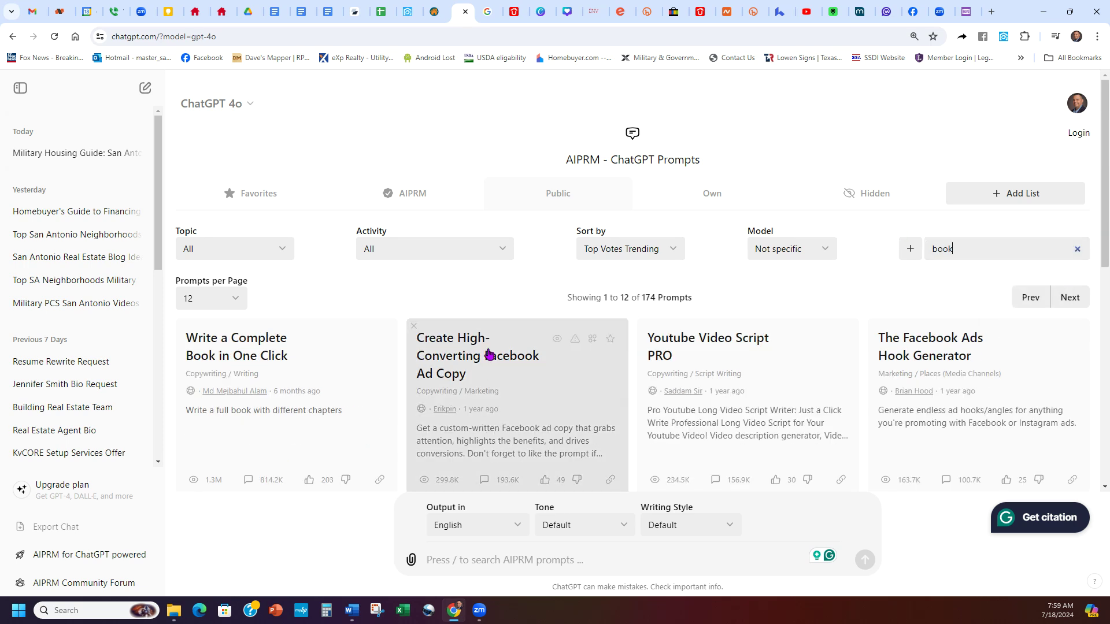
scroll(515, 323, "down", 4)
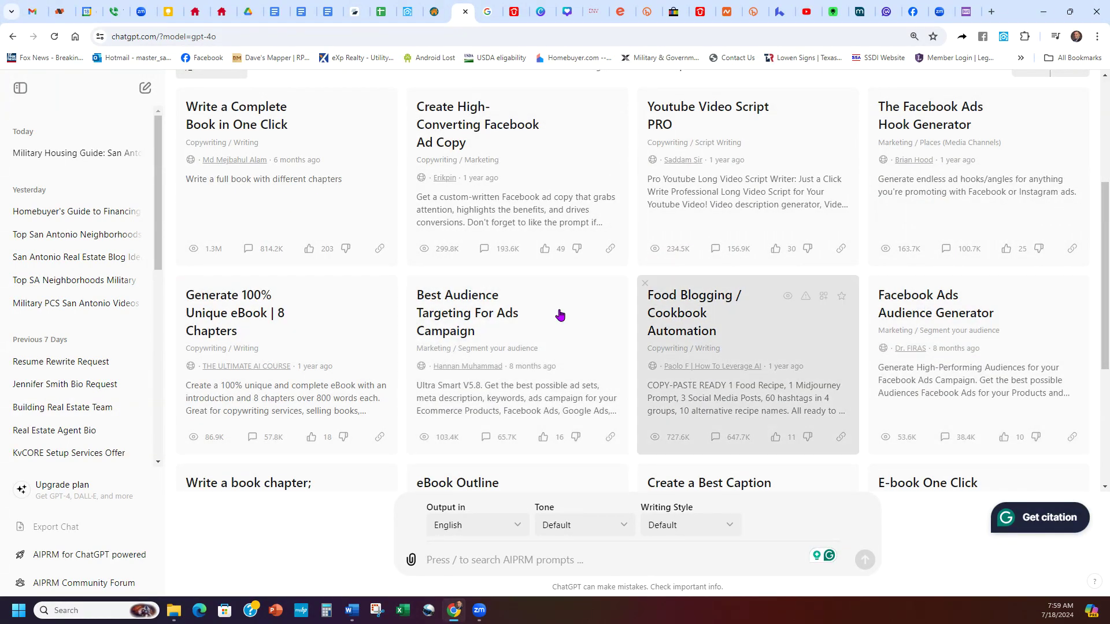
scroll(327, 338, "up", 2)
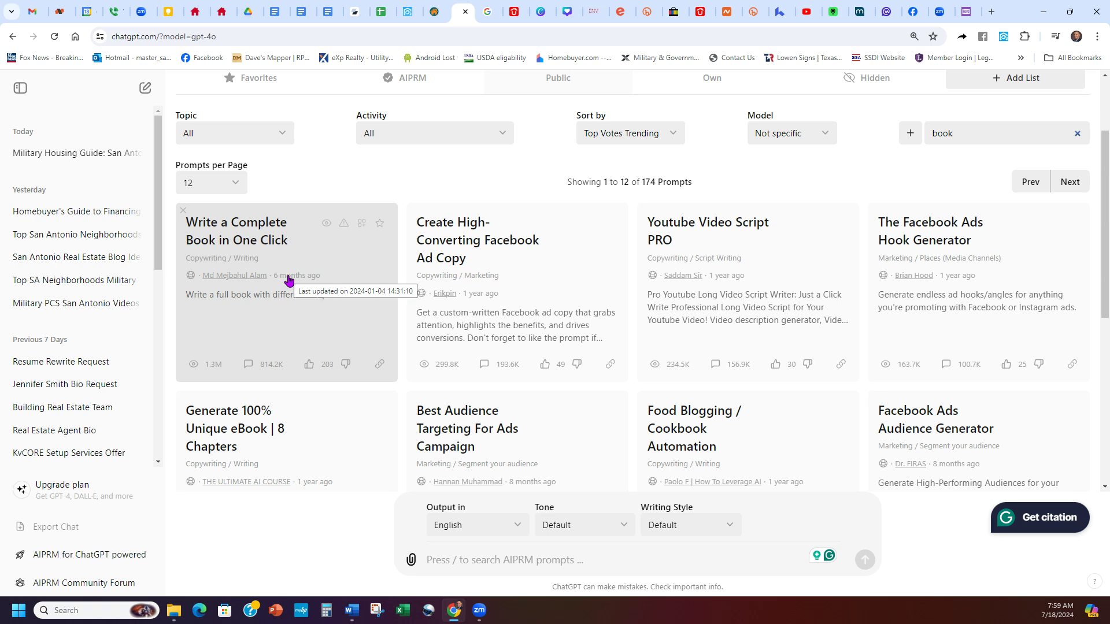
left_click(289, 279)
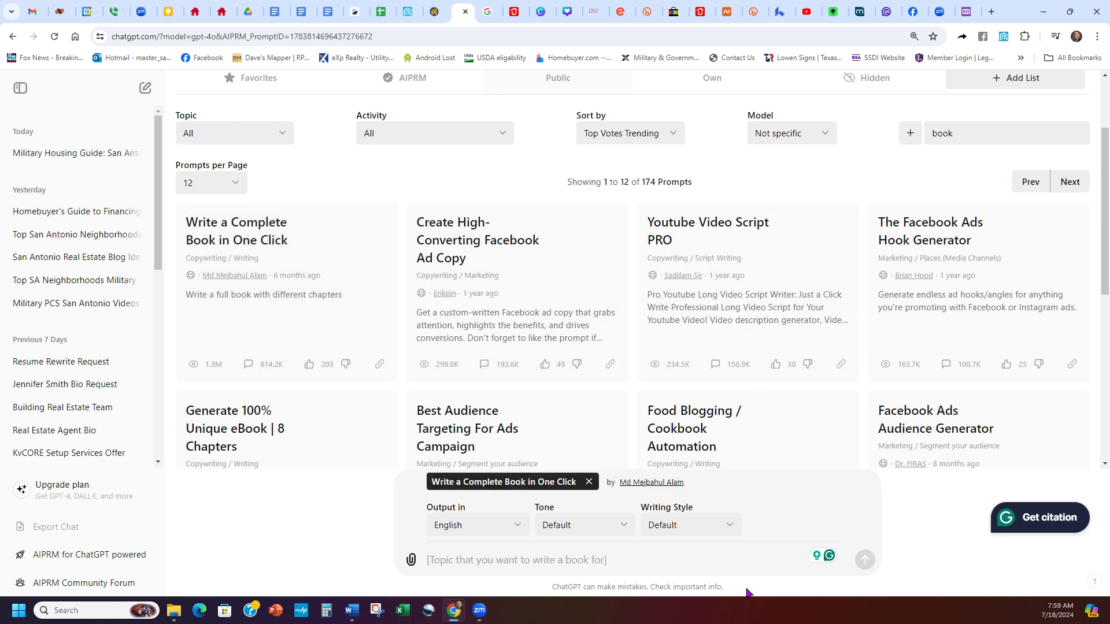
left_click(730, 564)
Switch to Google Drive and open the "chat gpt" folder inside My Drive's Kv CORE folder
left_click(334, 6)
left_click(300, 7)
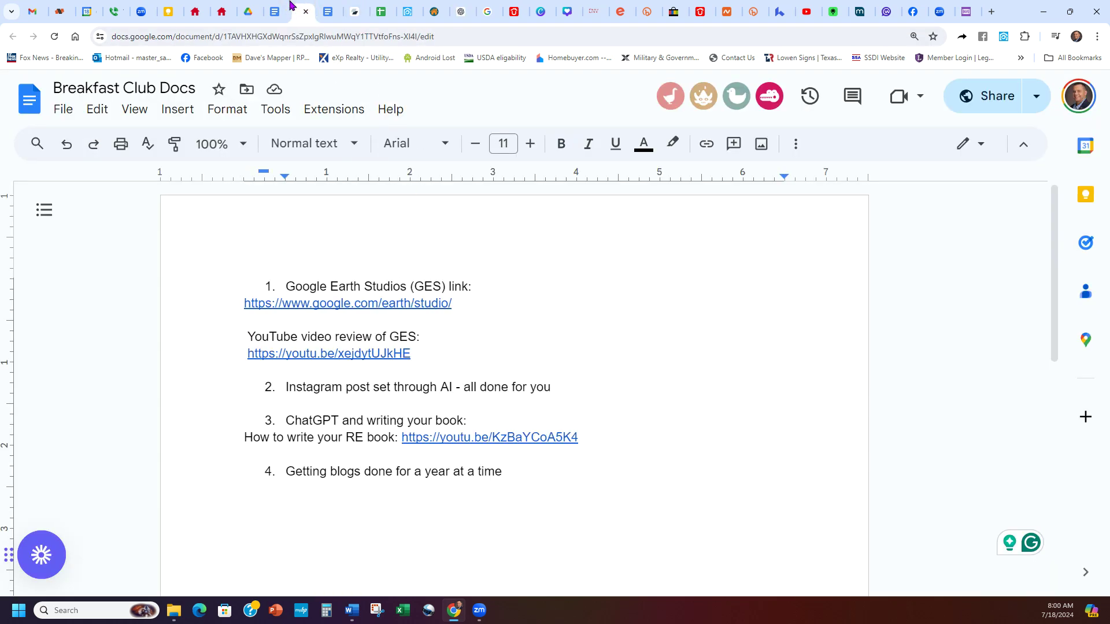
left_click(248, 11)
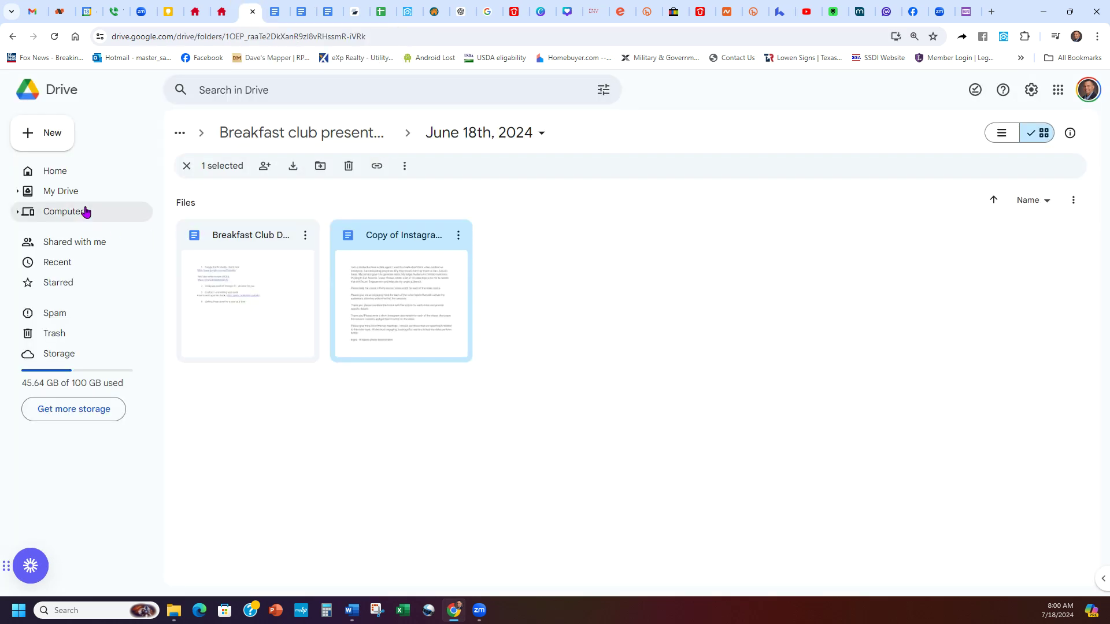
left_click(77, 193)
left_click(710, 315)
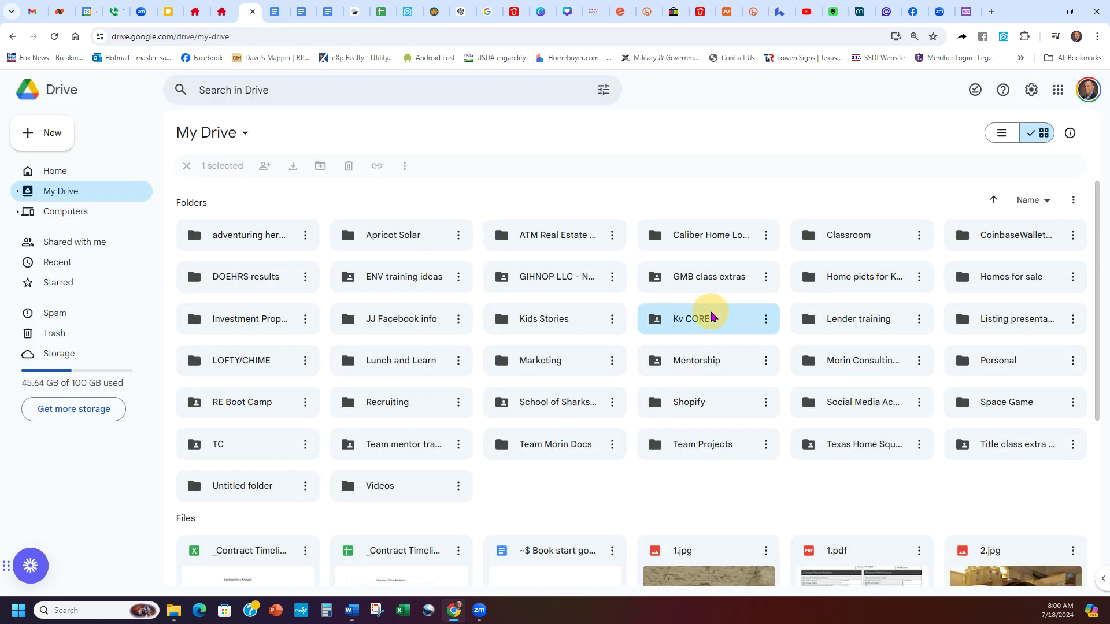
double_click(710, 315)
double_click(255, 319)
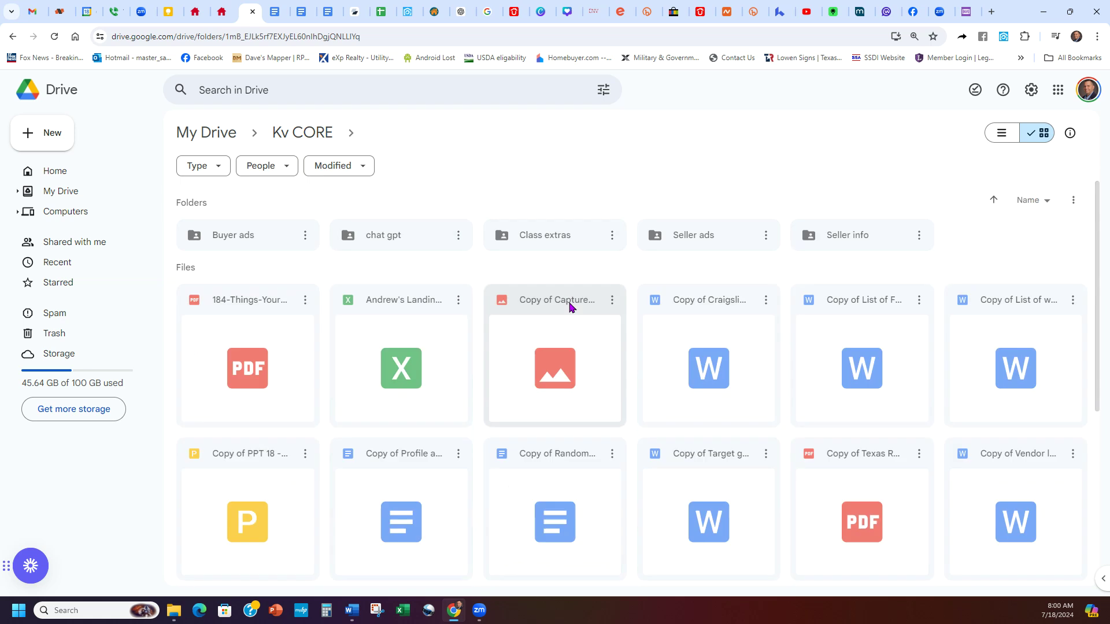
double_click(389, 235)
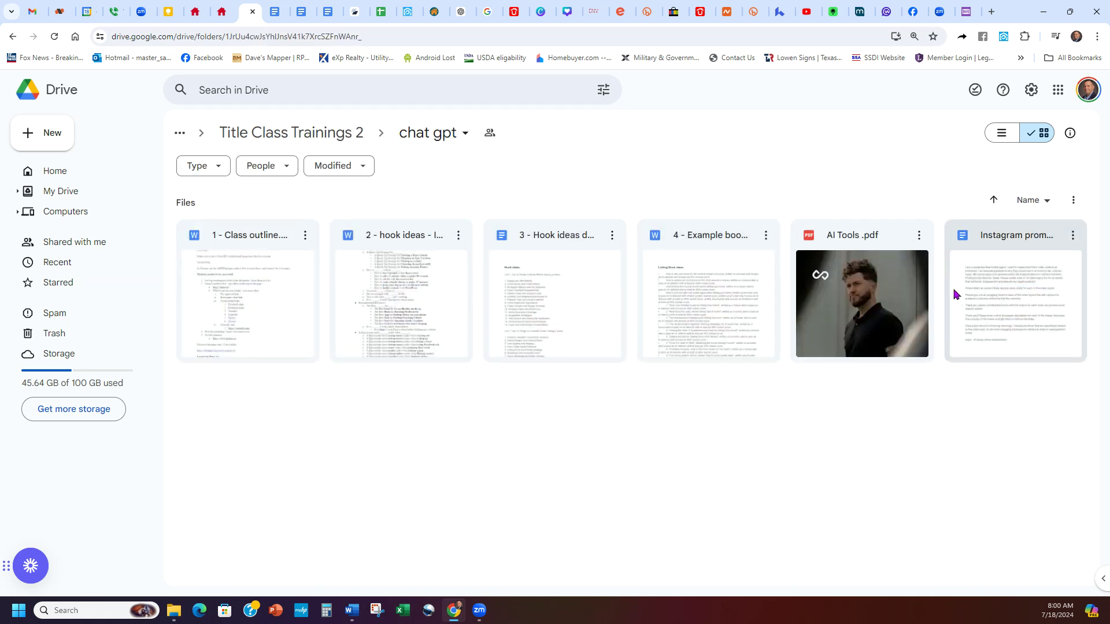
Open "4 - Example book titles and hook ideas" and review the book titles under the "Listing Book ideas:" heading
double_click(693, 280)
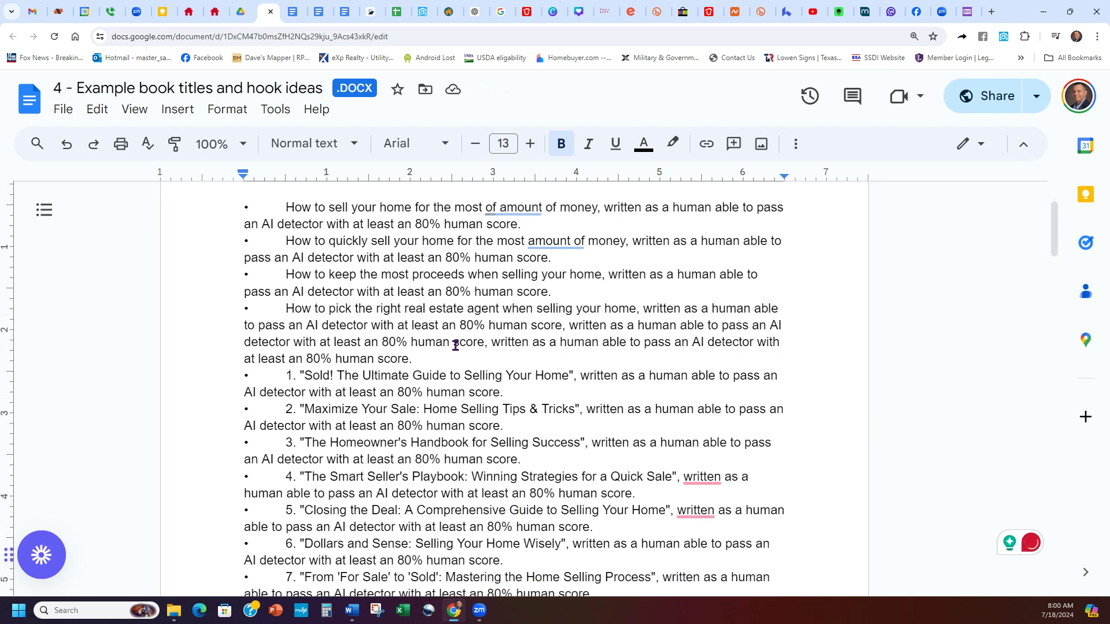
left_click_drag(386, 289, 240, 290)
left_click(431, 285)
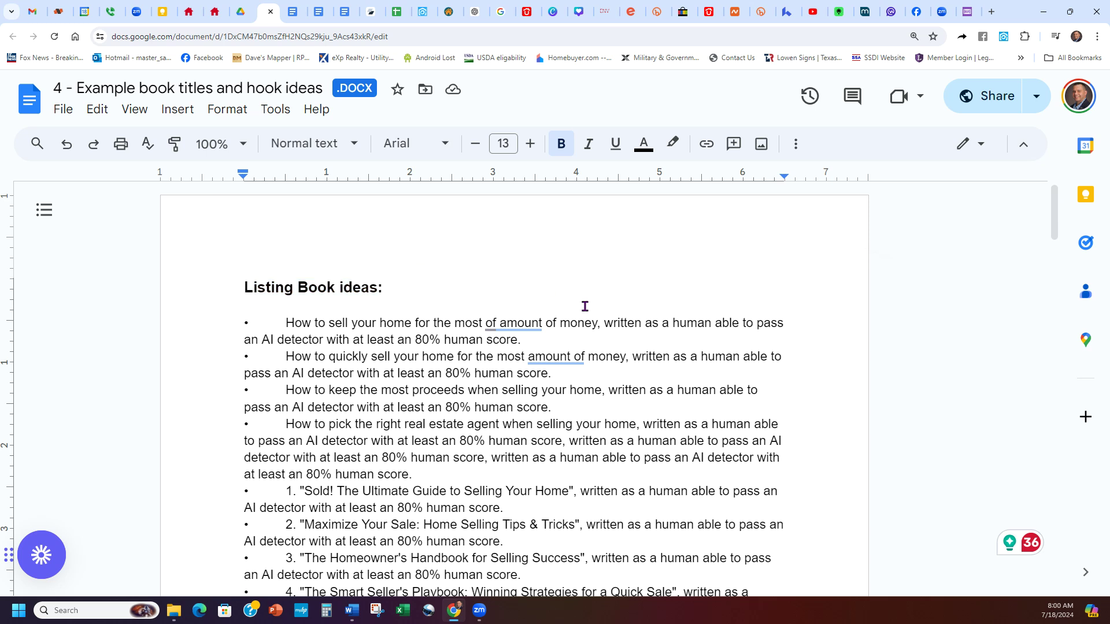
scroll(588, 303, "down", 3)
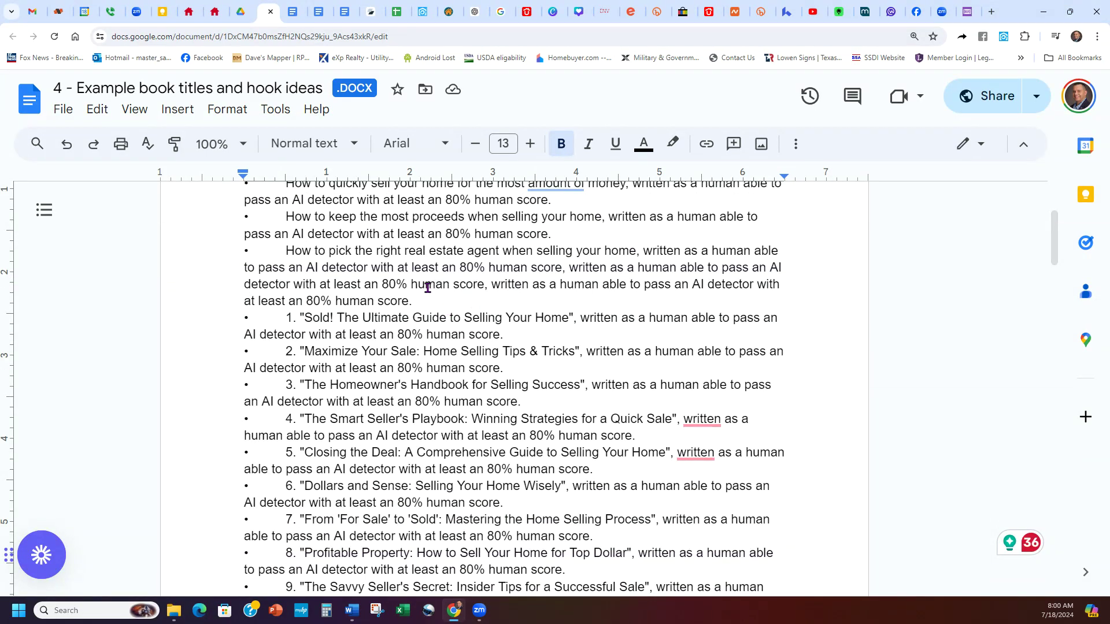
Remove the repeated "written as a human" wording from the "How to pick the right real estate agent when selling your home" entry and copy the entry
left_click_drag(280, 251, 564, 268)
left_click(575, 295)
left_click(564, 268)
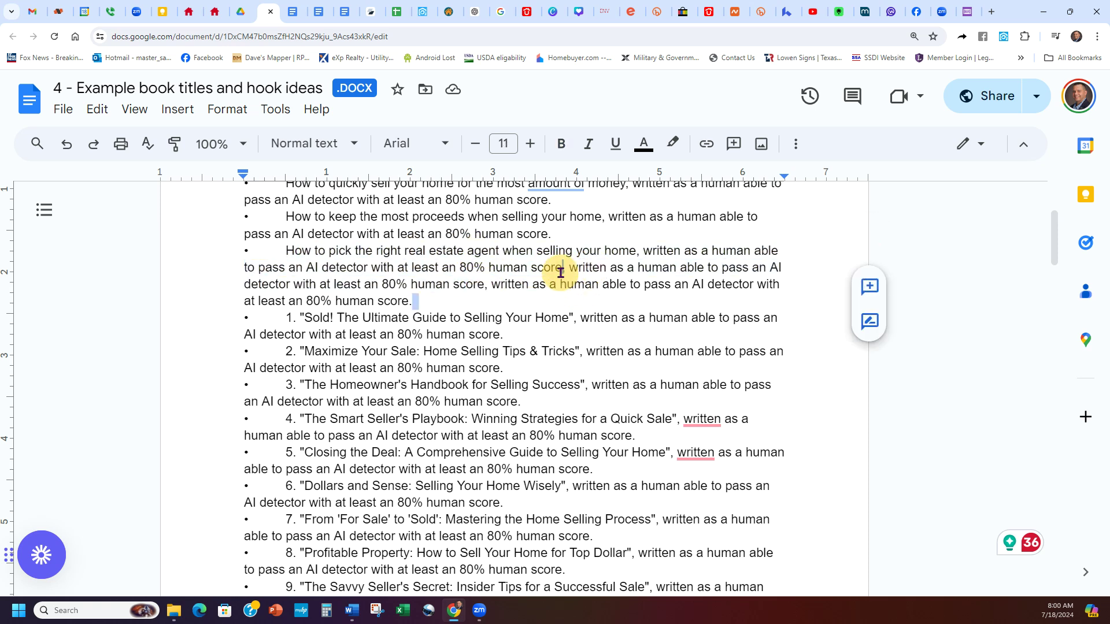
key("Return")
key("ctrl+z")
left_click_drag(503, 300, 285, 253)
key("ctrl+c")
key("BackSpace")
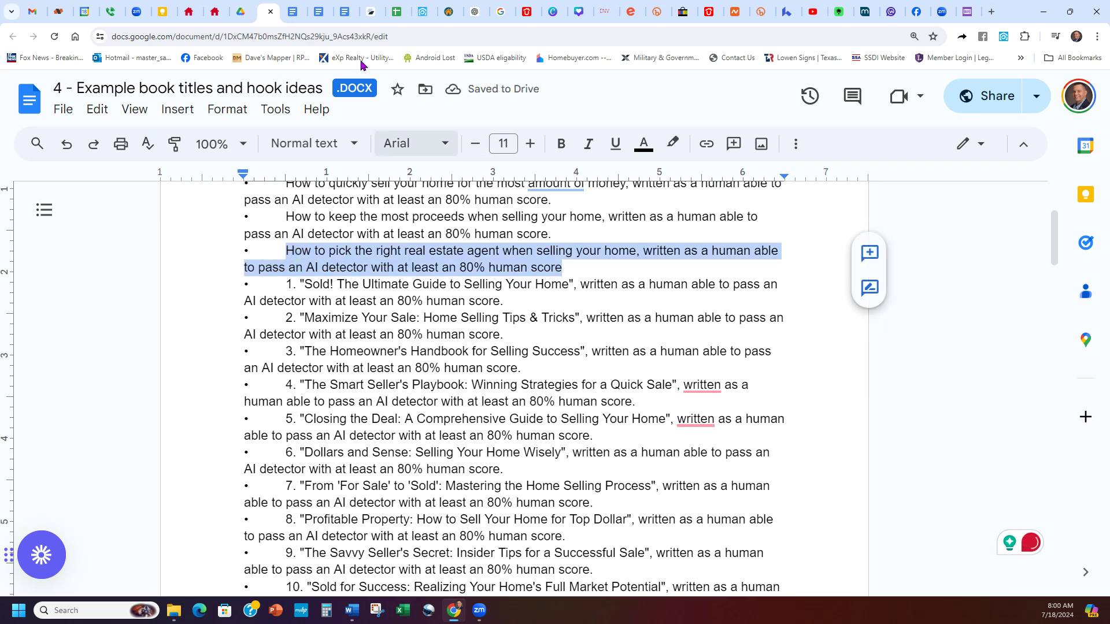
Switch to ChatGPT, paste the copied topic into the "Write a Complete Book in One Click" prompt and submit it
left_click(466, 8)
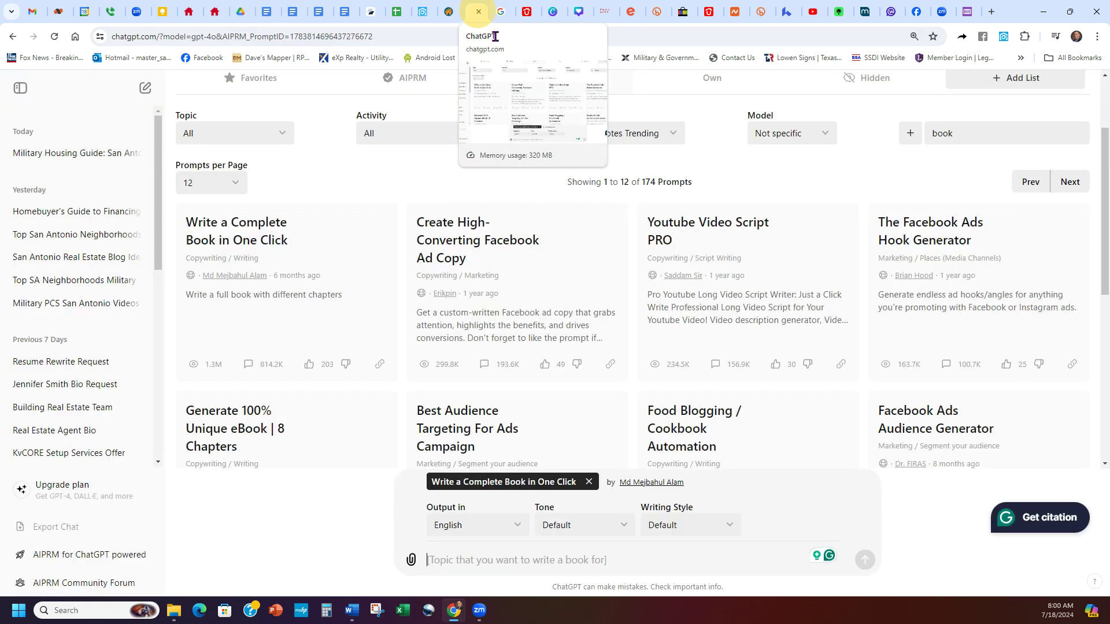
key("ctrl+v")
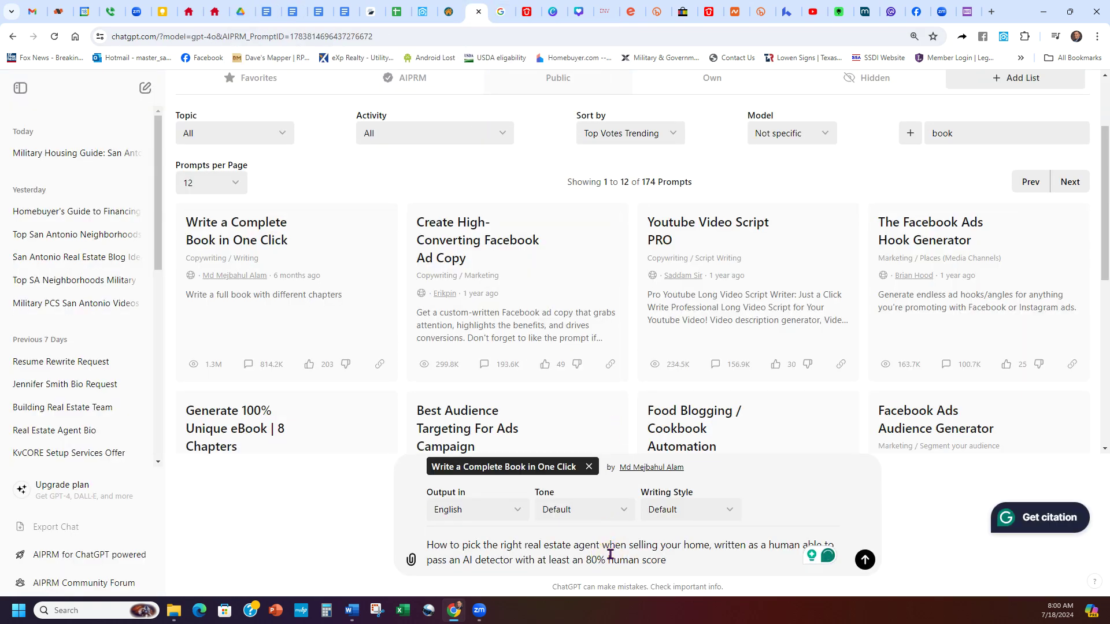
key("Return")
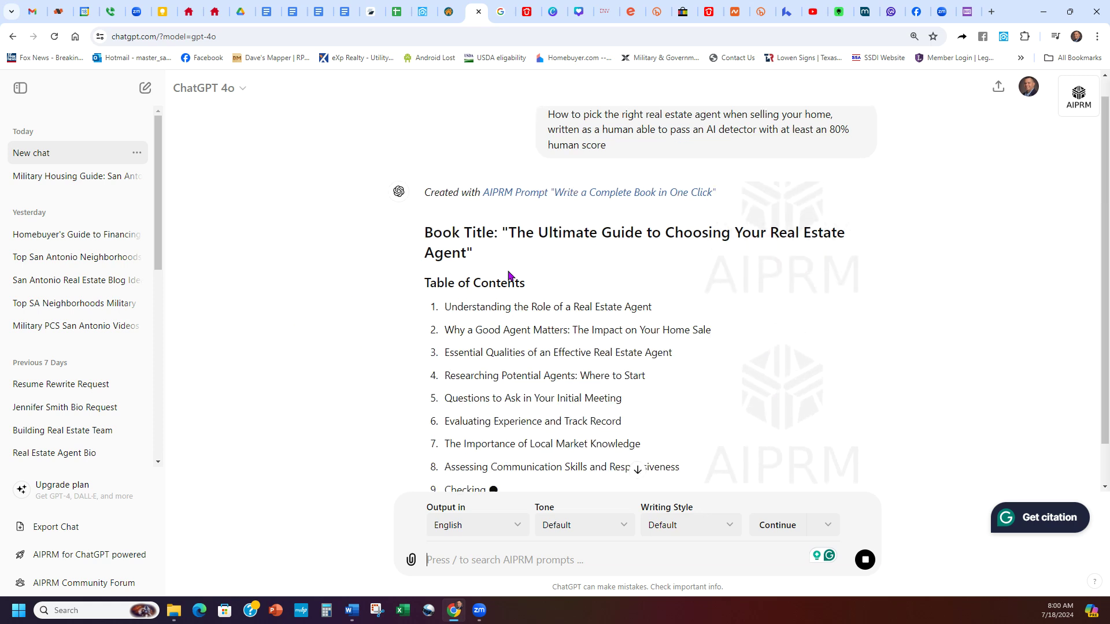
Follow the book as it is generated, reading the table of contents, introduction and first two chapters
scroll(532, 401, "down", 2)
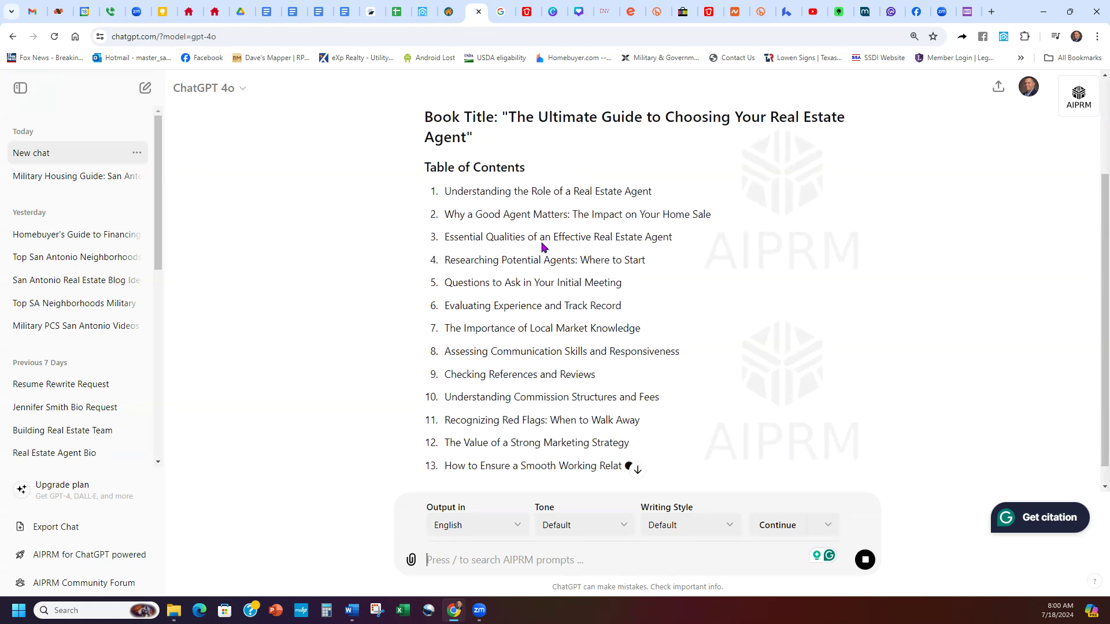
scroll(521, 287, "down", 2)
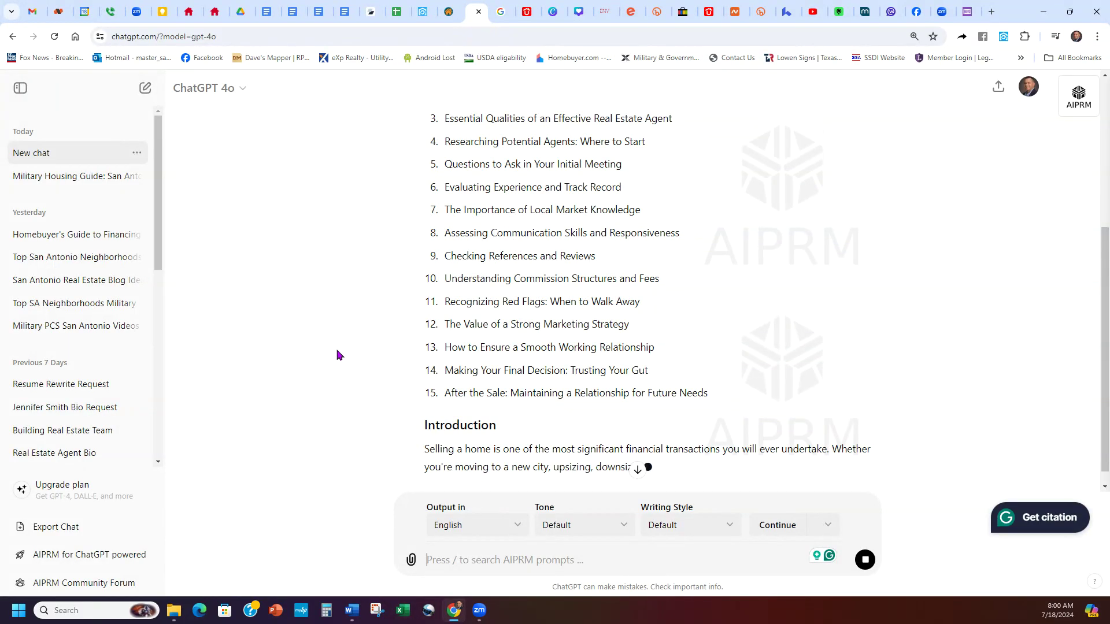
scroll(555, 297, "down", 1)
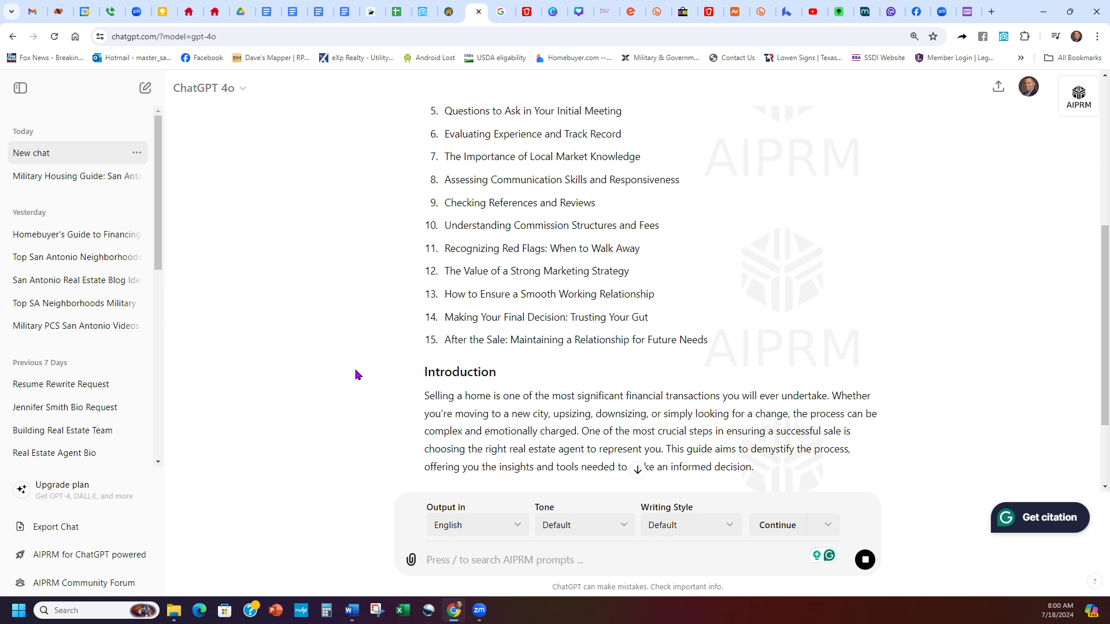
left_click(638, 470)
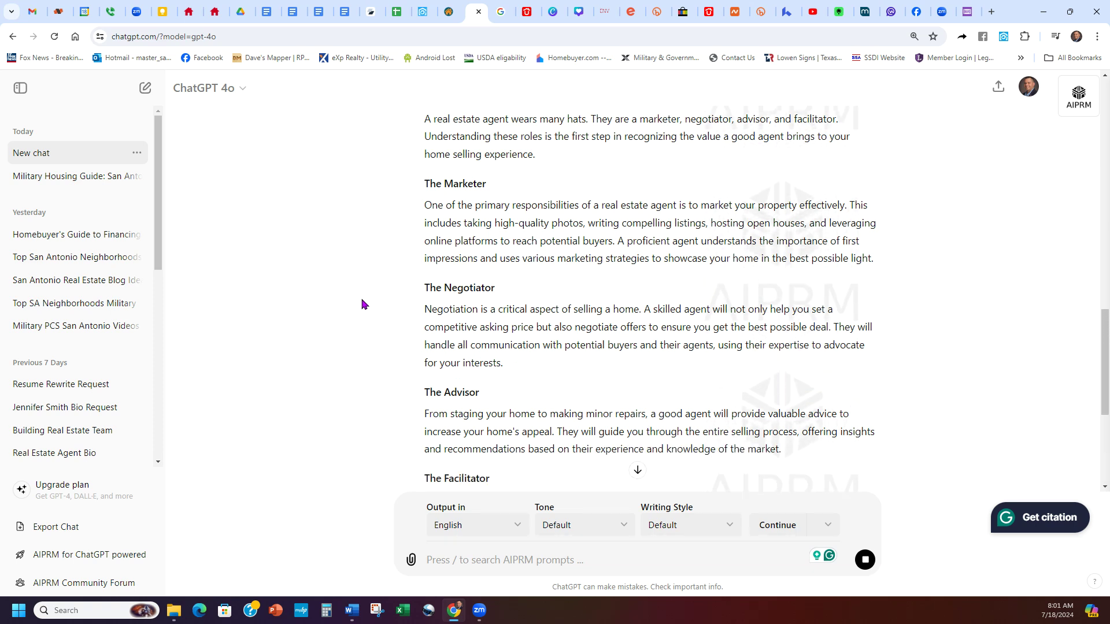
scroll(656, 282, "down", 5)
left_click(637, 469)
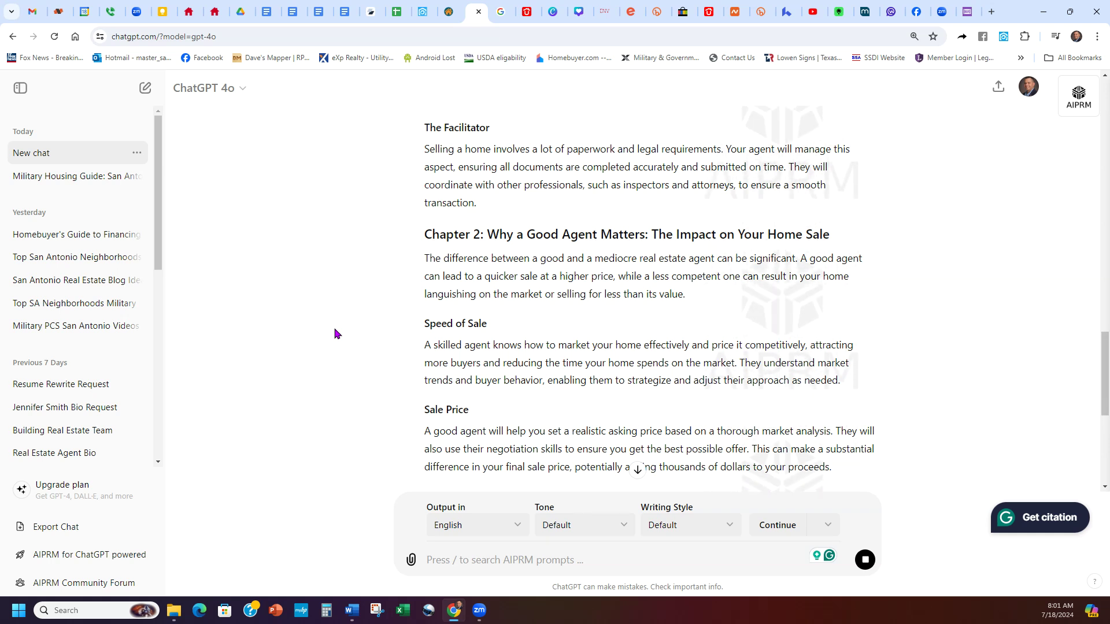
left_click(638, 469)
Go back to the start of the response, highlight the generated book title and review the full table of contents
scroll(653, 300, "up", 10)
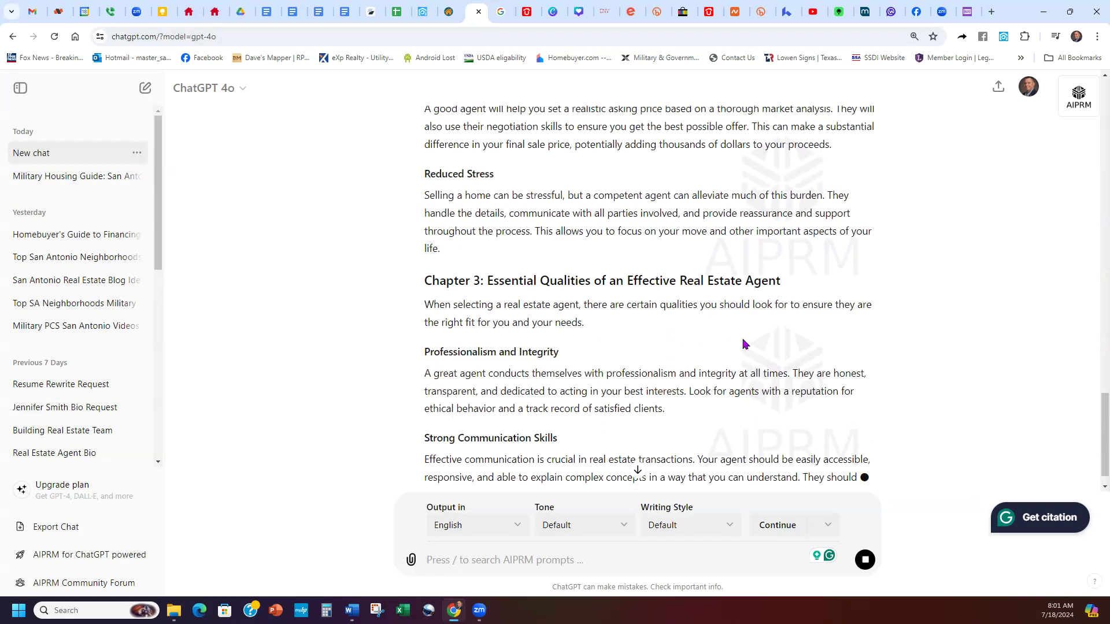
scroll(733, 345, "up", 12)
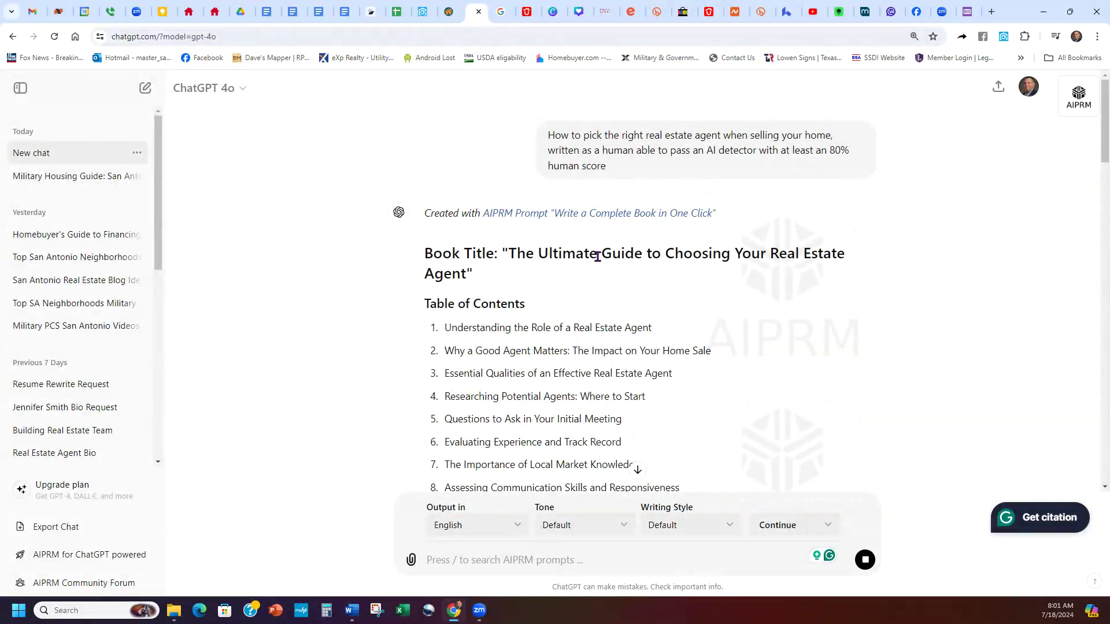
left_click_drag(508, 253, 528, 275)
left_click(528, 275)
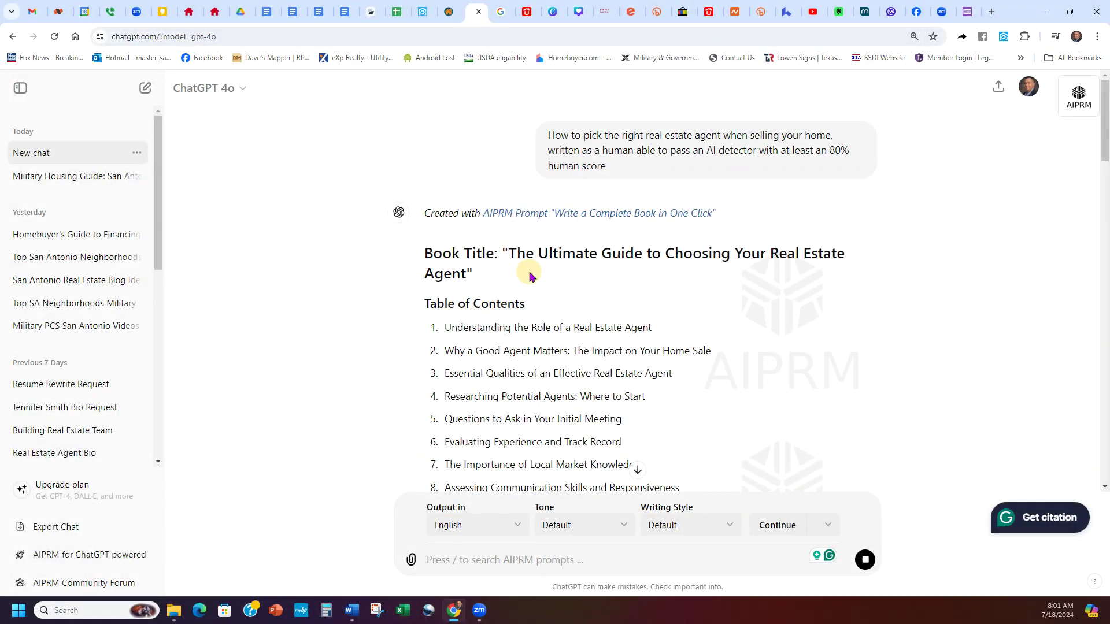
scroll(679, 315, "down", 4)
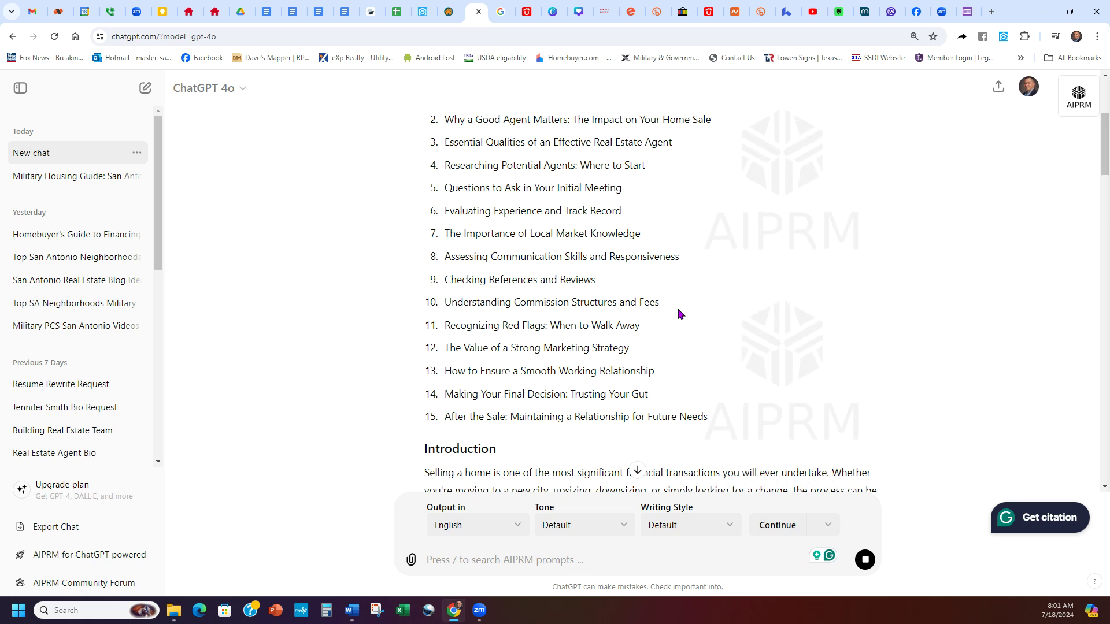
Follow the newly written text through Chapters 5 and 6 to the end of the response
left_click(638, 469)
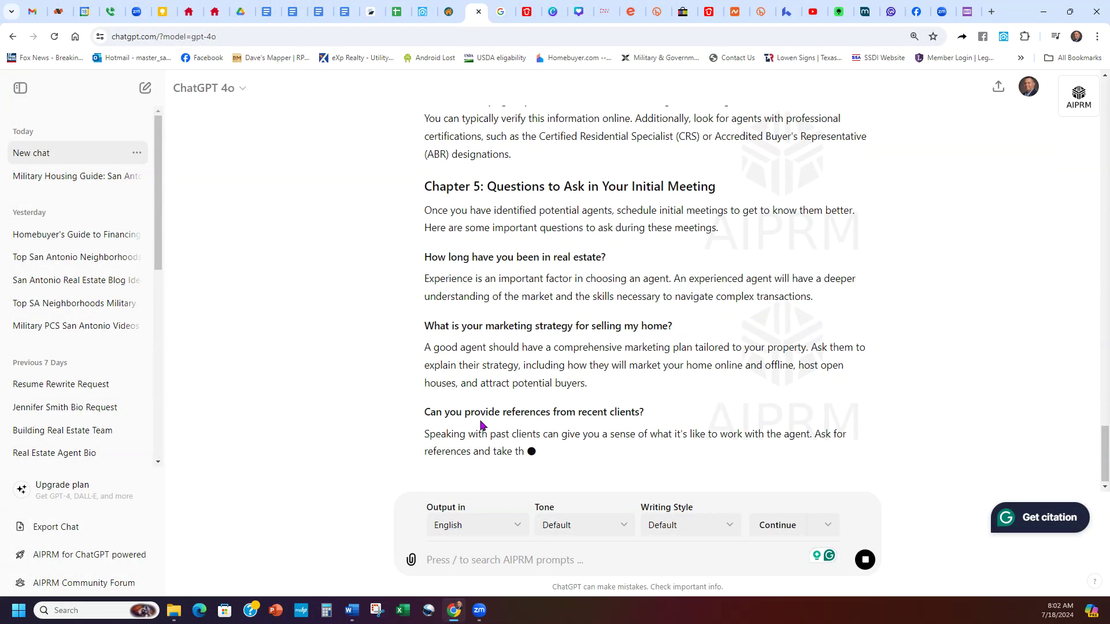
left_click(636, 470)
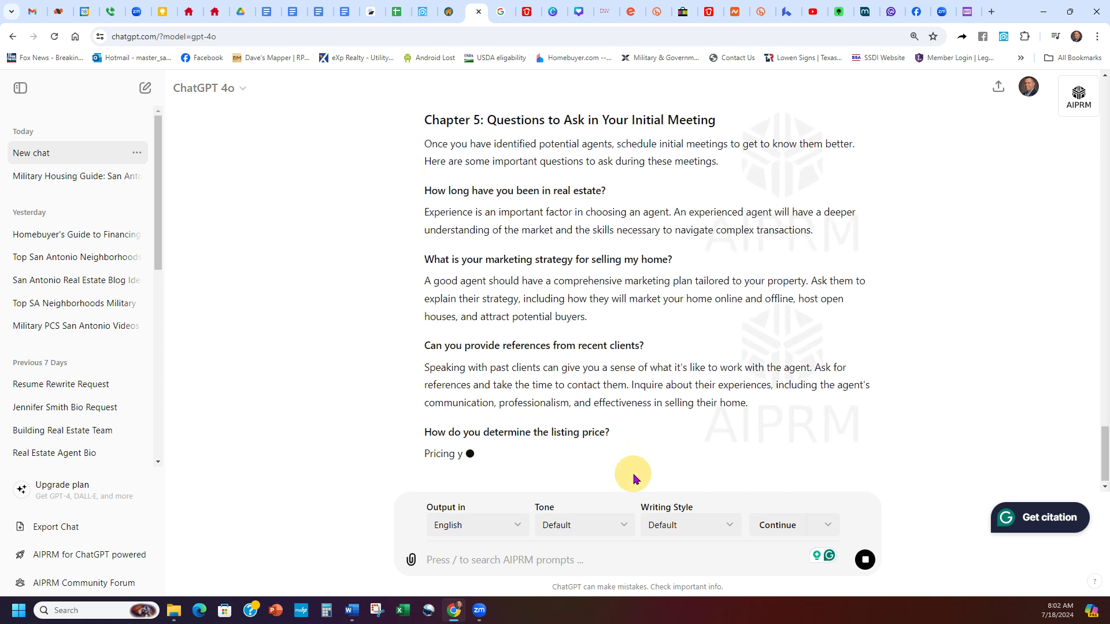
scroll(849, 457, "down", 2)
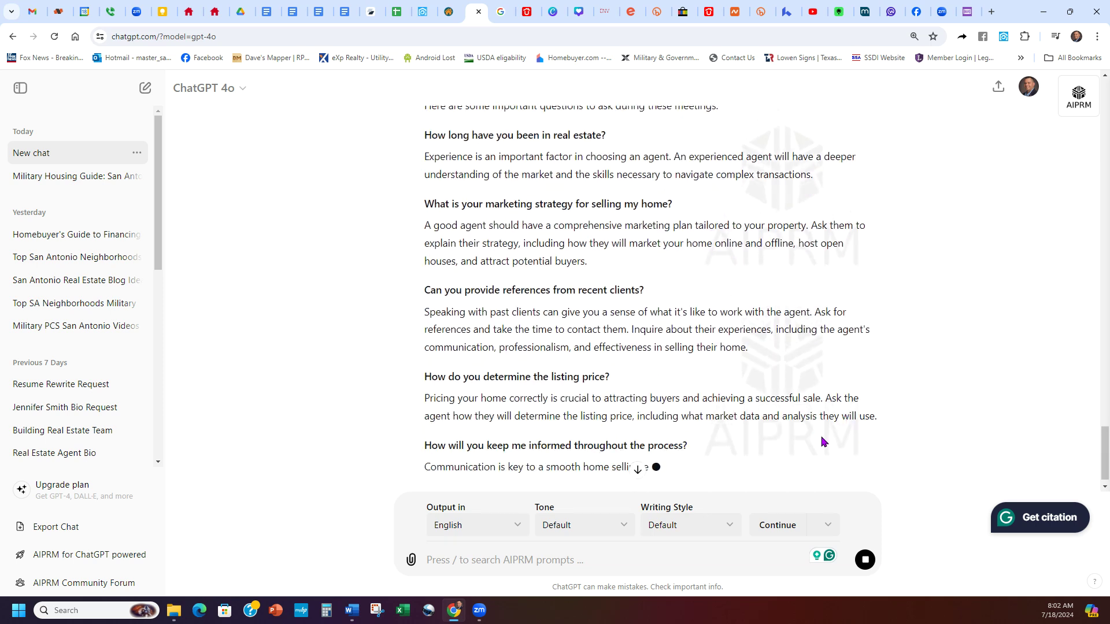
left_click(637, 470)
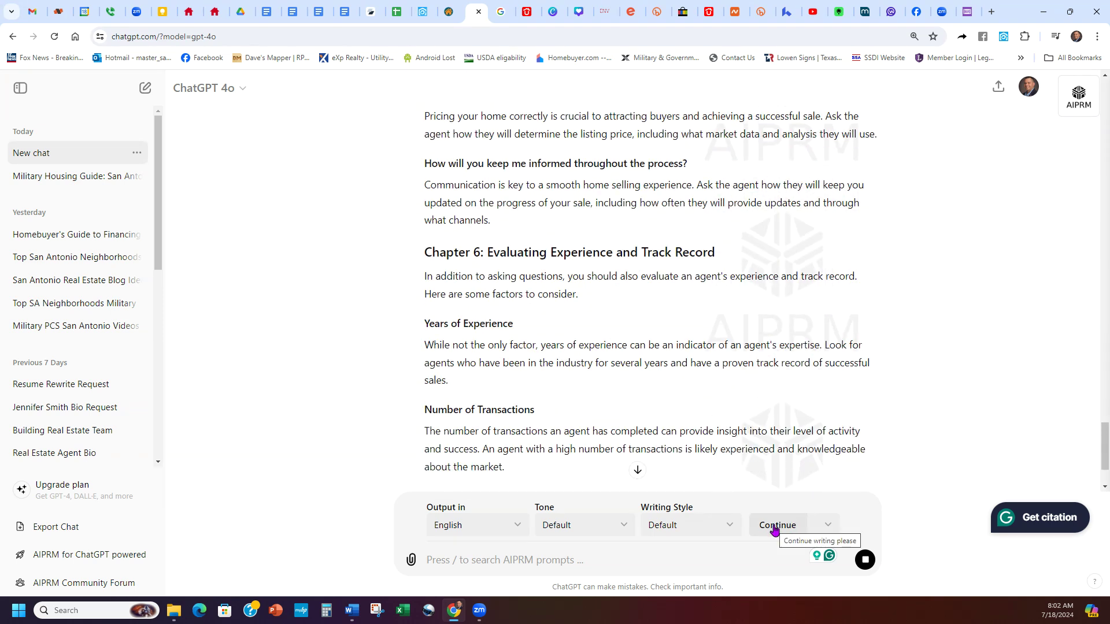
left_click(636, 471)
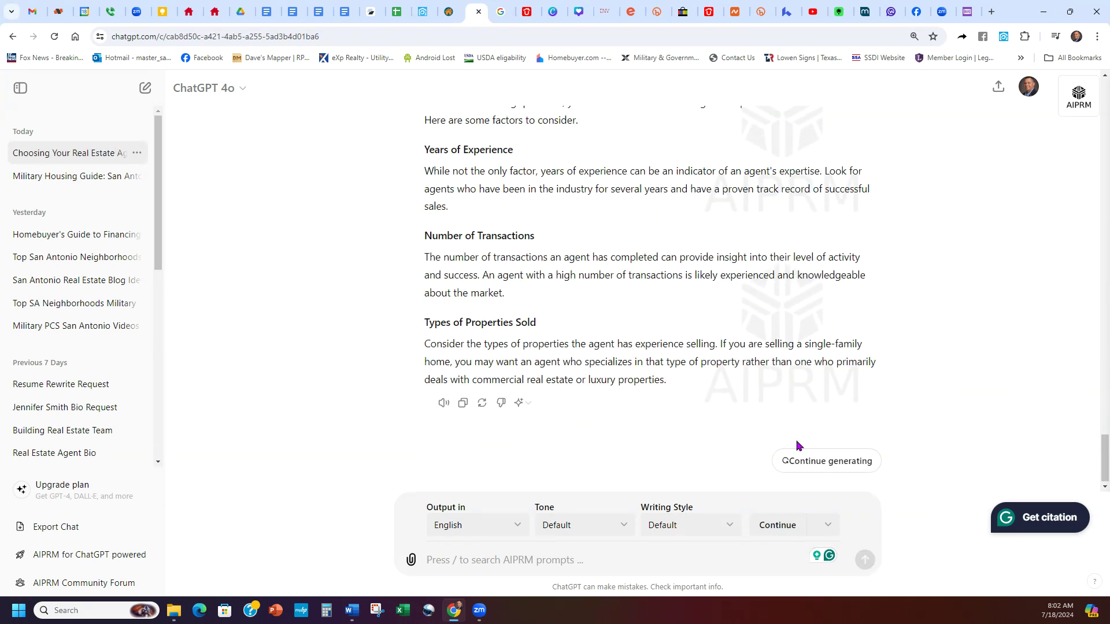
Have ChatGPT continue generating the book and follow the new chapters from Chapter 7 through Chapter 13
left_click(848, 465)
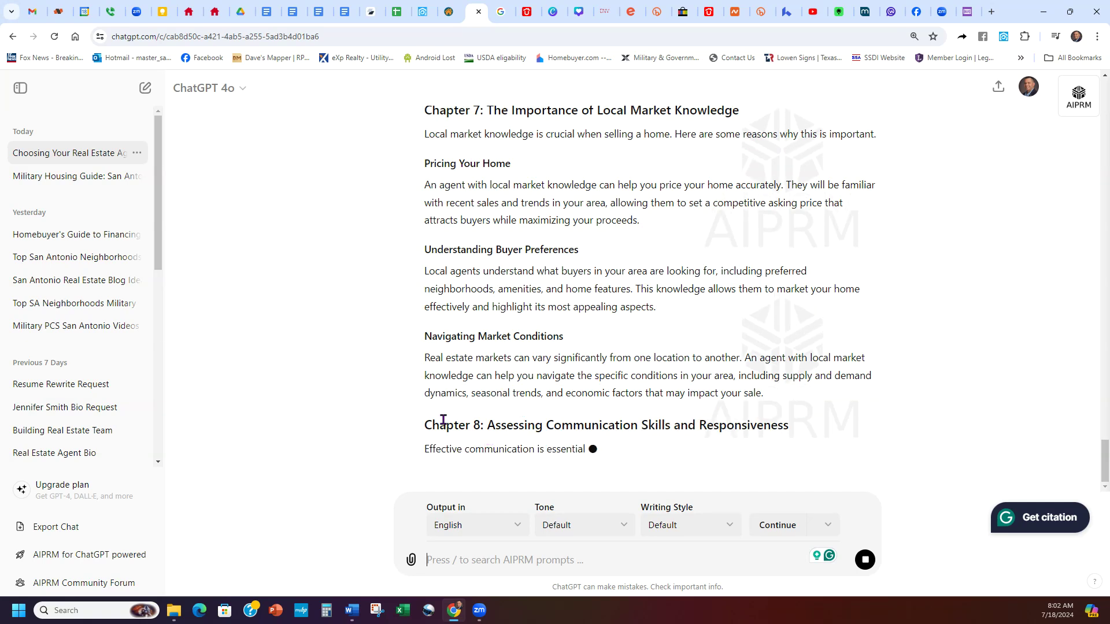
scroll(688, 315, "up", 3)
scroll(627, 268, "down", 5)
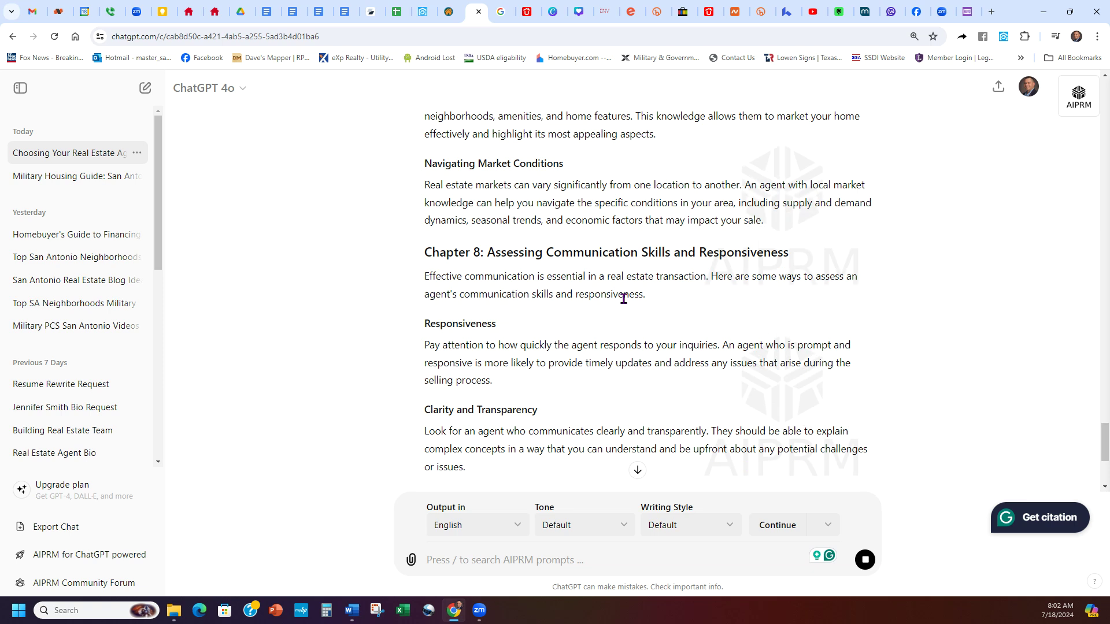
left_click(637, 470)
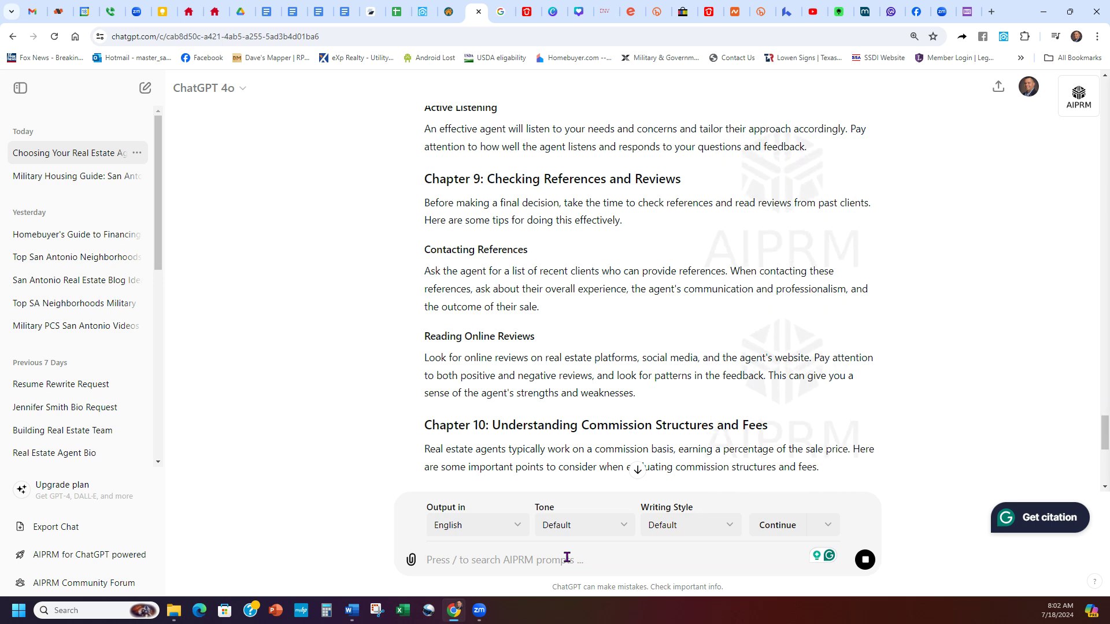
mouse_move(350, 614)
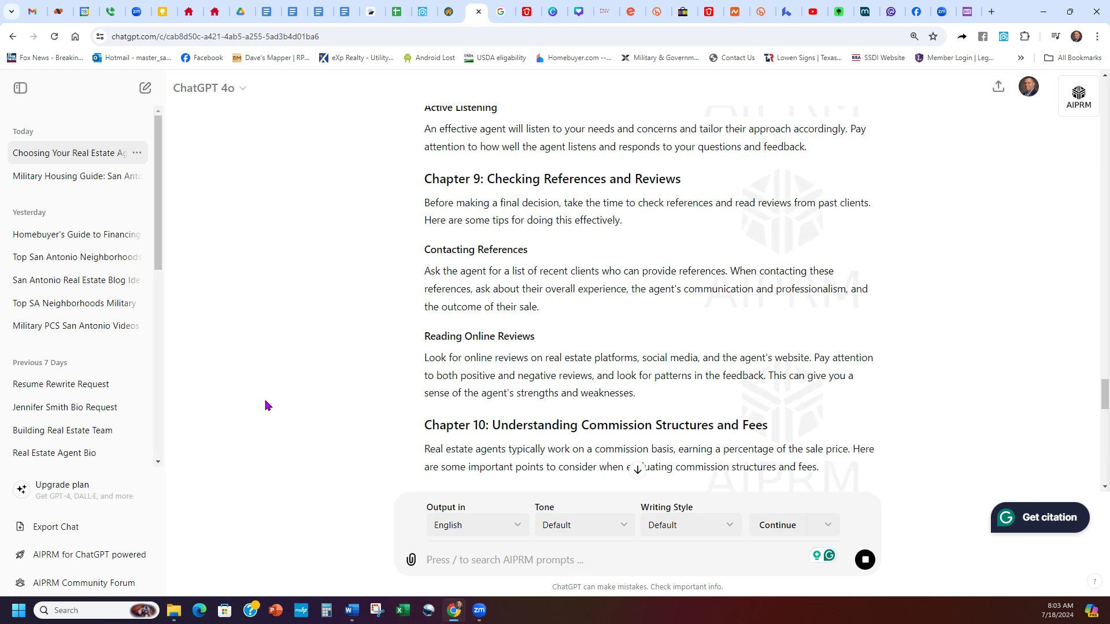
left_click(637, 470)
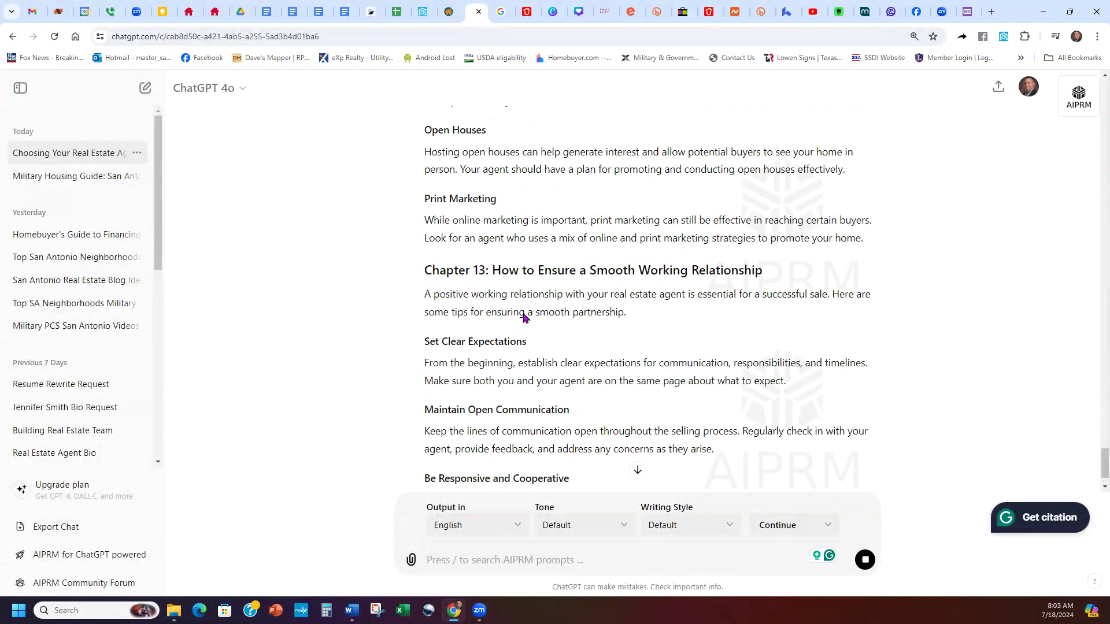
Search Google for "amamzon kdp" in a new tab and open the Amazon Kindle Direct Publishing site
left_click(990, 12)
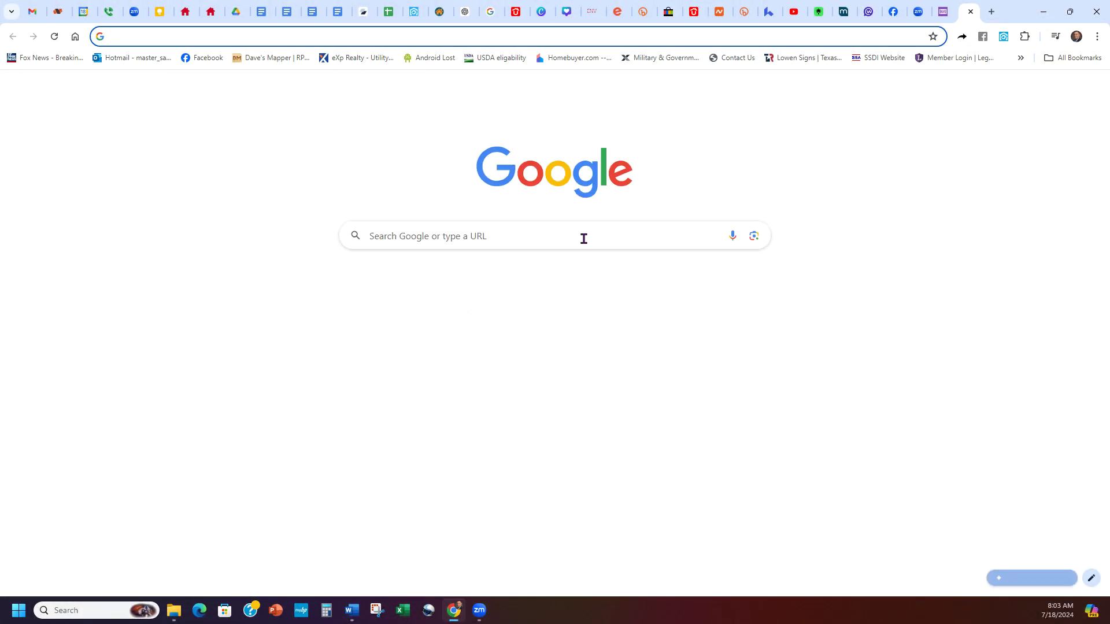
left_click(581, 234)
type("amamzo")
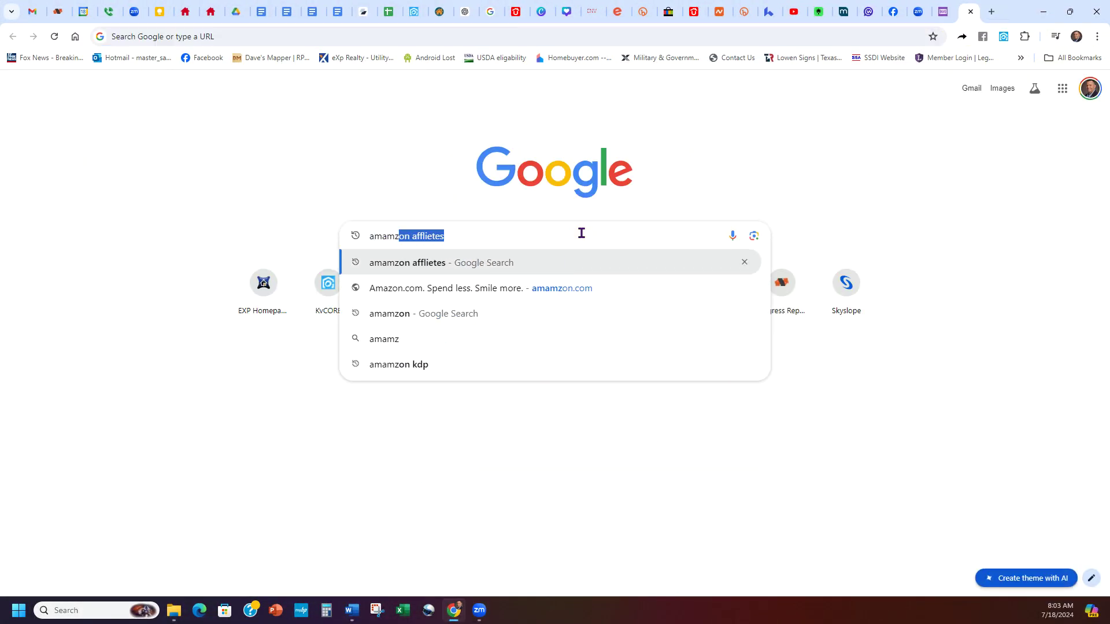
type("n ")
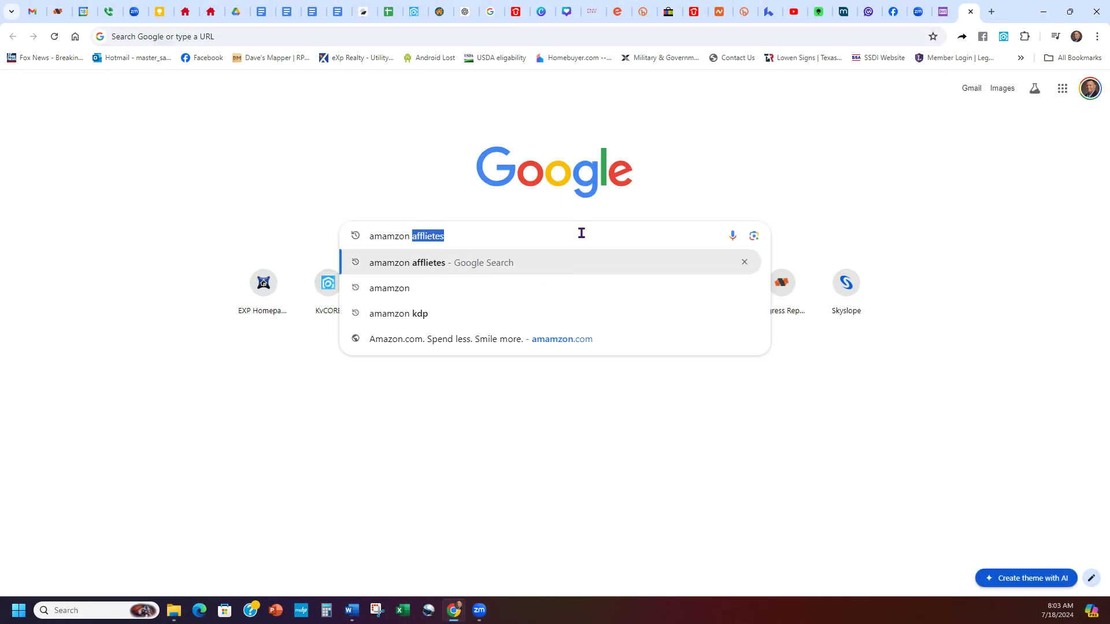
type("kdp]\\")
key("BackSpace")
key("BackSpace")
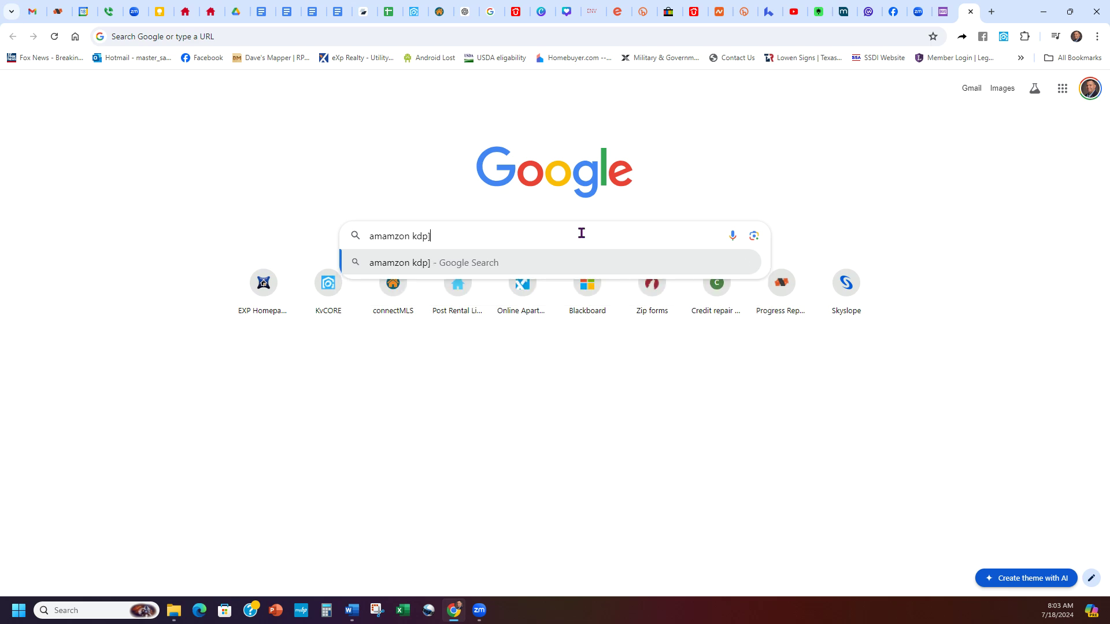
key("Return")
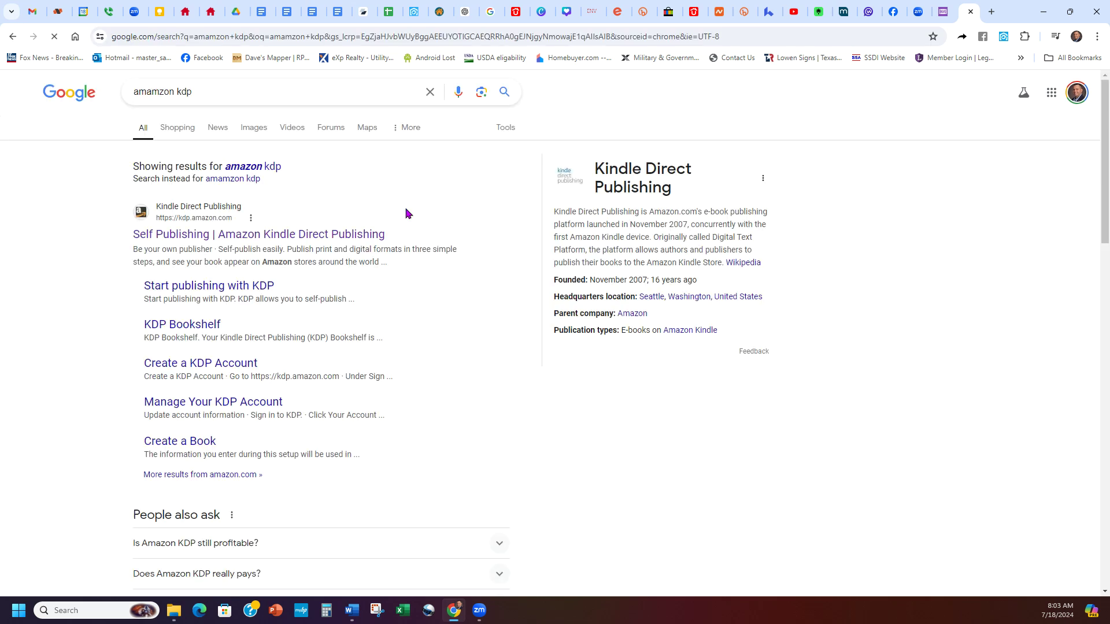
left_click(293, 240)
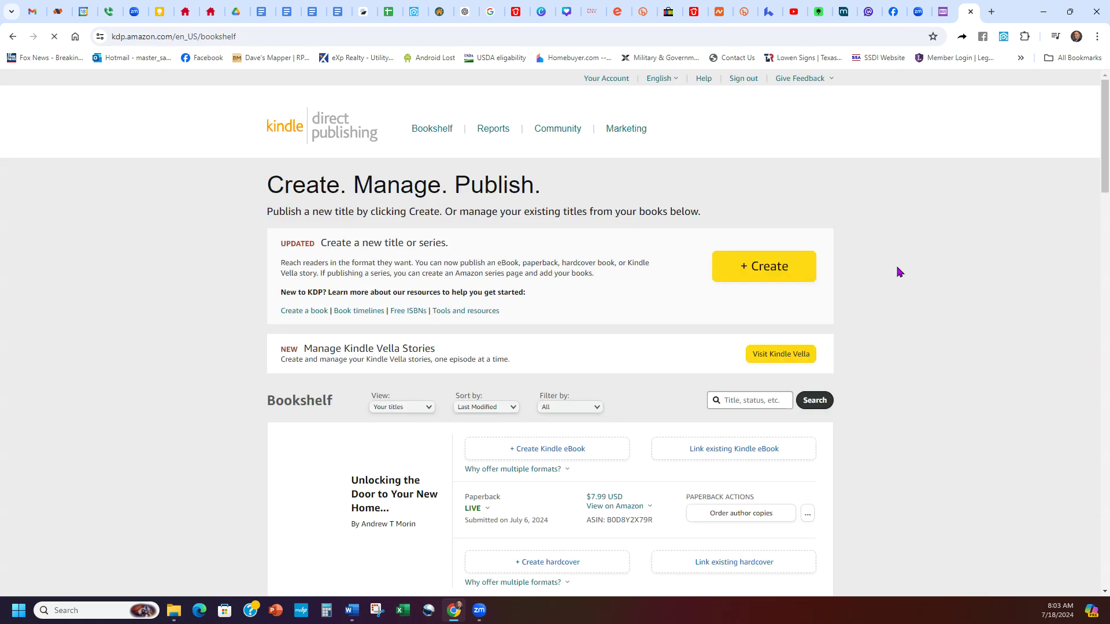
Look over the KDP bookshelf, view the format options for creating a new title, and return to the bookshelf's published books
scroll(901, 269, "down", 2)
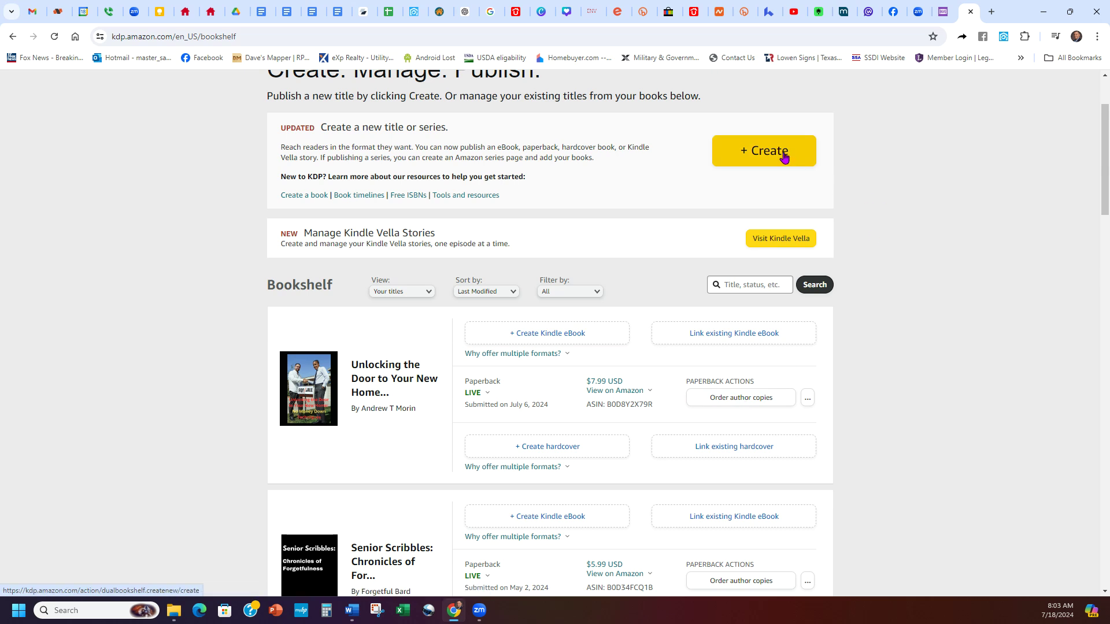
scroll(948, 252, "up", 2)
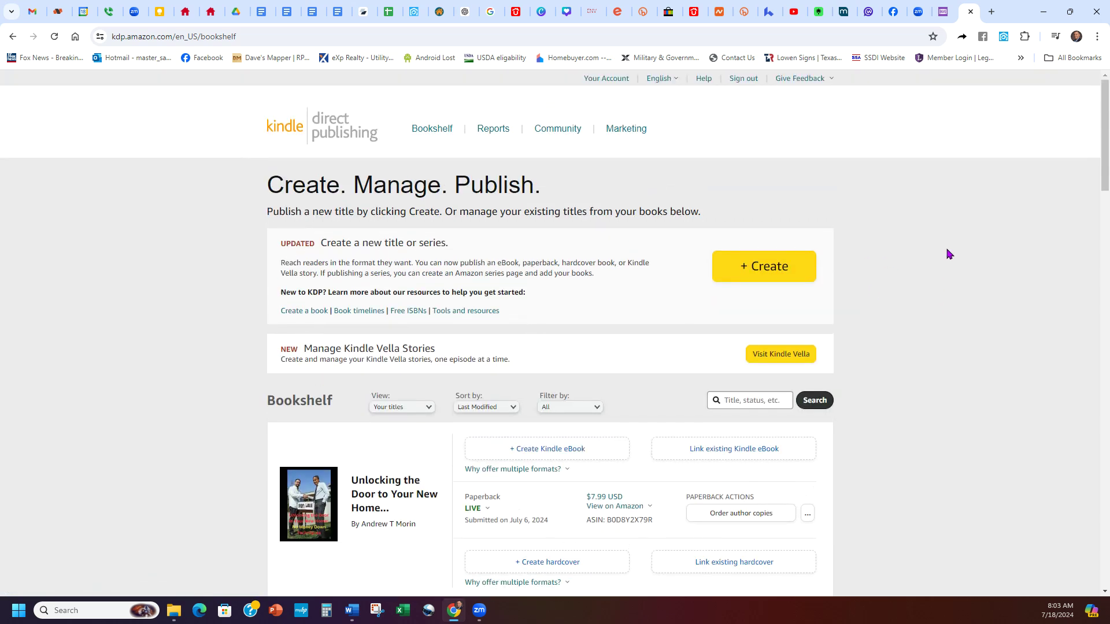
left_click(763, 270)
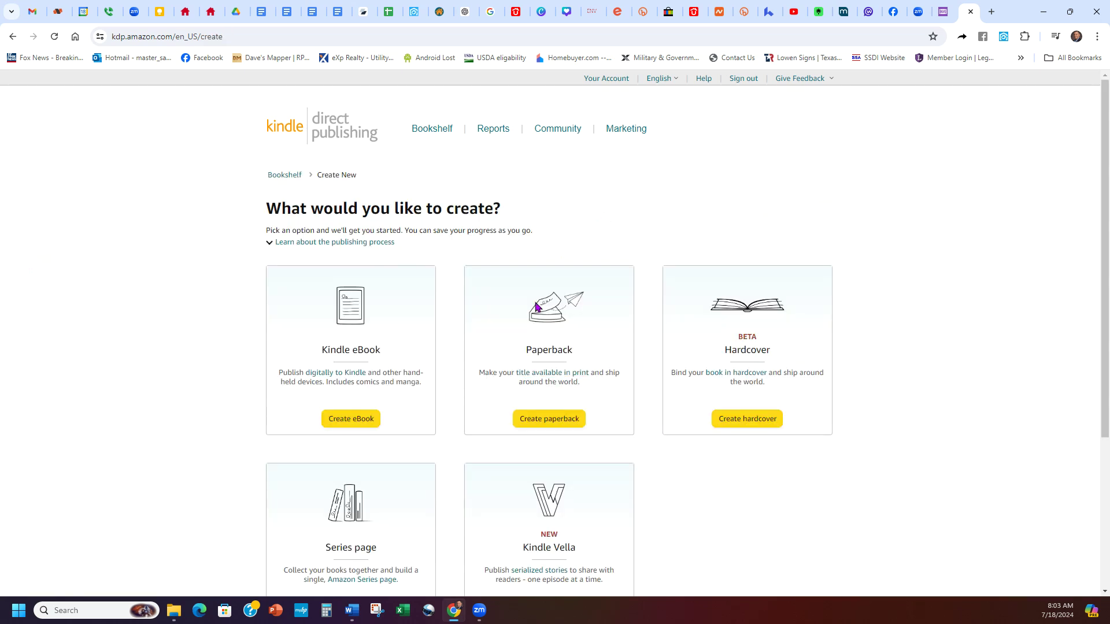
left_click(425, 127)
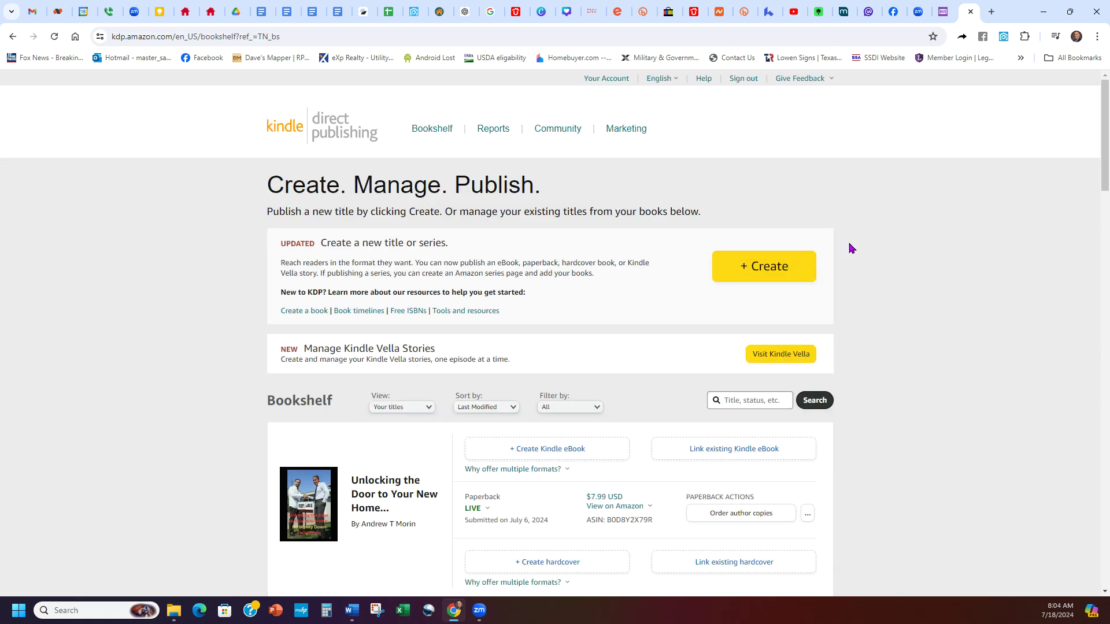
scroll(850, 246, "down", 2)
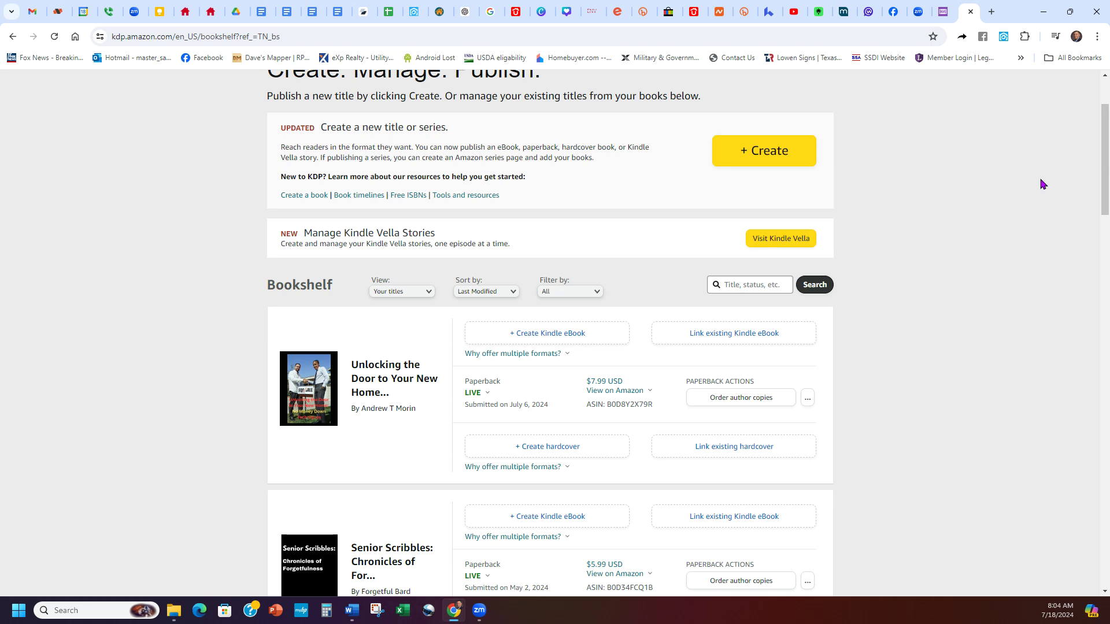
left_click(991, 12)
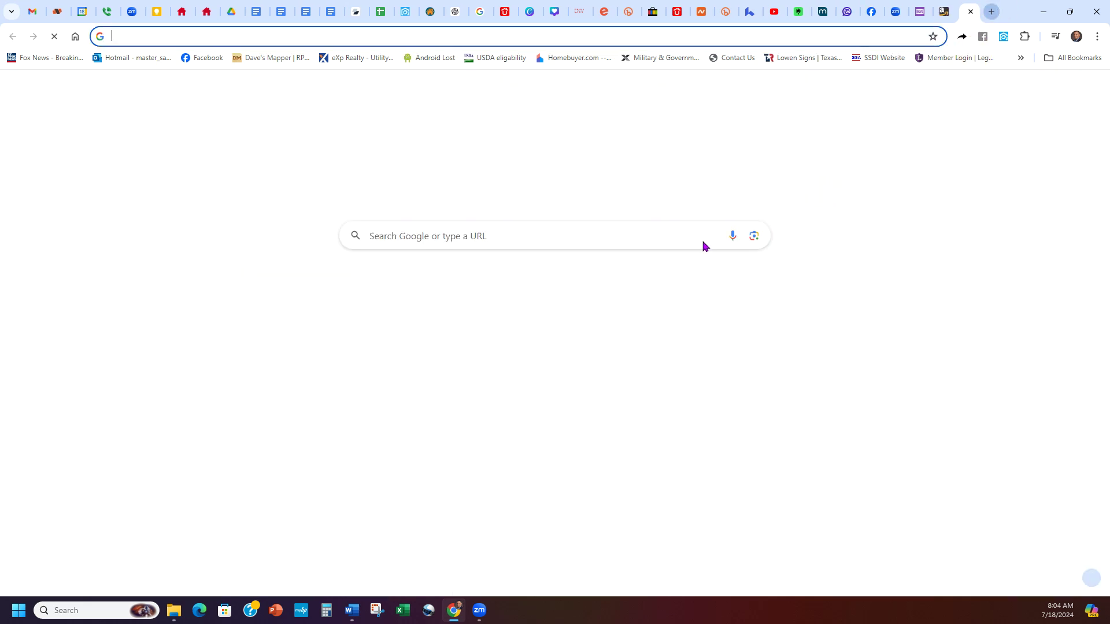
left_click(559, 240)
type("aver")
key("Return")
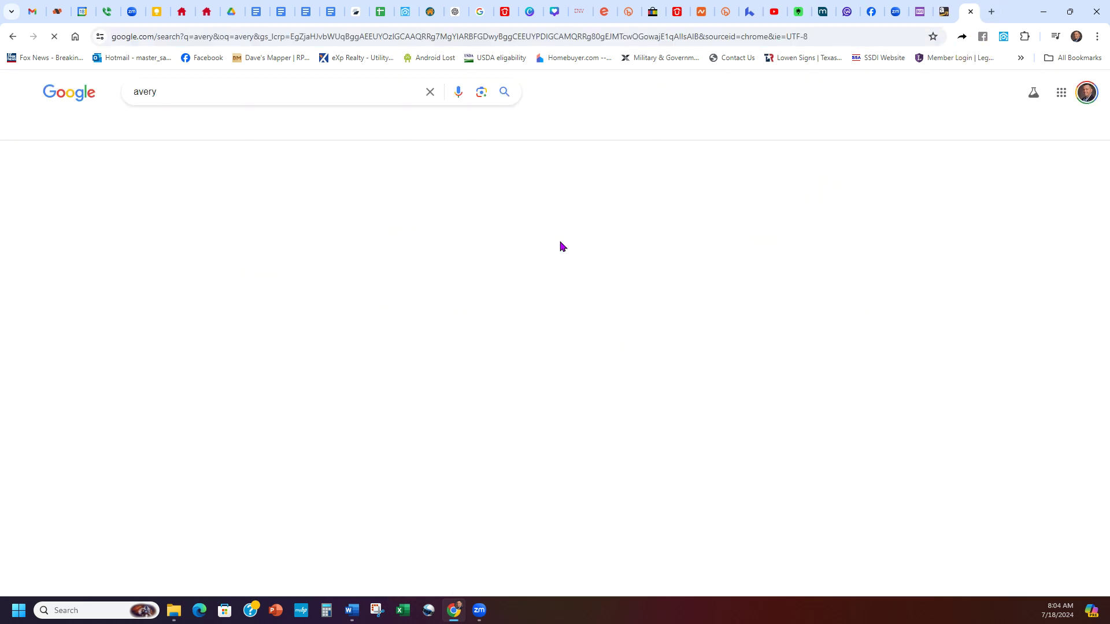
left_click(352, 197)
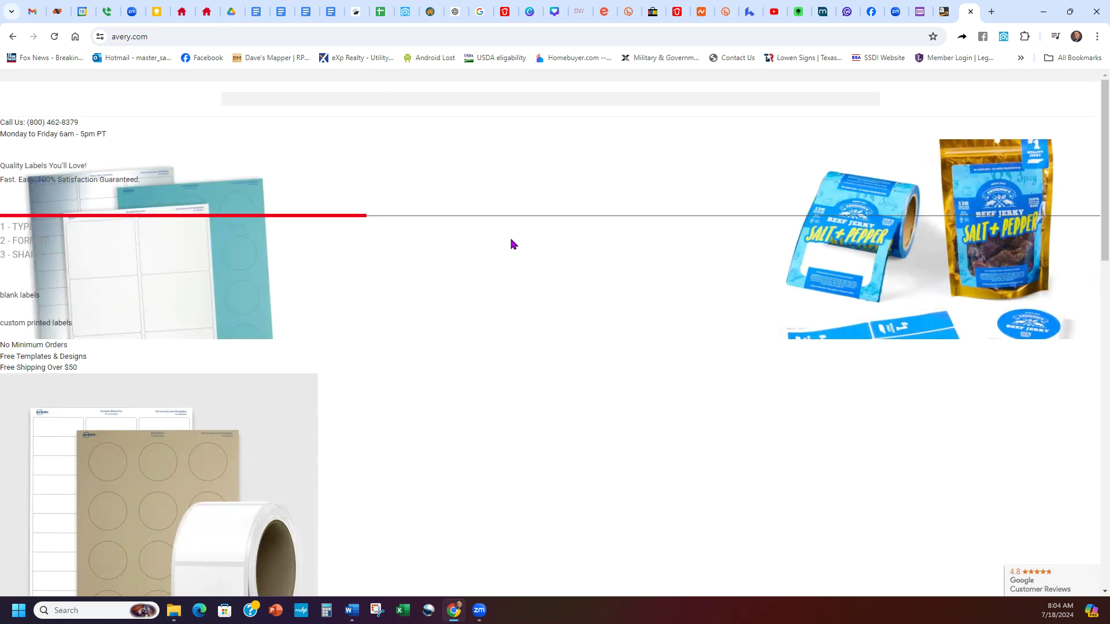
scroll(559, 250, "down", 3, "ctrl")
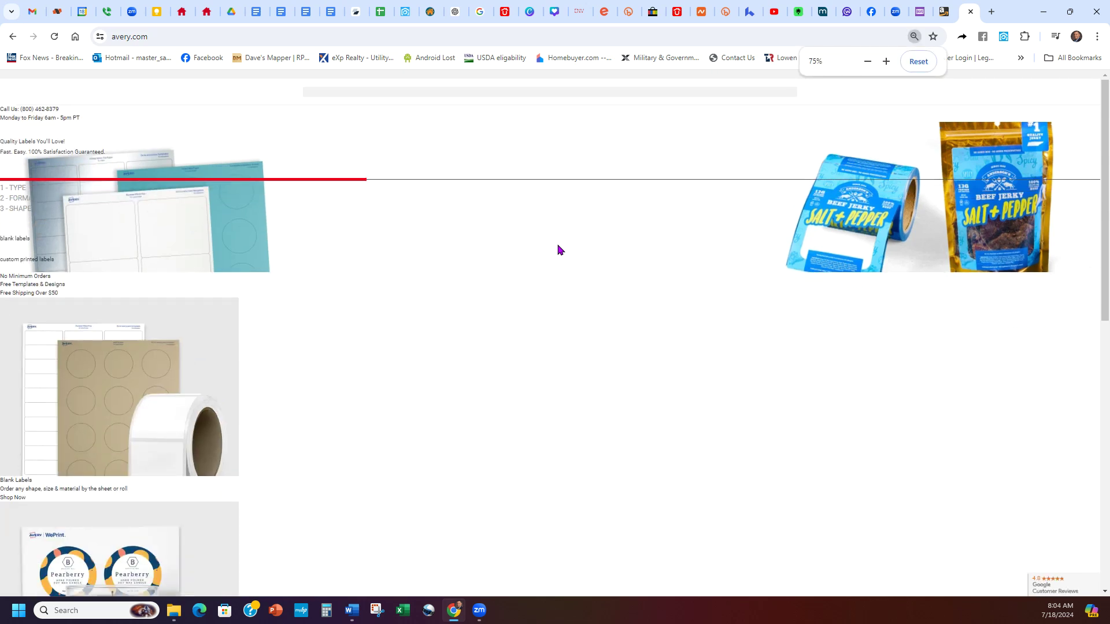
key("ctrl+w")
Search Google for "avery" in a new tab, look over the Avery homepage, and close it to return to the KDP bookshelf
key("ctrl+t")
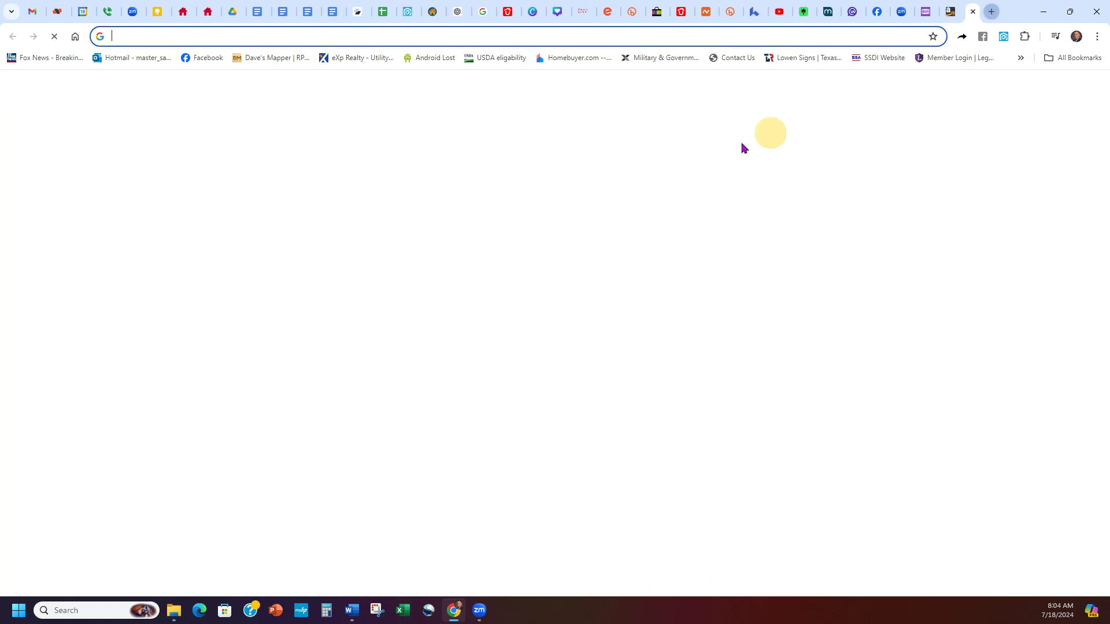
left_click(582, 236)
type("avery")
key("Return")
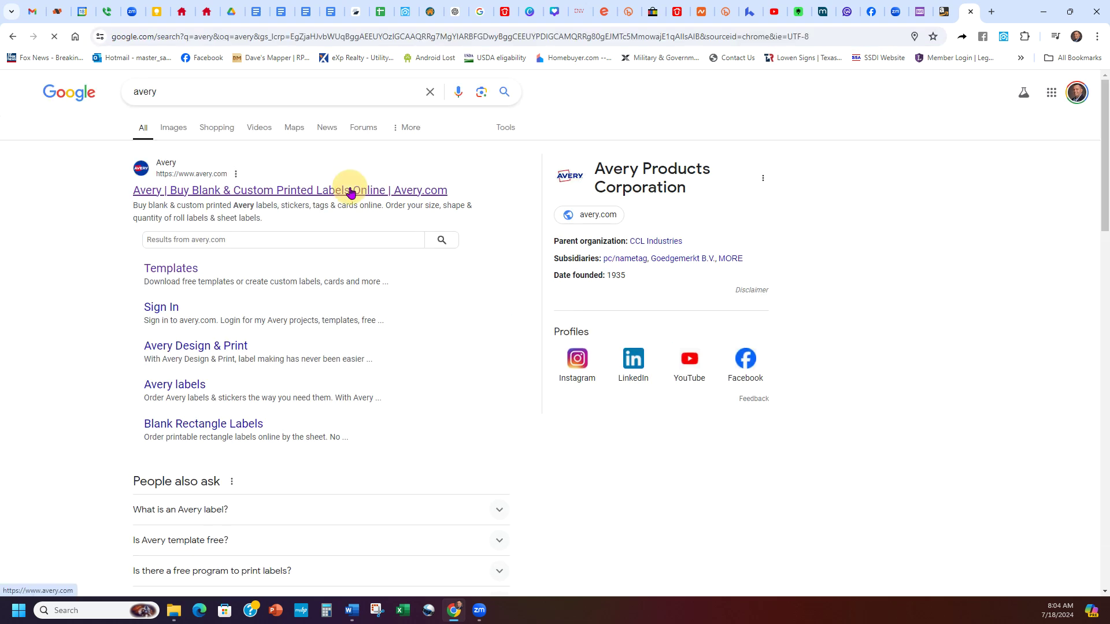
left_click(352, 190)
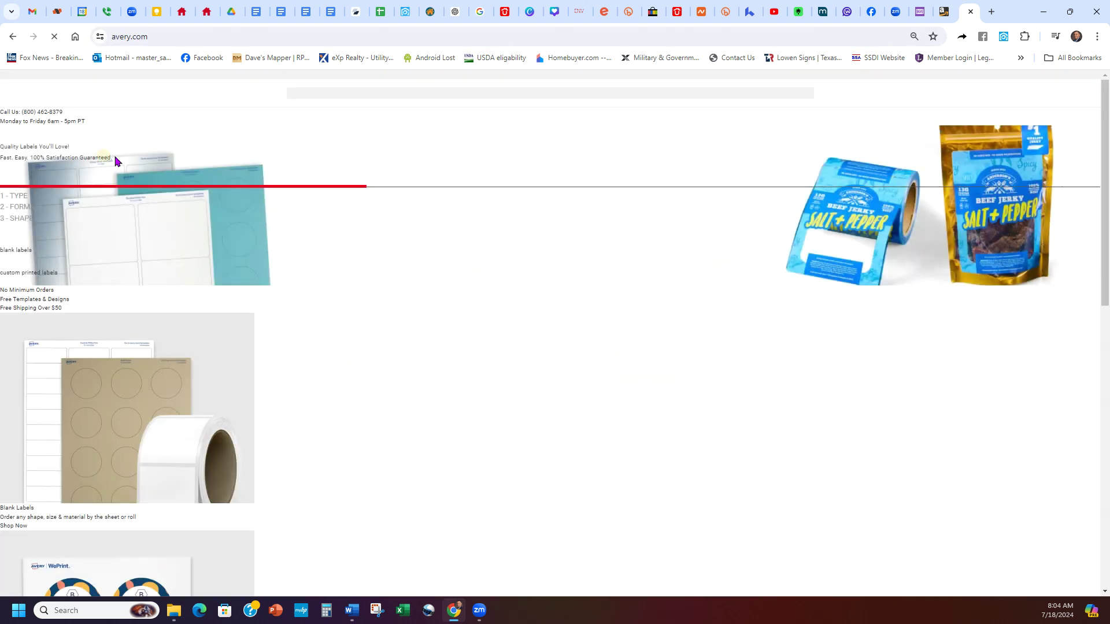
left_click_drag(105, 157, 2, 158)
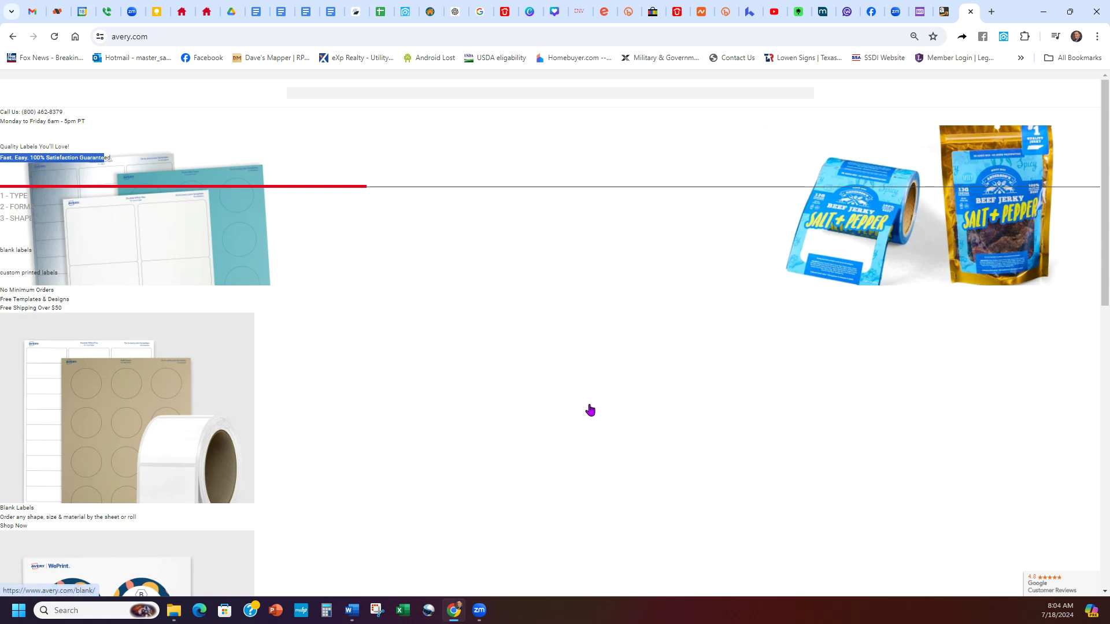
left_click(358, 95)
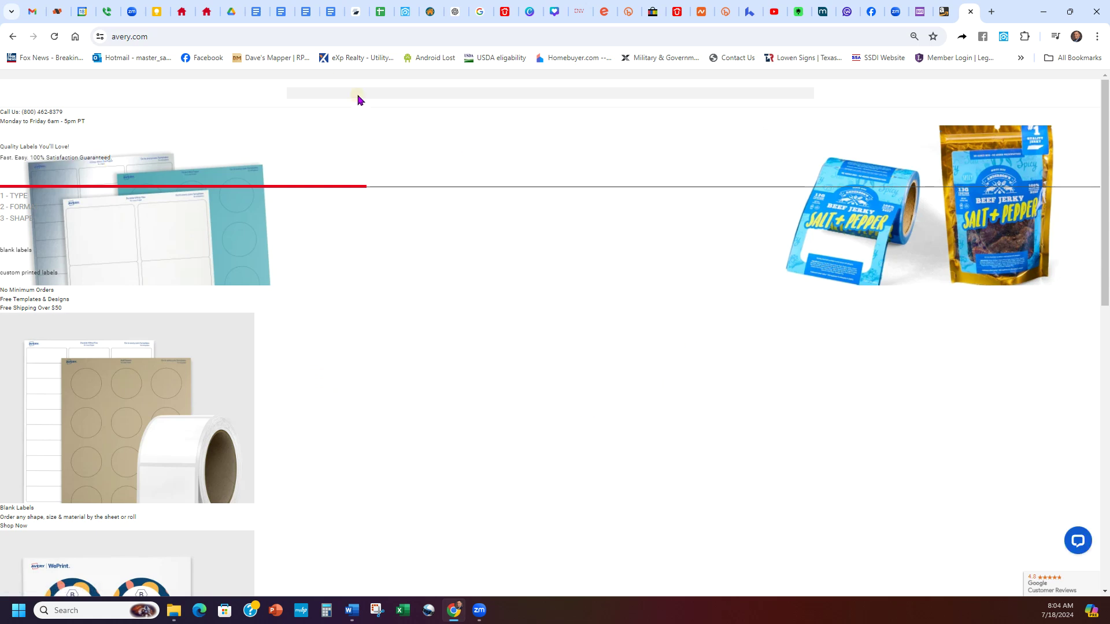
scroll(456, 229, "down", 6)
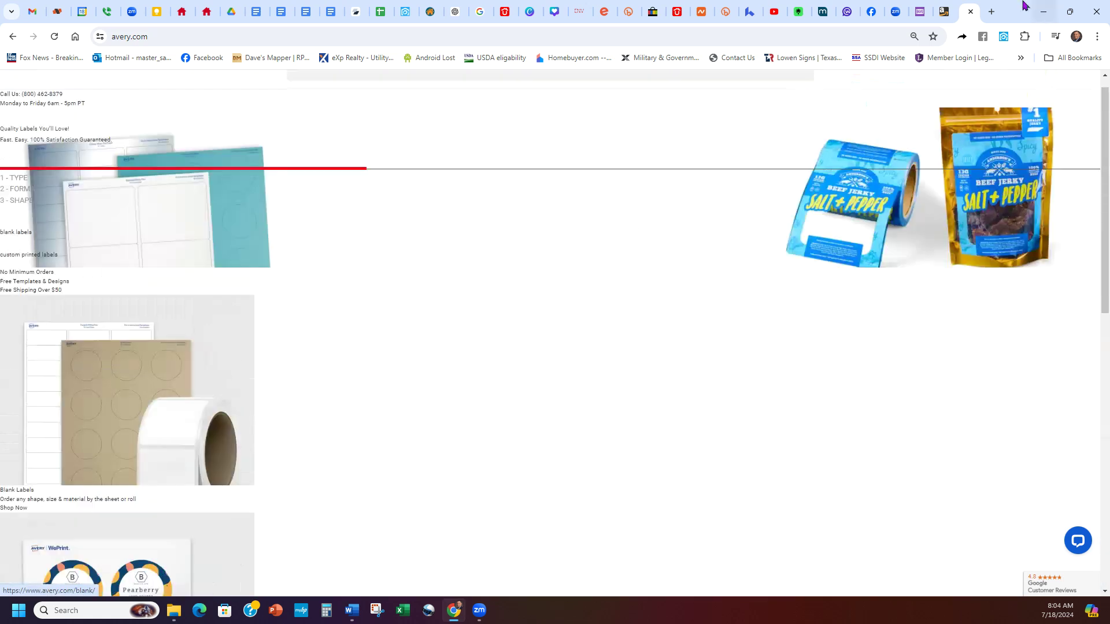
left_click(970, 11)
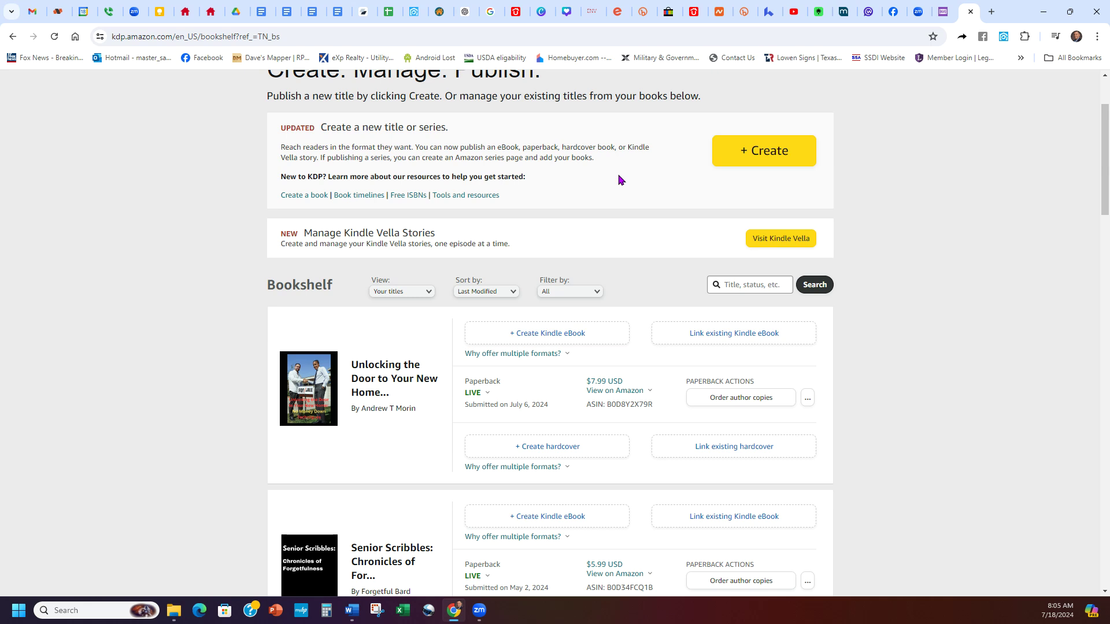
Switch to Google Keep, open the Linktree page from the pinned note, and look over its list of links
left_click(156, 11)
left_click(283, 227)
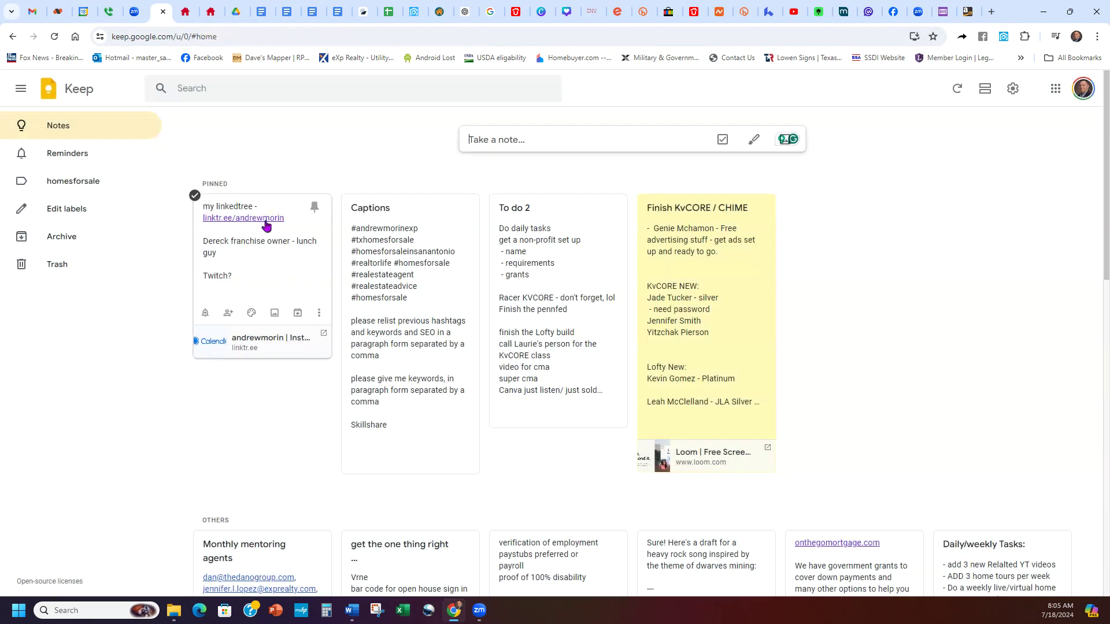
left_click(276, 218)
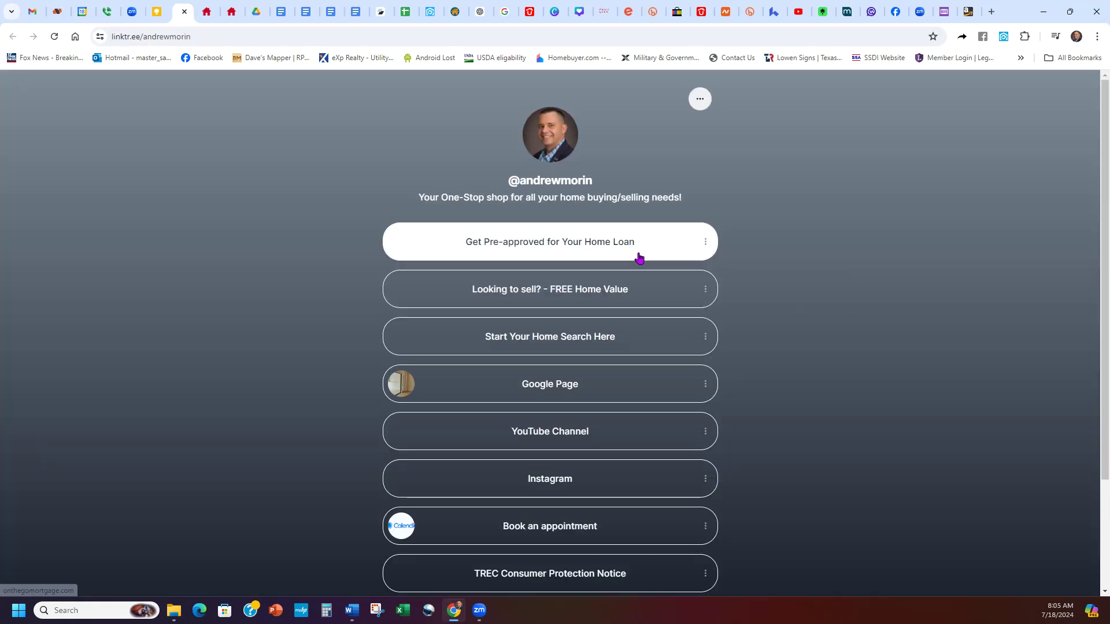
scroll(861, 255, "down", 2)
scroll(902, 378, "up", 1)
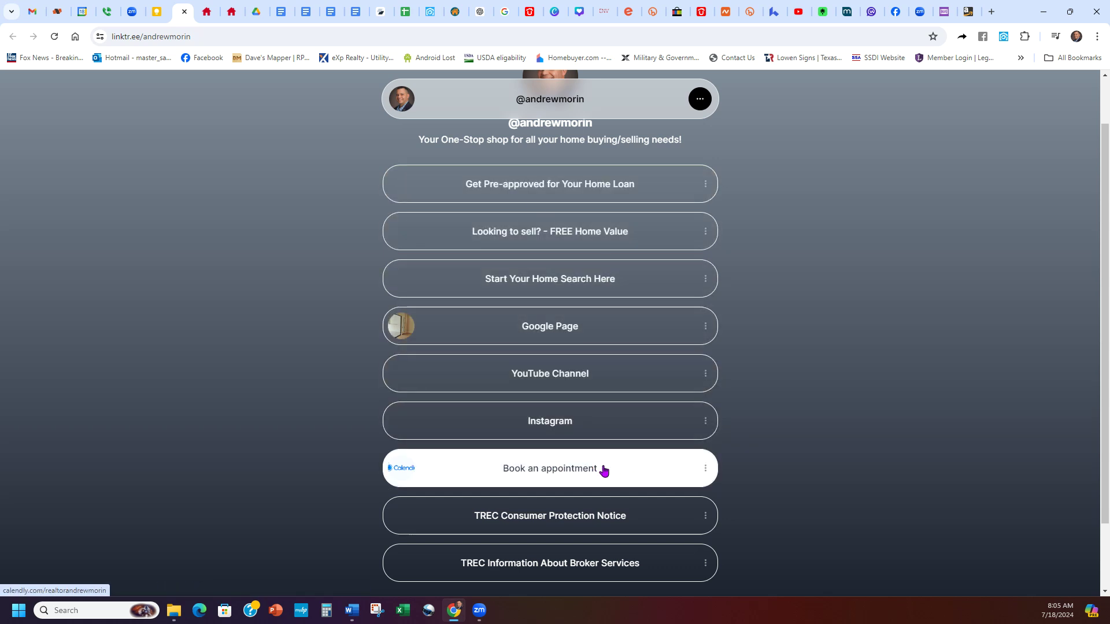
scroll(638, 497, "down", 2)
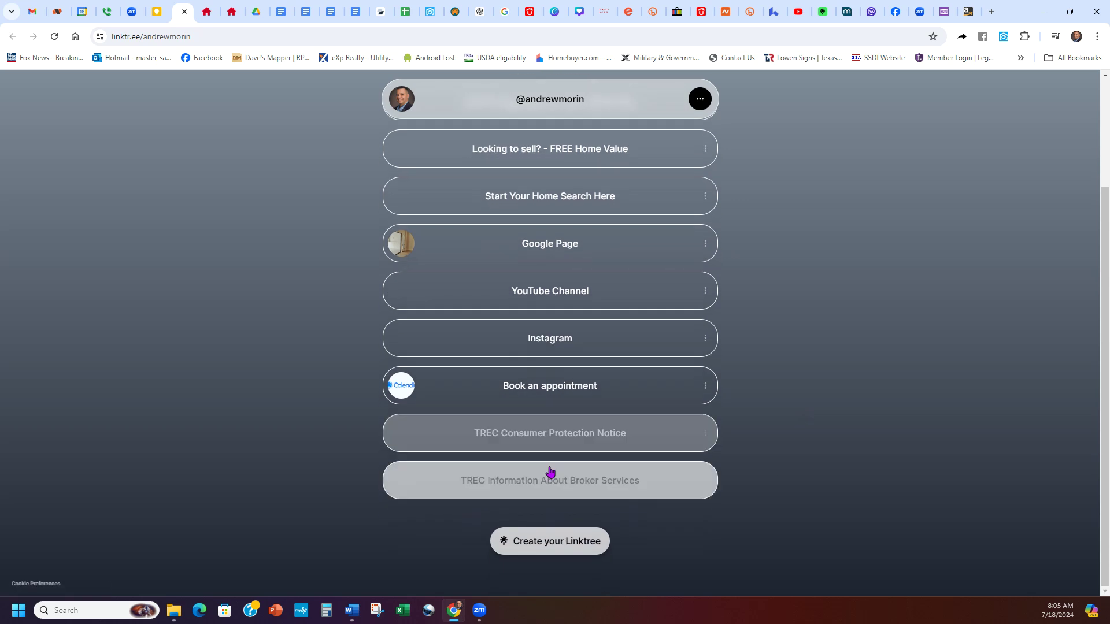
scroll(844, 376, "up", 2)
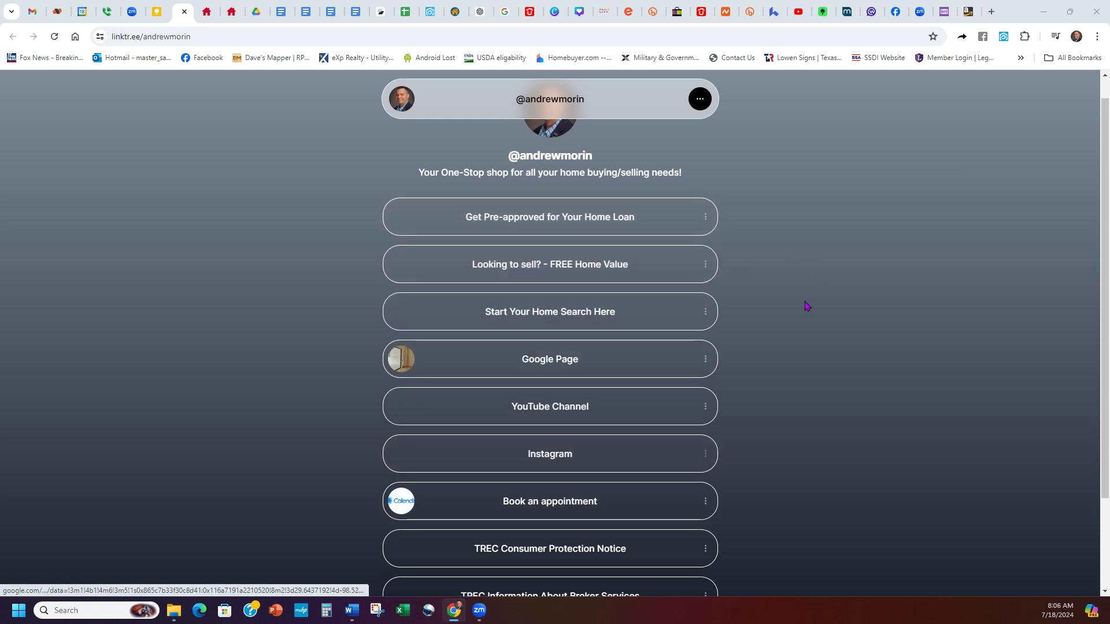
scroll(7, 257, "down", 2)
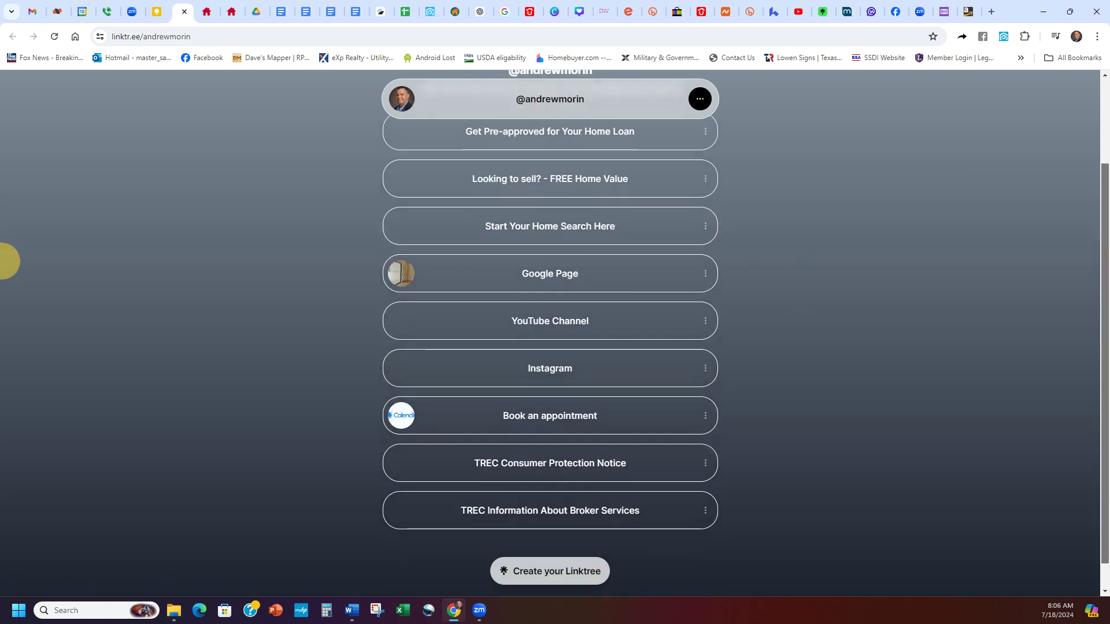
scroll(825, 397, "up", 1)
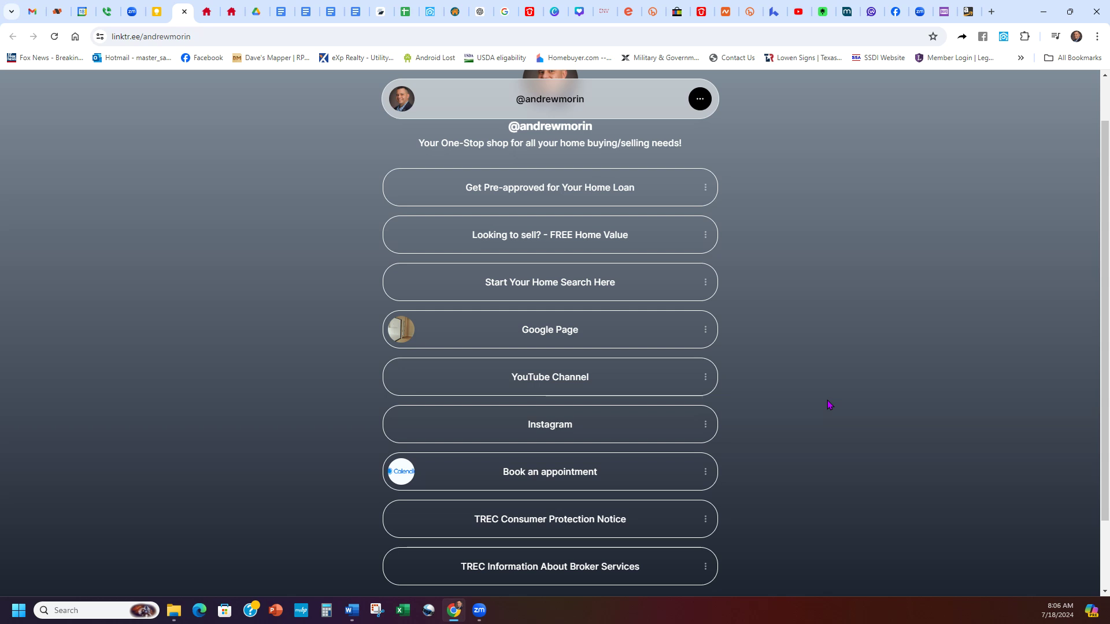
scroll(758, 223, "up", 1)
Copy the Linktree page's address, search Google for "qr monkey" in a new tab, and open the QRCode Monkey site
left_click(681, 37)
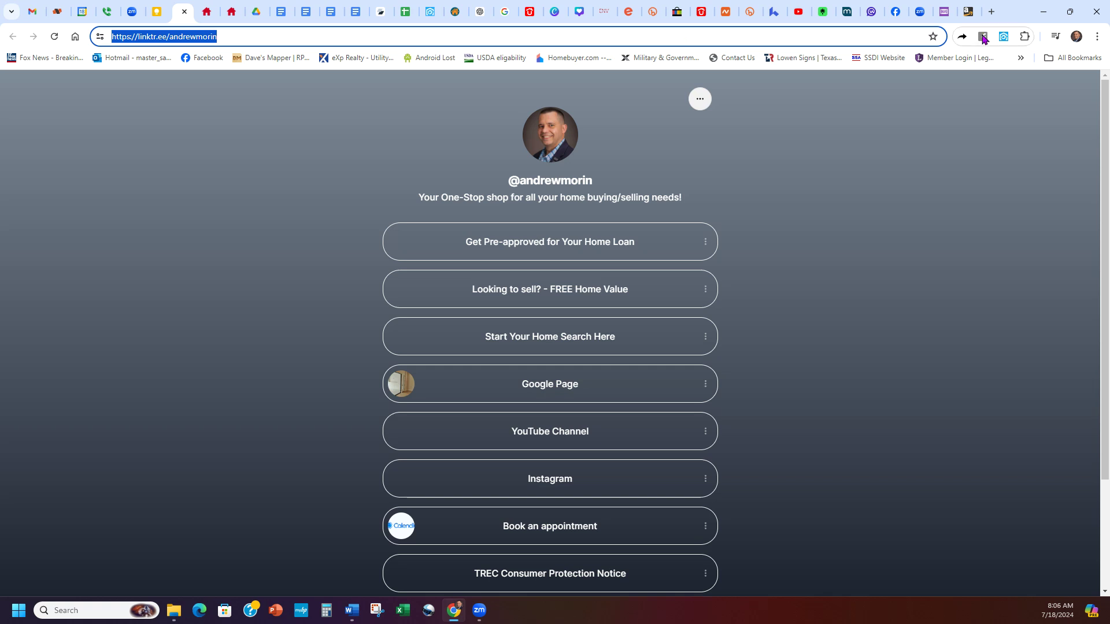
left_click(992, 11)
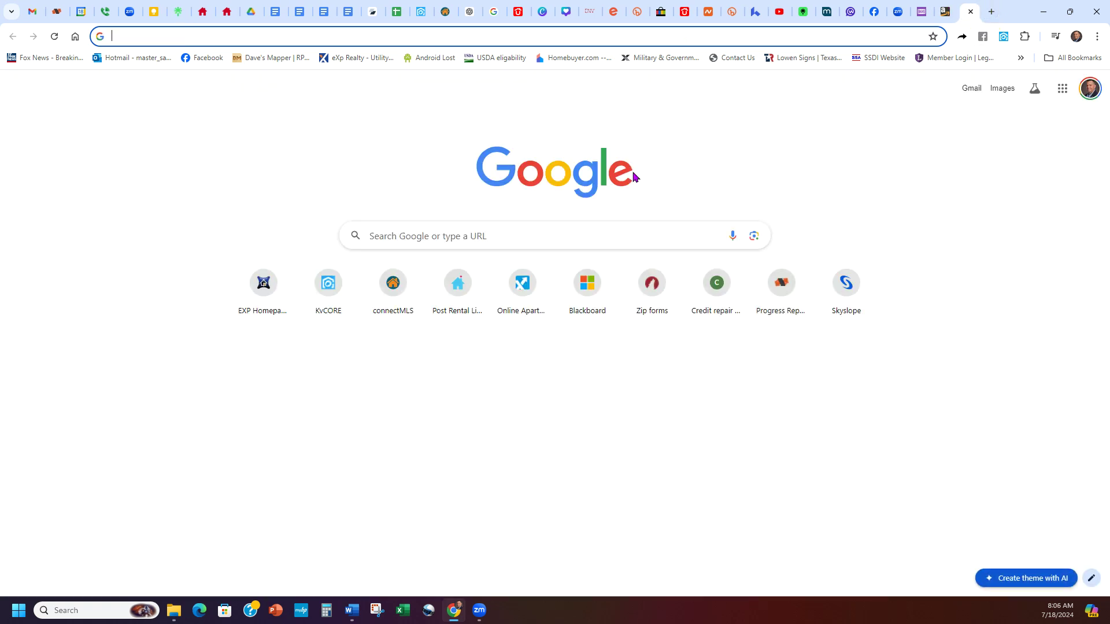
type("qr+monk")
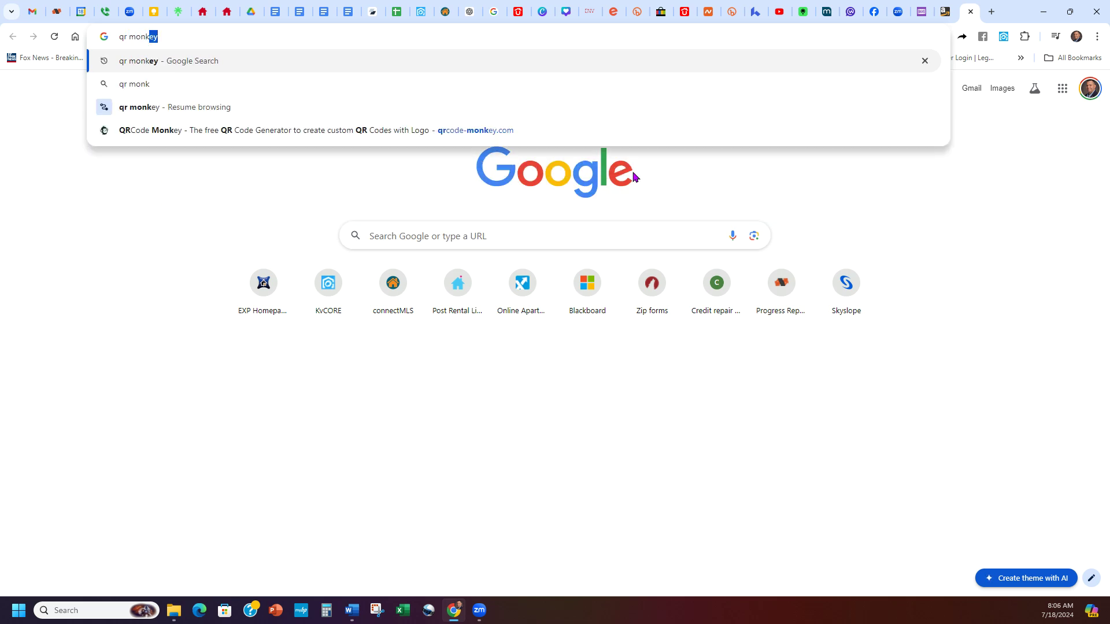
key("Return")
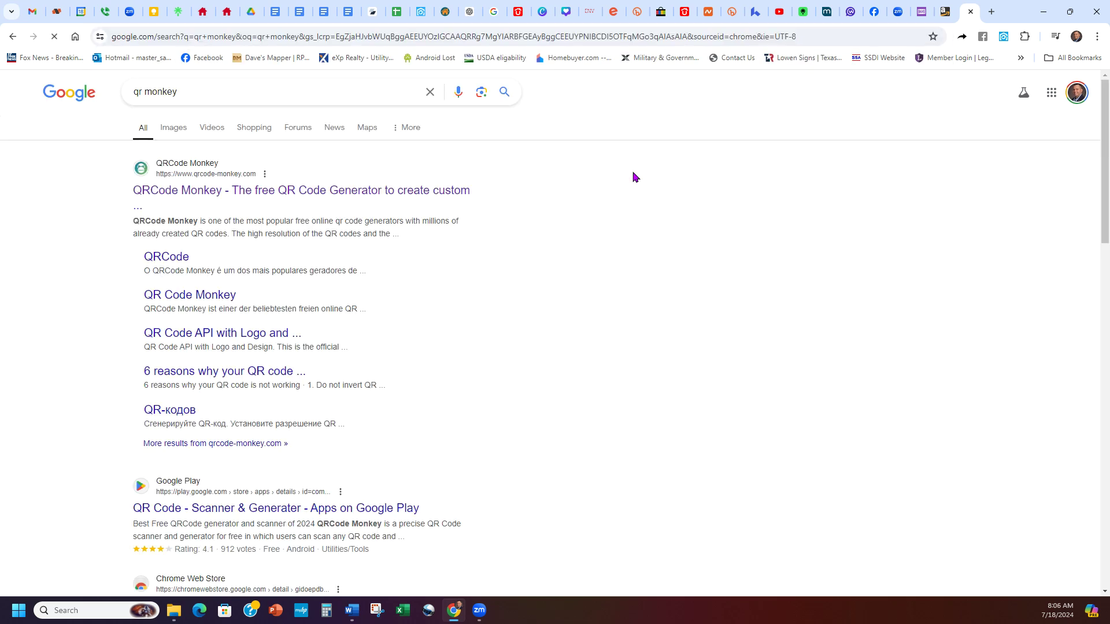
left_click(322, 191)
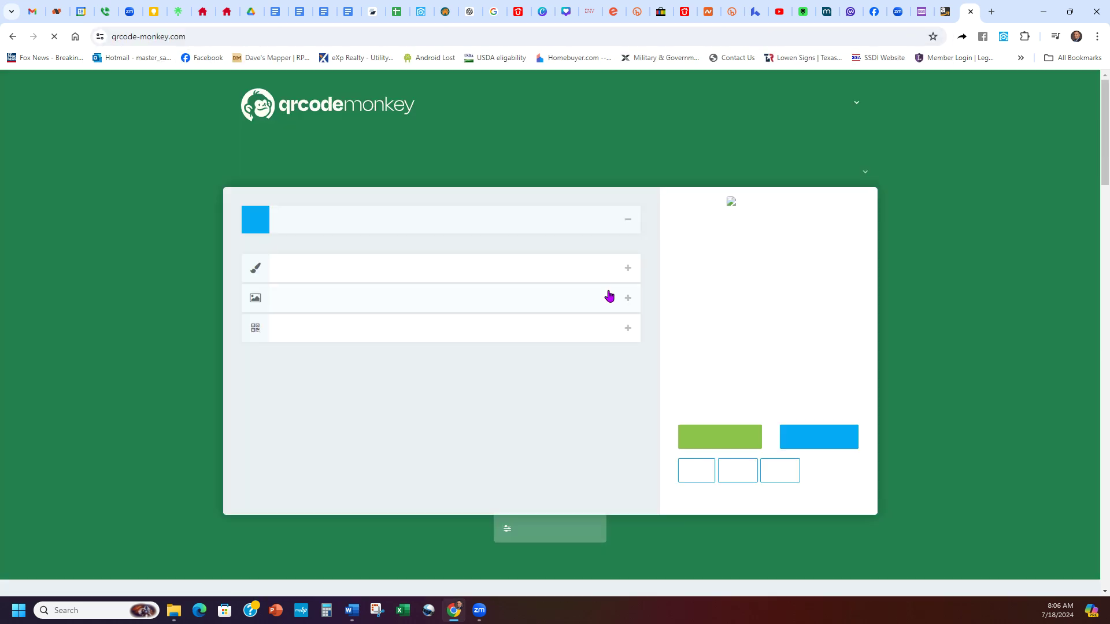
Enter the copied Linktree address as the URL content of the QR code
left_click(417, 273)
type("https://linktr.ee/andrewmorin")
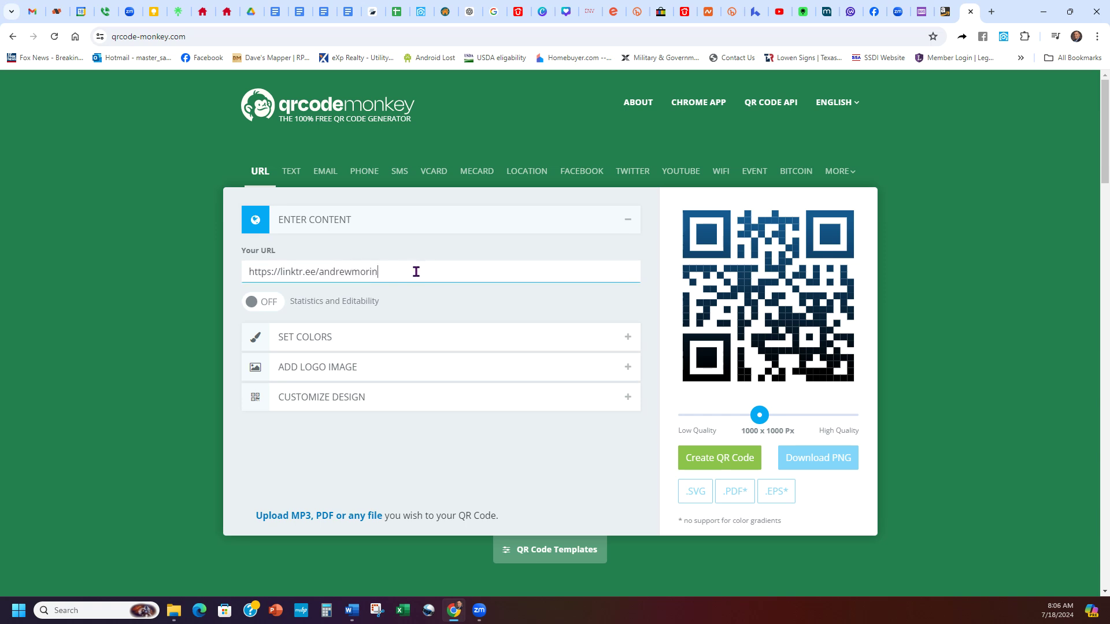
left_click(443, 296)
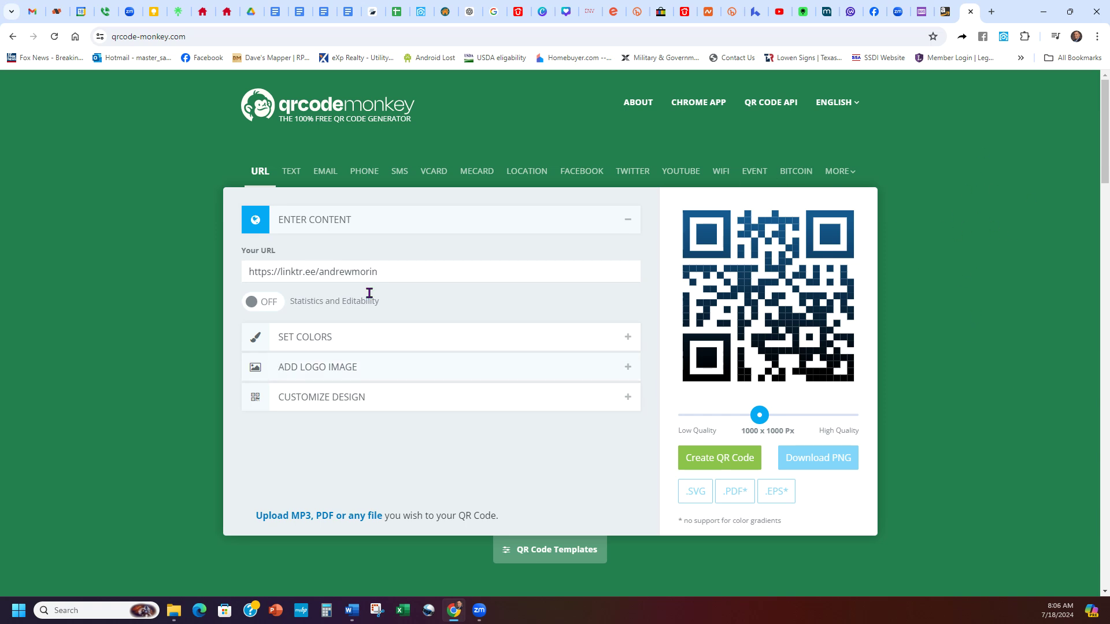
double_click(396, 273)
triple_click(397, 273)
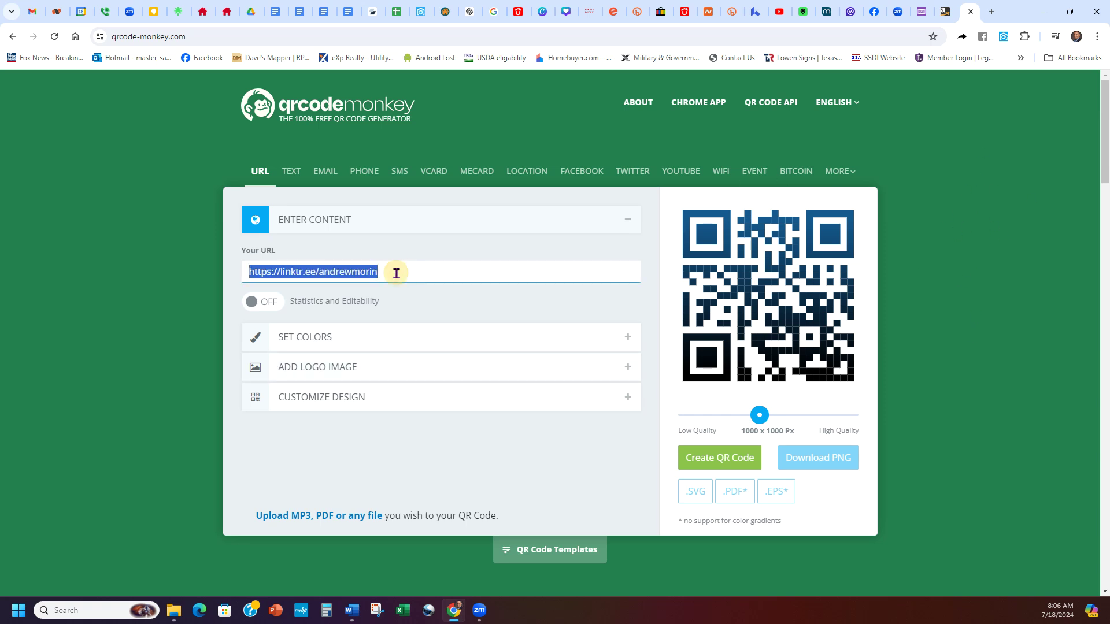
Set the QR code's foreground to the single blue color #2A2AC8
left_click(358, 341)
left_click(248, 324)
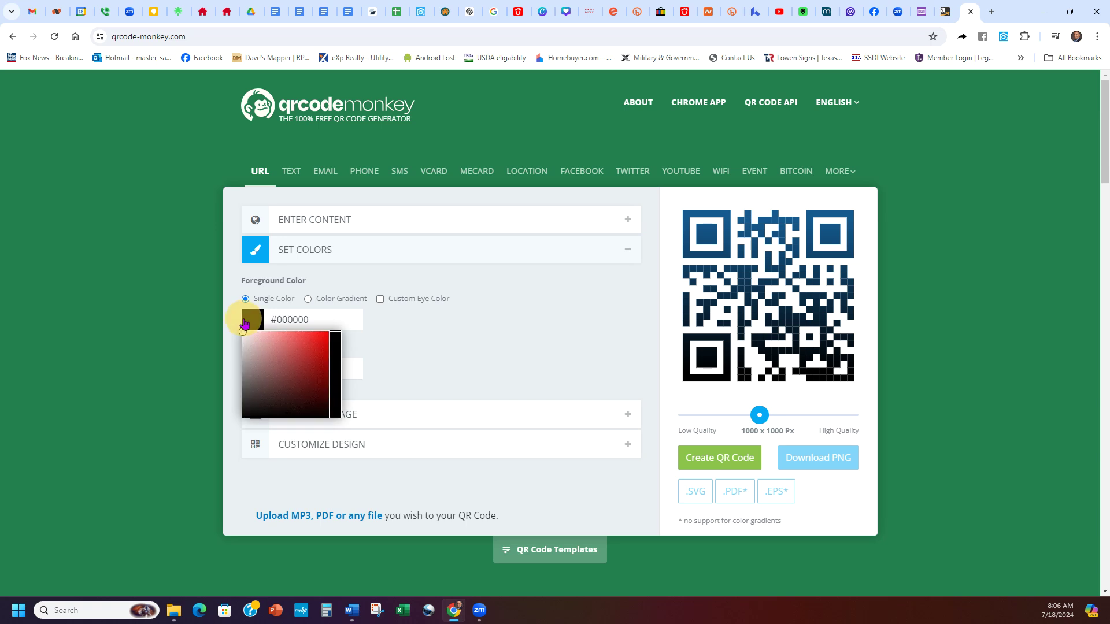
left_click(310, 350)
left_click(335, 359)
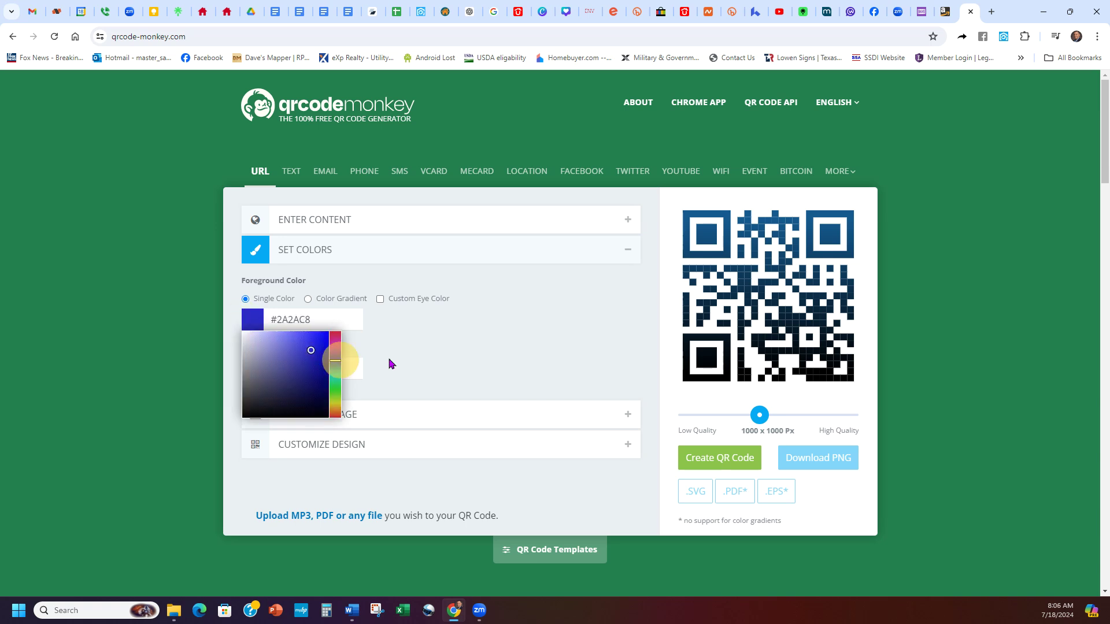
left_click(461, 368)
Upload "2nd head shot.jpeg" from the Real estate goods folder as the QR code's logo image
left_click(375, 421)
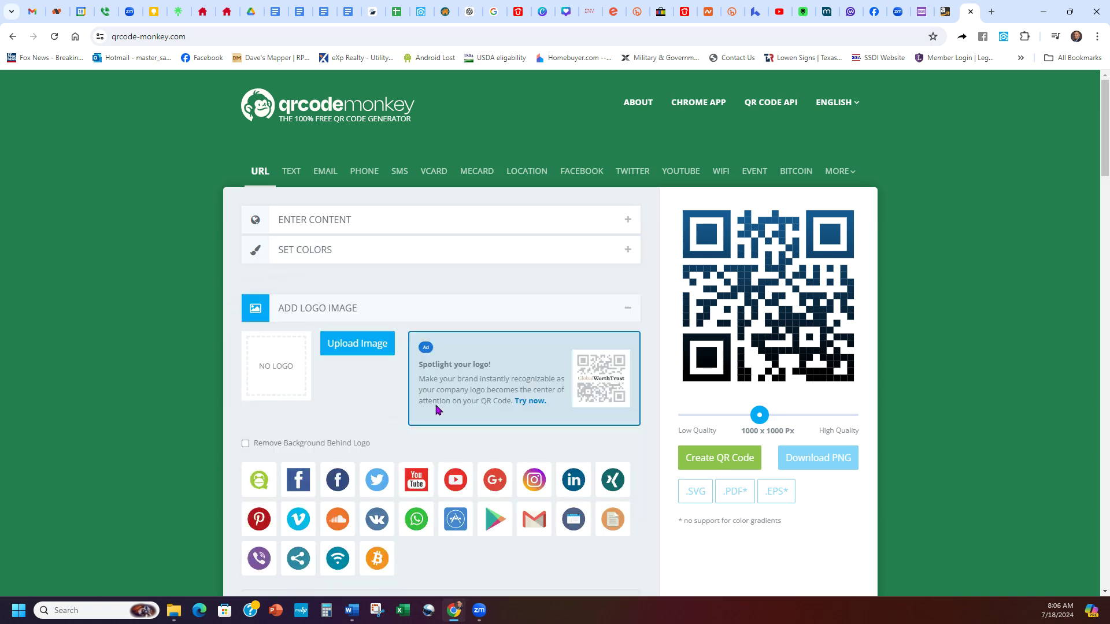
left_click(357, 315)
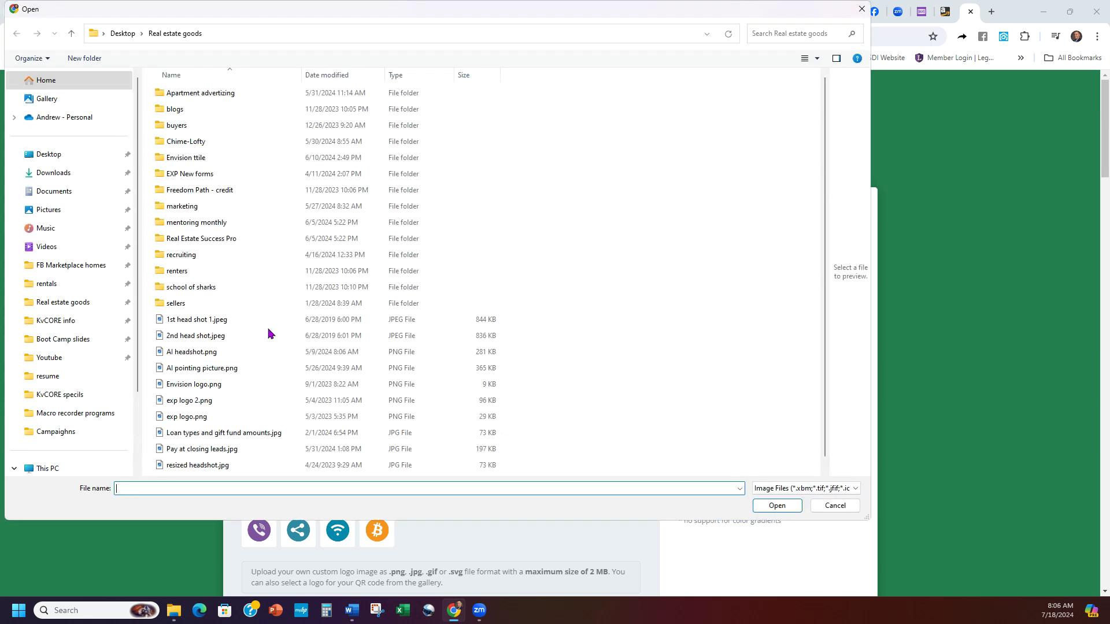
double_click(230, 337)
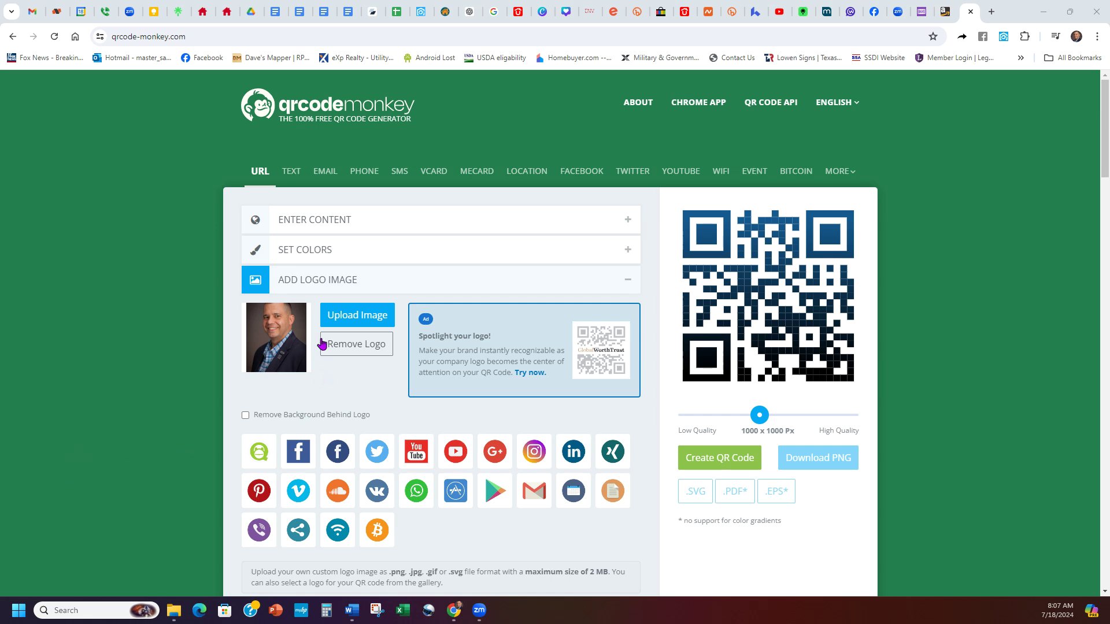
left_click(479, 536)
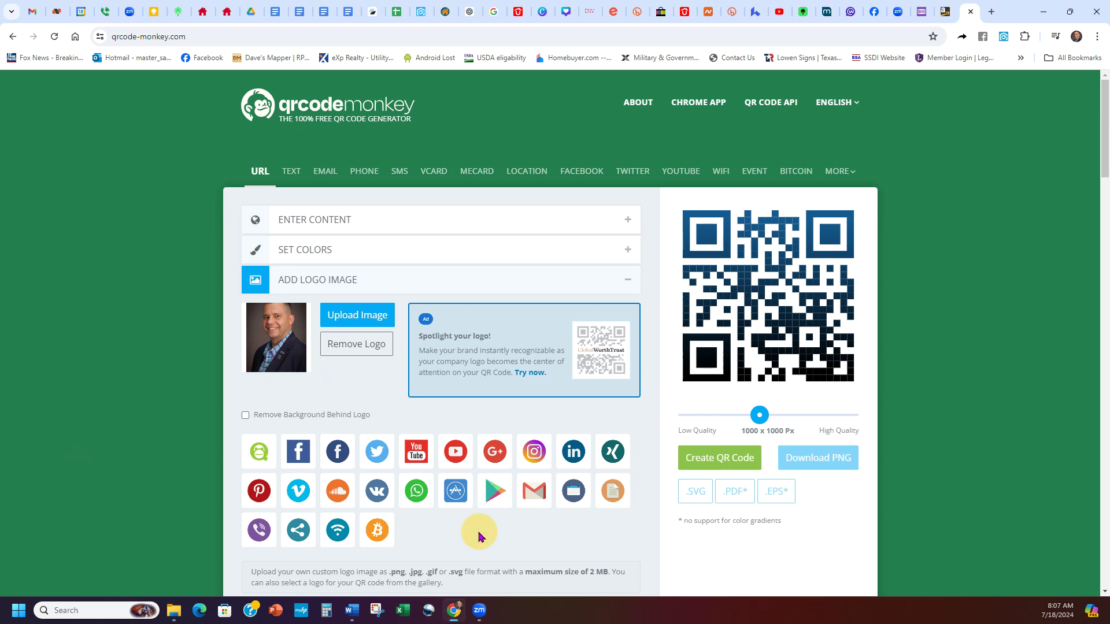
Customize the QR code's design with the fourth body shape, the fifth (dotted) eye frame shape, and the sixth eye ball shape
scroll(479, 536, "down", 3)
left_click(501, 448)
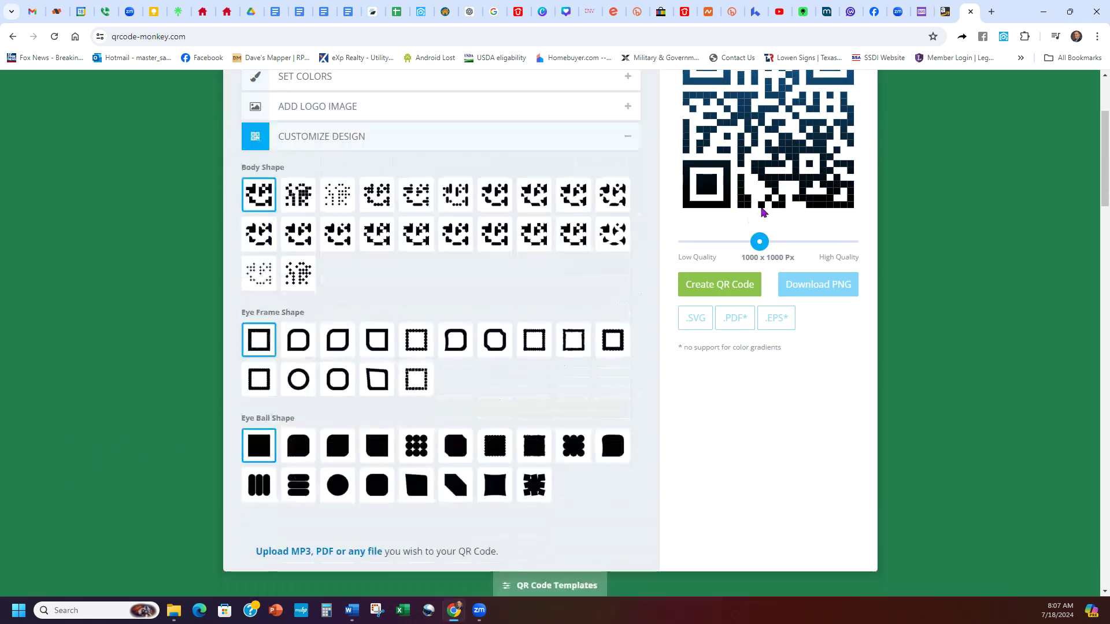
left_click(366, 195)
left_click(418, 340)
left_click(455, 446)
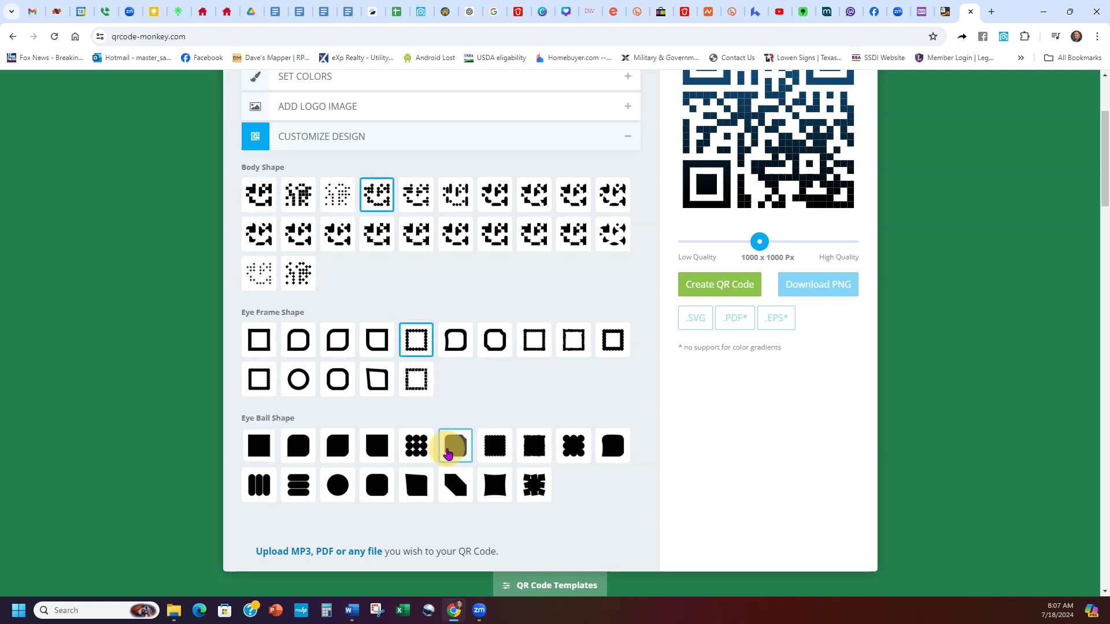
Create the QR code with the chosen settings and expand its URL content section again
left_click(725, 283)
scroll(480, 347, "up", 3)
left_click(447, 233)
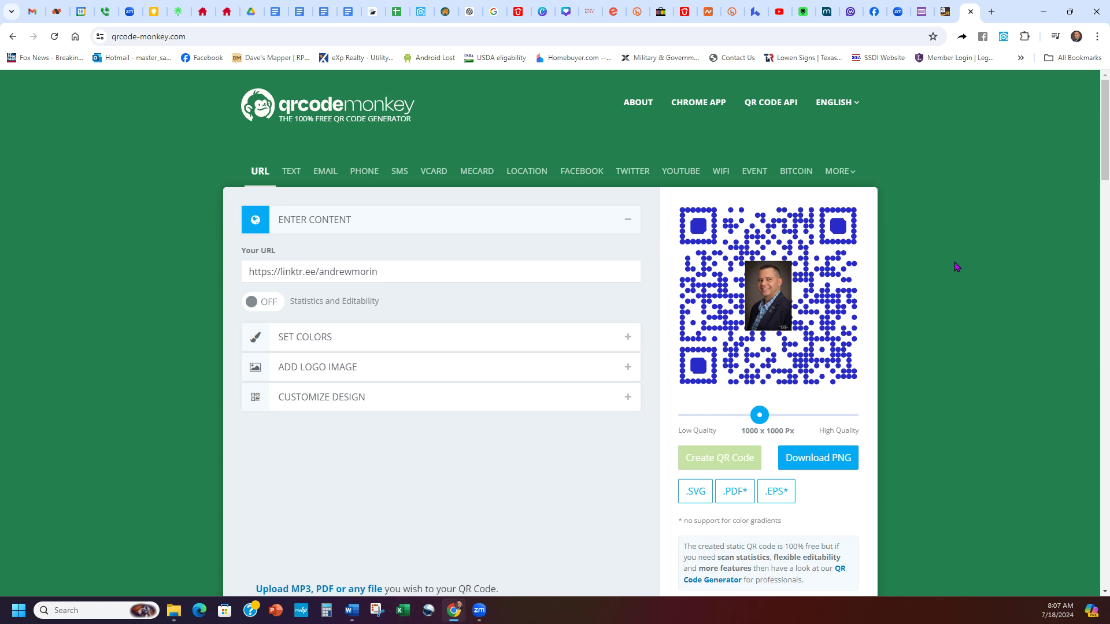
Visit avery.com in a new browser tab, look through its home page of label products, and close the tab
left_click(991, 11)
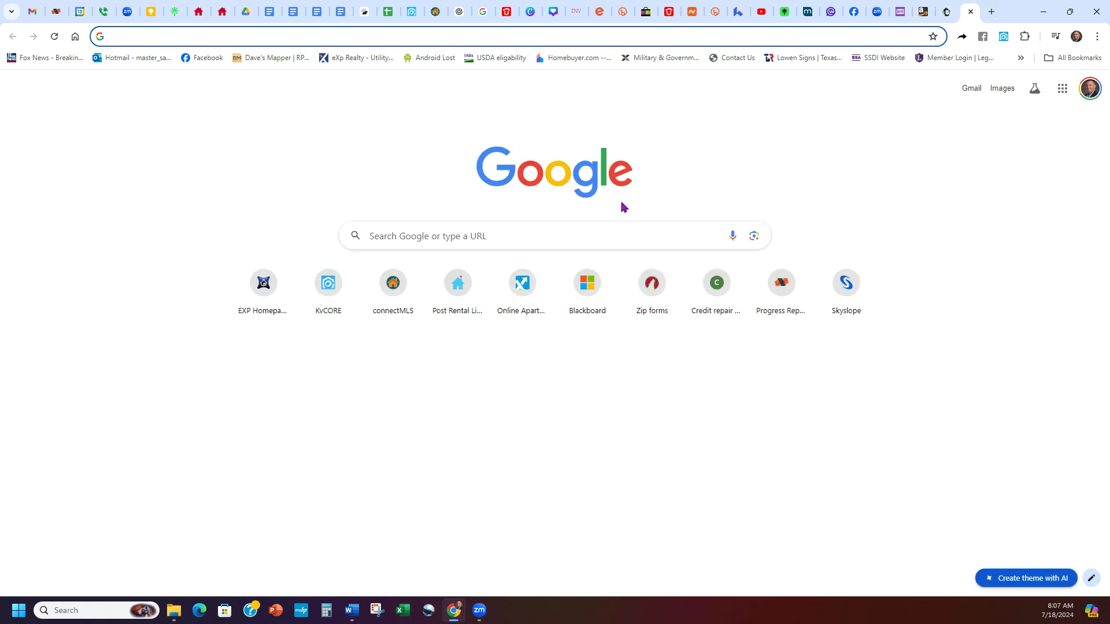
type("avery.c")
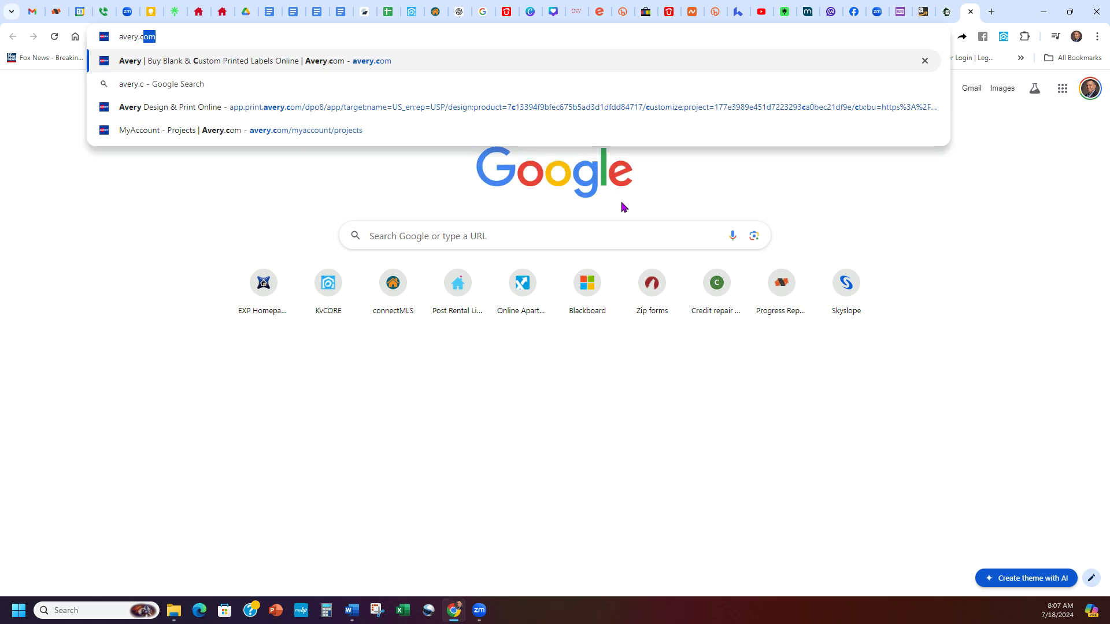
key("Return")
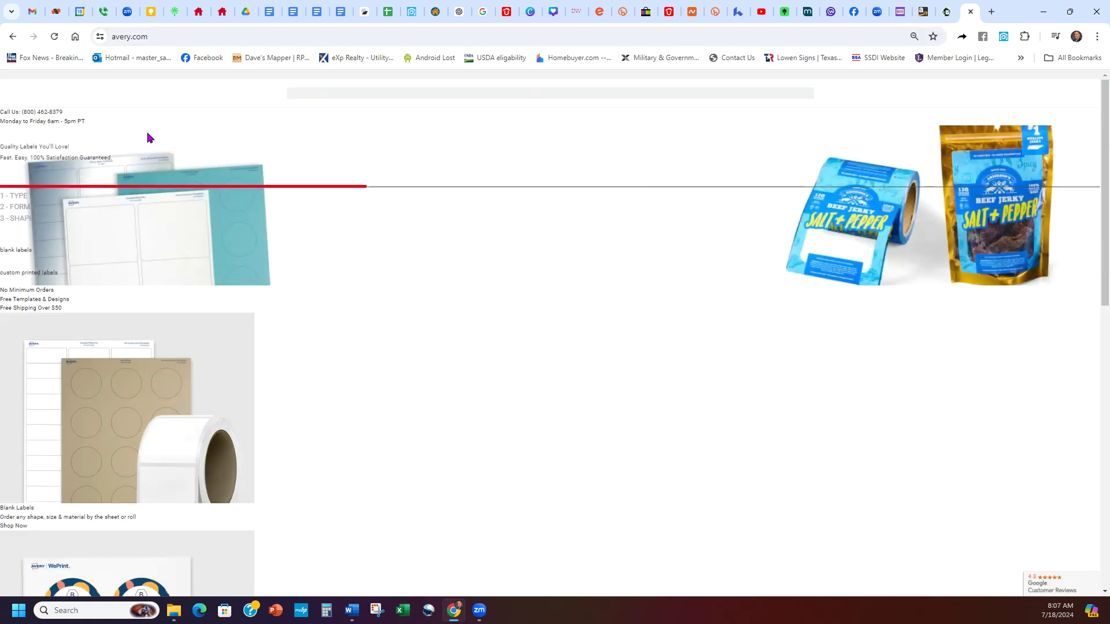
scroll(392, 223, "down", 10)
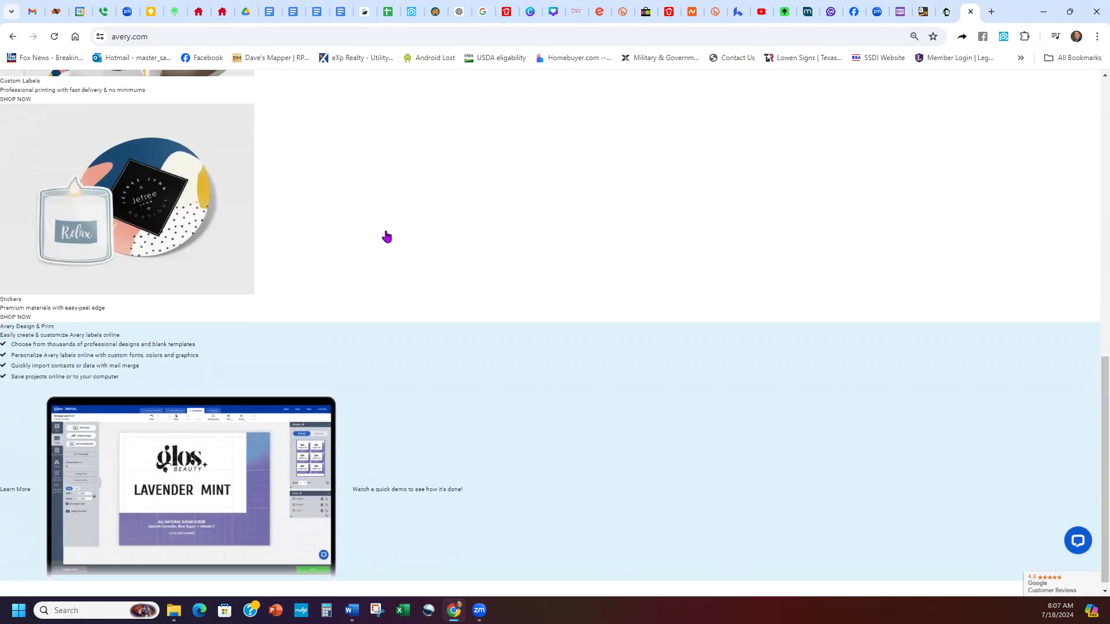
scroll(416, 240, "up", 6)
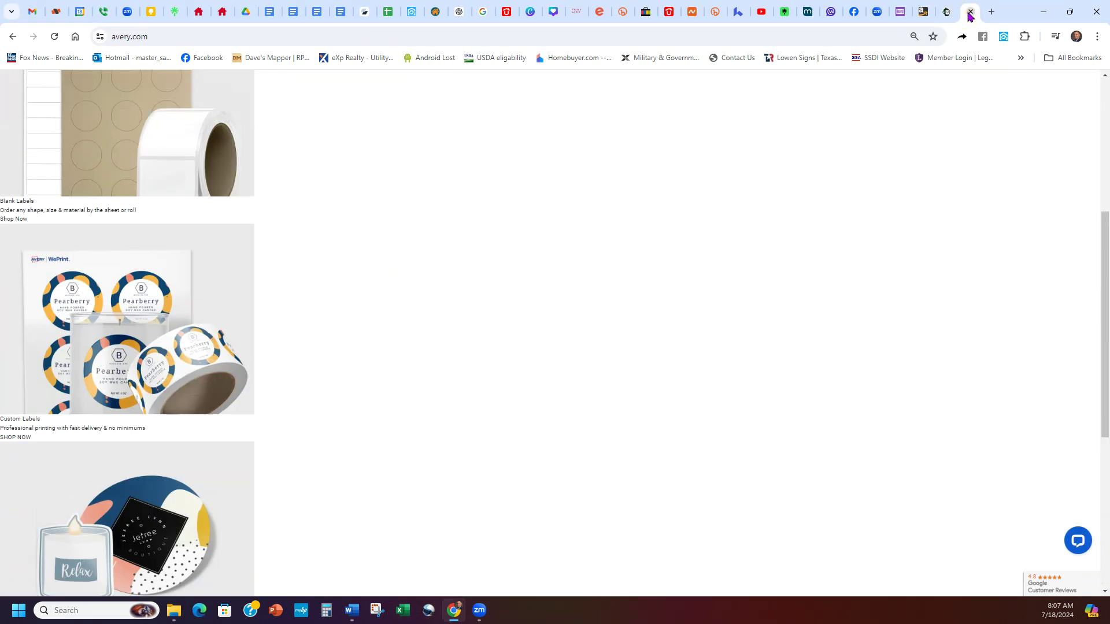
left_click(970, 12)
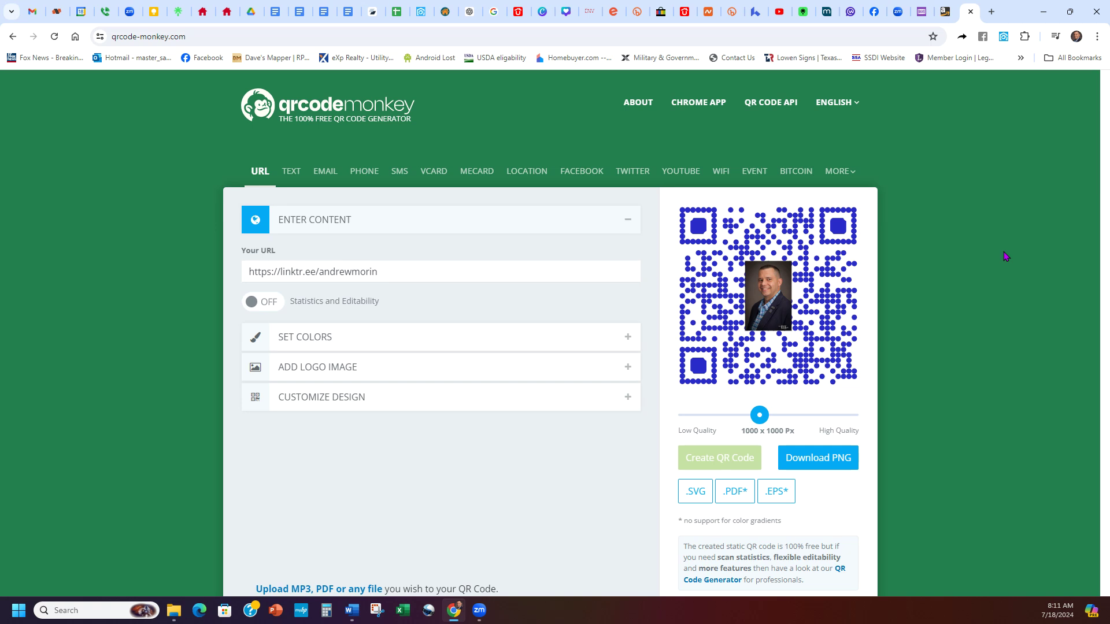
Review the published and draft books on the Amazon KDP bookshelf, from the newest title through the adult coloring books
left_click(948, 9)
scroll(390, 349, "down", 1)
scroll(391, 349, "down", 3)
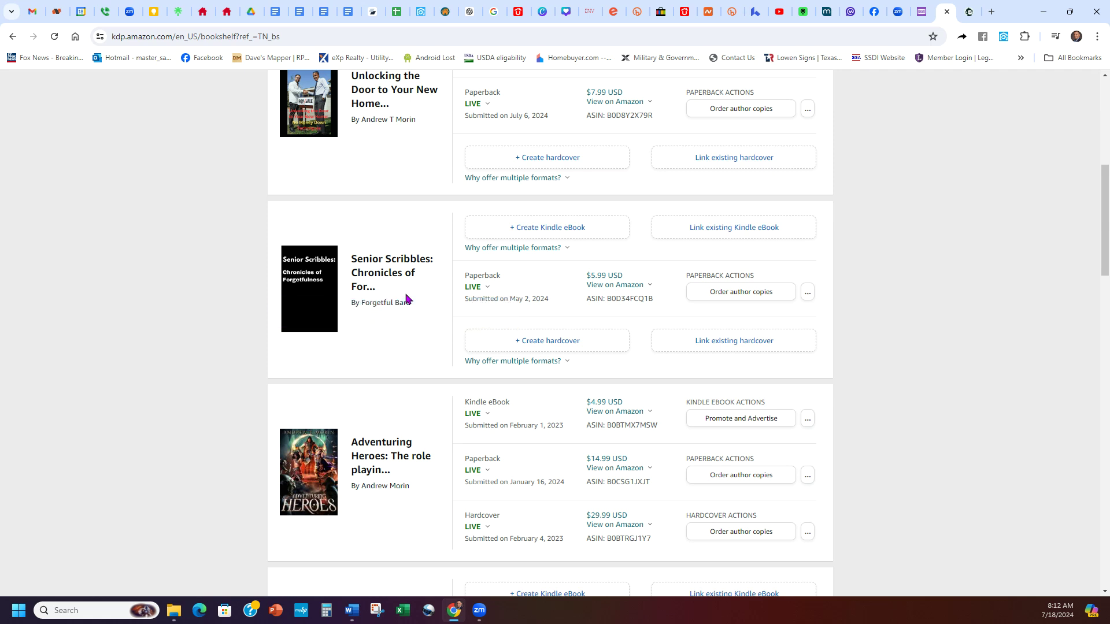
scroll(405, 277, "down", 3)
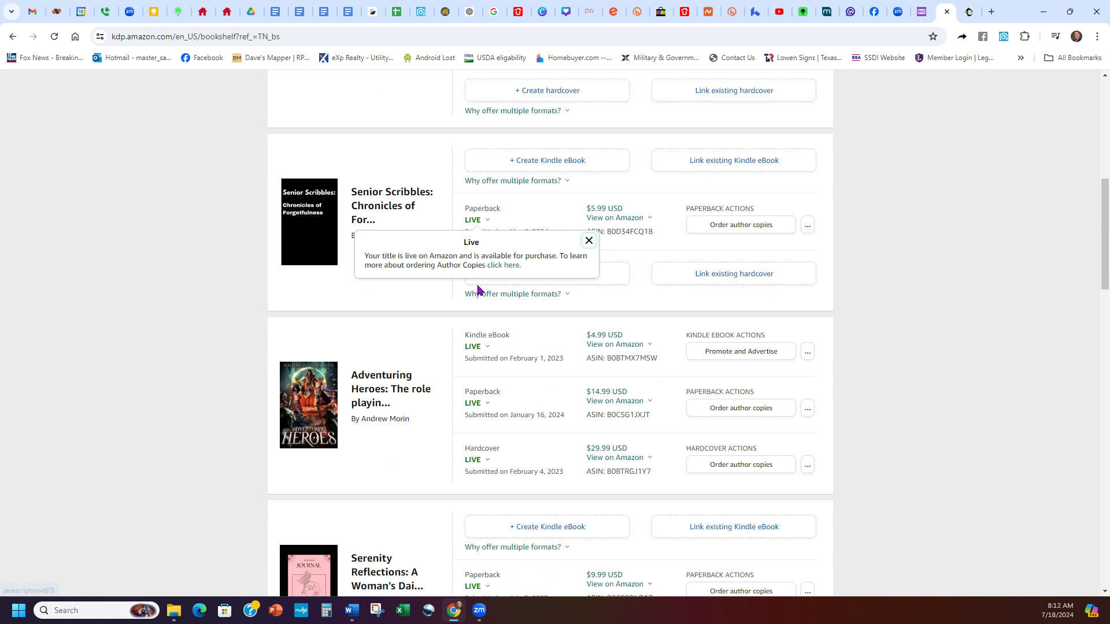
key("Tab")
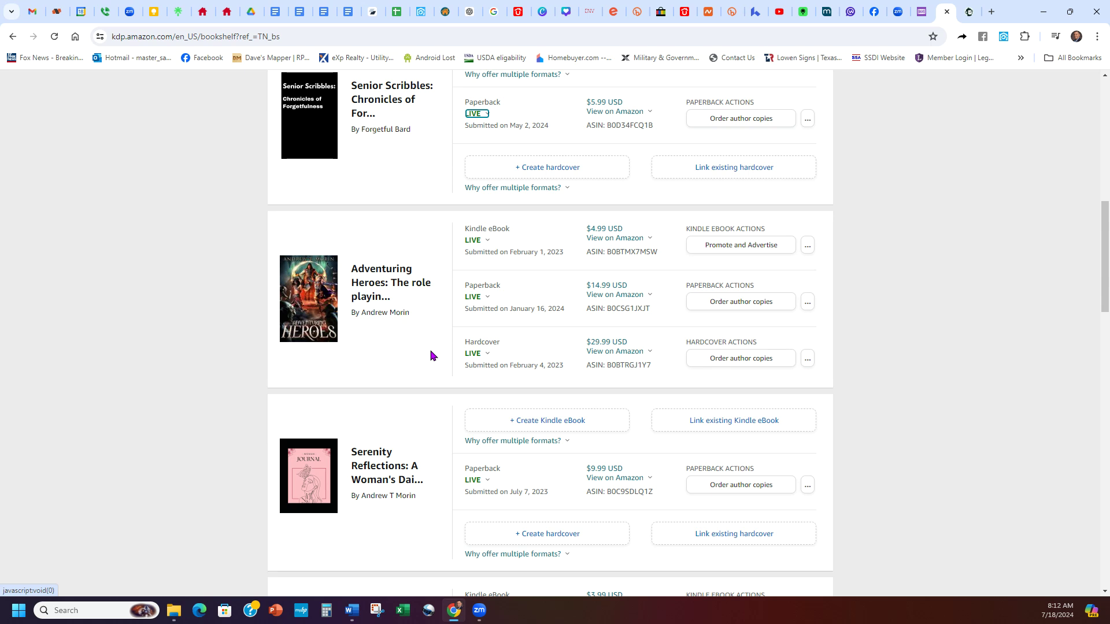
scroll(432, 354, "down", 4)
scroll(480, 290, "down", 3)
left_click(476, 259)
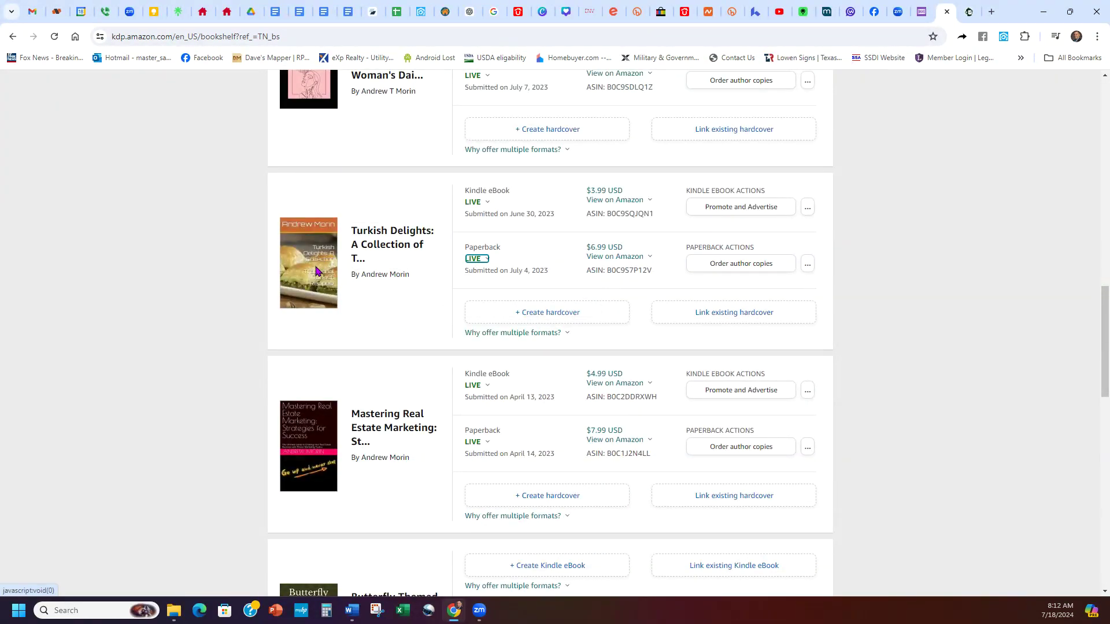
scroll(339, 264, "down", 4)
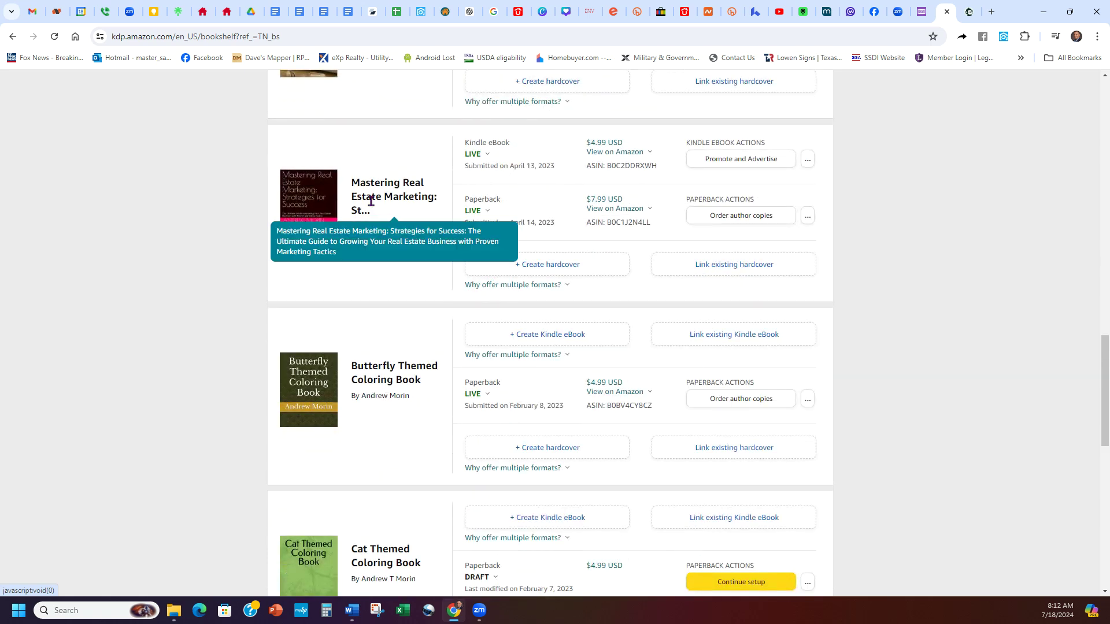
scroll(338, 385, "down", 12)
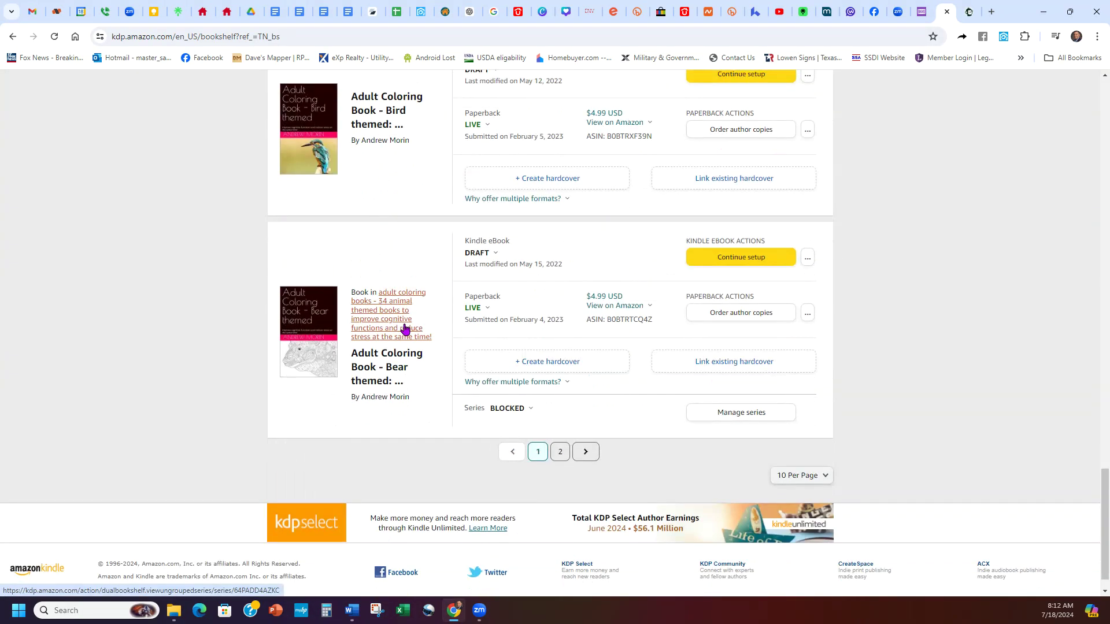
scroll(954, 337, "up", 4)
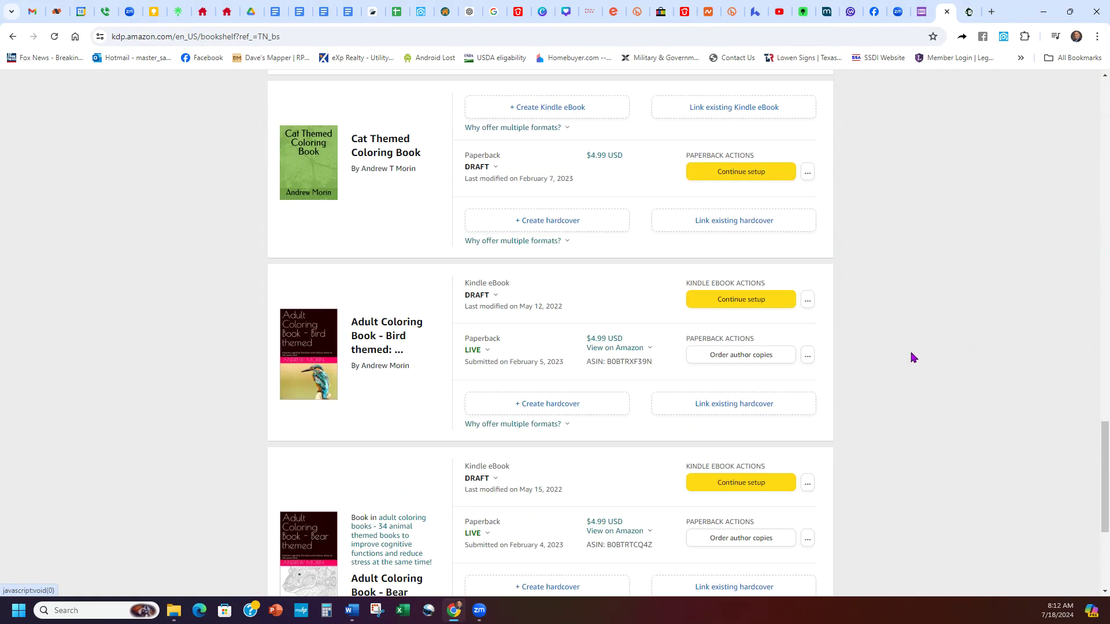
scroll(911, 357, "up", 20)
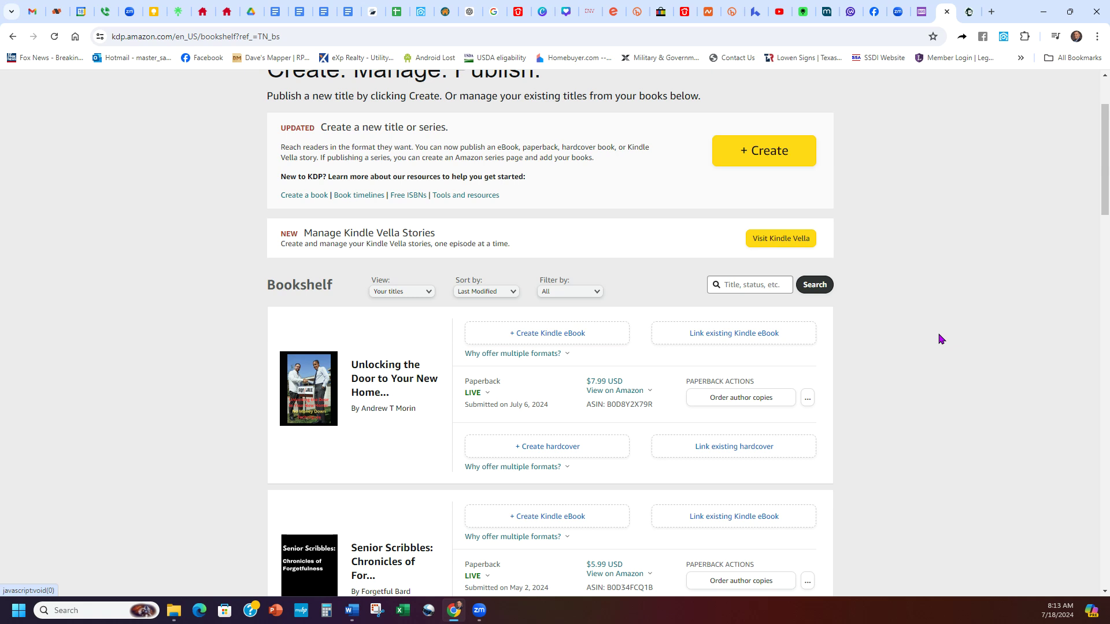
Bring up the ENV Title website and select its full web address
left_click(613, 12)
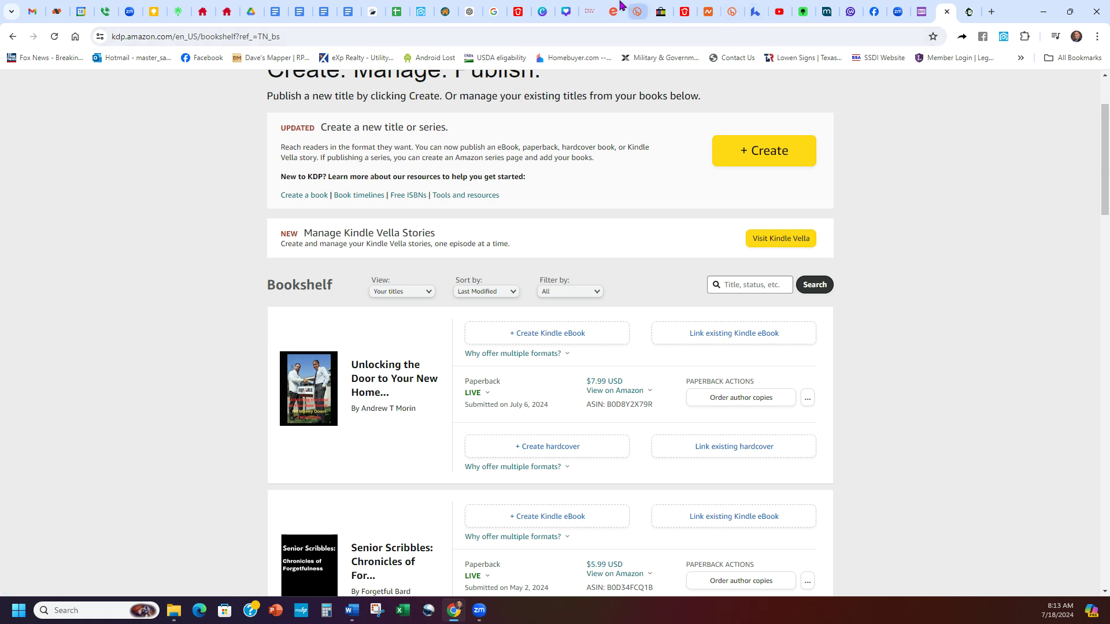
left_click(585, 7)
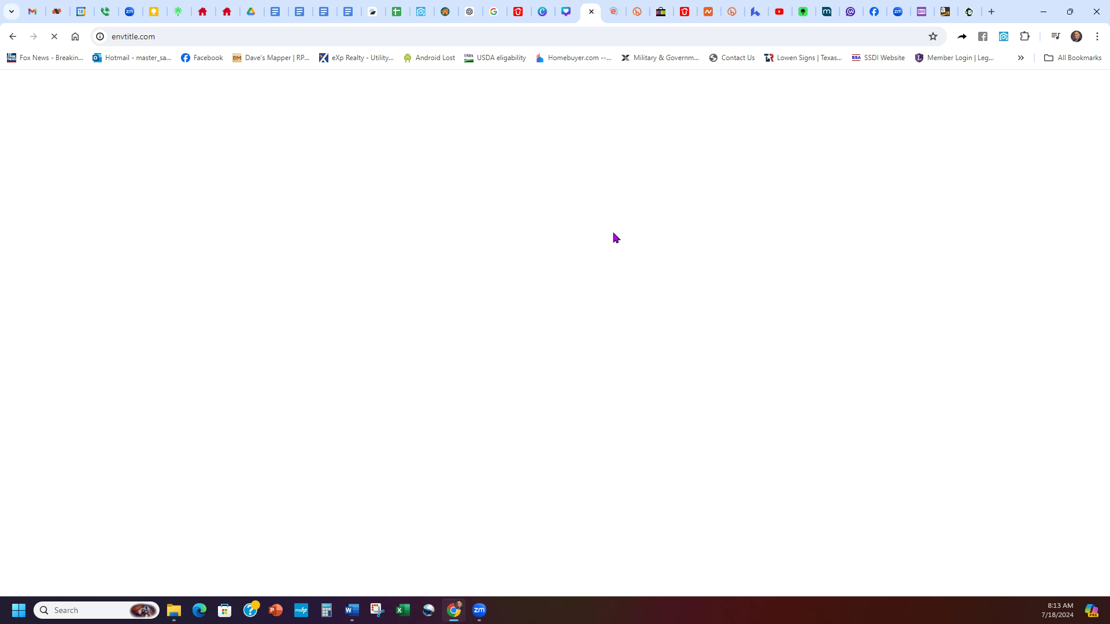
left_click(634, 36)
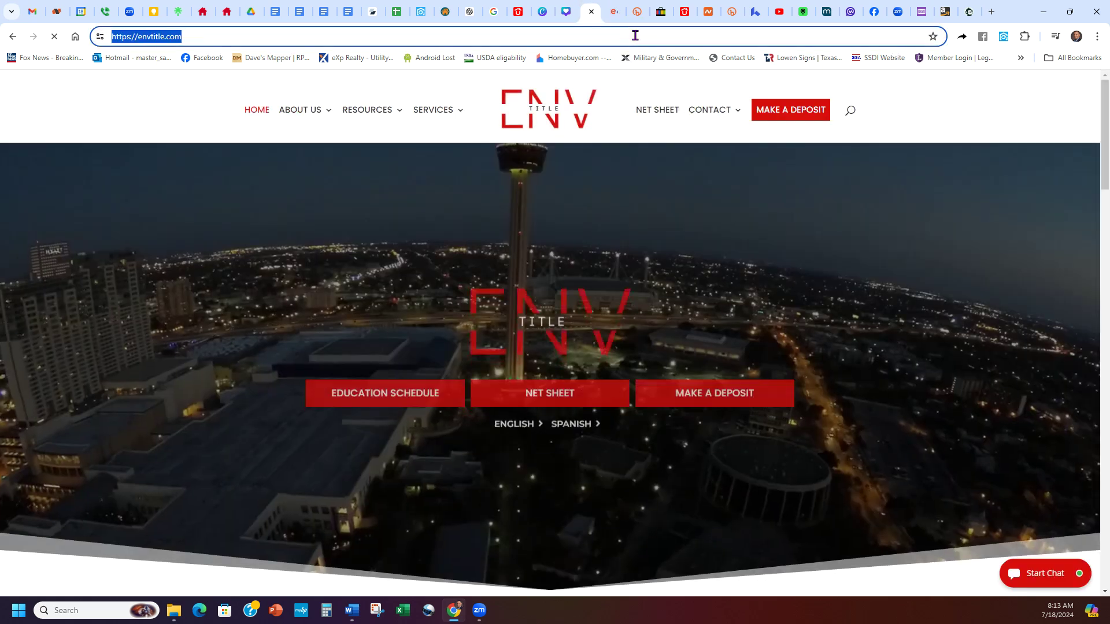
left_click(634, 36)
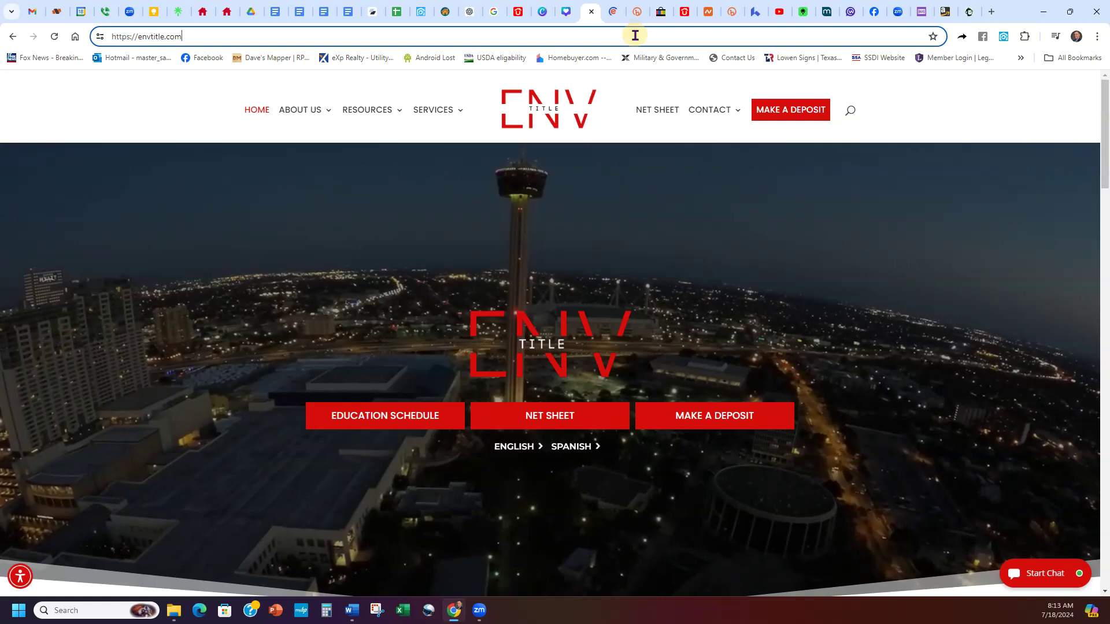
triple_click(635, 35)
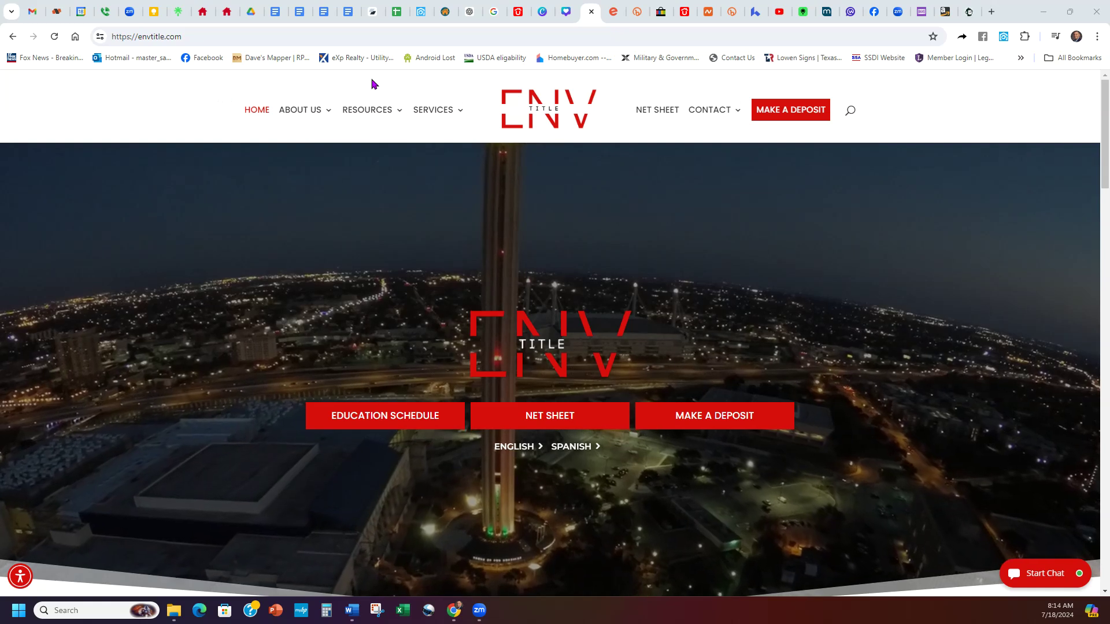
Switch to the ChatGPT conversation about choosing a real estate agent and go to the end of the generated book
left_click(471, 11)
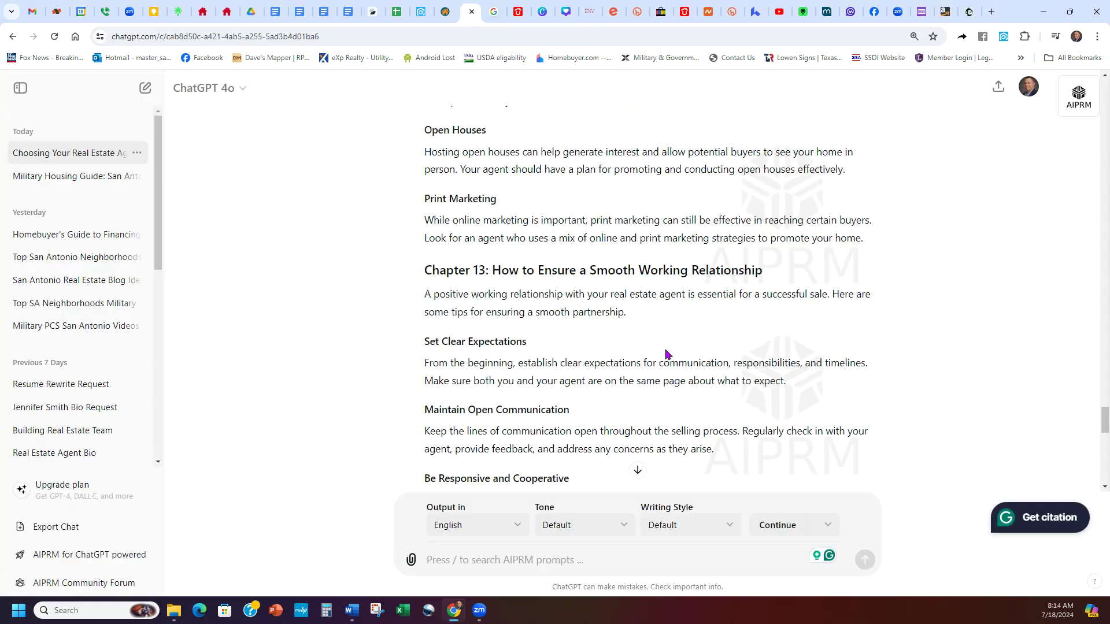
left_click(637, 470)
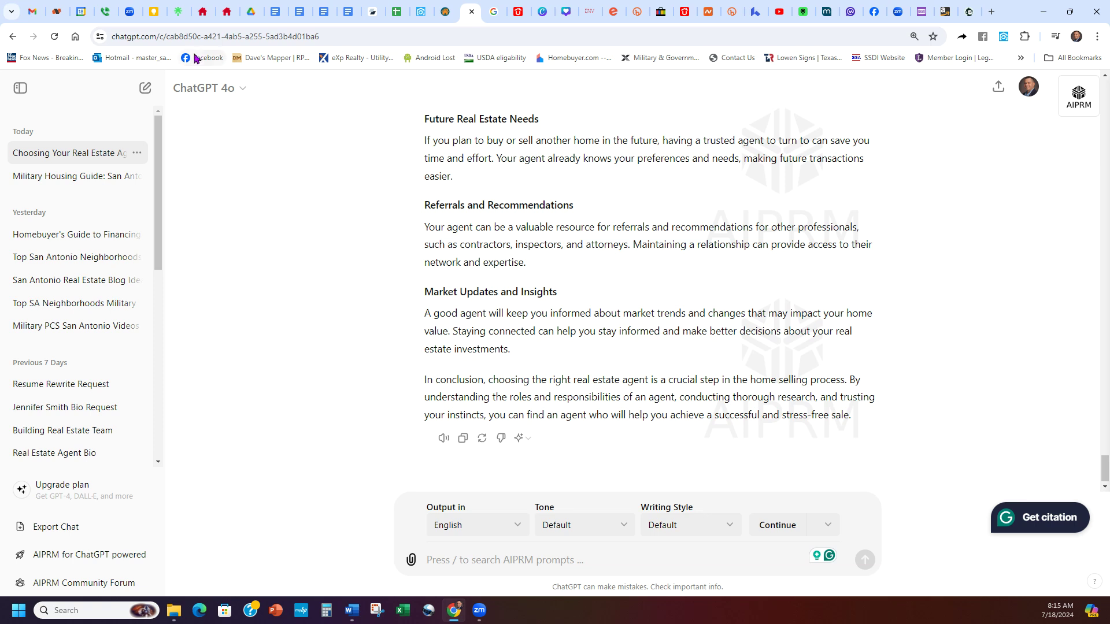
Check the upcoming classes in Google Calendar week by week, from the current week through August 18–24, 2024
left_click(82, 11)
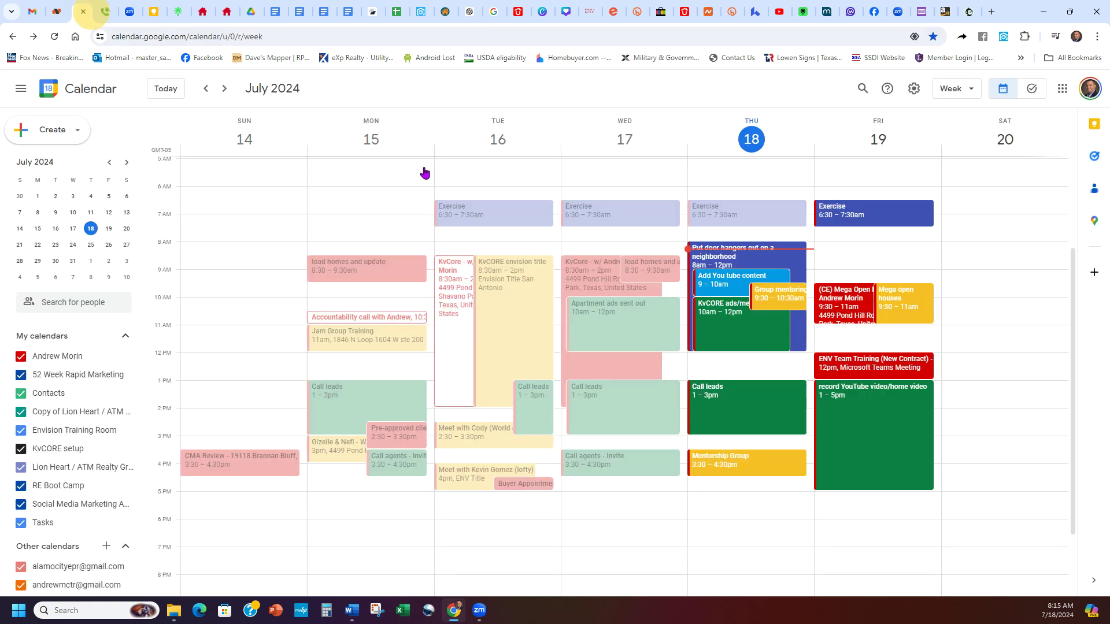
left_click(167, 89)
left_click(224, 90)
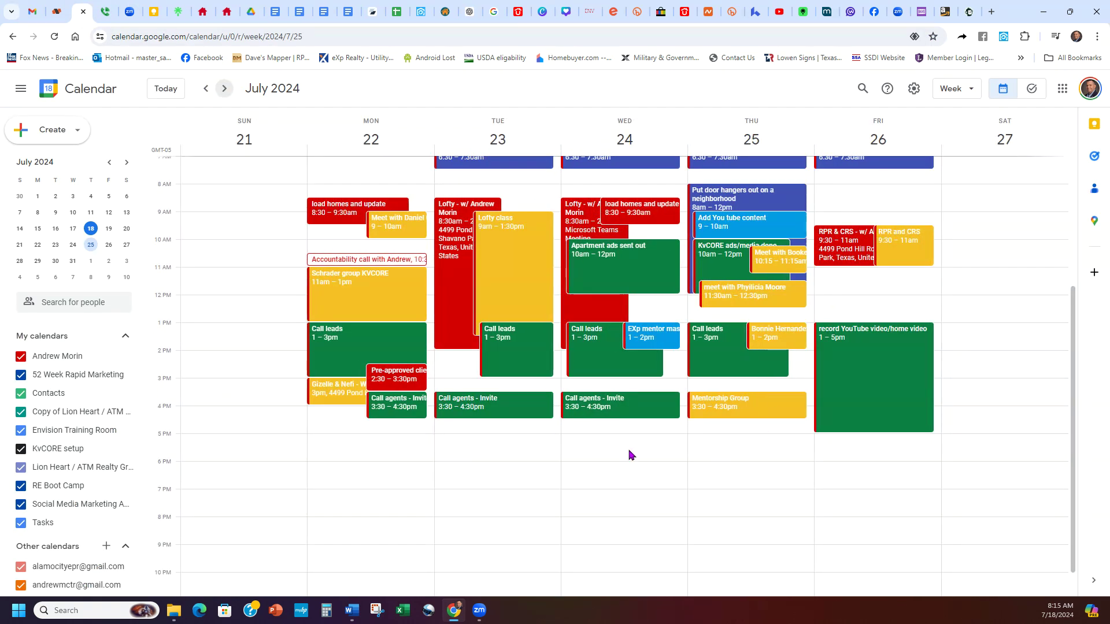
scroll(520, 315, "up", 1)
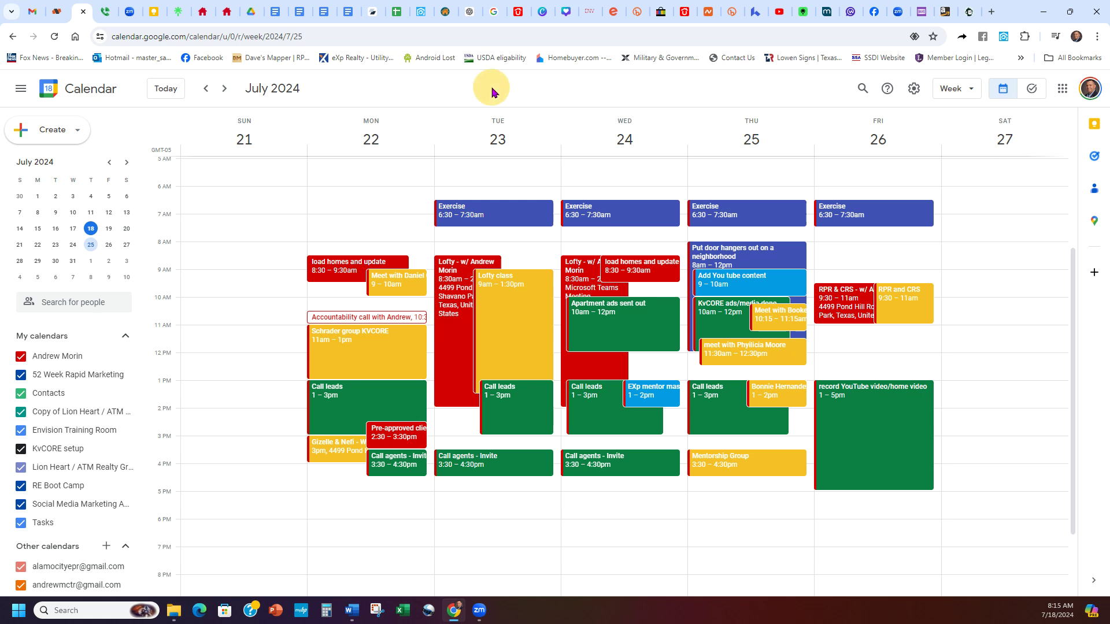
left_click(225, 89)
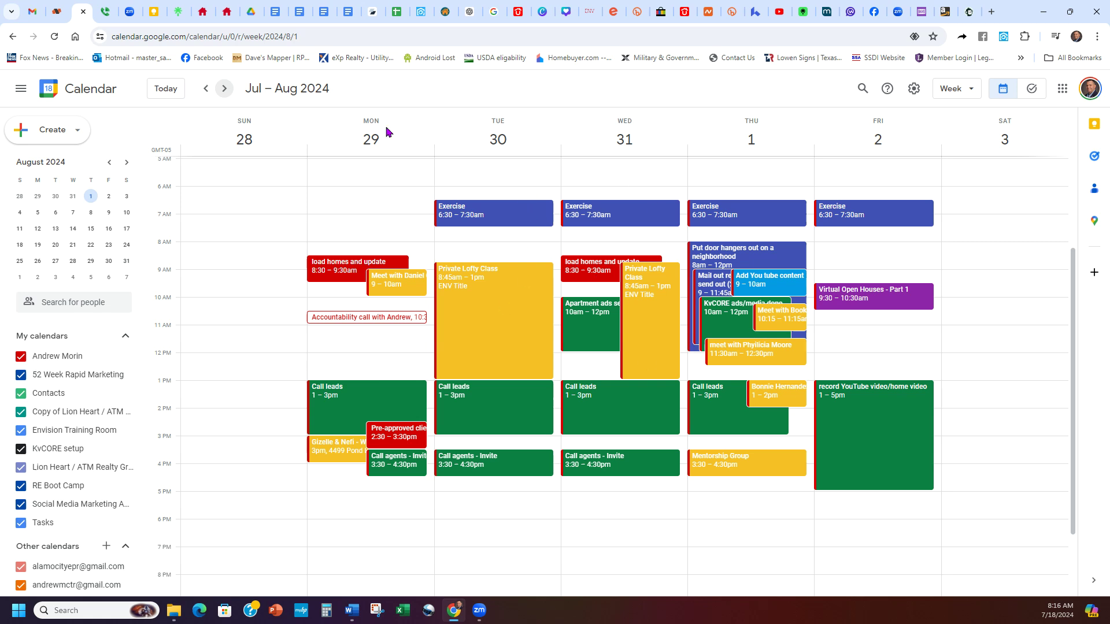
left_click(224, 90)
left_click(224, 90)
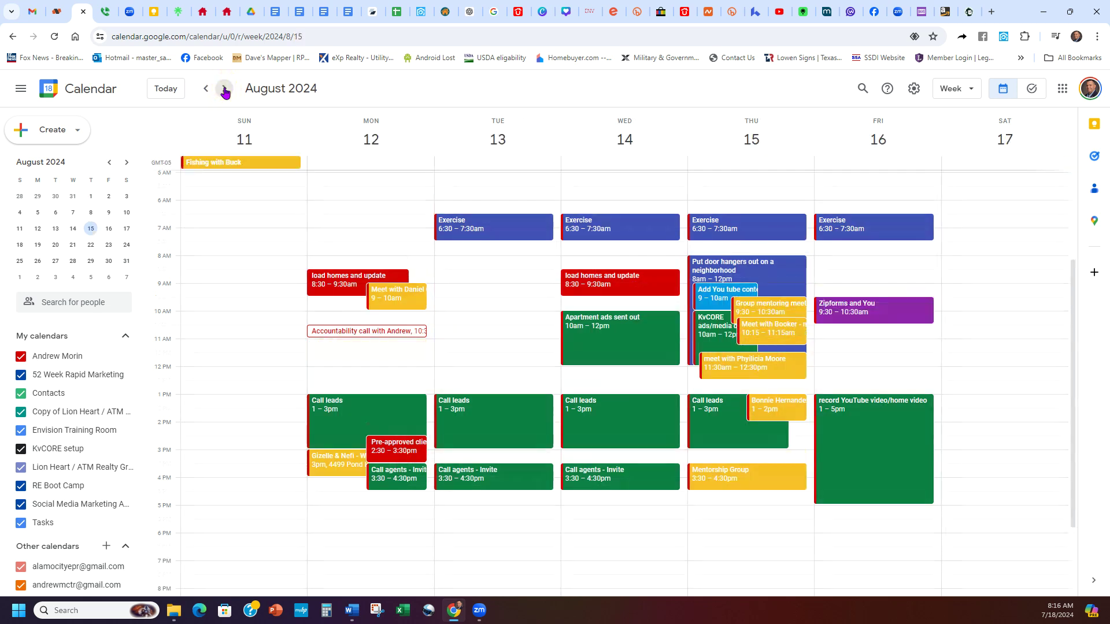
left_click(224, 90)
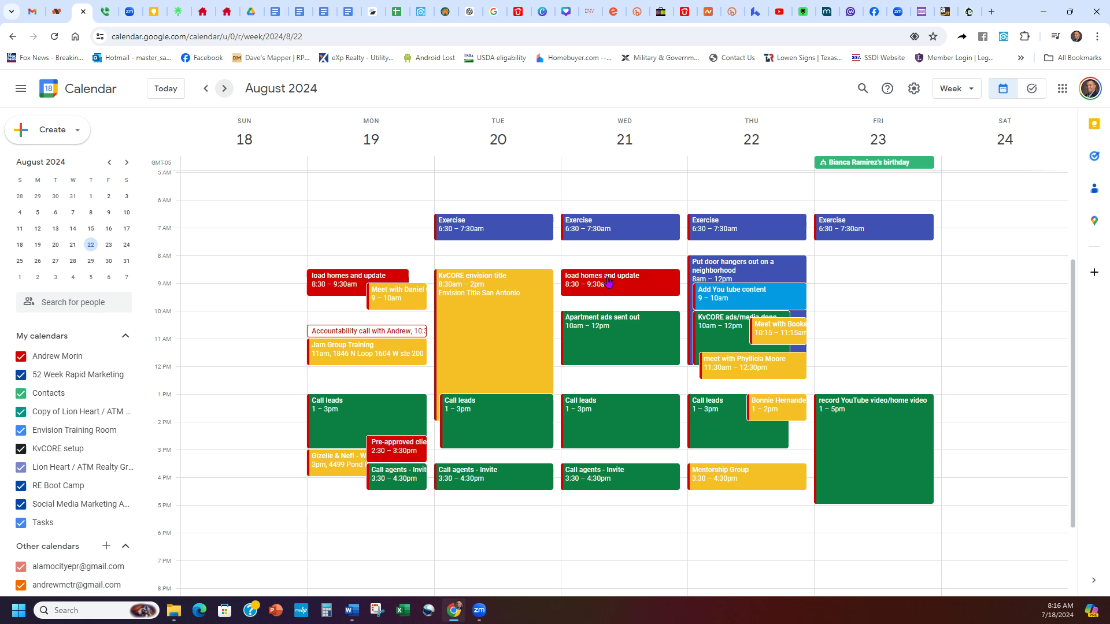
Switch to Eventbrite and review ENV Title's list of upcoming events
left_click(587, 8)
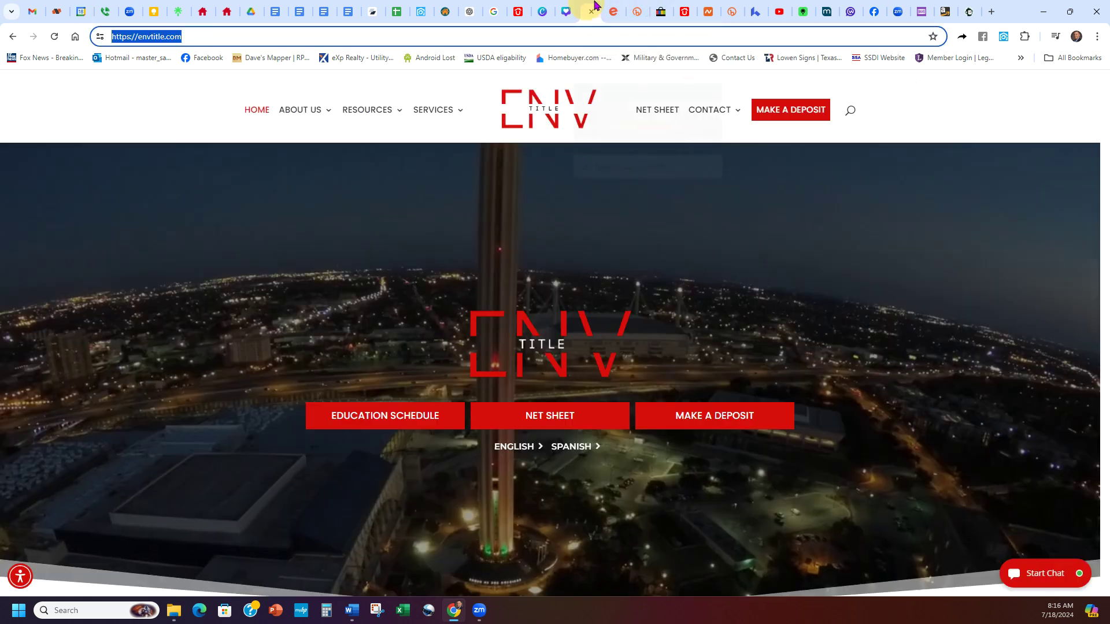
left_click(613, 10)
left_click(509, 293)
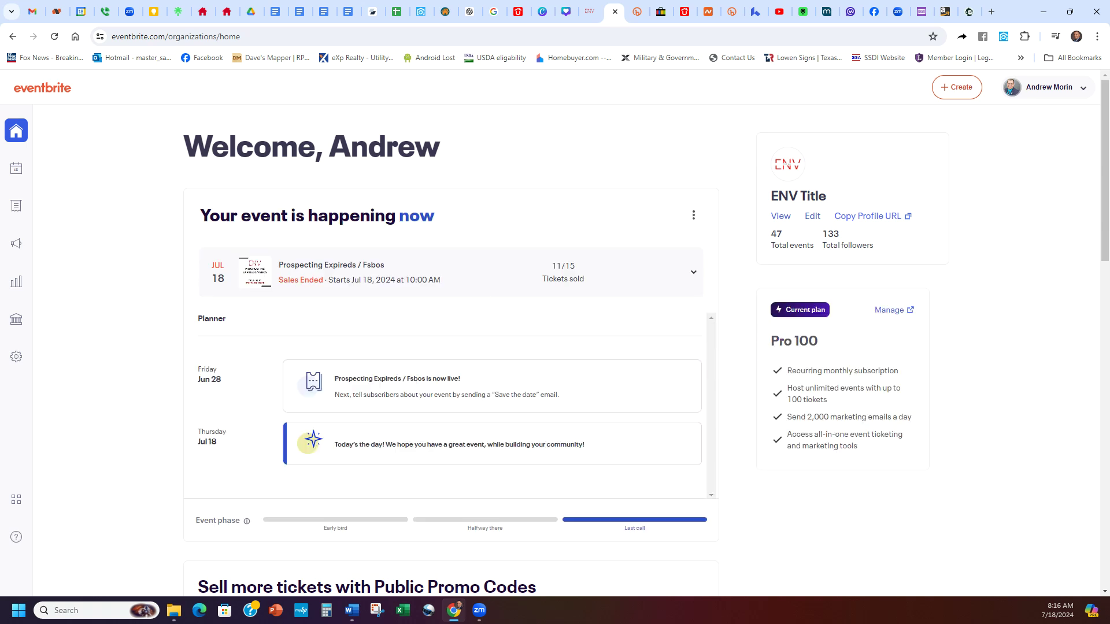
left_click(17, 169)
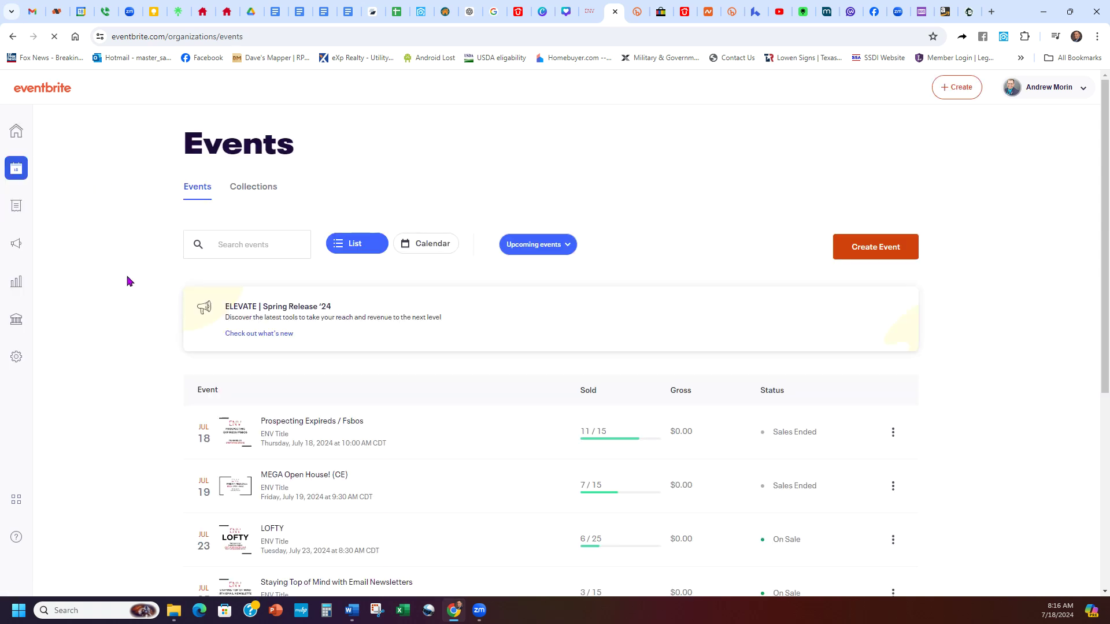
scroll(135, 370, "down", 4)
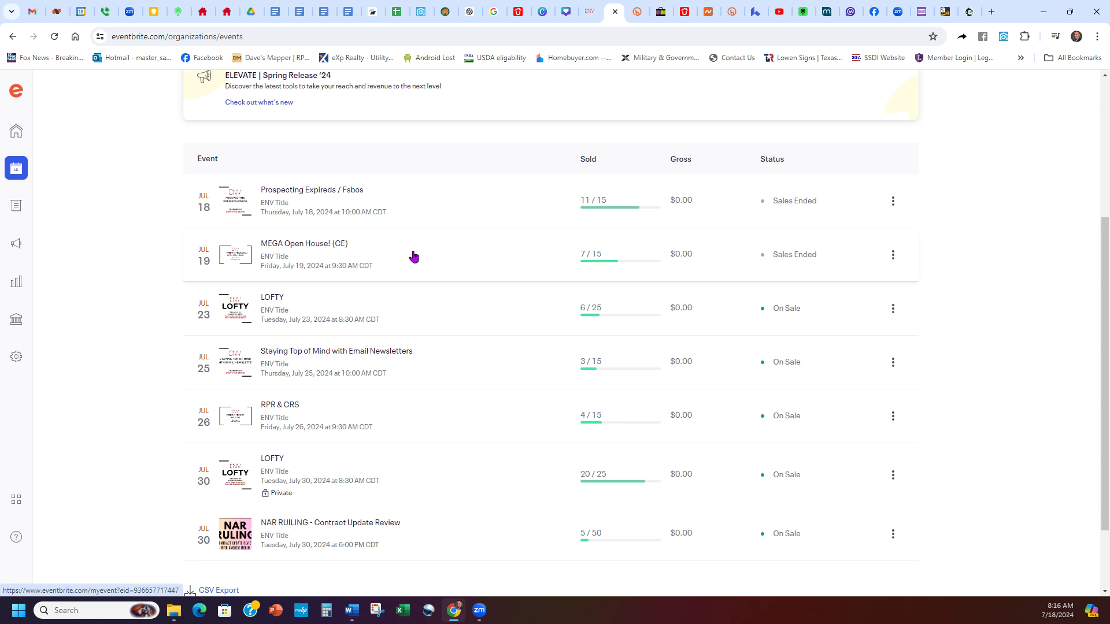
scroll(451, 261, "down", 1)
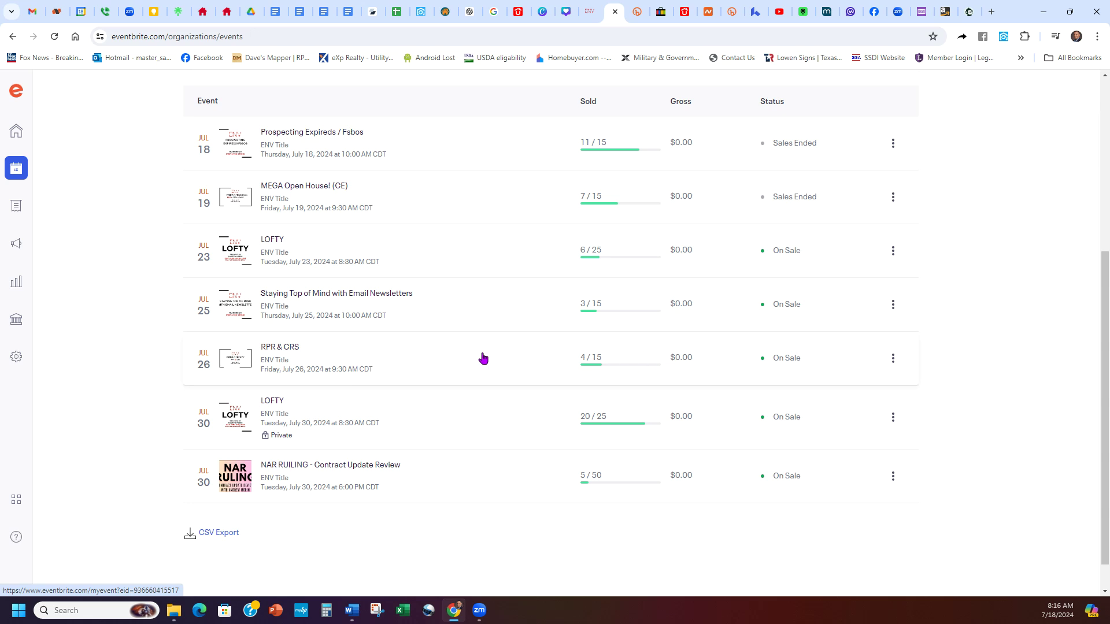
scroll(483, 357, "down", 1)
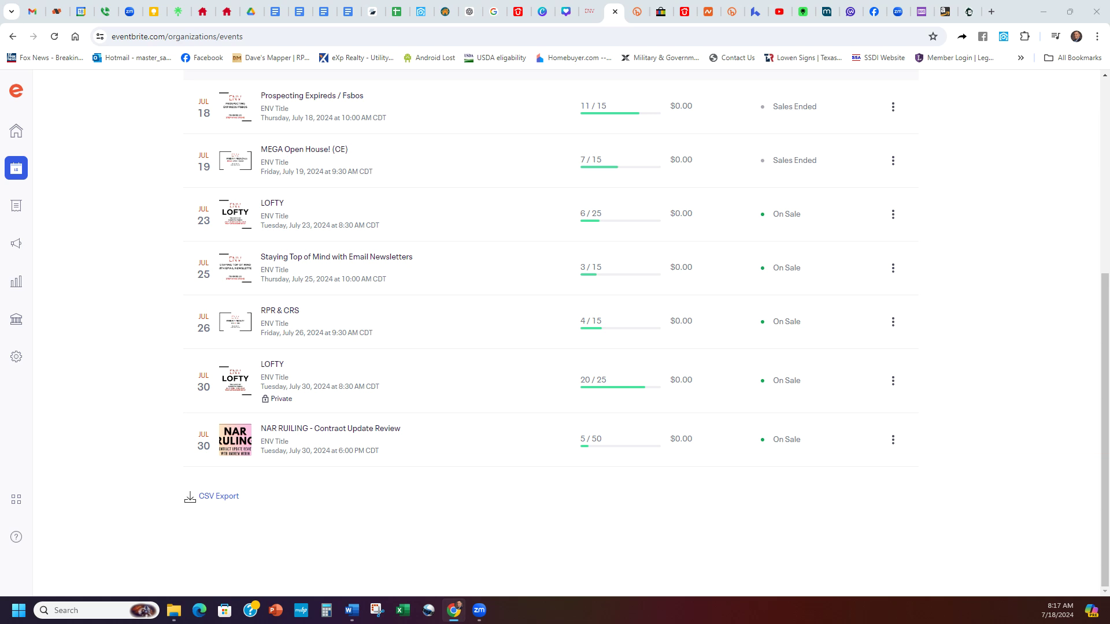
left_click(977, 313)
scroll(977, 314, "up", 2)
scroll(977, 314, "down", 1)
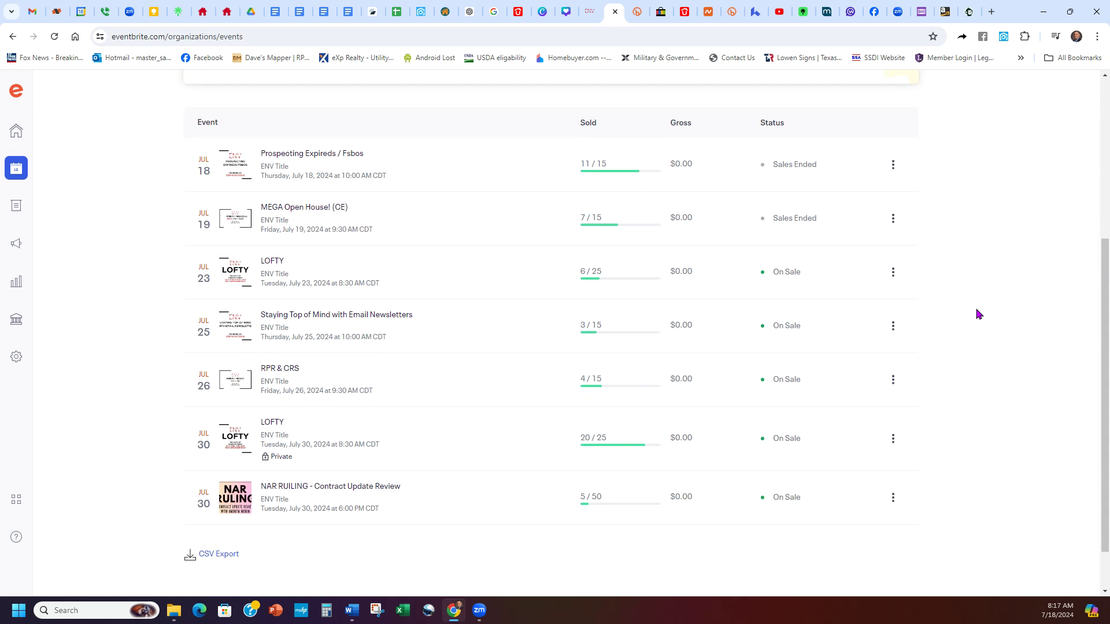
Open the education schedule from the ENV Title website and review the upcoming events on its public Eventbrite page
left_click(589, 11)
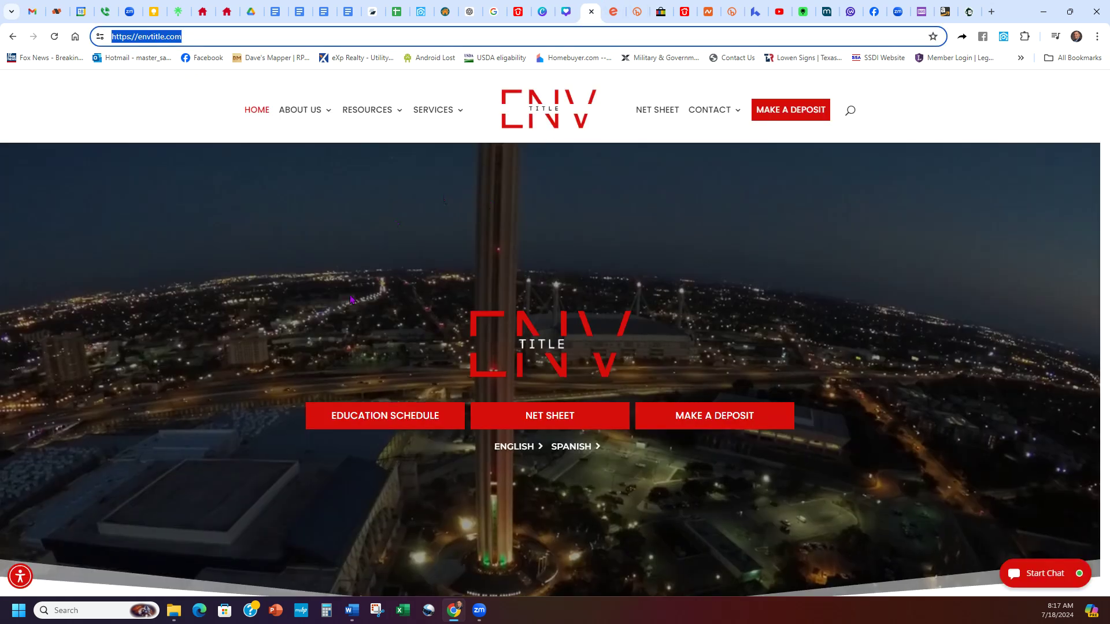
left_click(365, 425)
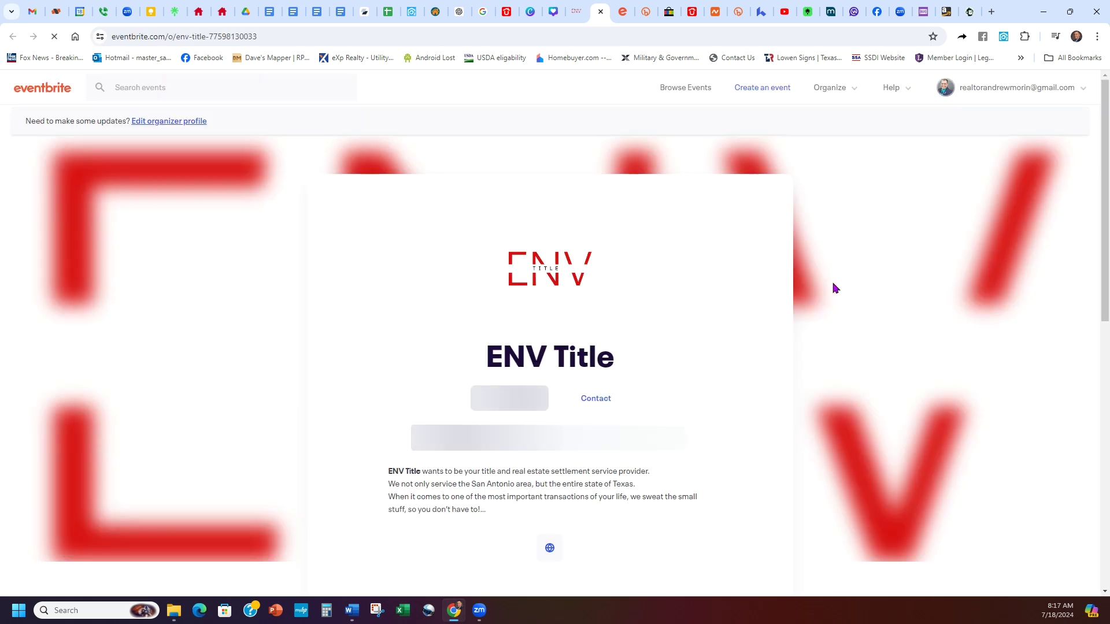
scroll(837, 286, "down", 4)
scroll(838, 285, "down", 4)
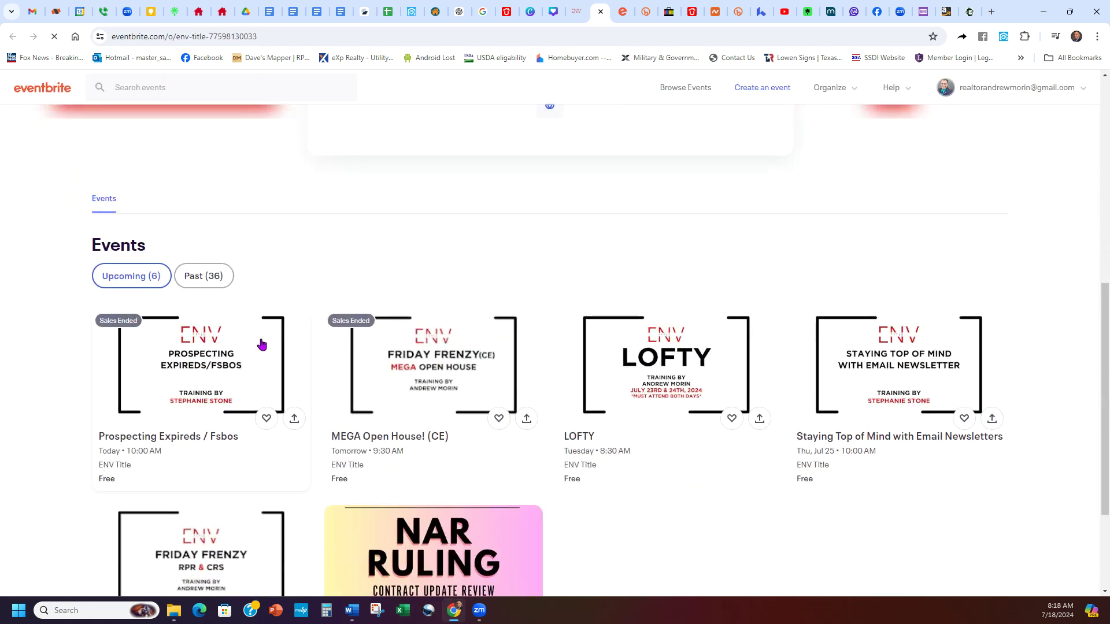
scroll(465, 300, "down", 2)
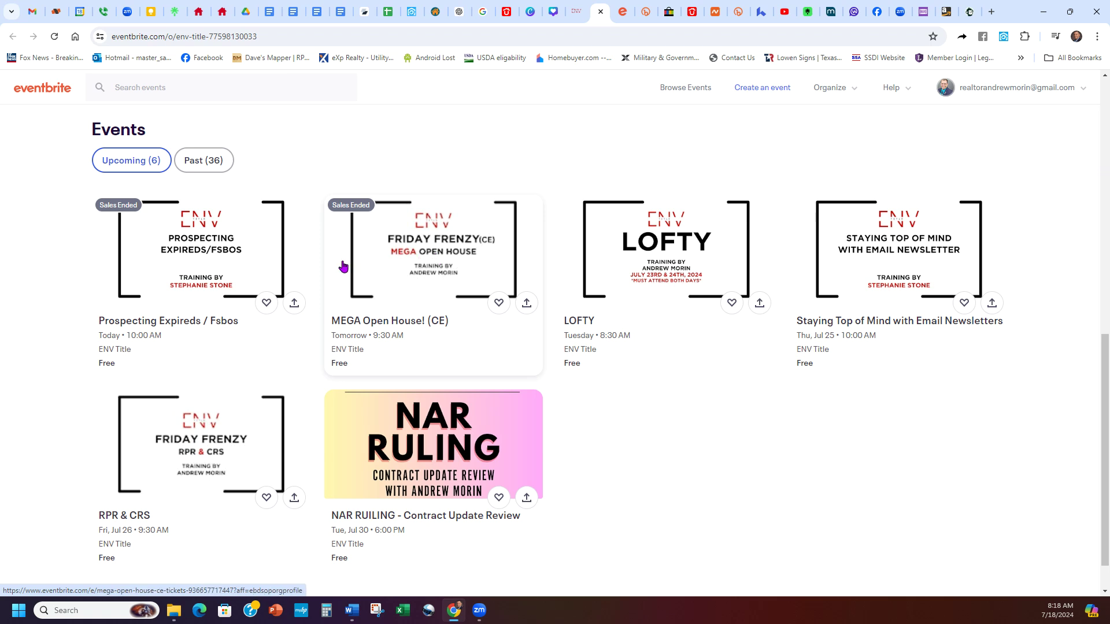
Return to the Eventbrite organizer's event list and check the remaining July classes through the NAR contract update review
left_click(622, 11)
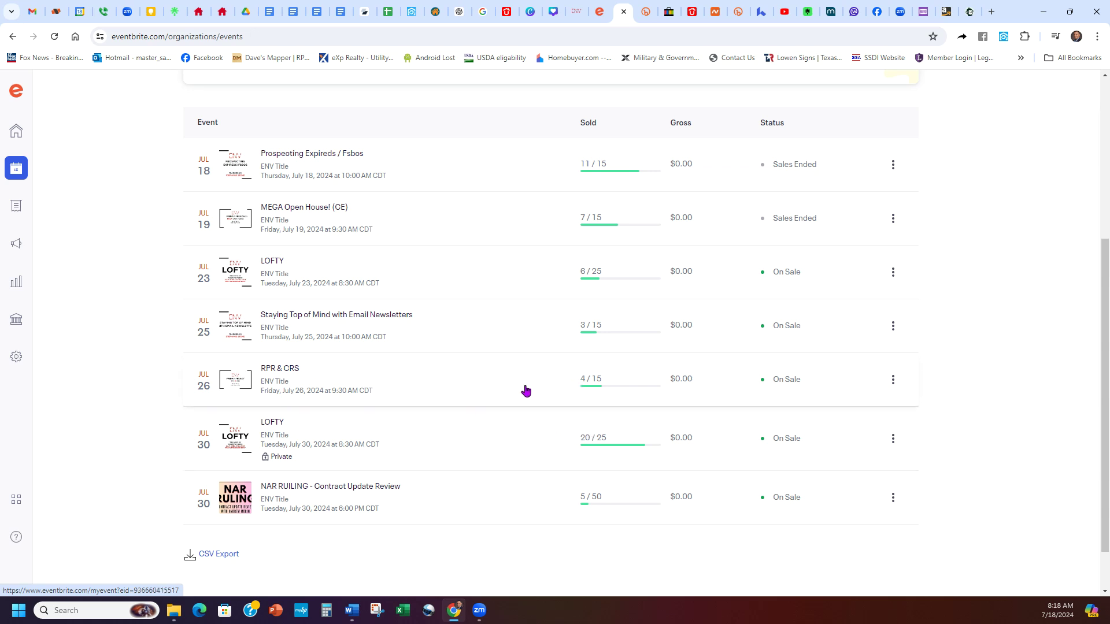
scroll(521, 391, "down", 1)
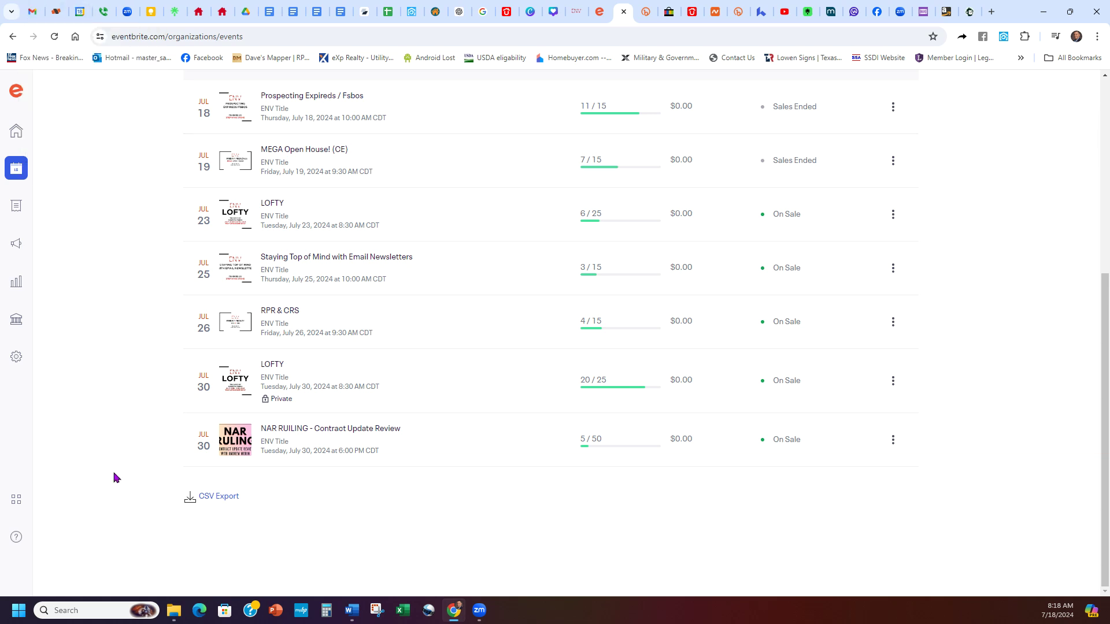
mouse_move(81, 439)
left_mouse_down()
mouse_move(54, 426)
mouse_move(67, 471)
left_mouse_up()
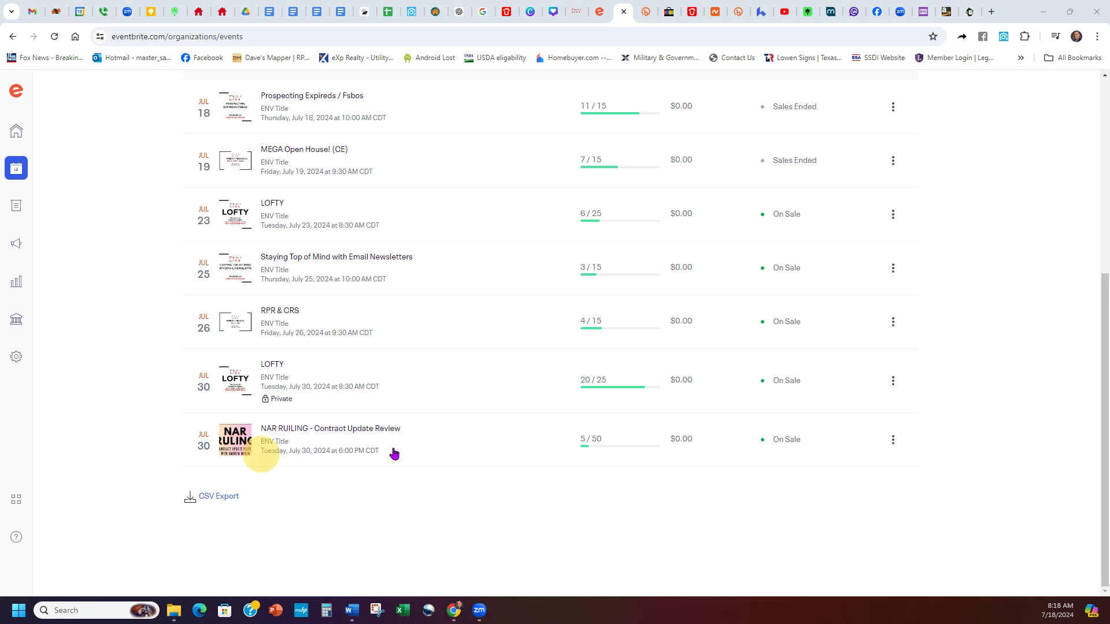